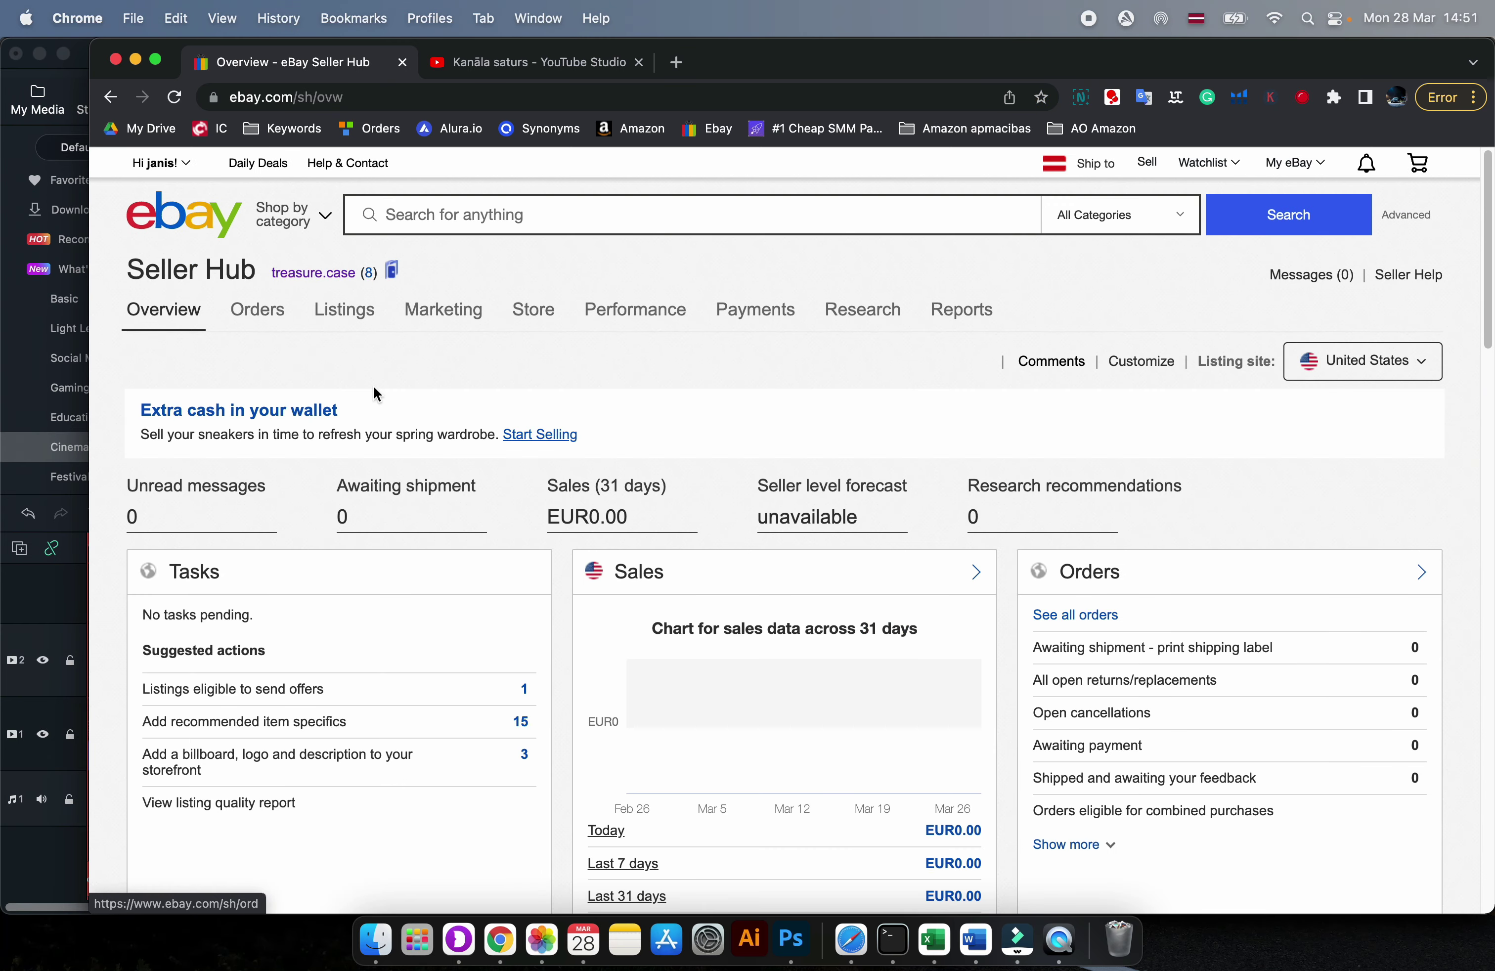
- Review the Seller Hub overview, including the monthly limit on how many more items can be listed
scroll(436, 381, "down", 10)
scroll(439, 385, "down", 16)
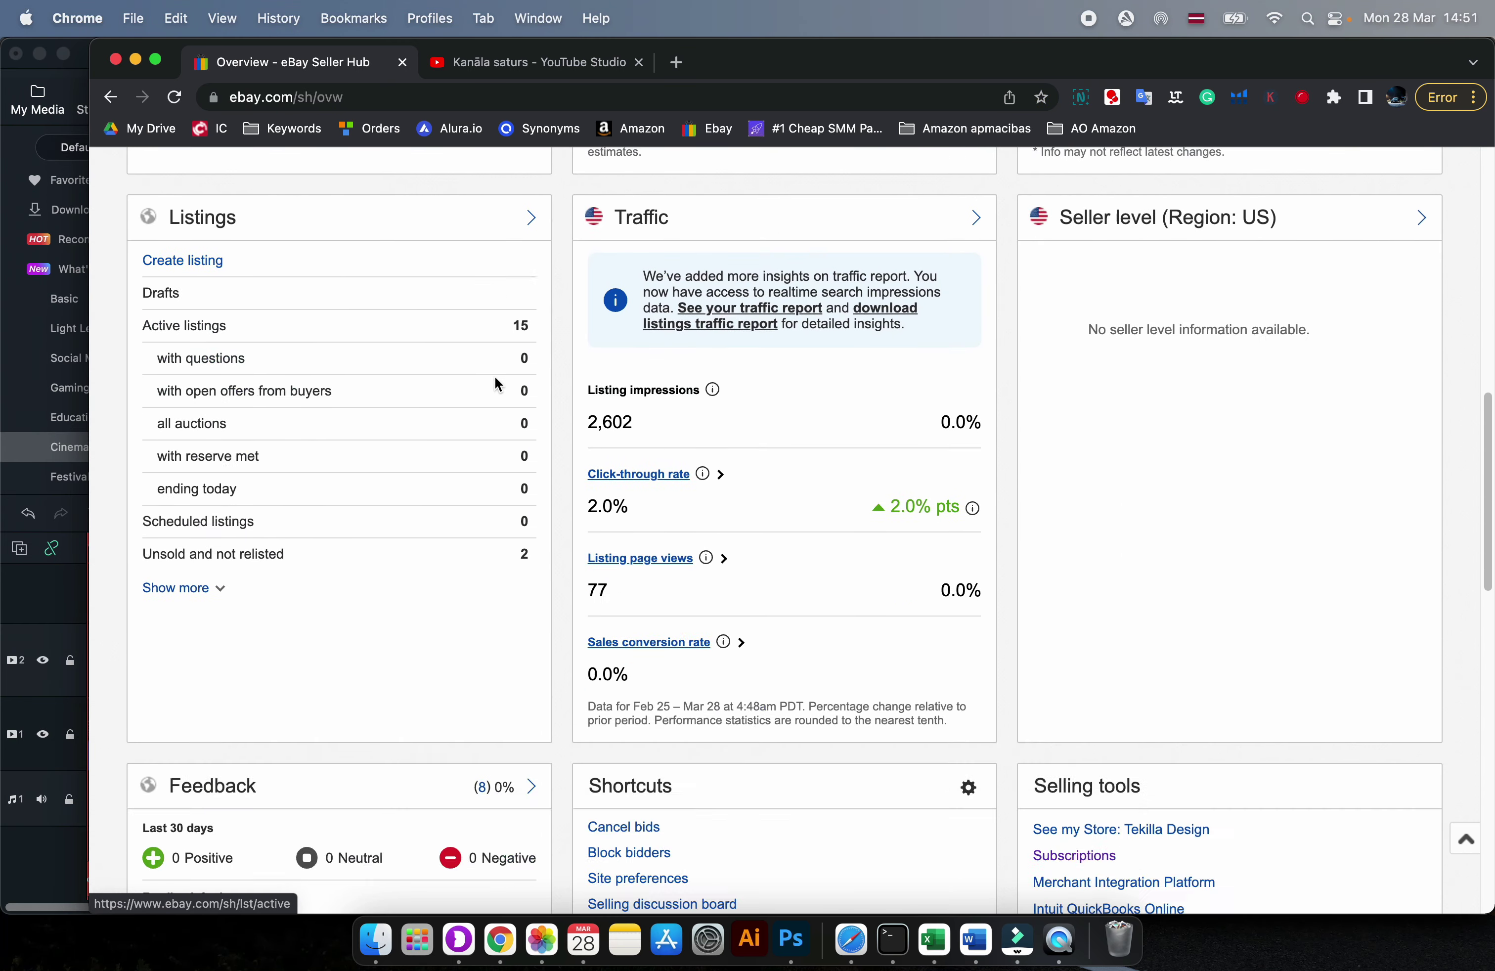
scroll(499, 385, "up", 5)
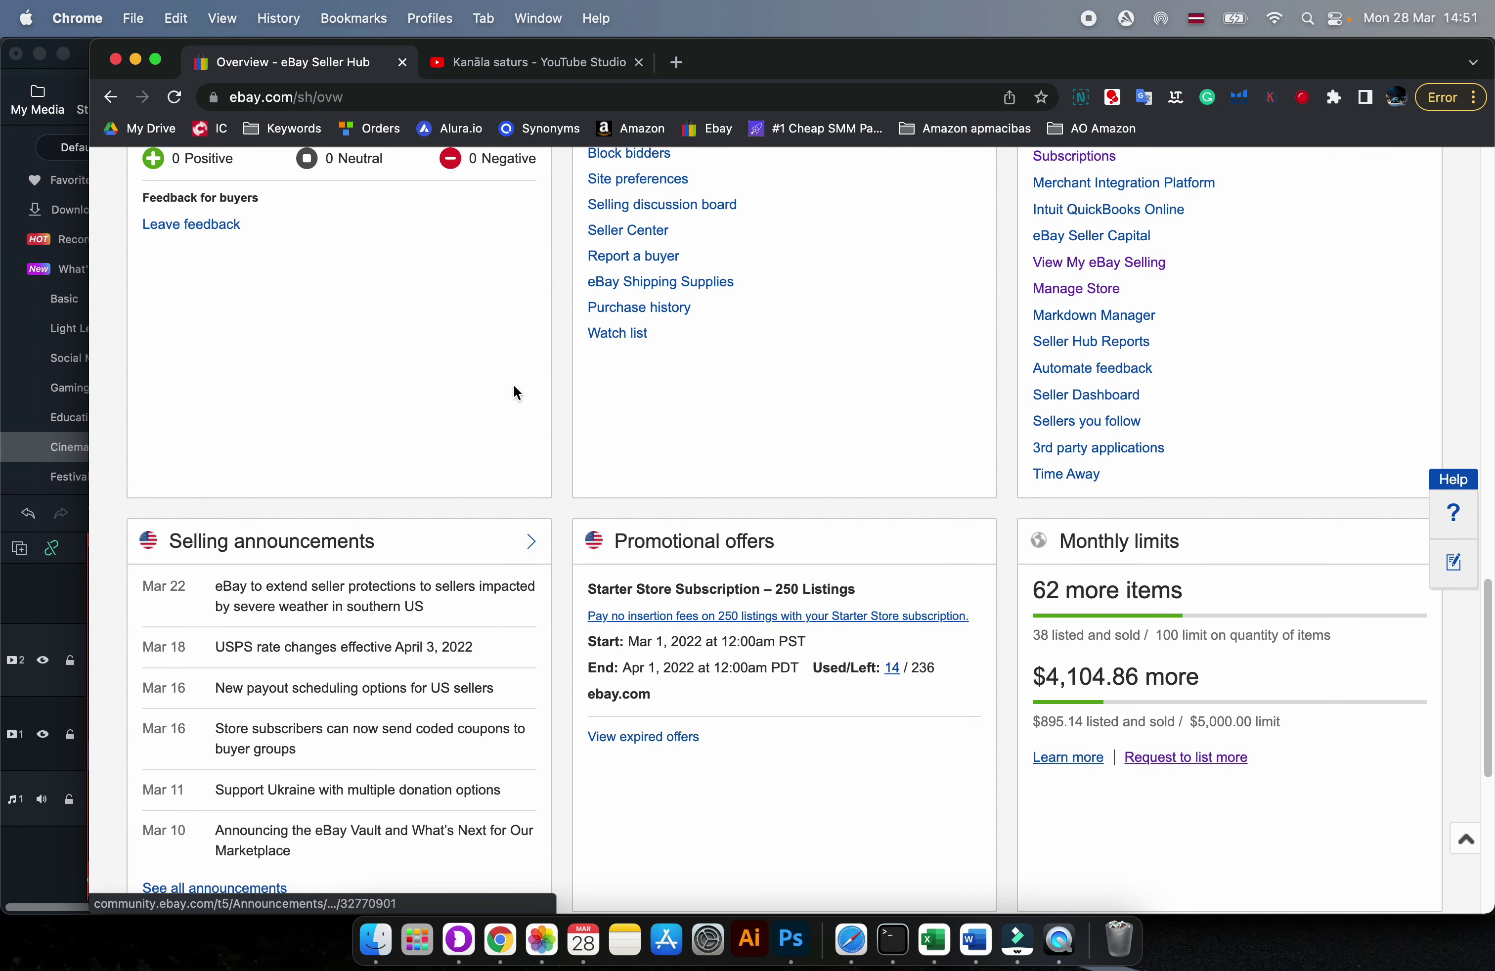
left_click_drag(1030, 591, 1104, 581)
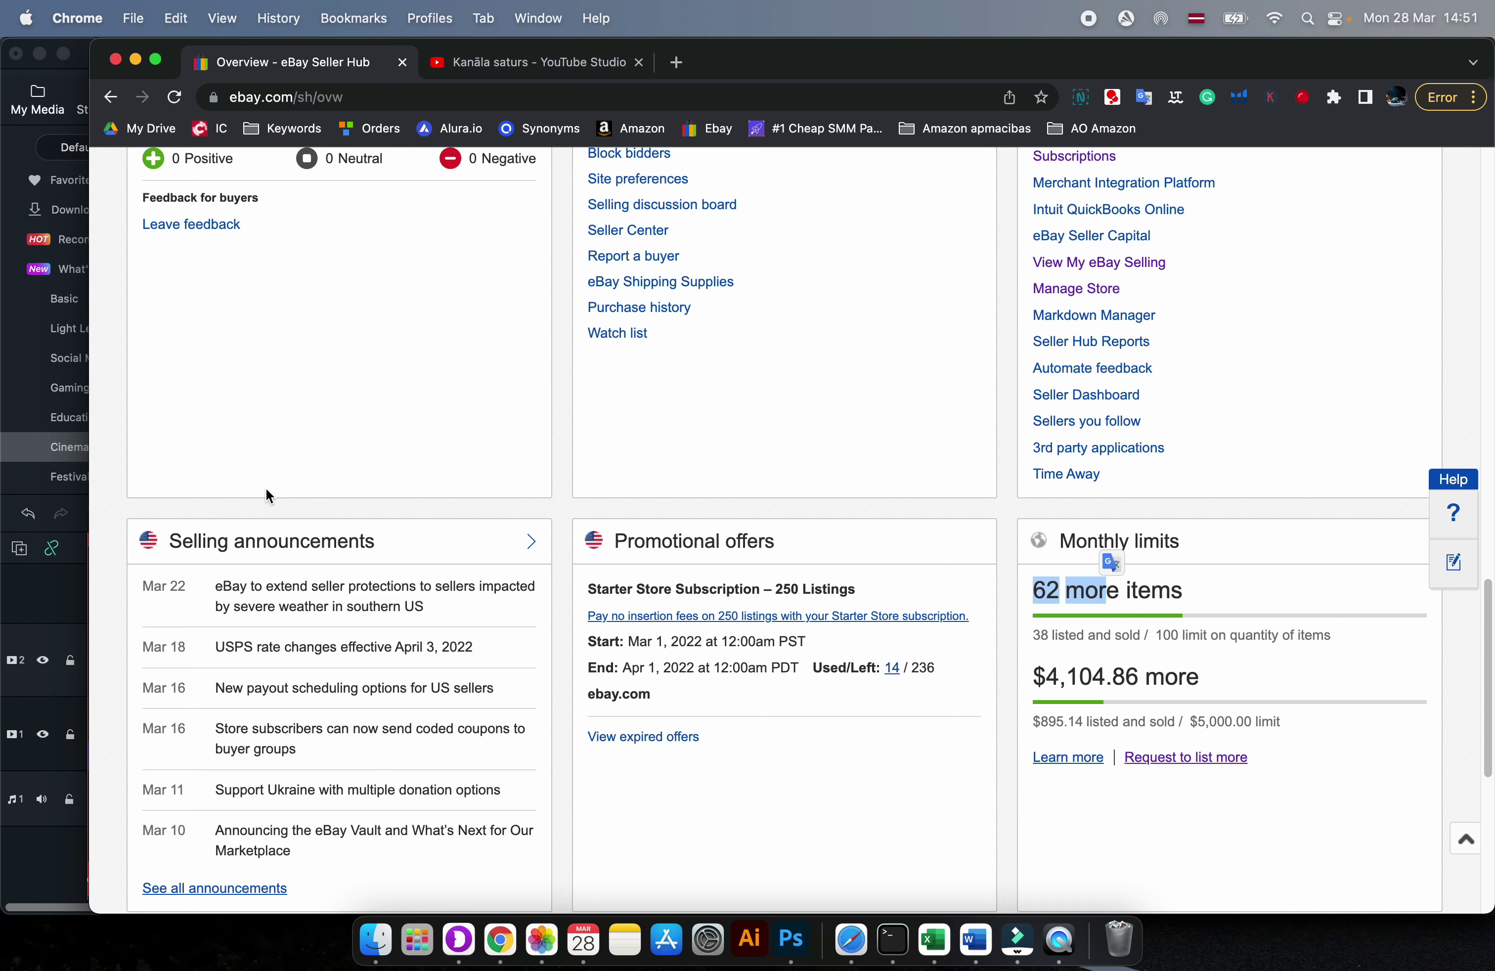
scroll(315, 447, "up", 7)
scroll(312, 452, "up", 15)
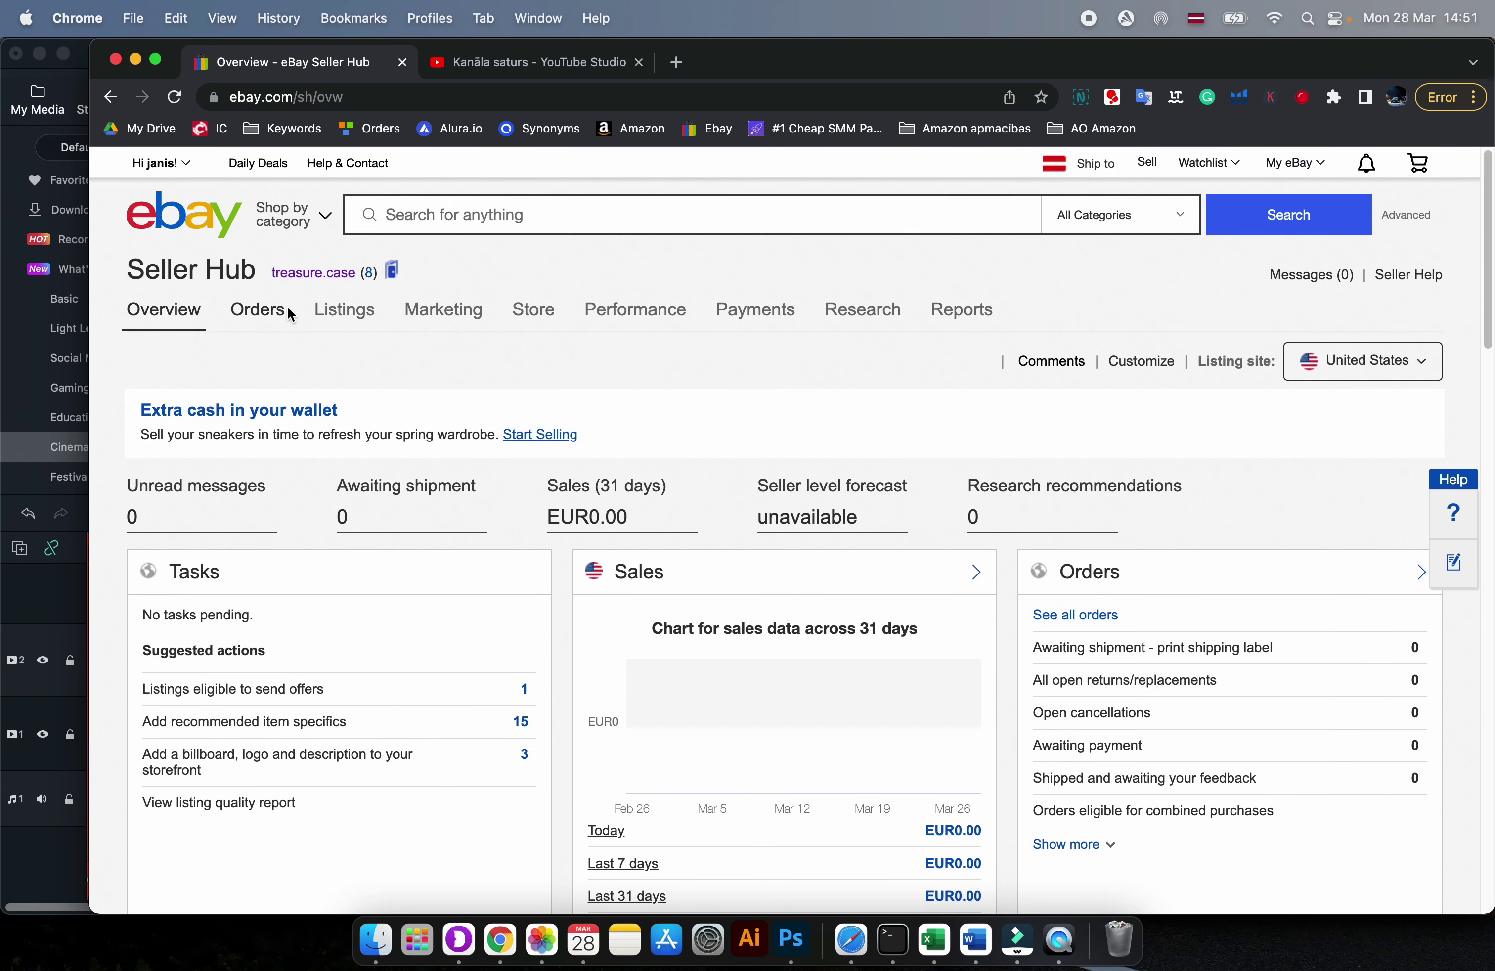
- Create a new single listing from the Seller Hub's active listings page
left_click(344, 309)
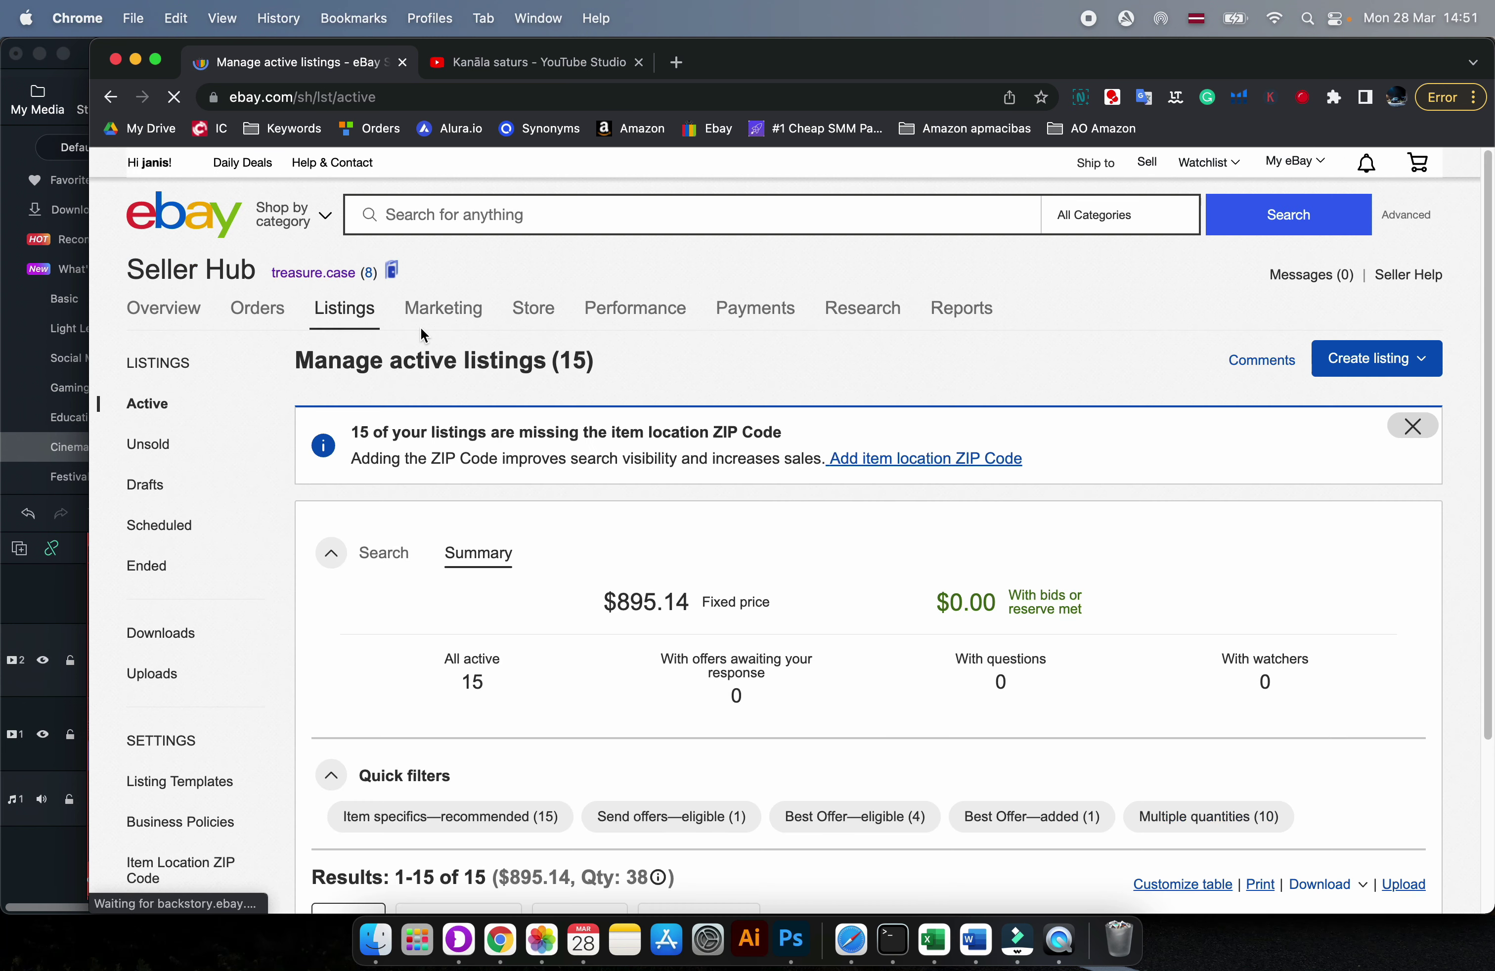
left_click(1392, 362)
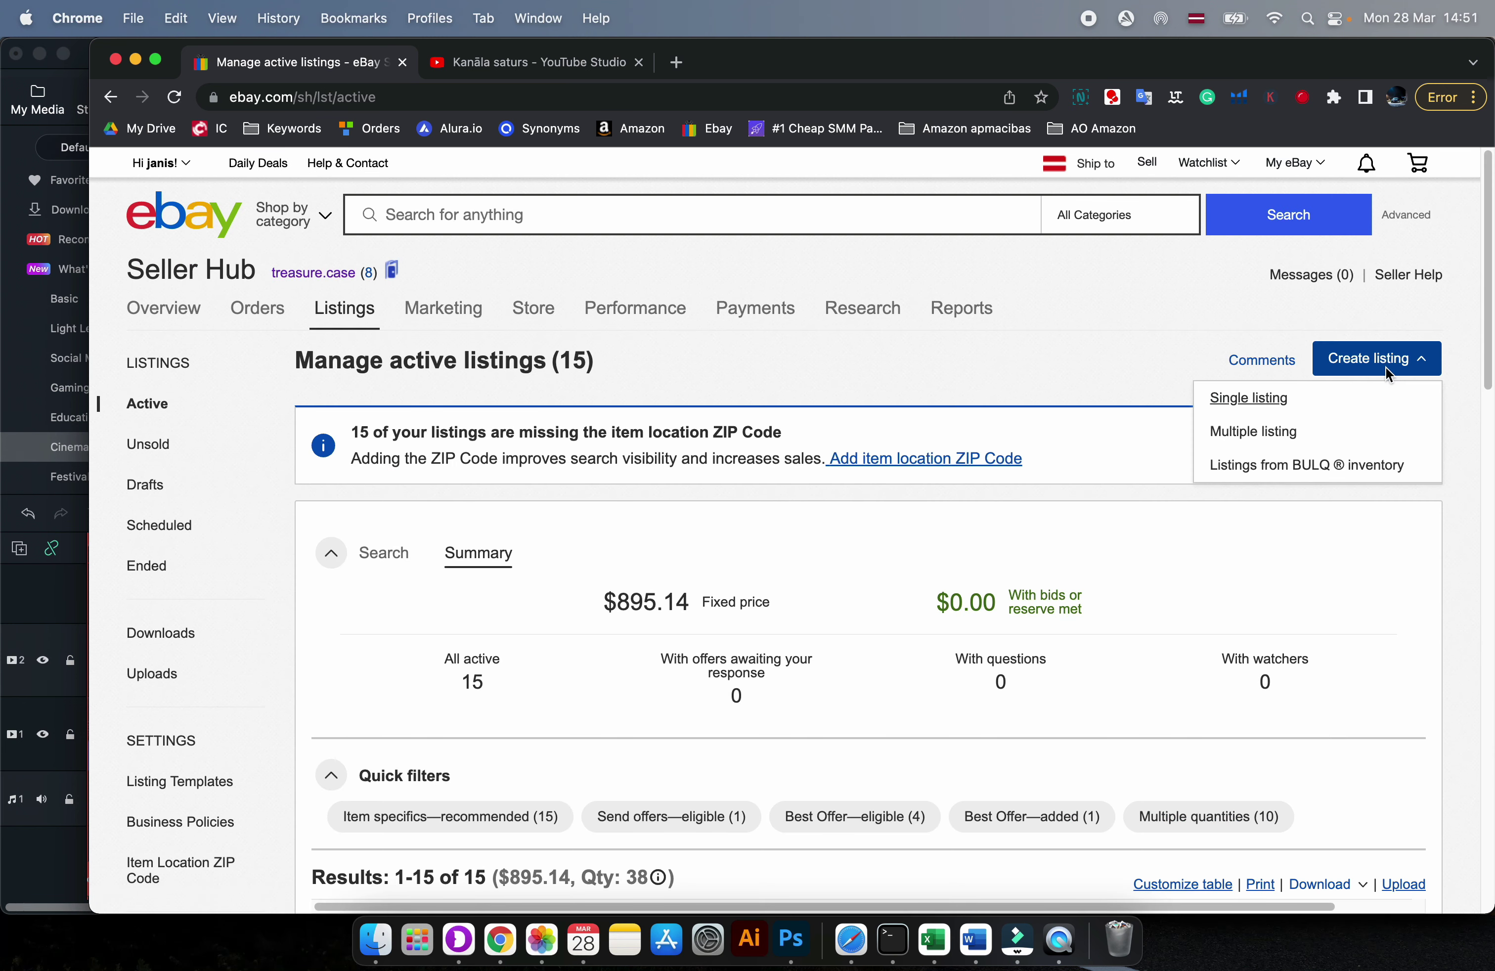
left_click(1268, 396)
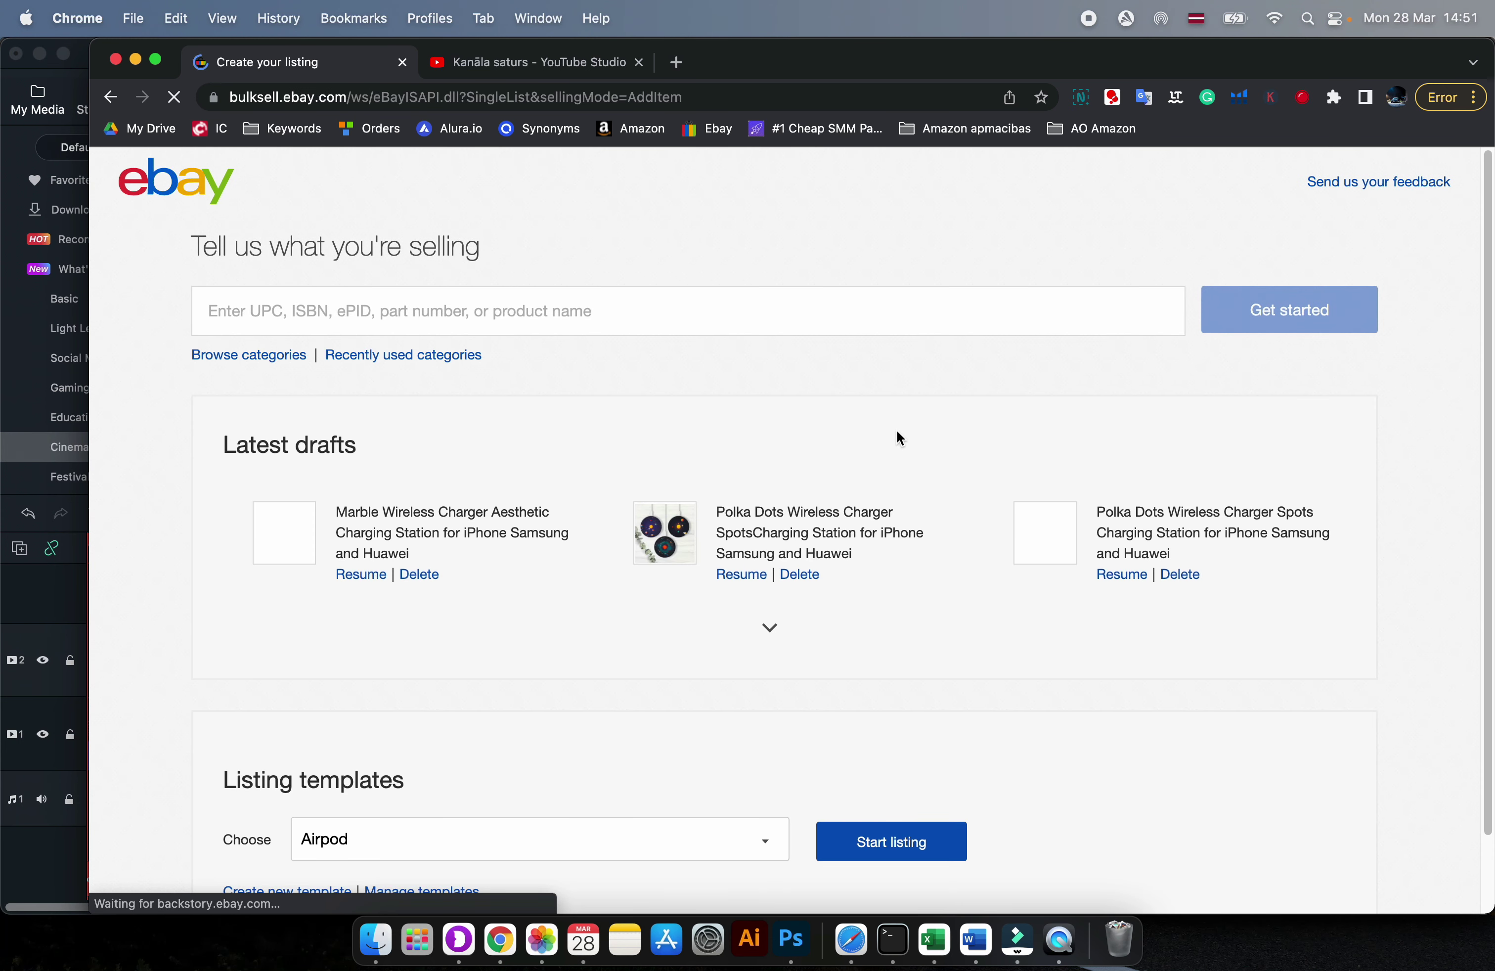
scroll(510, 433, "down", 3)
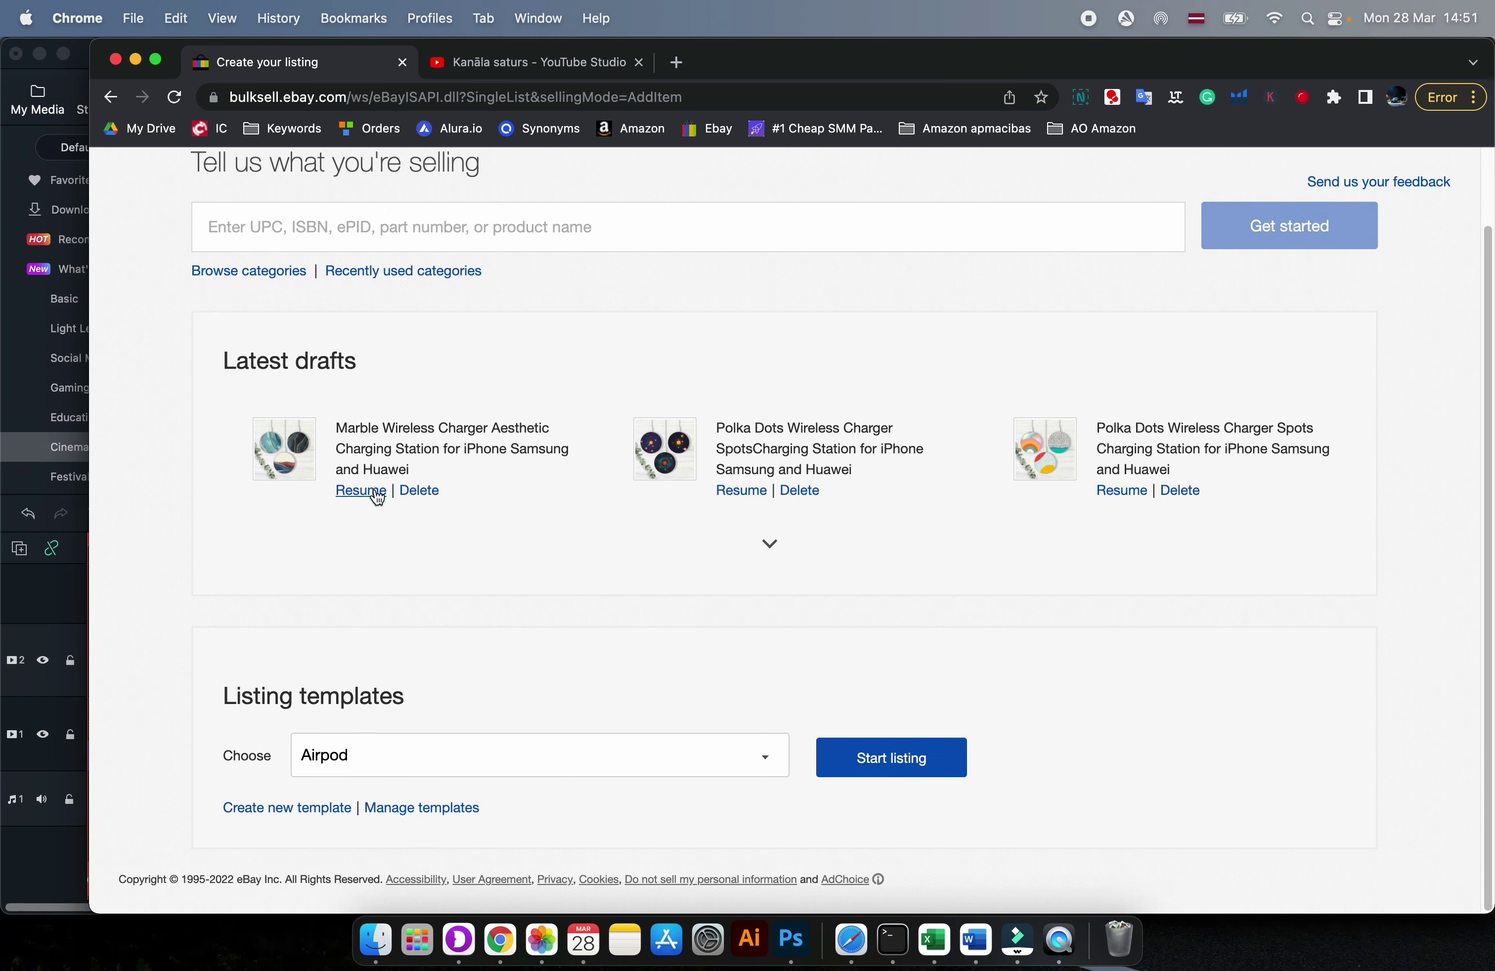
- Start the listing as "glitter phone case" in the Cases, Covers & Skins category, continuing without selecting a catalog product
left_click(457, 234)
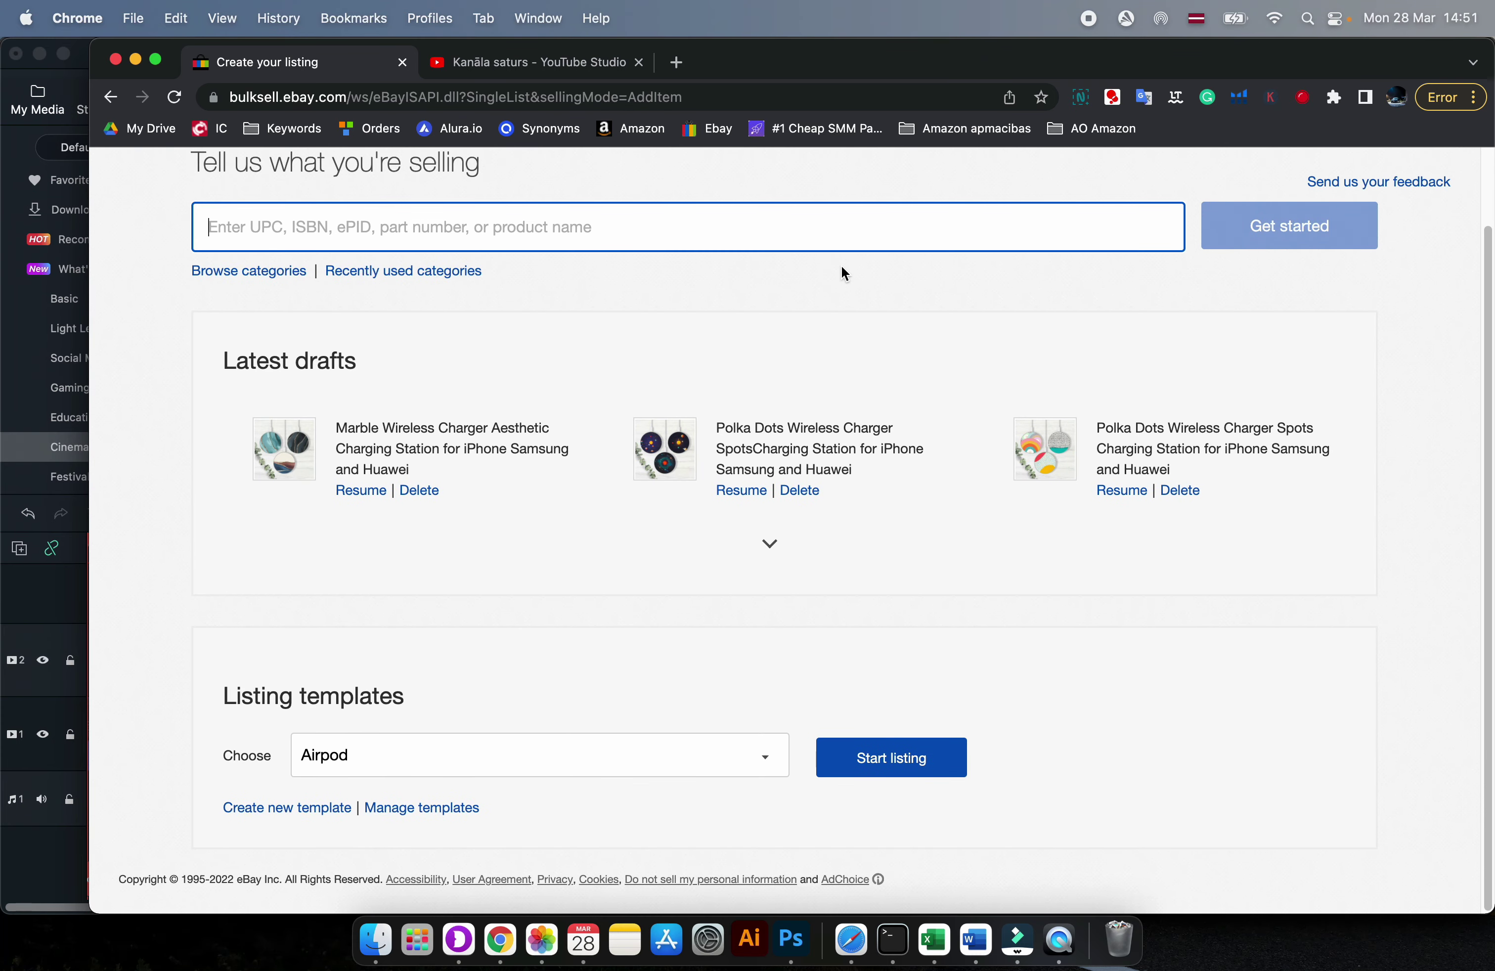
type("glitter")
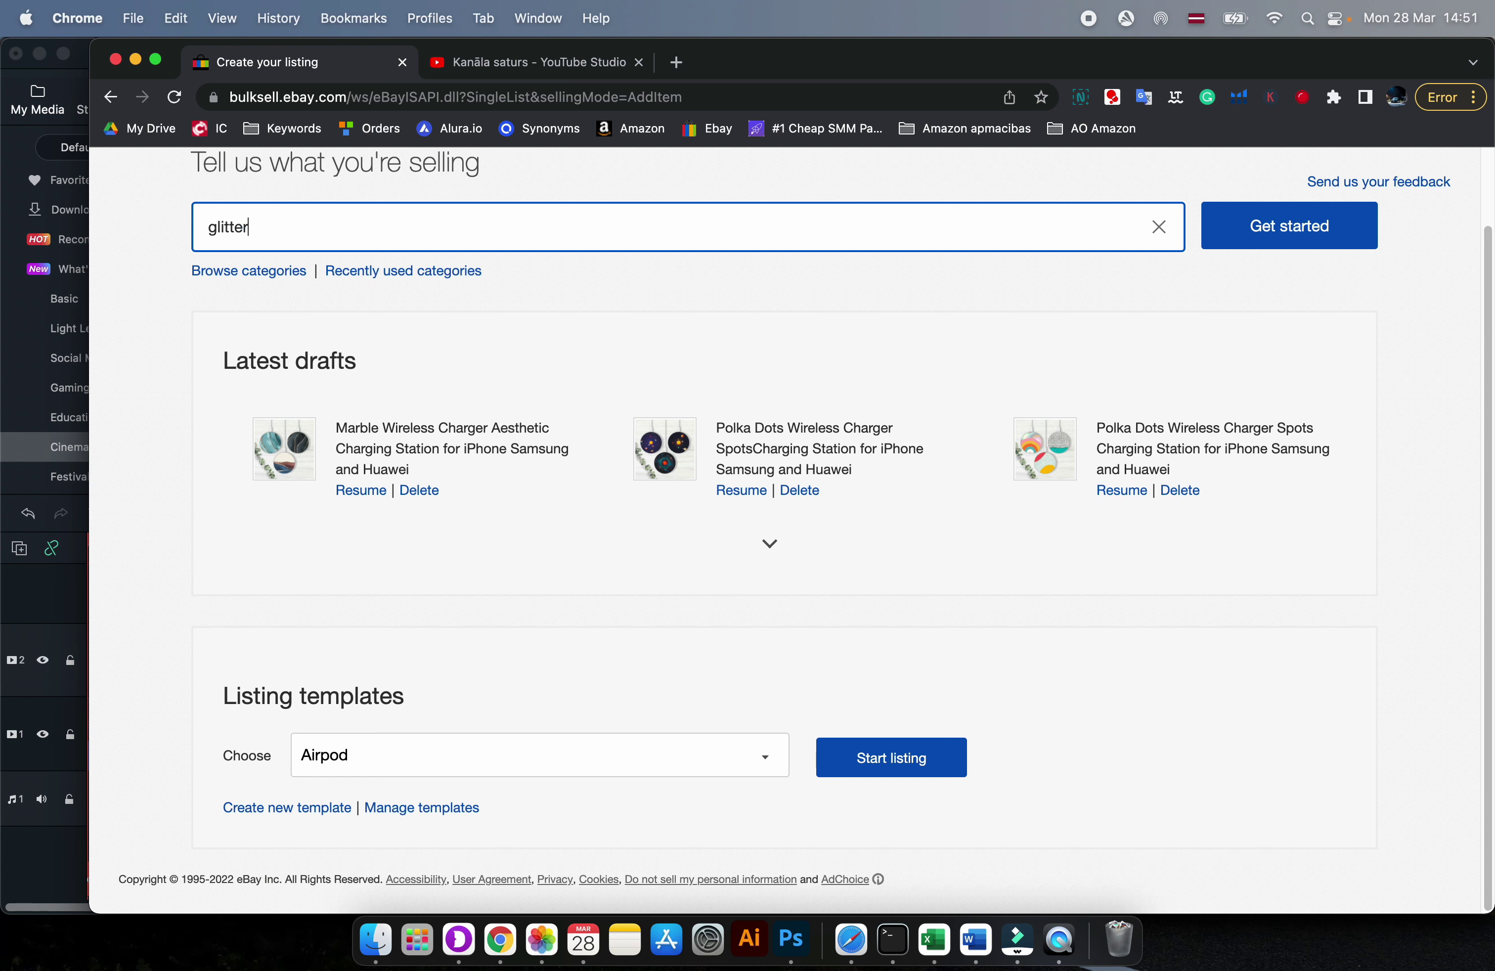
type(" phone case")
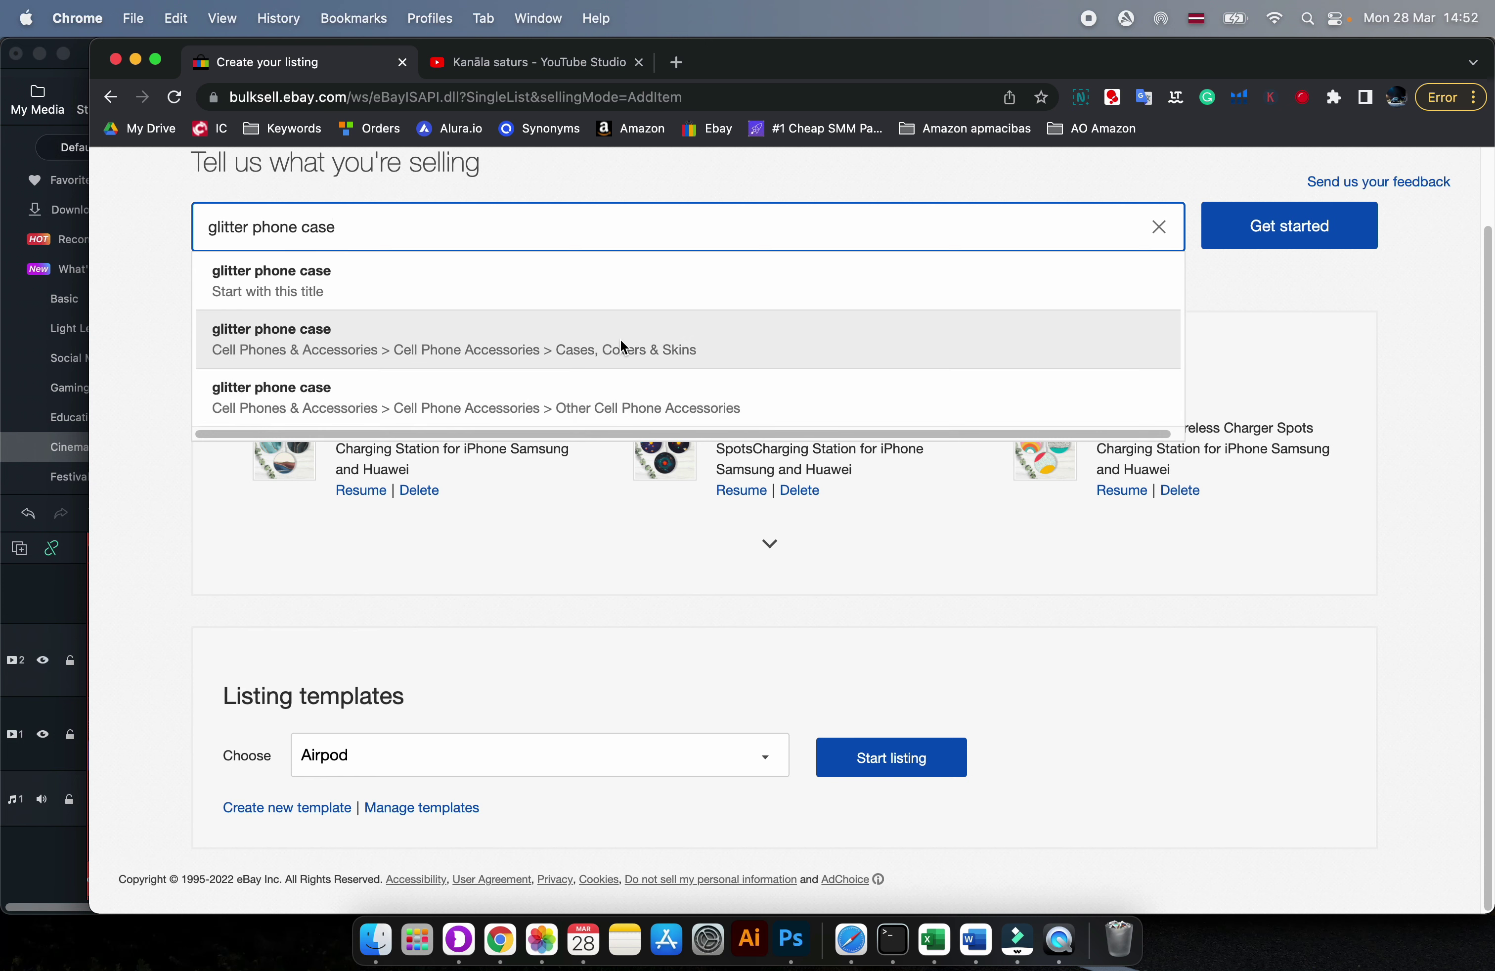
left_click(605, 346)
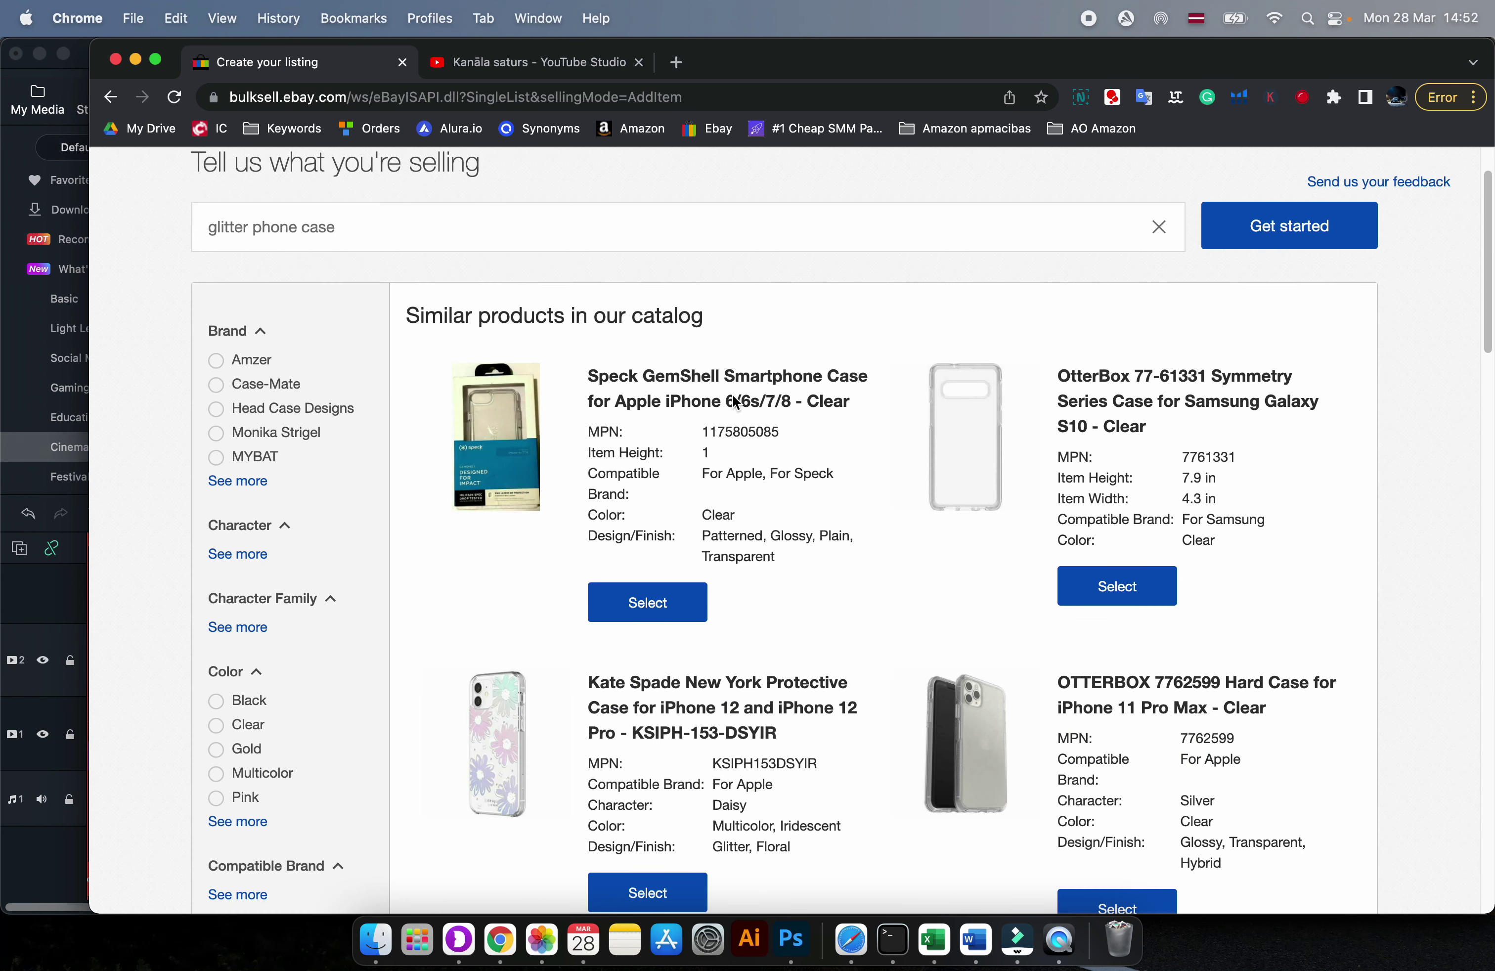
scroll(735, 522, "down", 15)
scroll(735, 524, "down", 10)
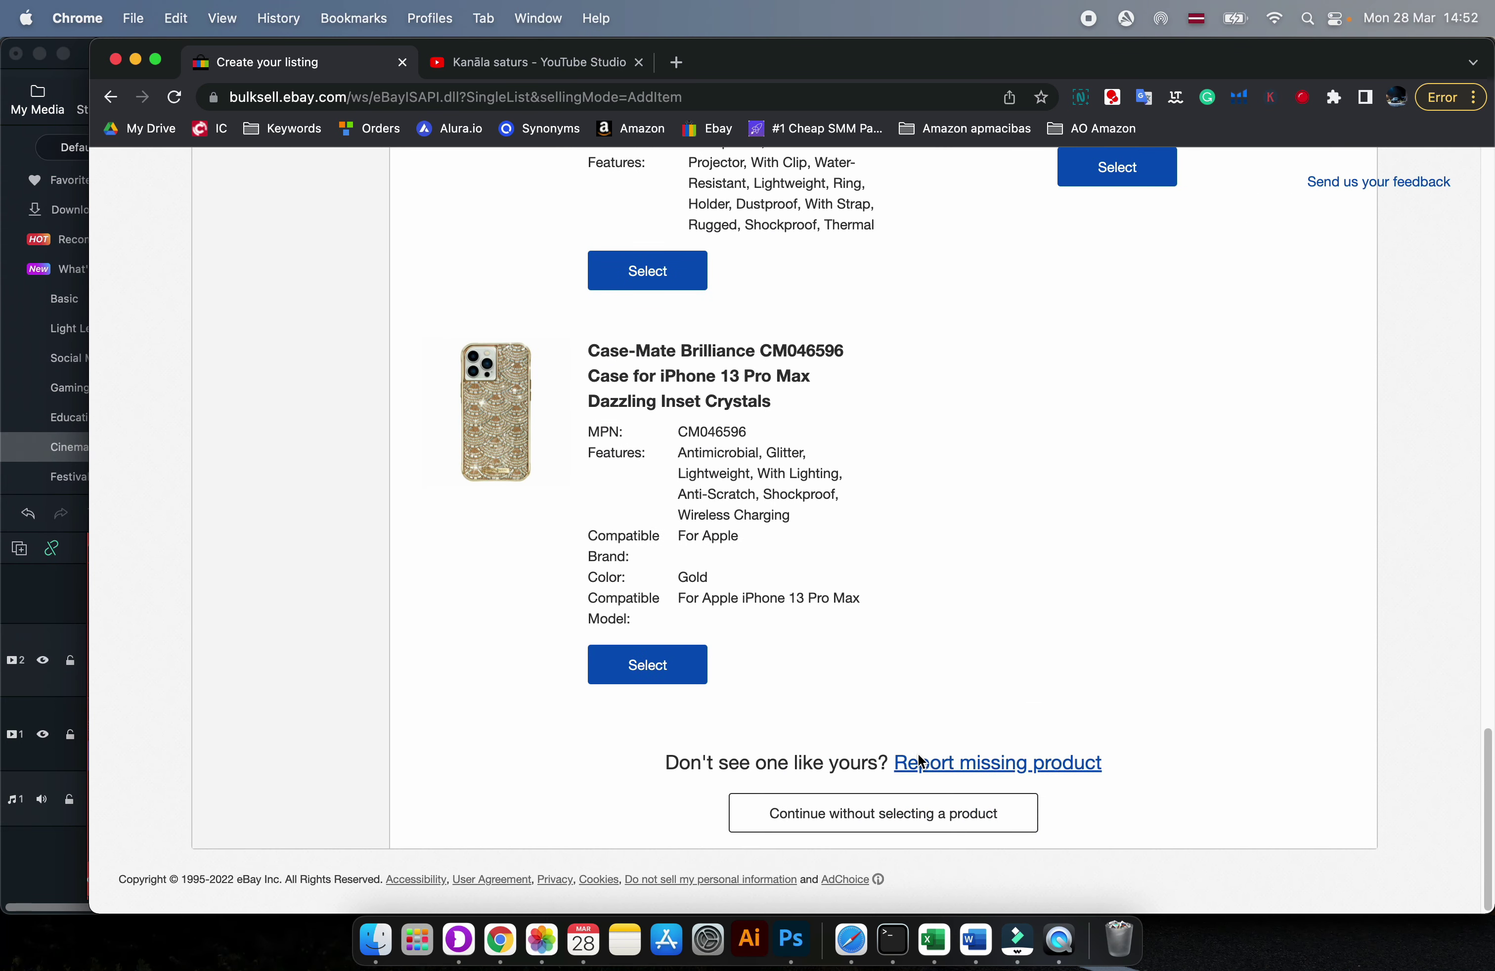
left_click(896, 811)
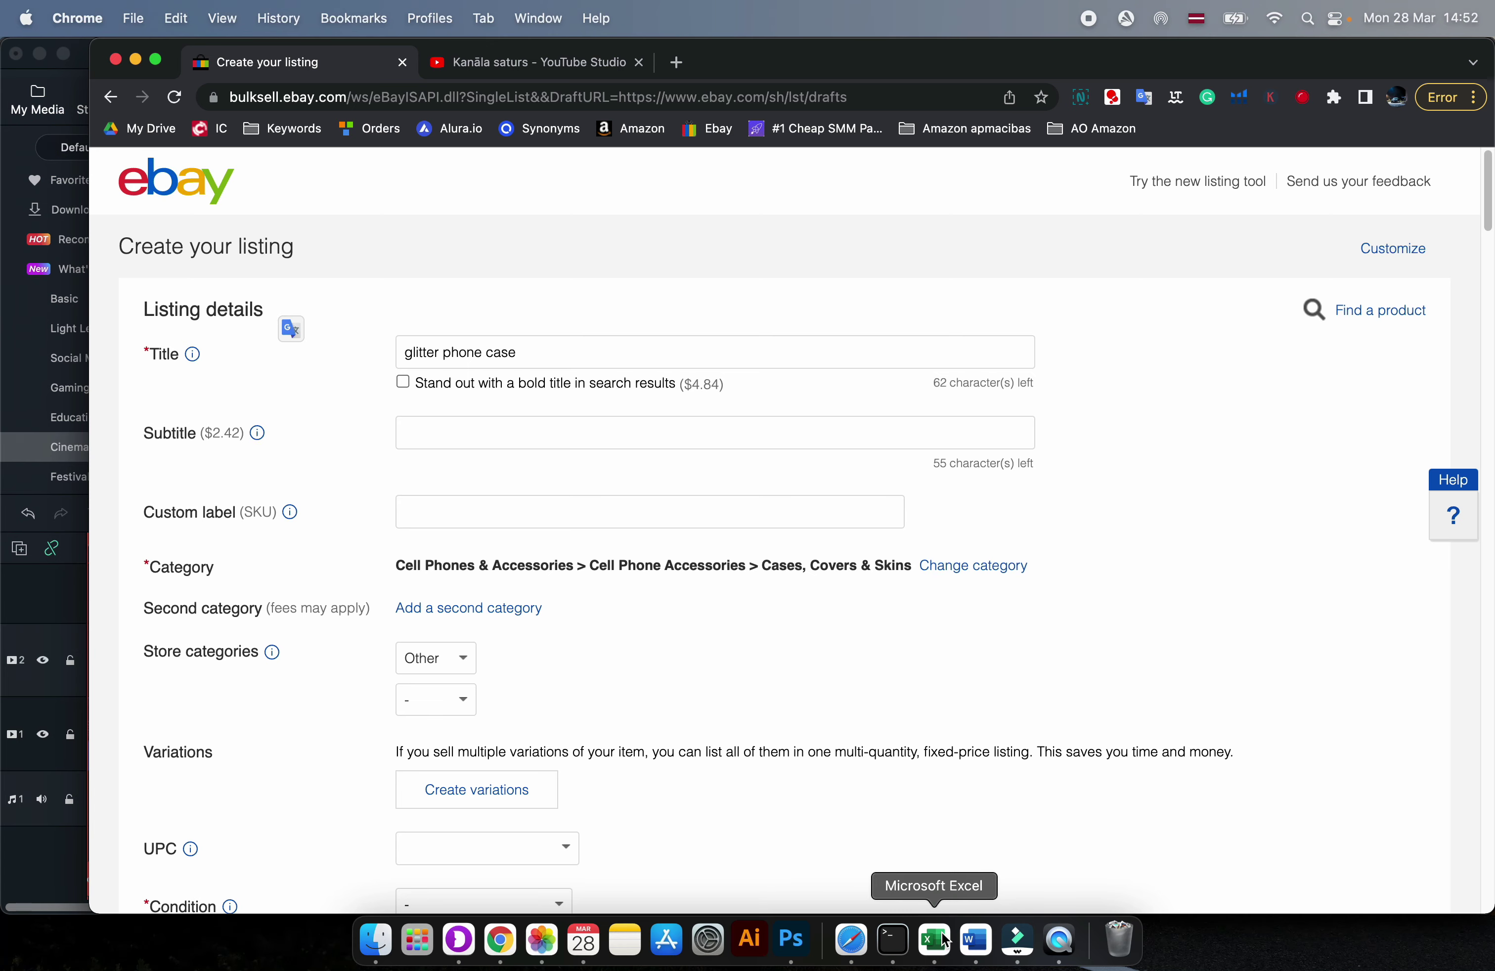
- Switch to Excel and show the title and description templates on the 2.eBay sheet of the Glitter gl2 Panthera workbook
left_click(934, 939)
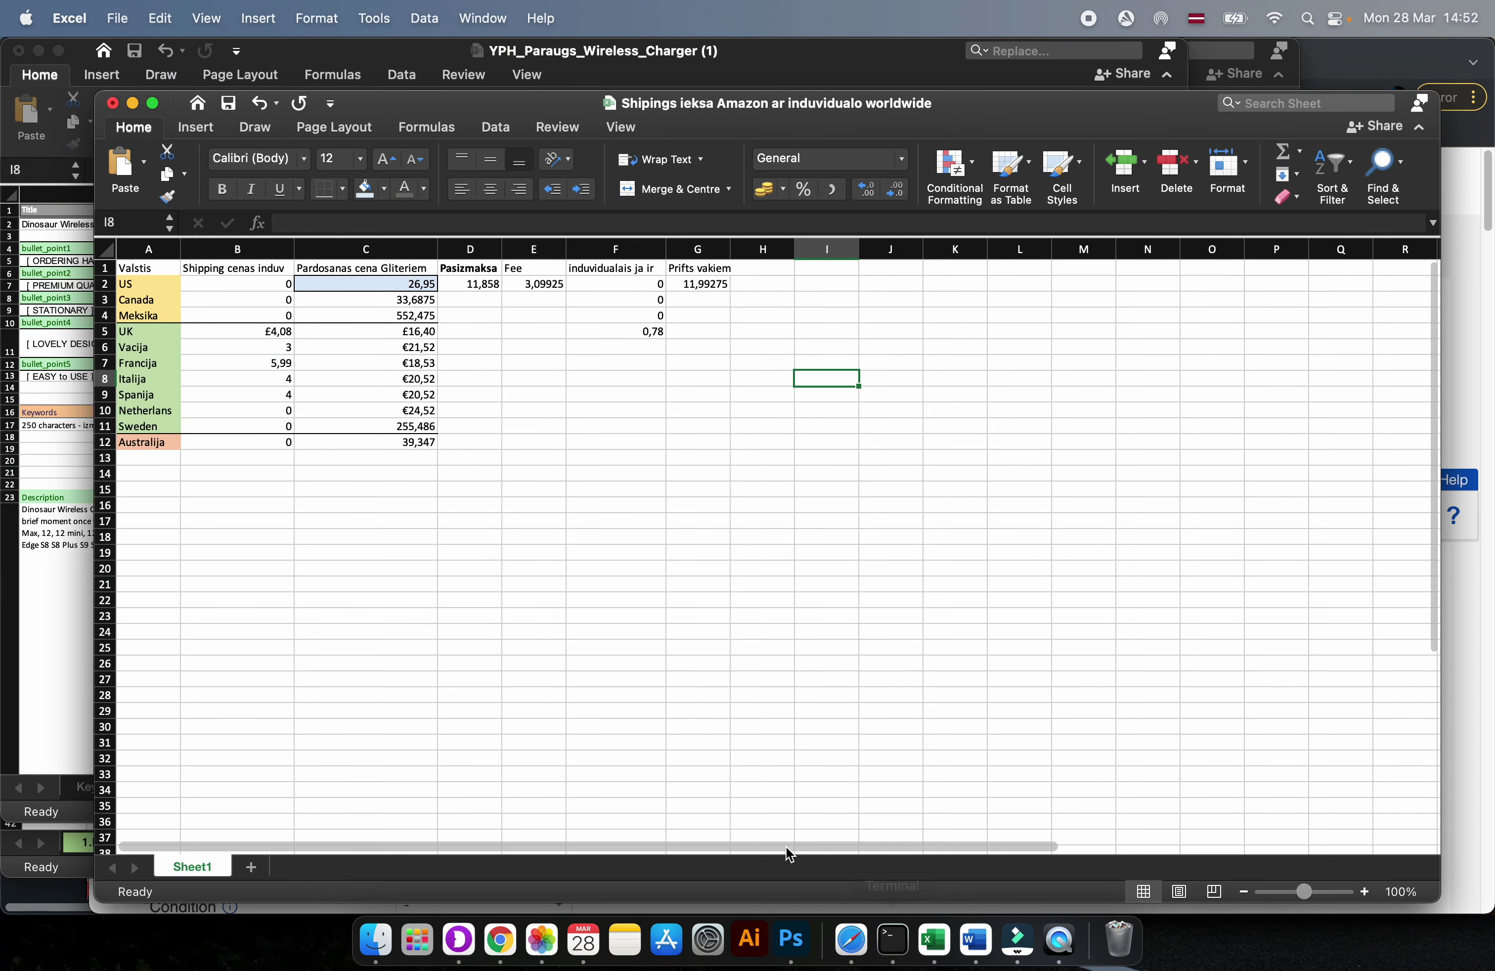
left_click(48, 642)
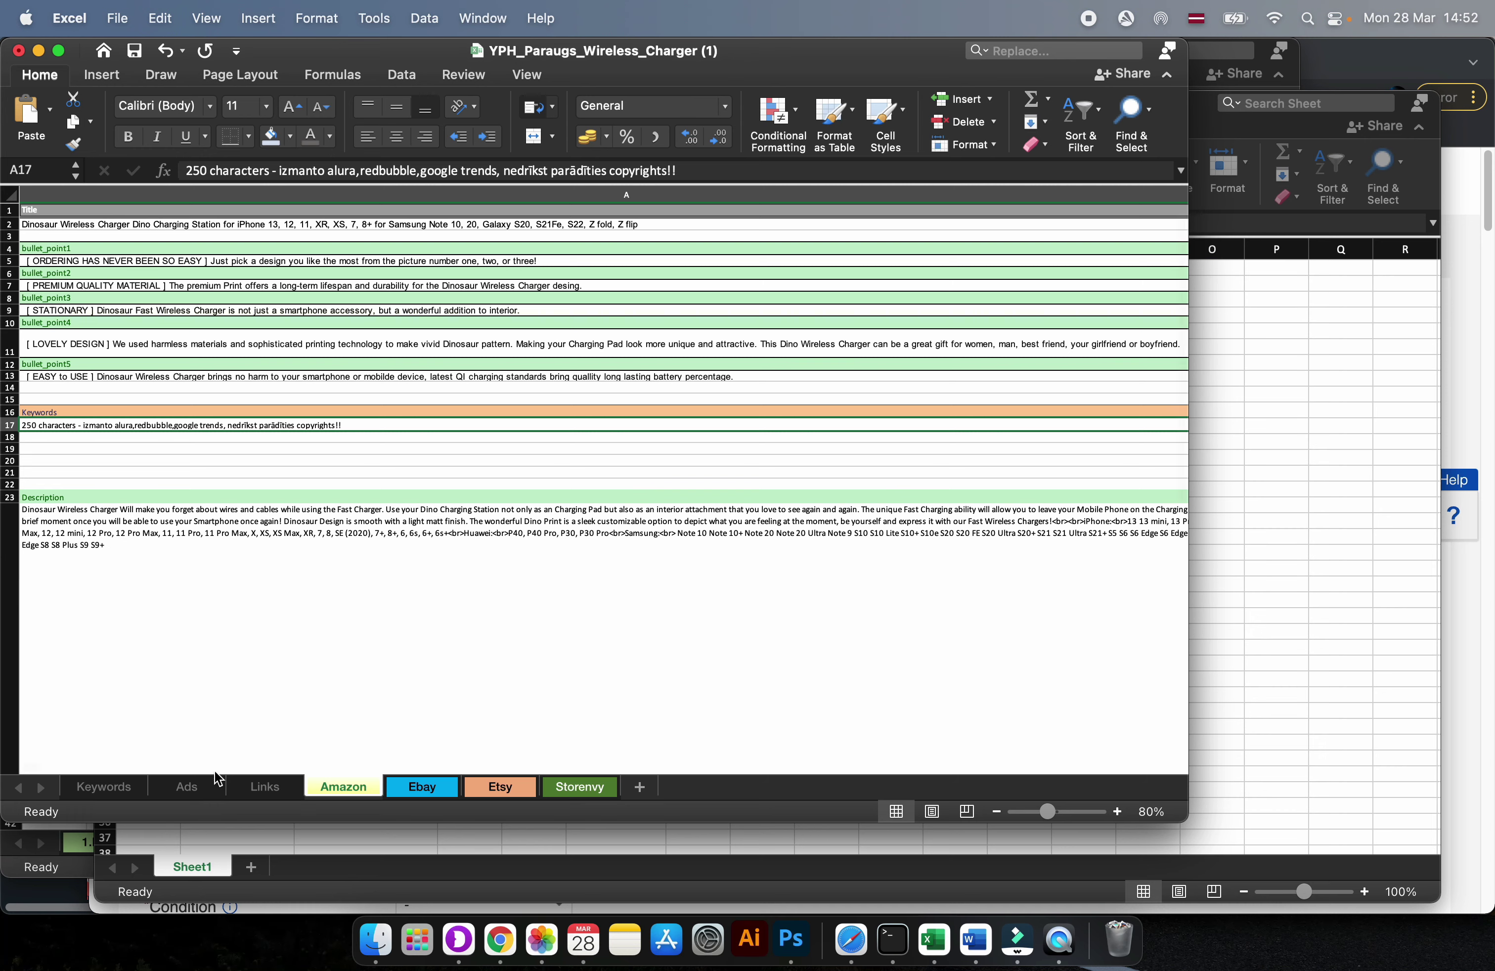
left_click(28, 849)
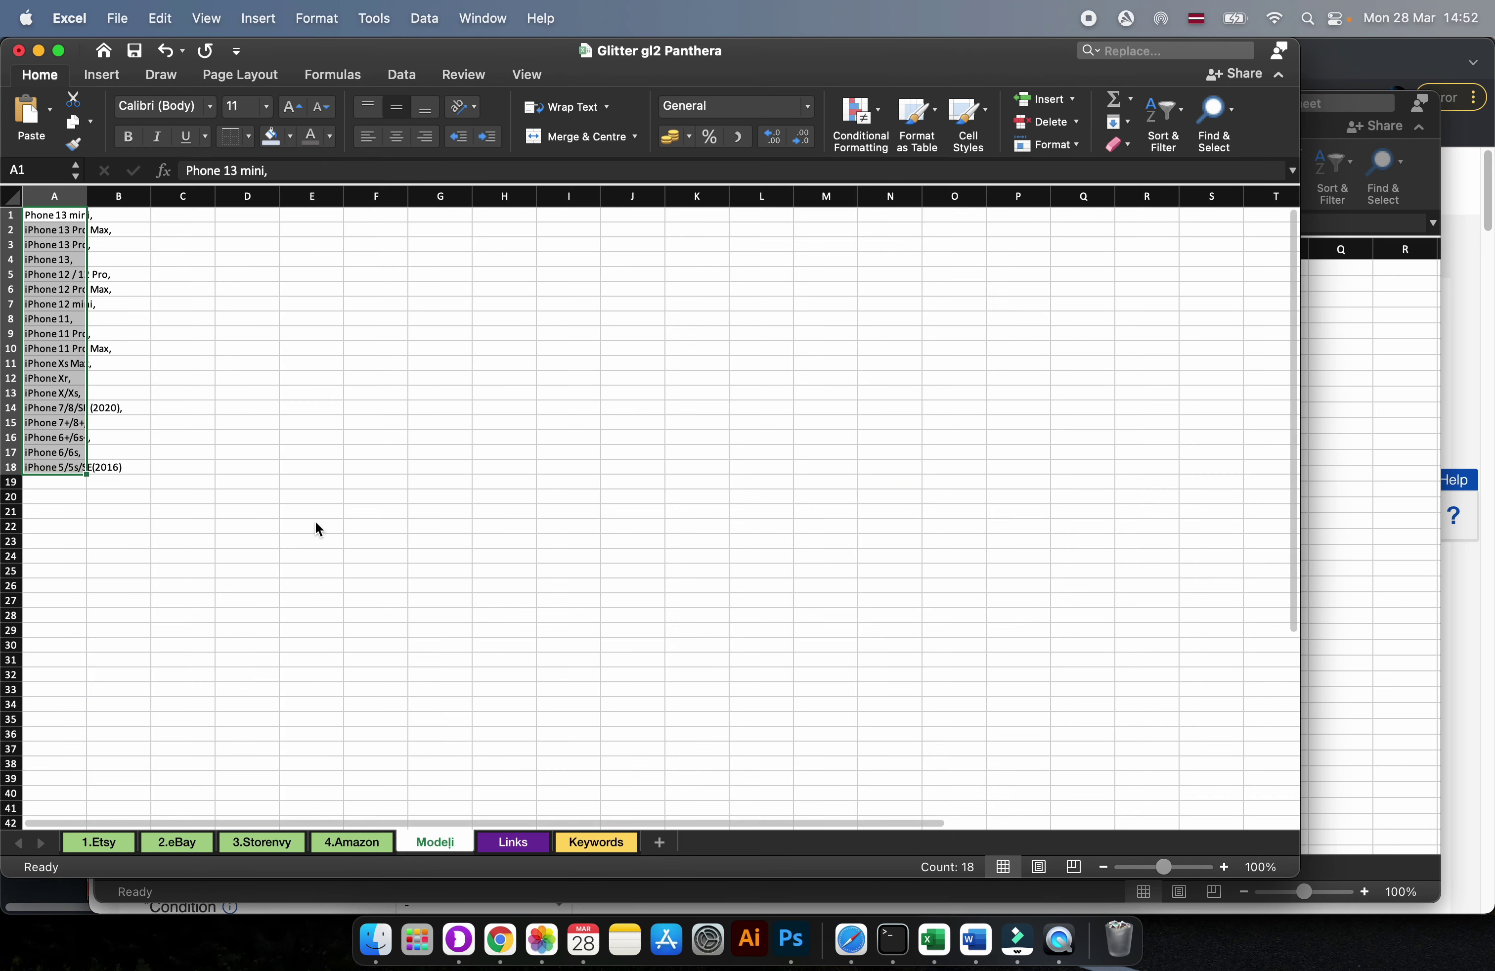
left_click(450, 467)
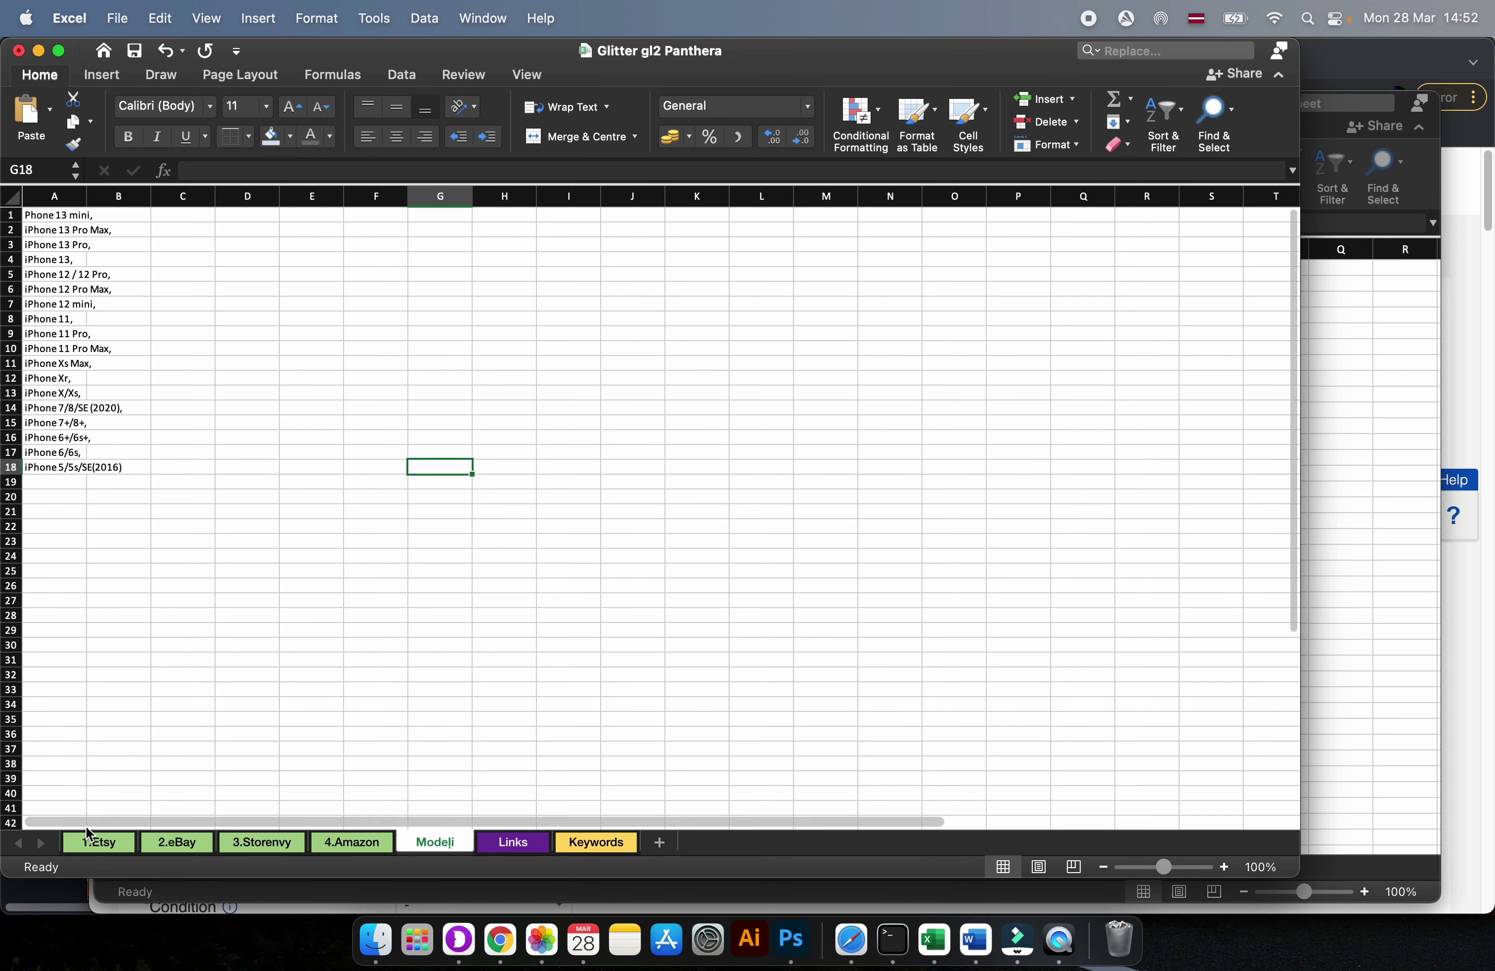
left_click(177, 842)
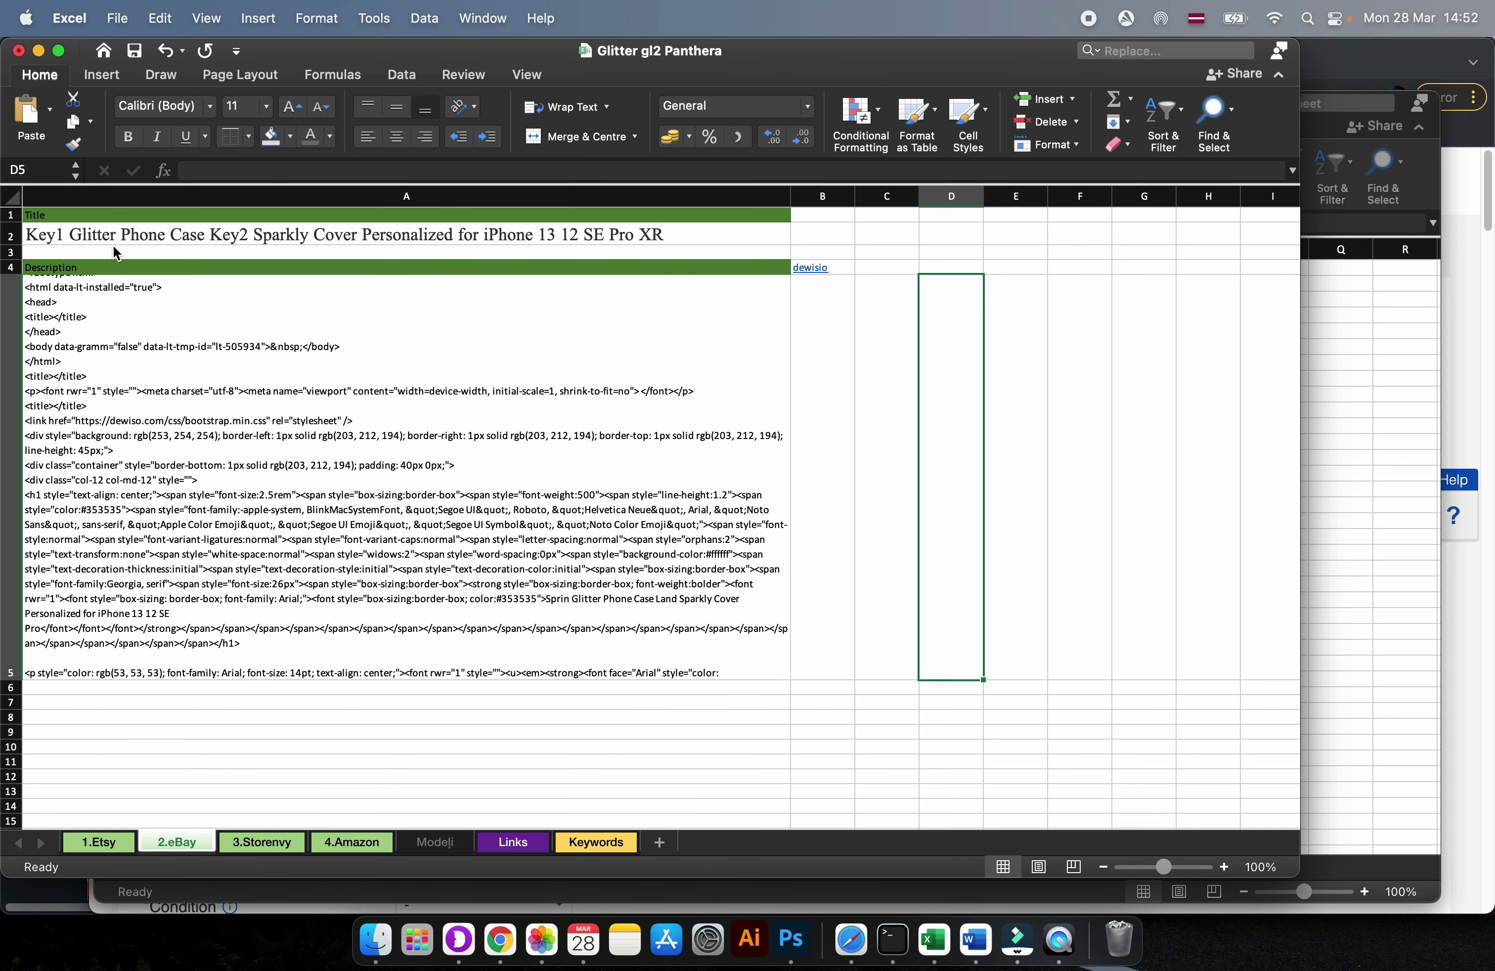
left_click(100, 238)
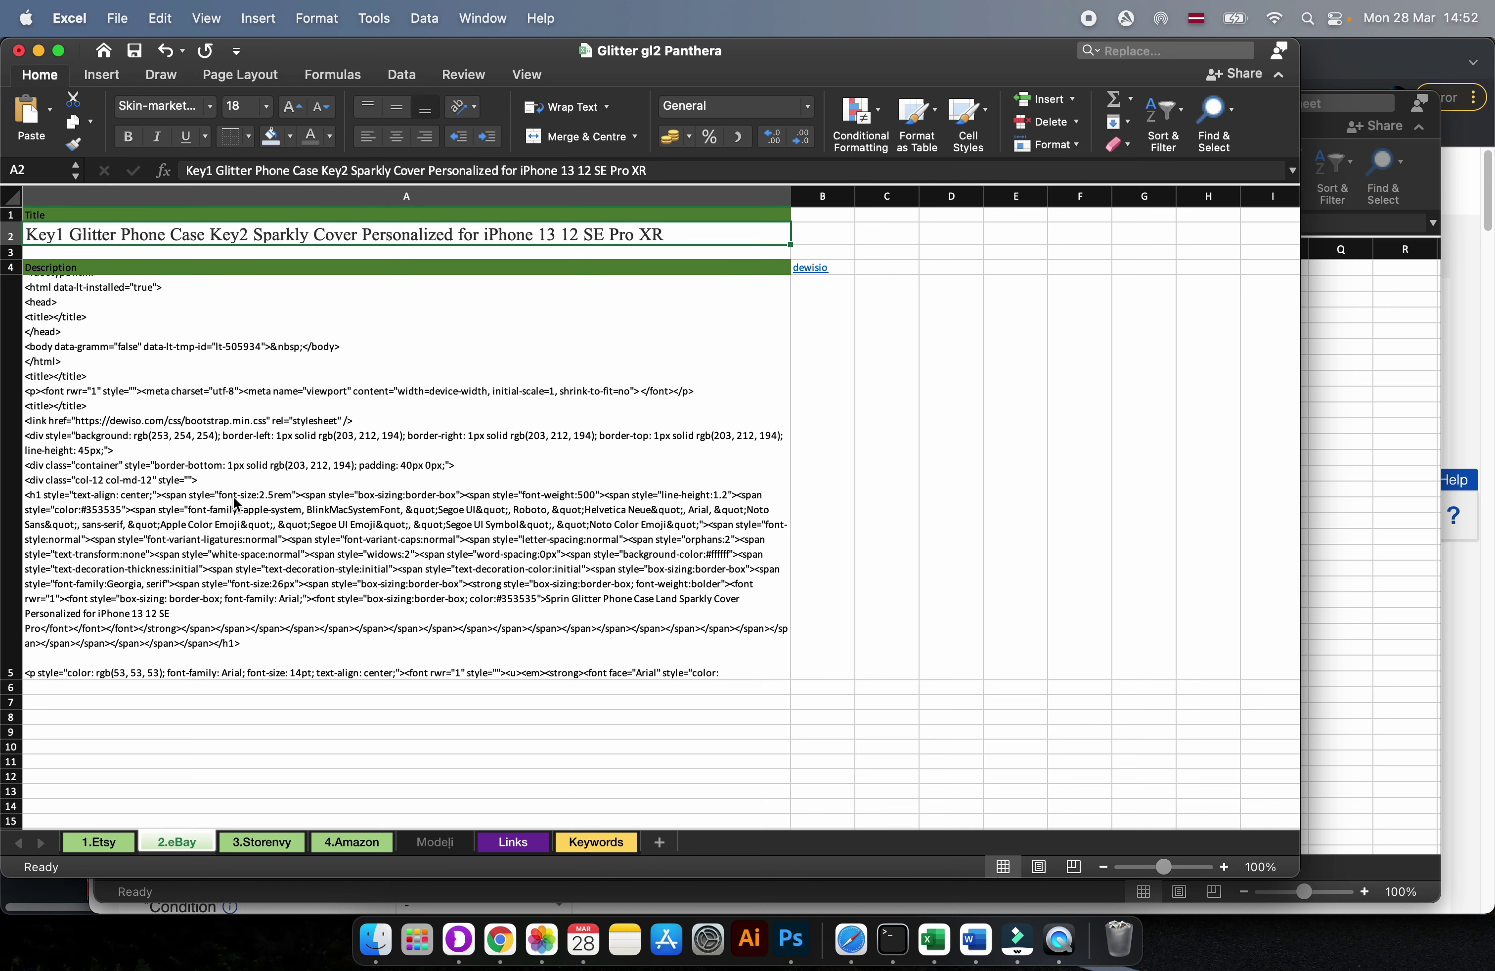
left_click(232, 384)
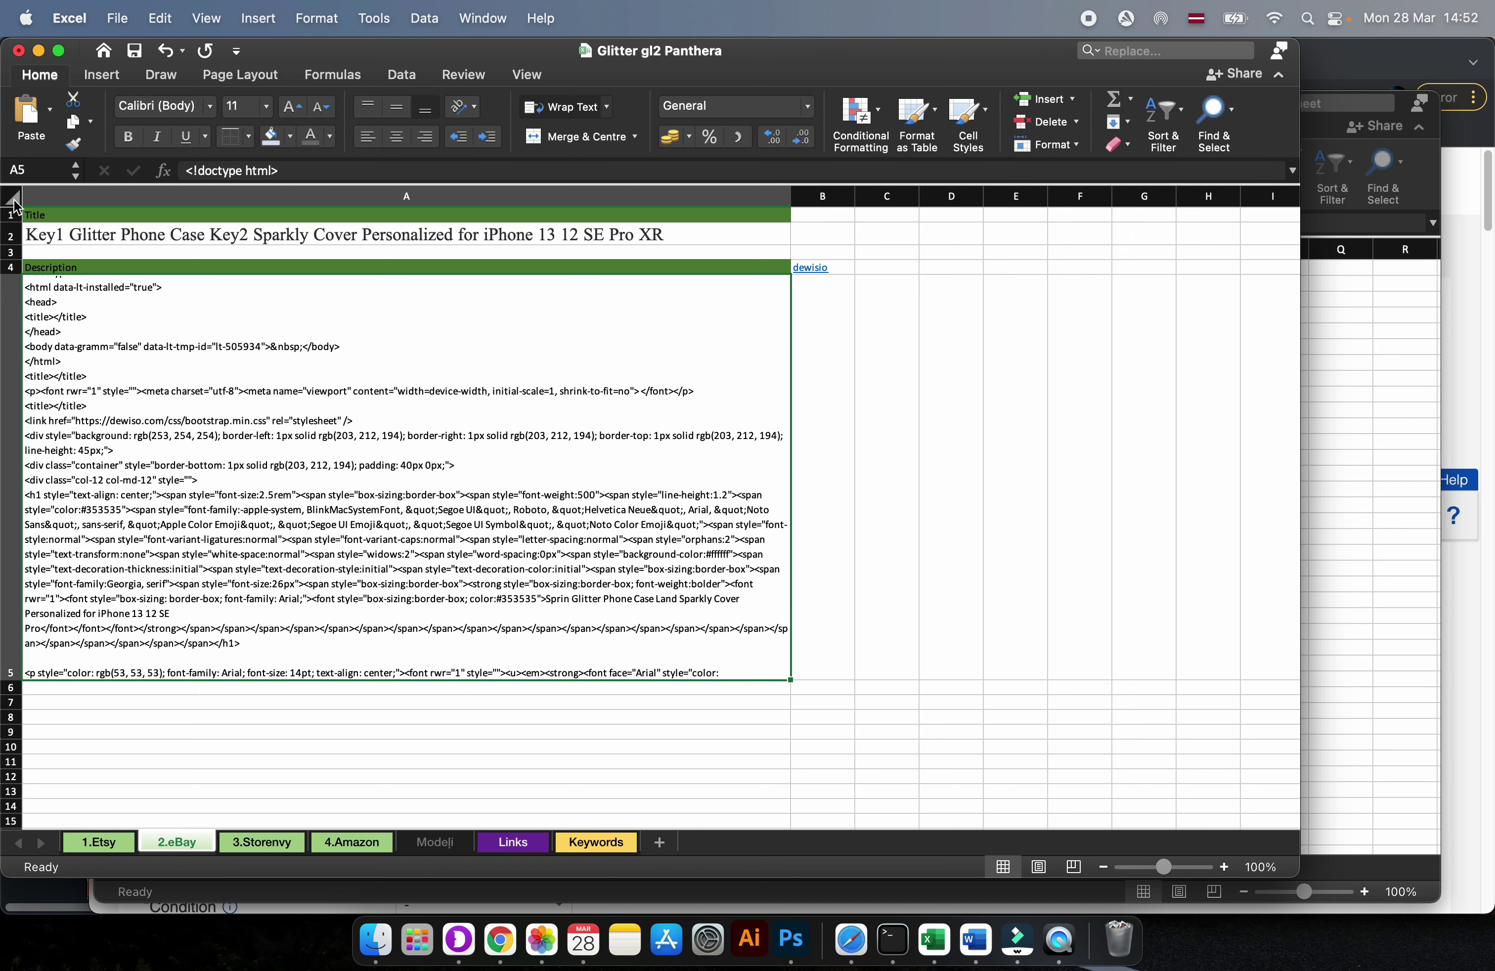
- Copy the keyword "panther" from the Keywords sheet
left_click(424, 845)
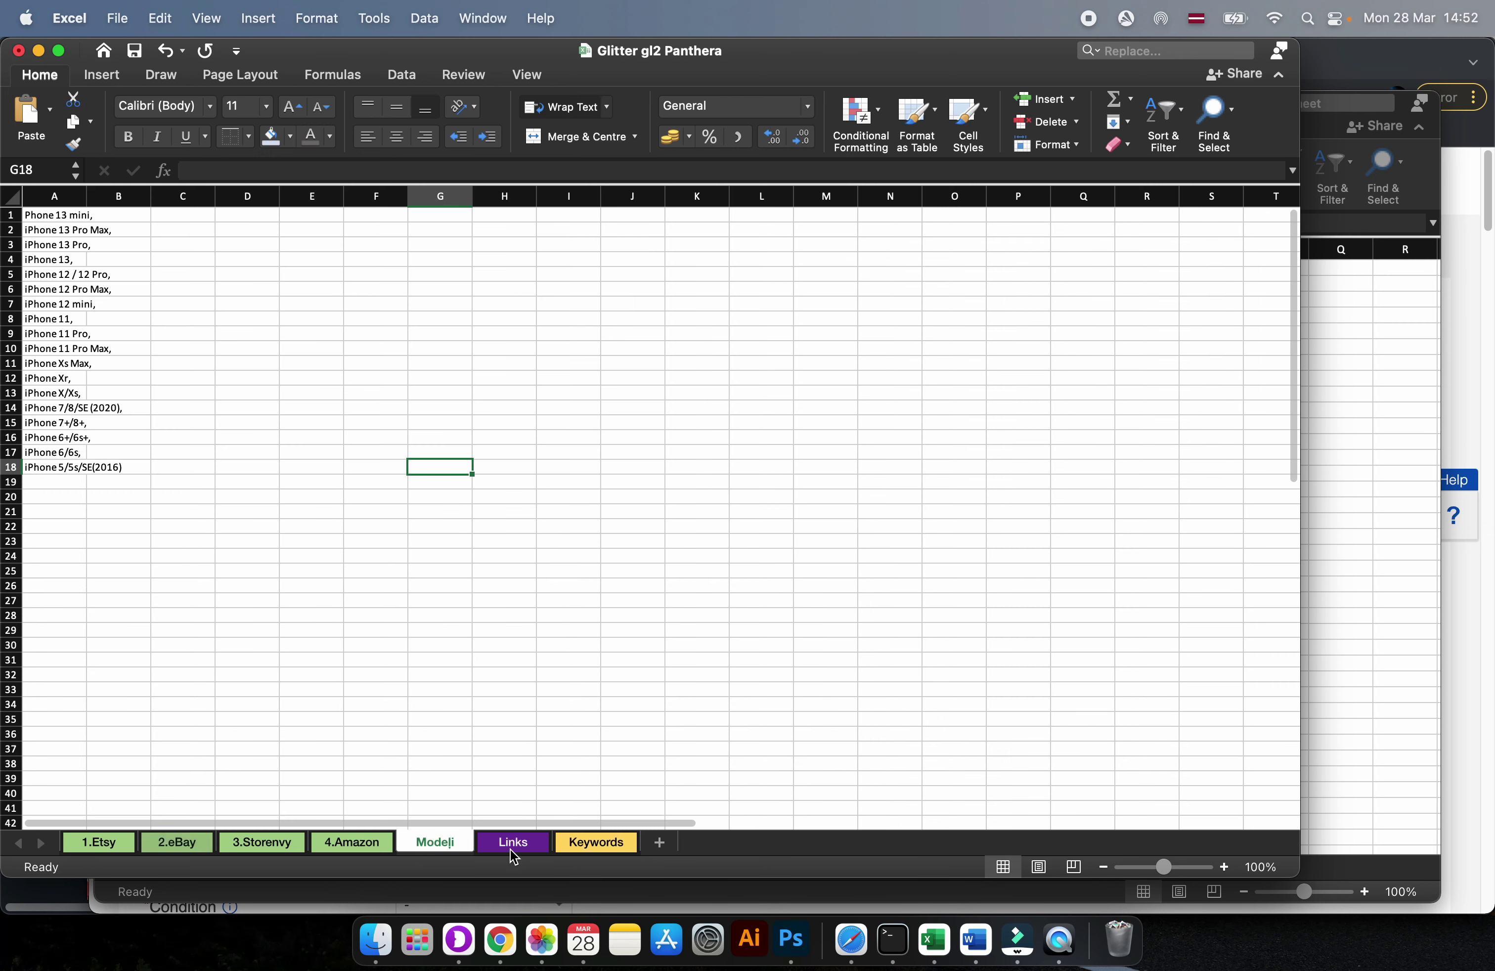
left_click(509, 845)
left_click(593, 845)
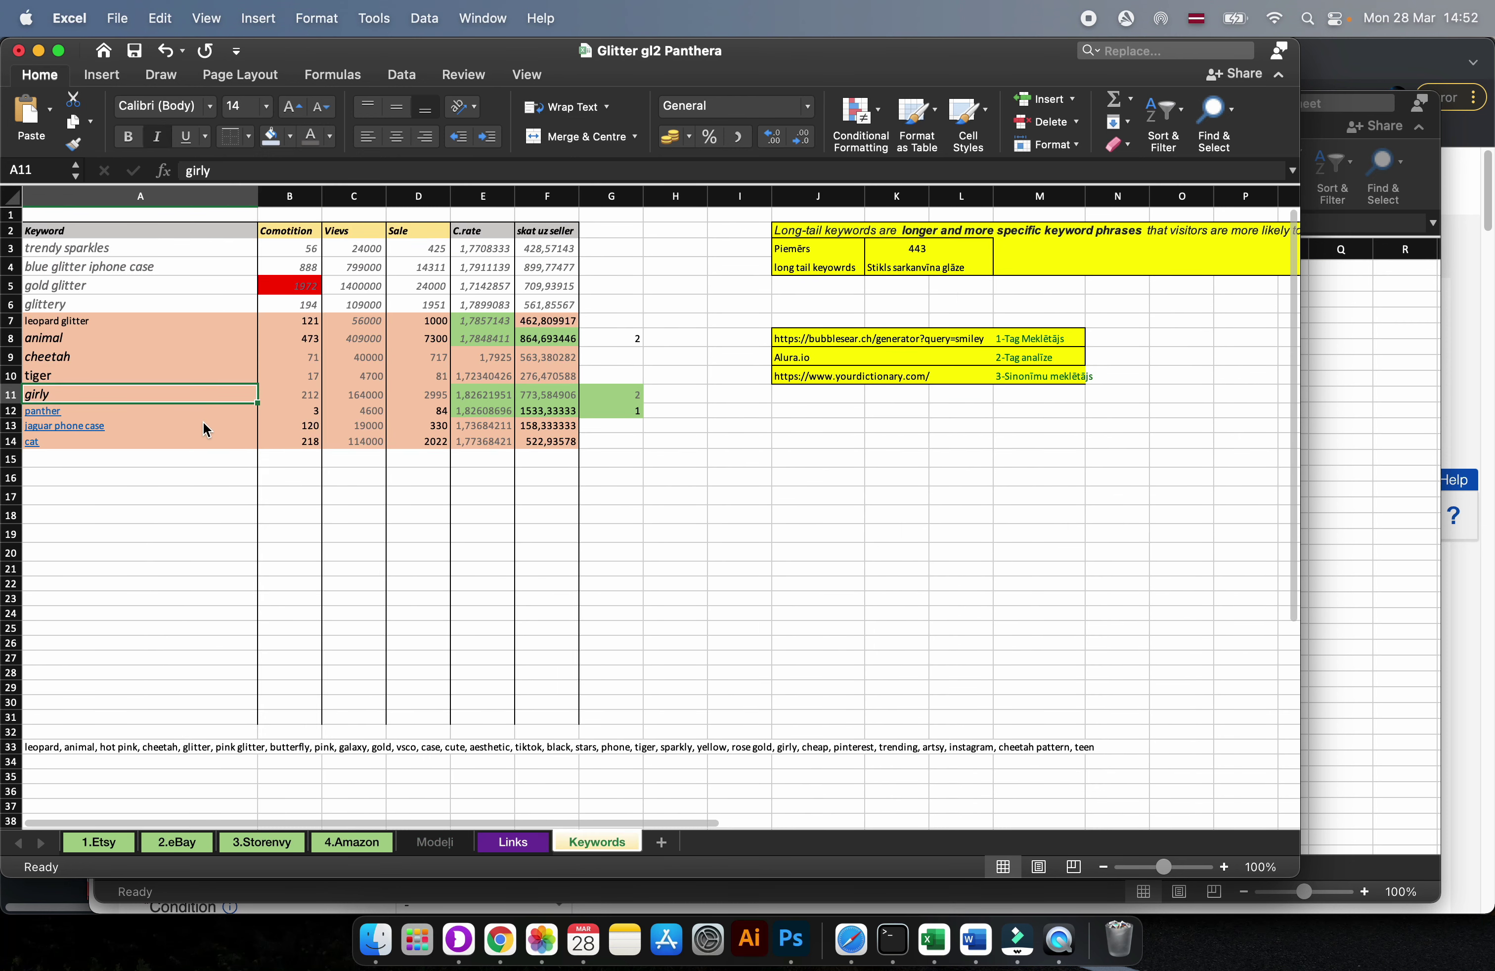
left_click(129, 413)
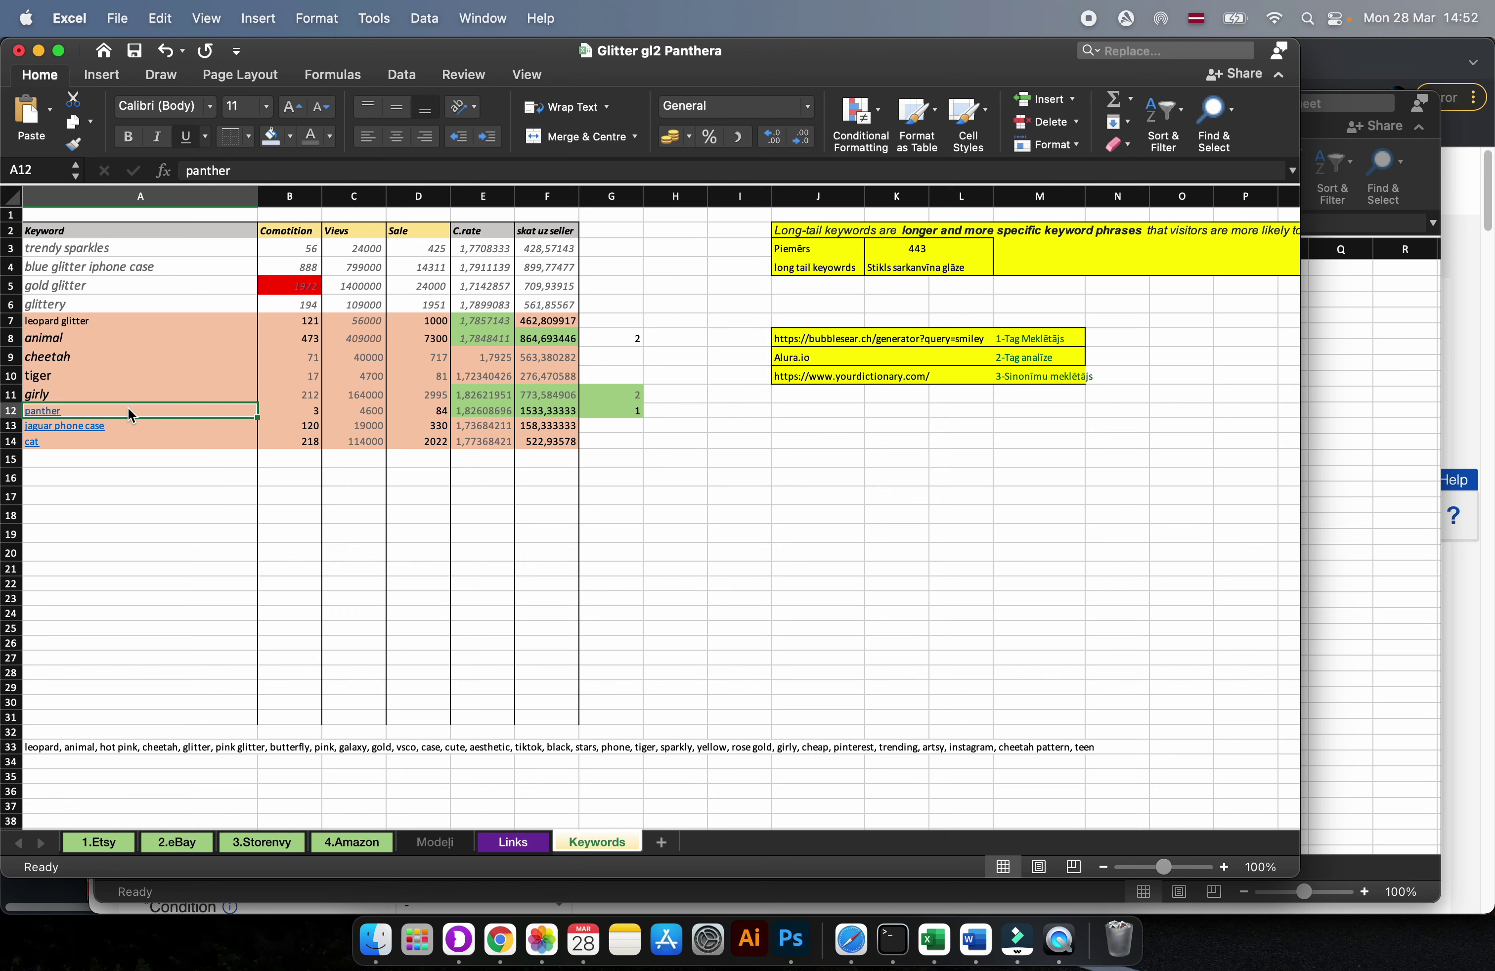
key("super+c")
- Replace all occurrences of Key1 with Panther across the entire 2.eBay sheet
left_click(183, 842)
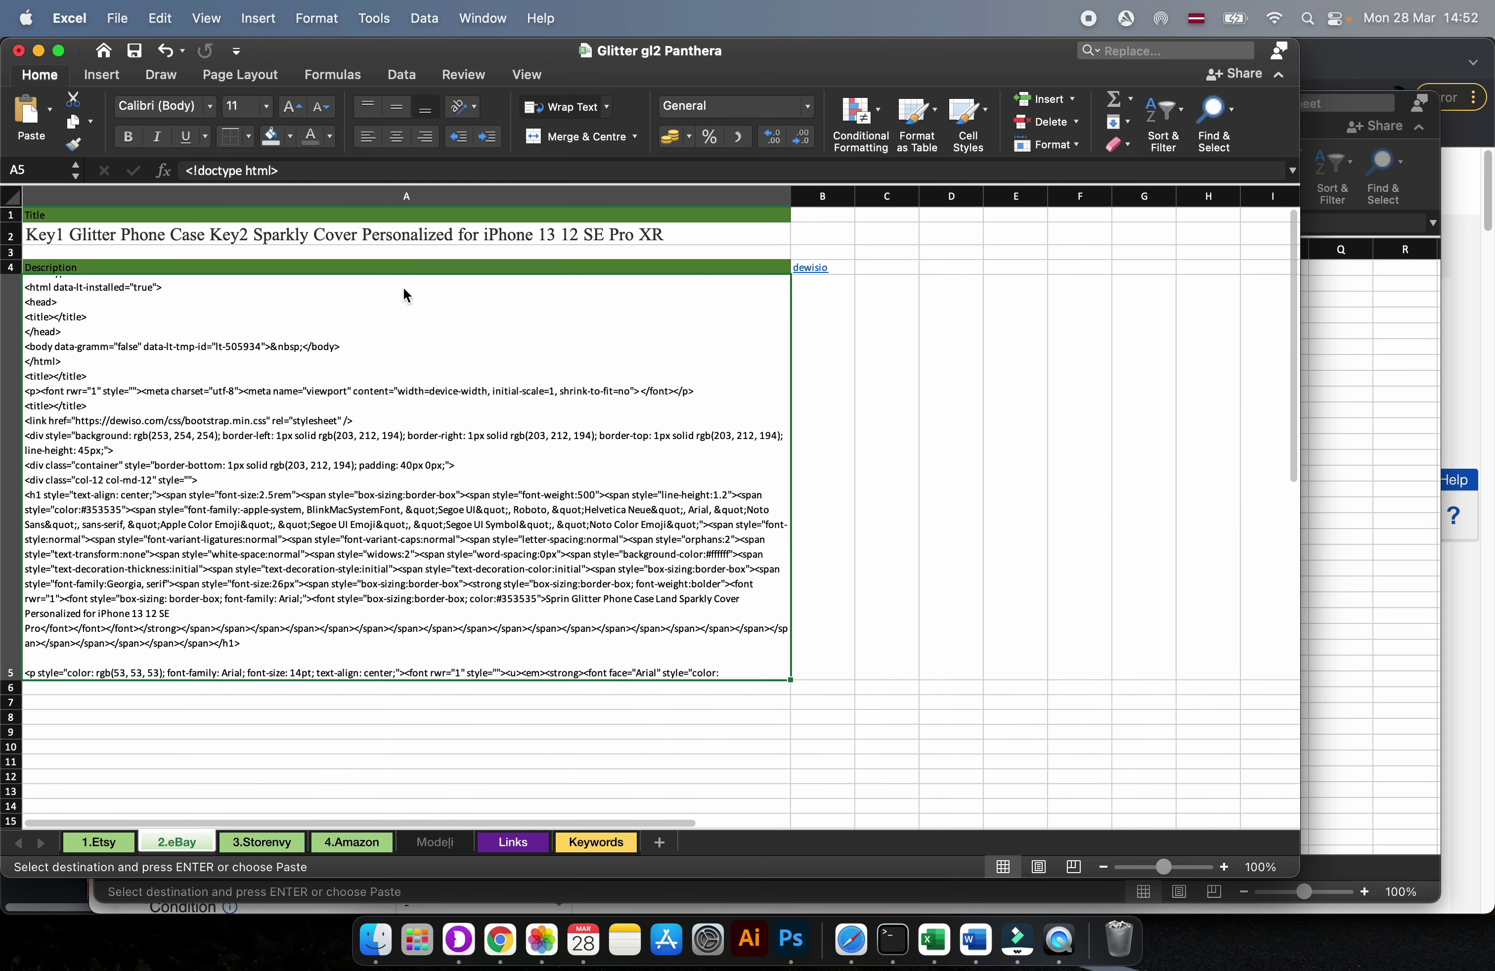
left_click(13, 199)
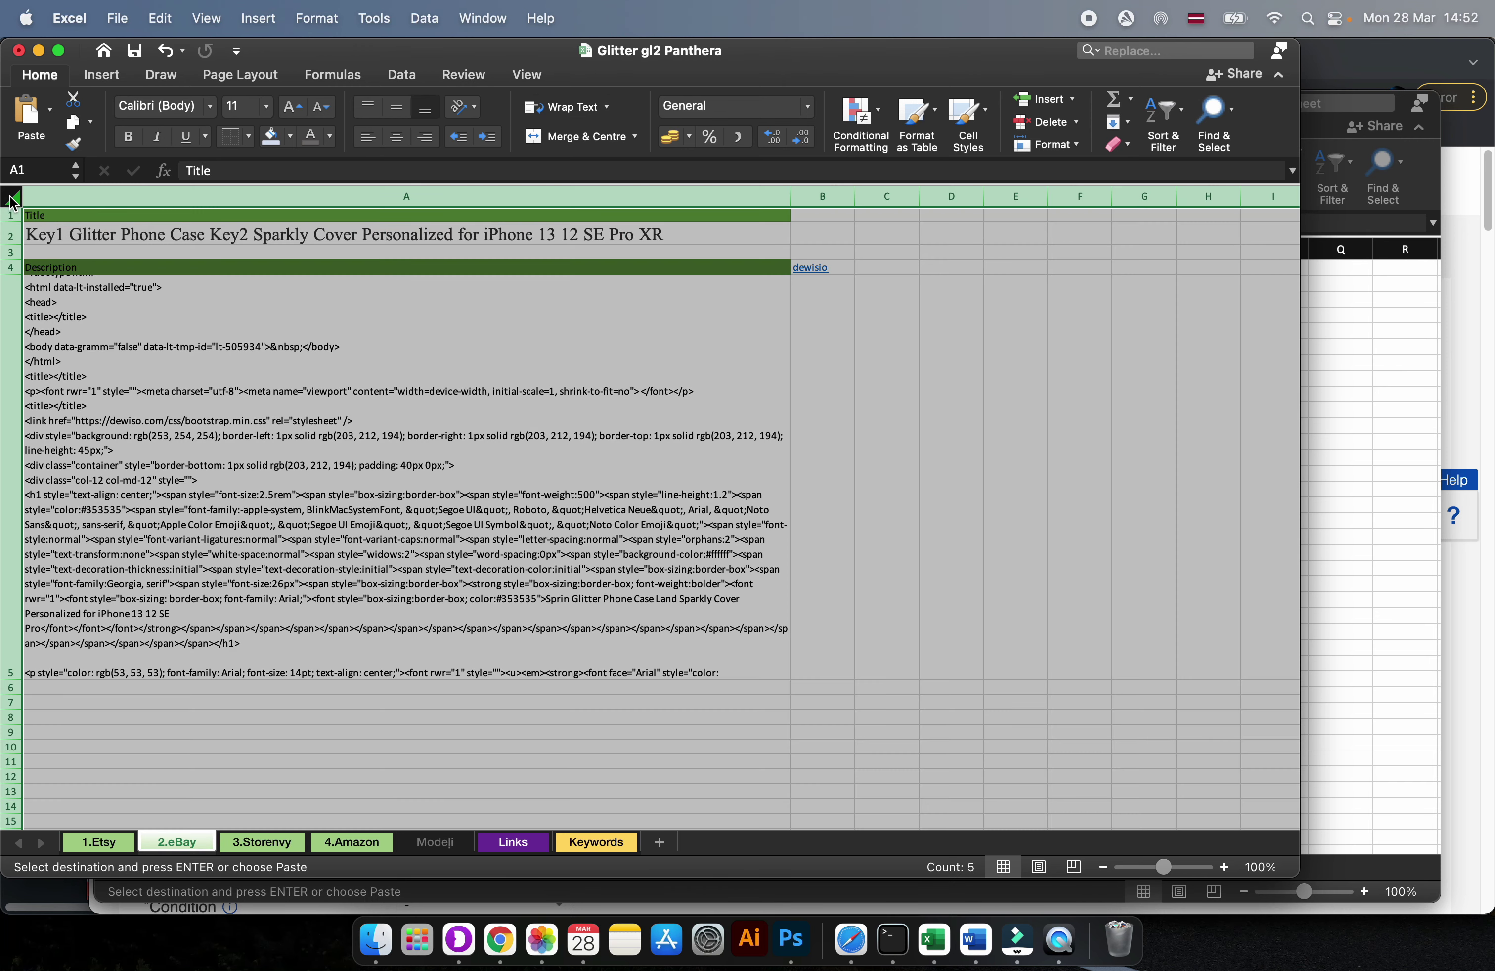
key("super+f")
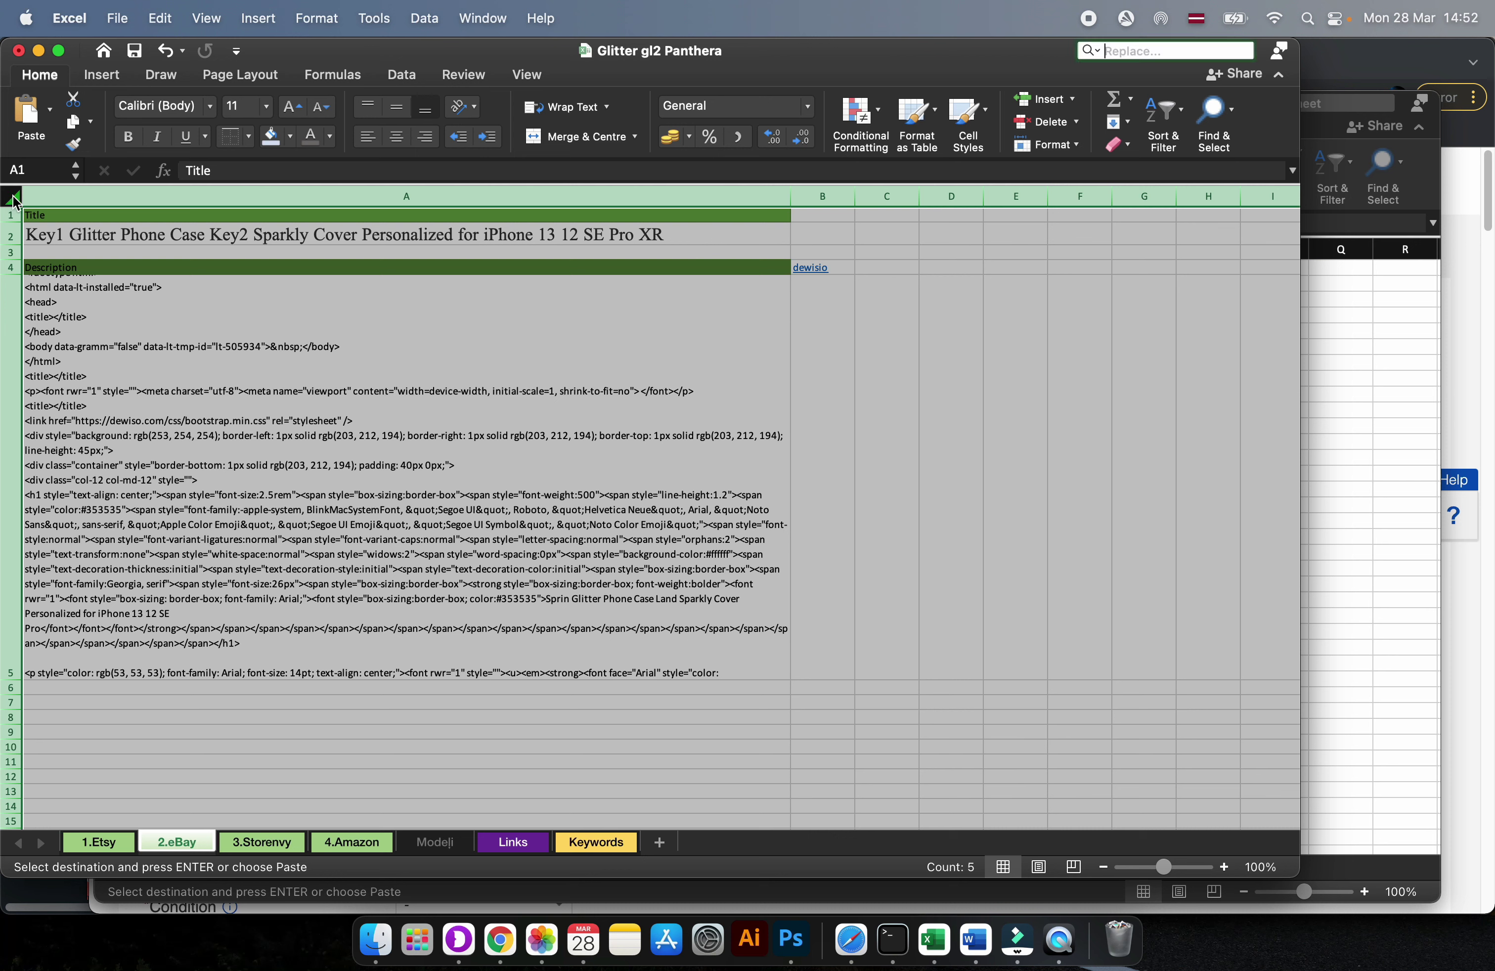
left_click(1092, 57)
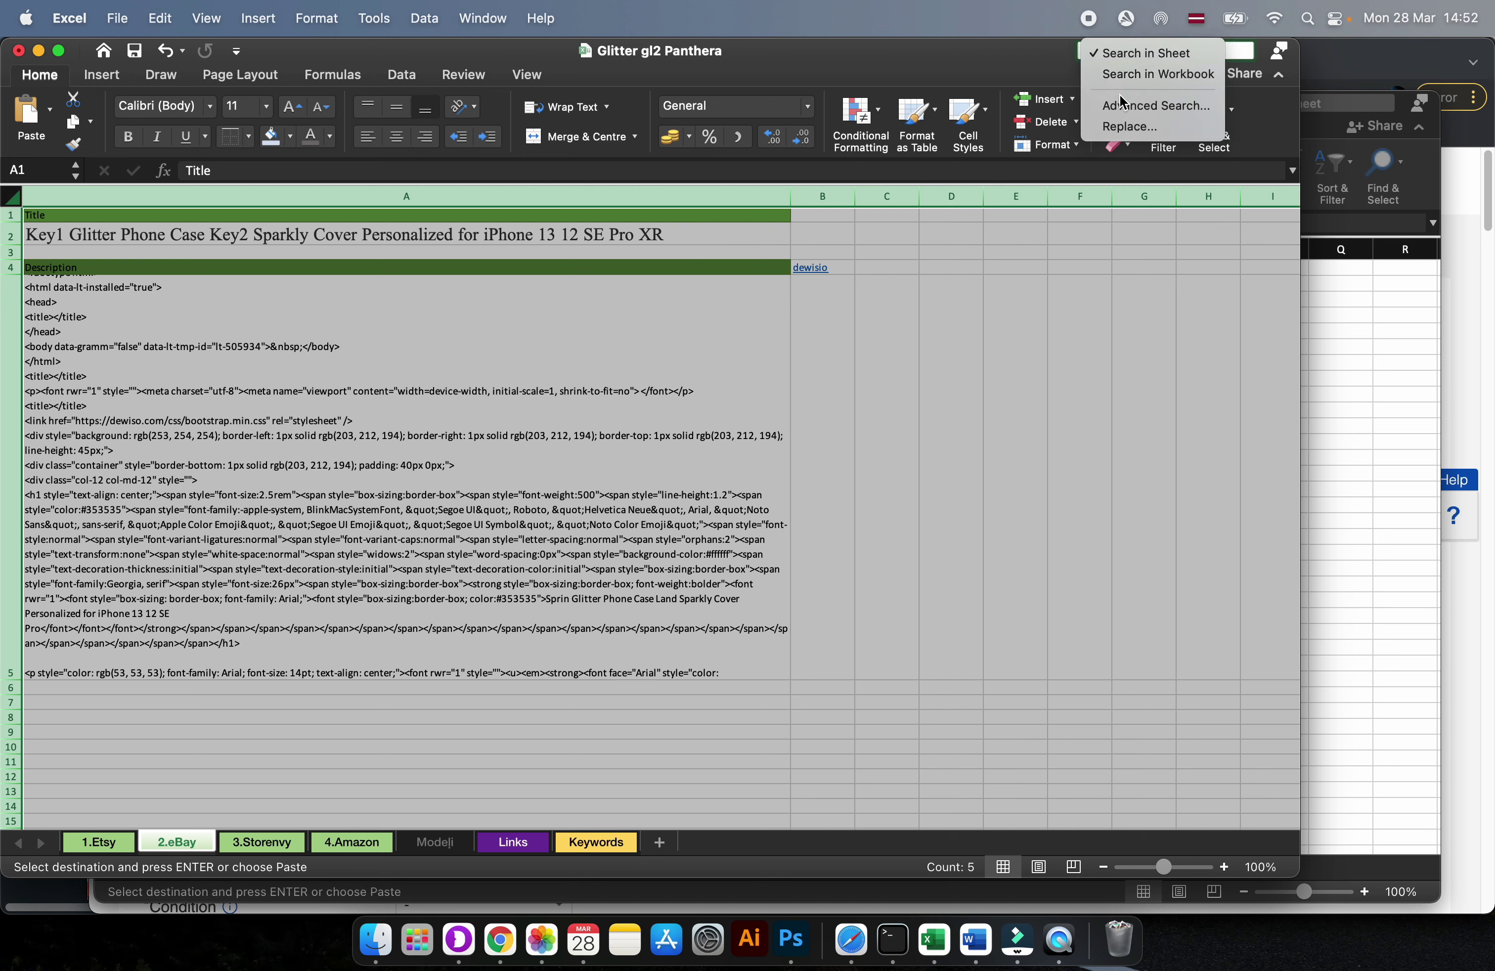
left_click(1117, 126)
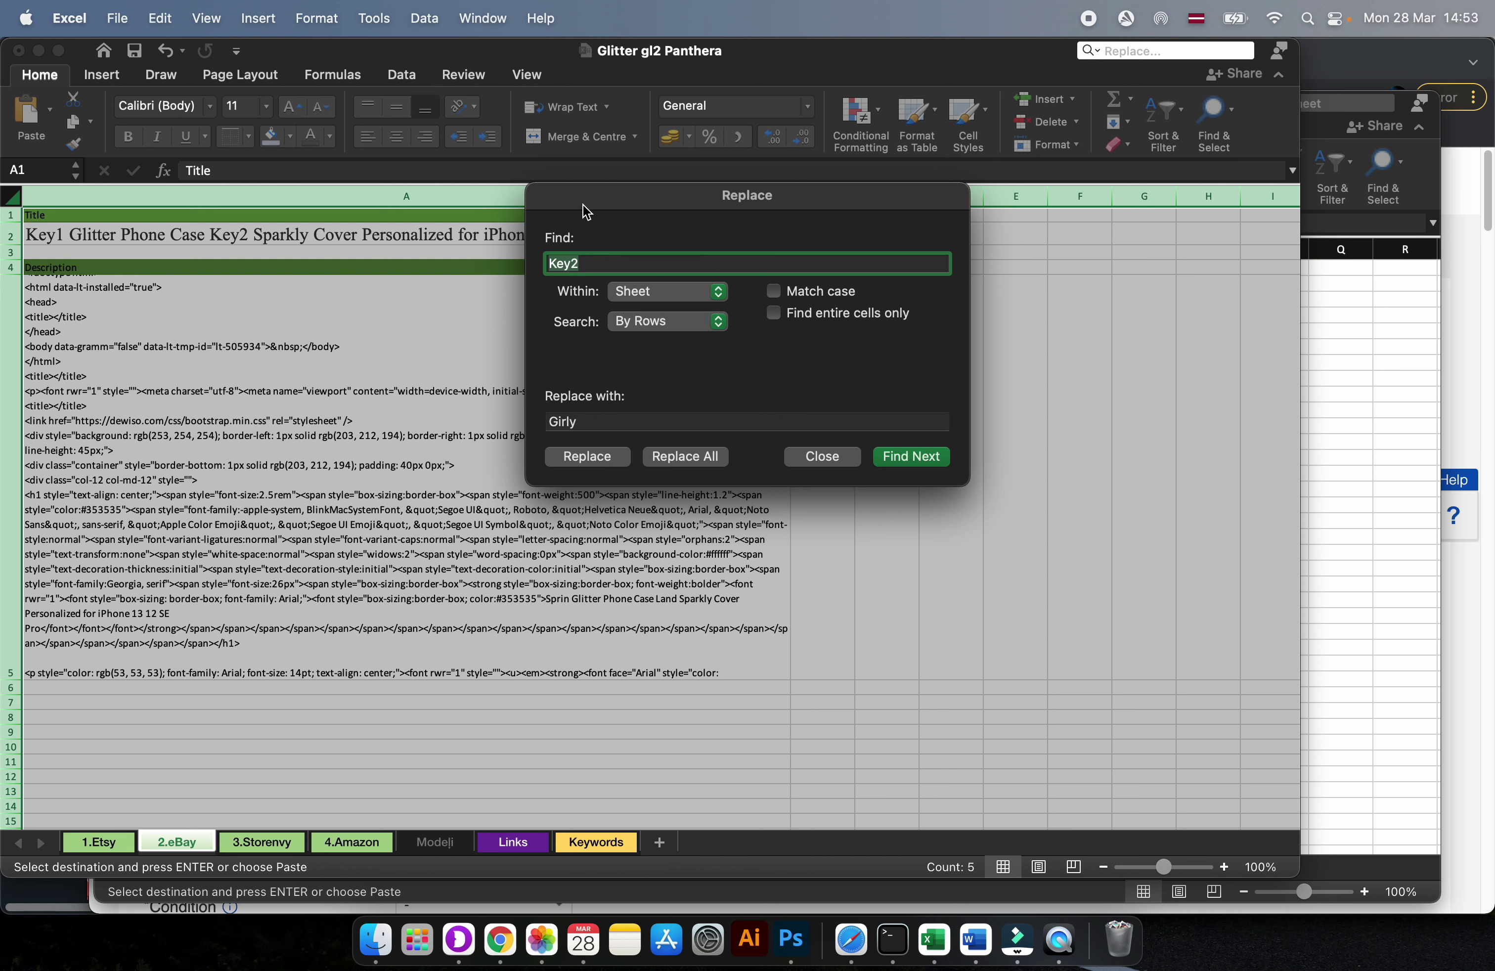
left_click(589, 268)
key("BackSpace")
type("1")
left_click(606, 422)
type("panther")
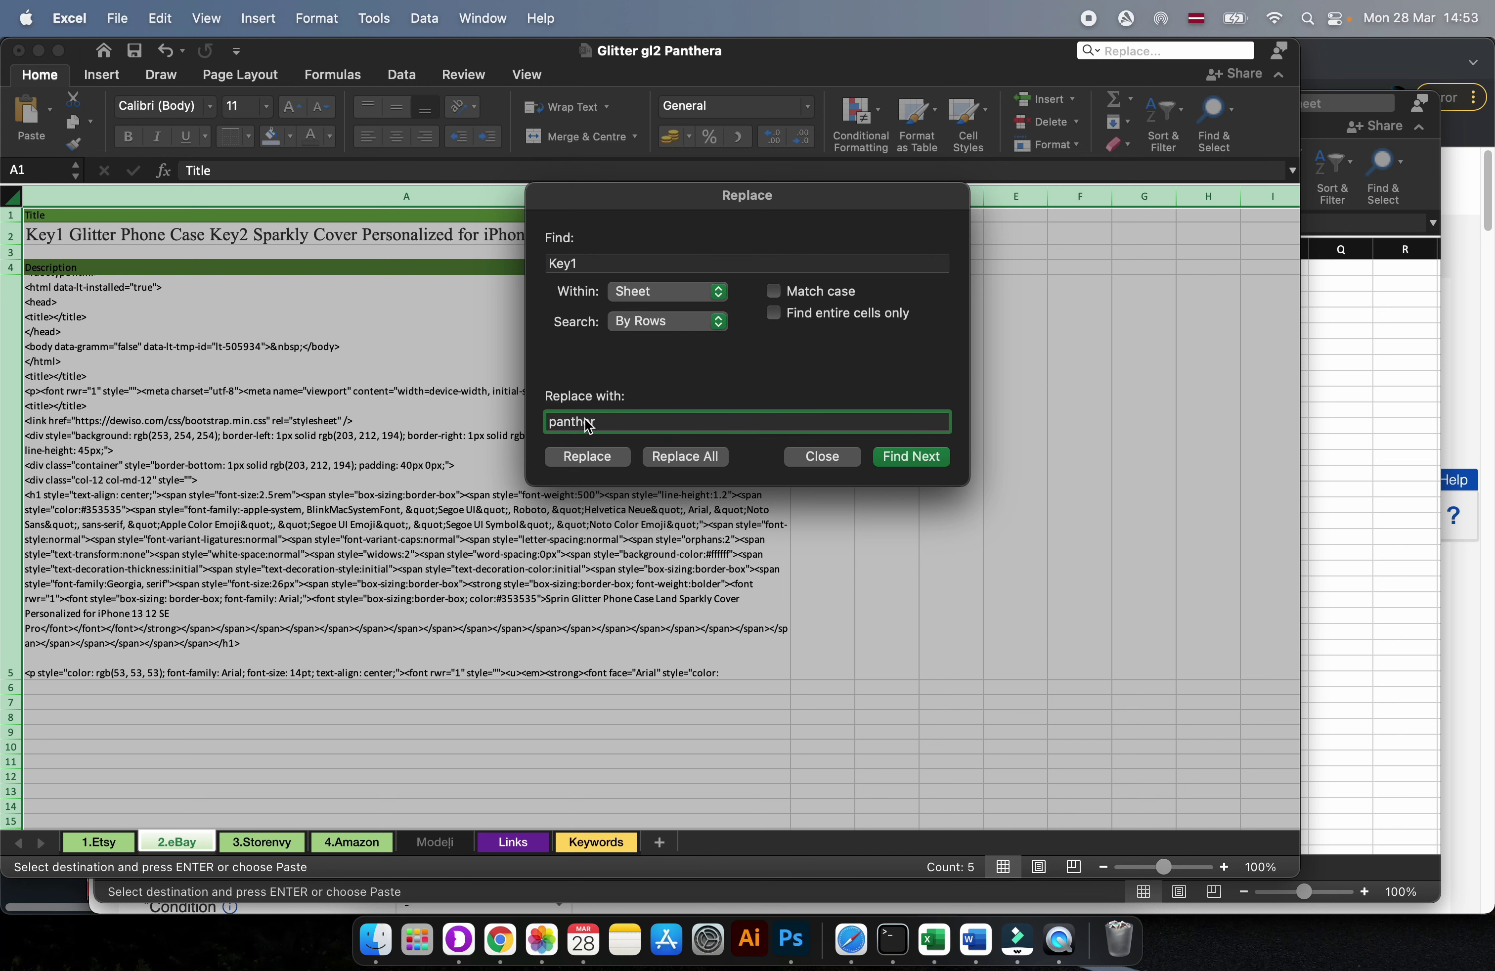
key("super+Left")
key("Delete")
type("P")
left_click(701, 464)
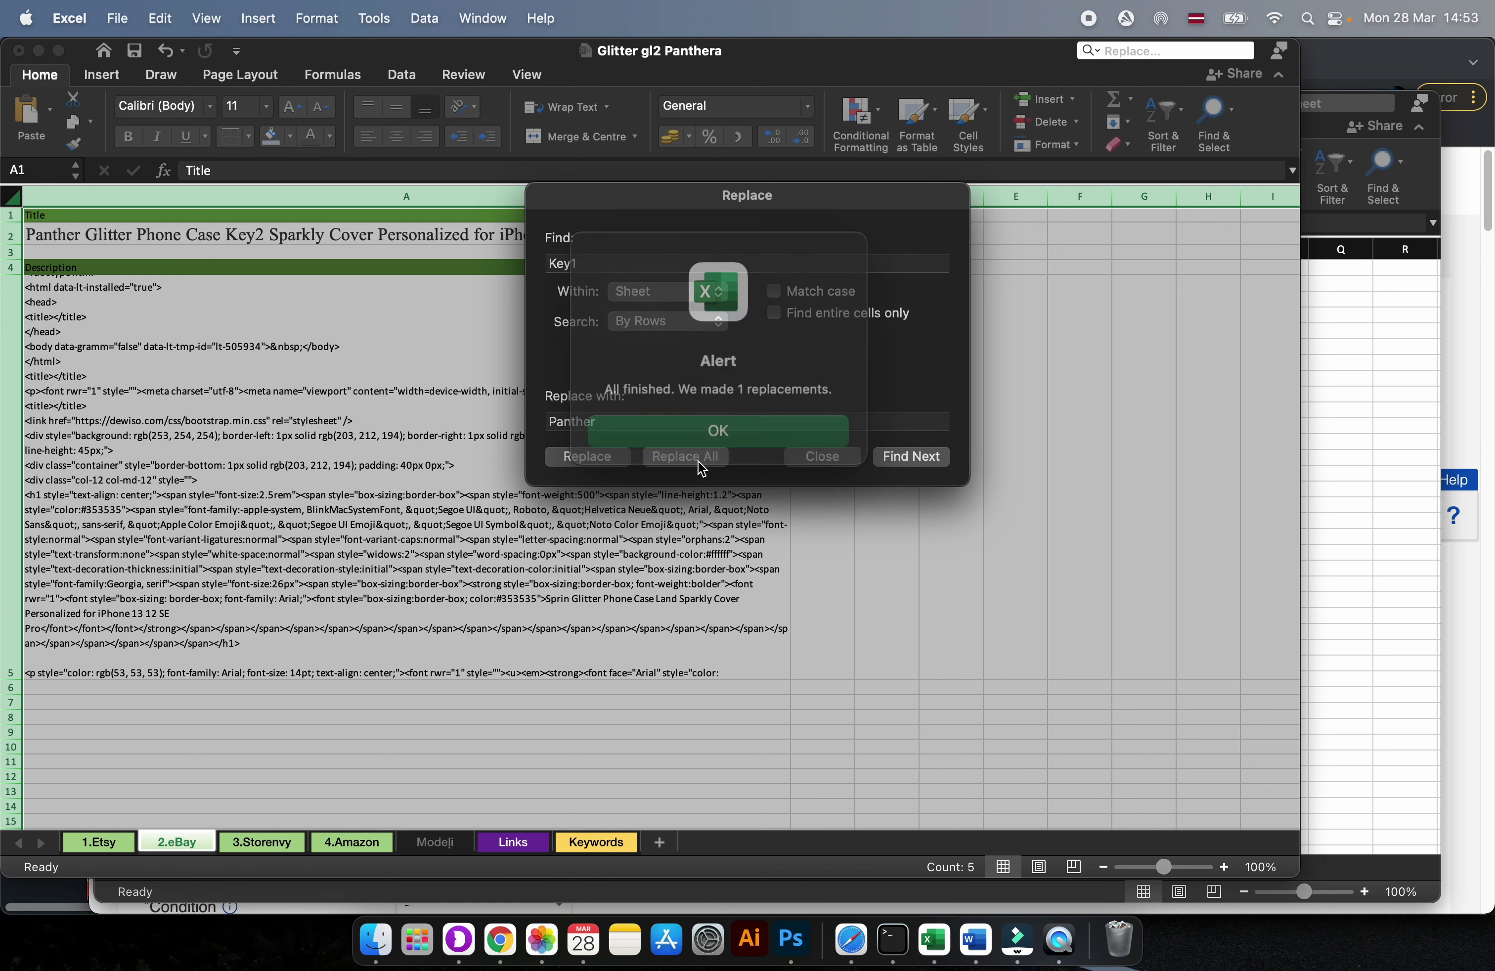
left_click(712, 420)
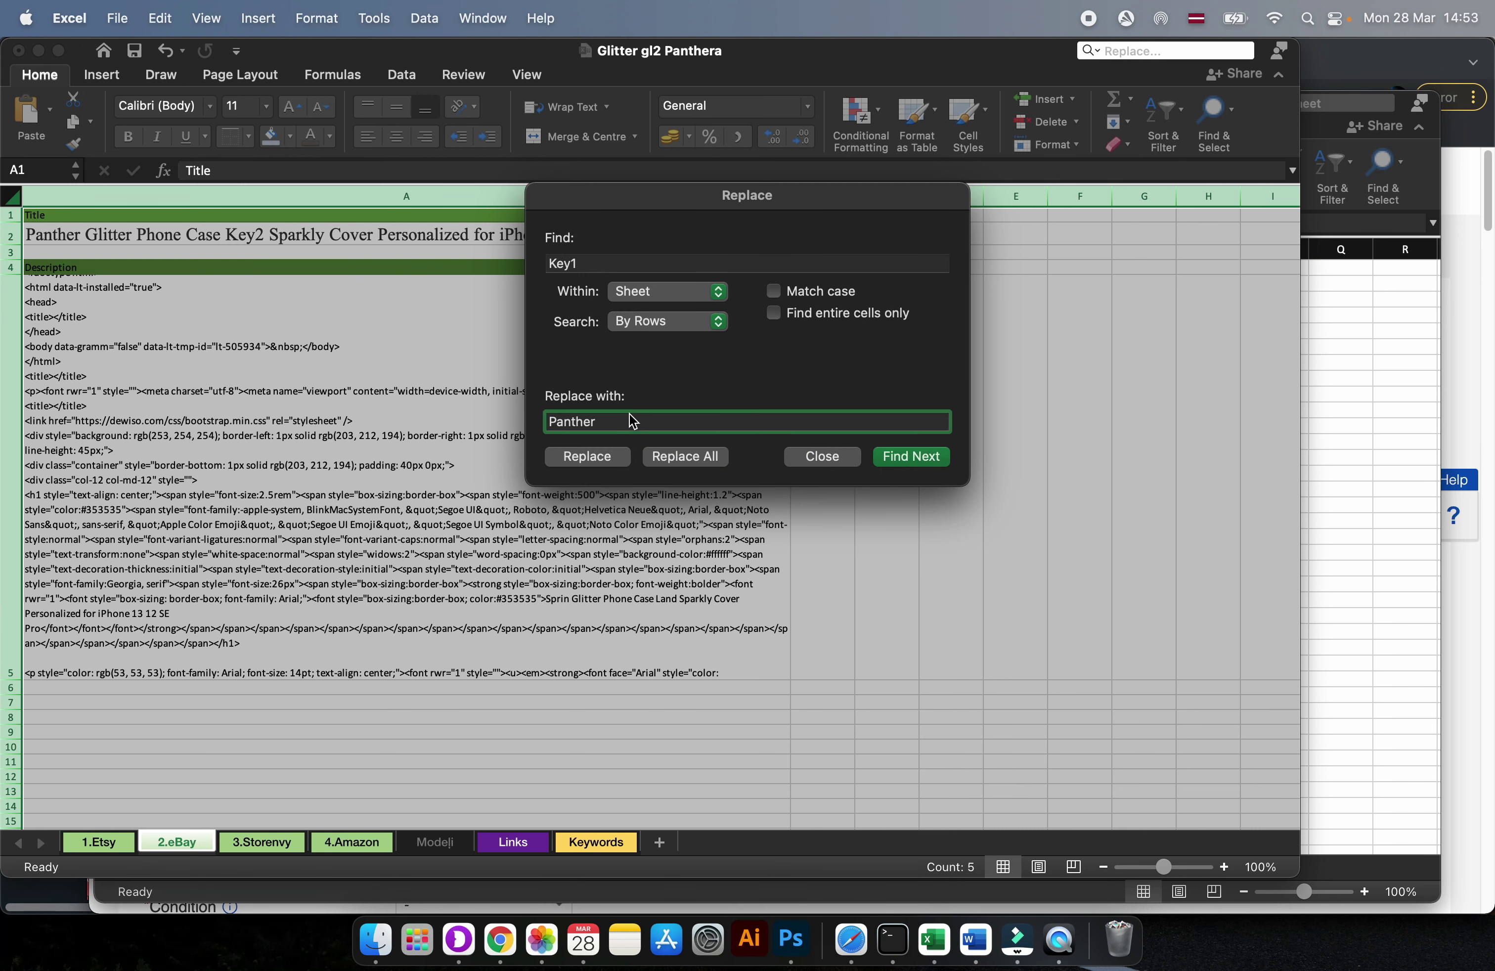
- Replace all occurrences of Key2 with Girly on the 2.eBay sheet and close the Replace dialog
key("super+a")
type("G")
left_click(621, 265)
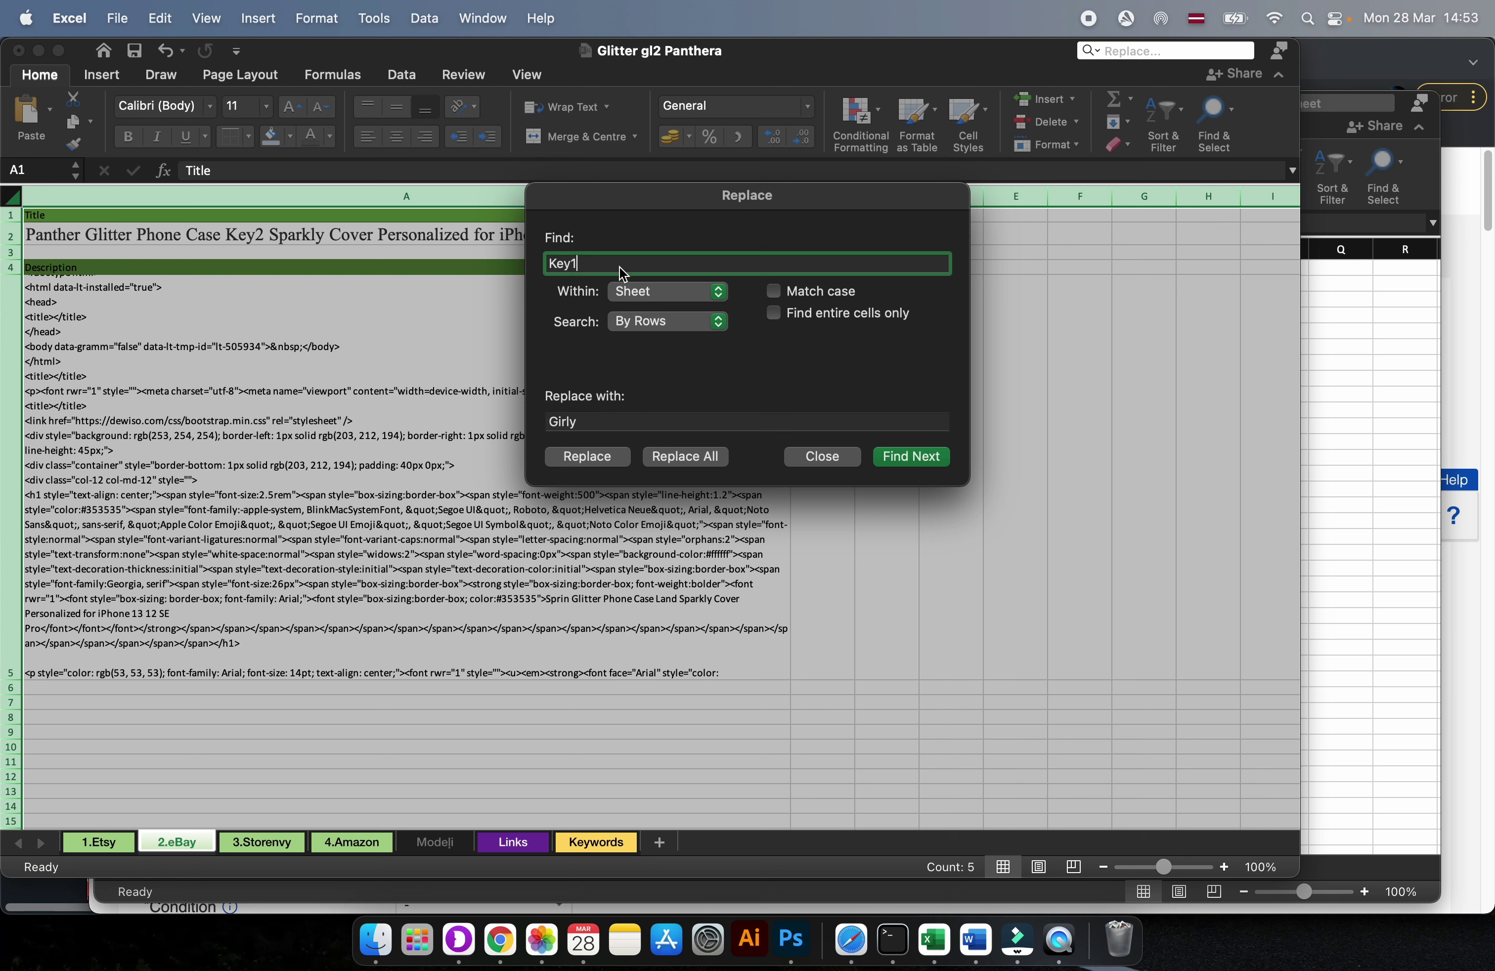
key("BackSpace")
type("2")
left_click(685, 455)
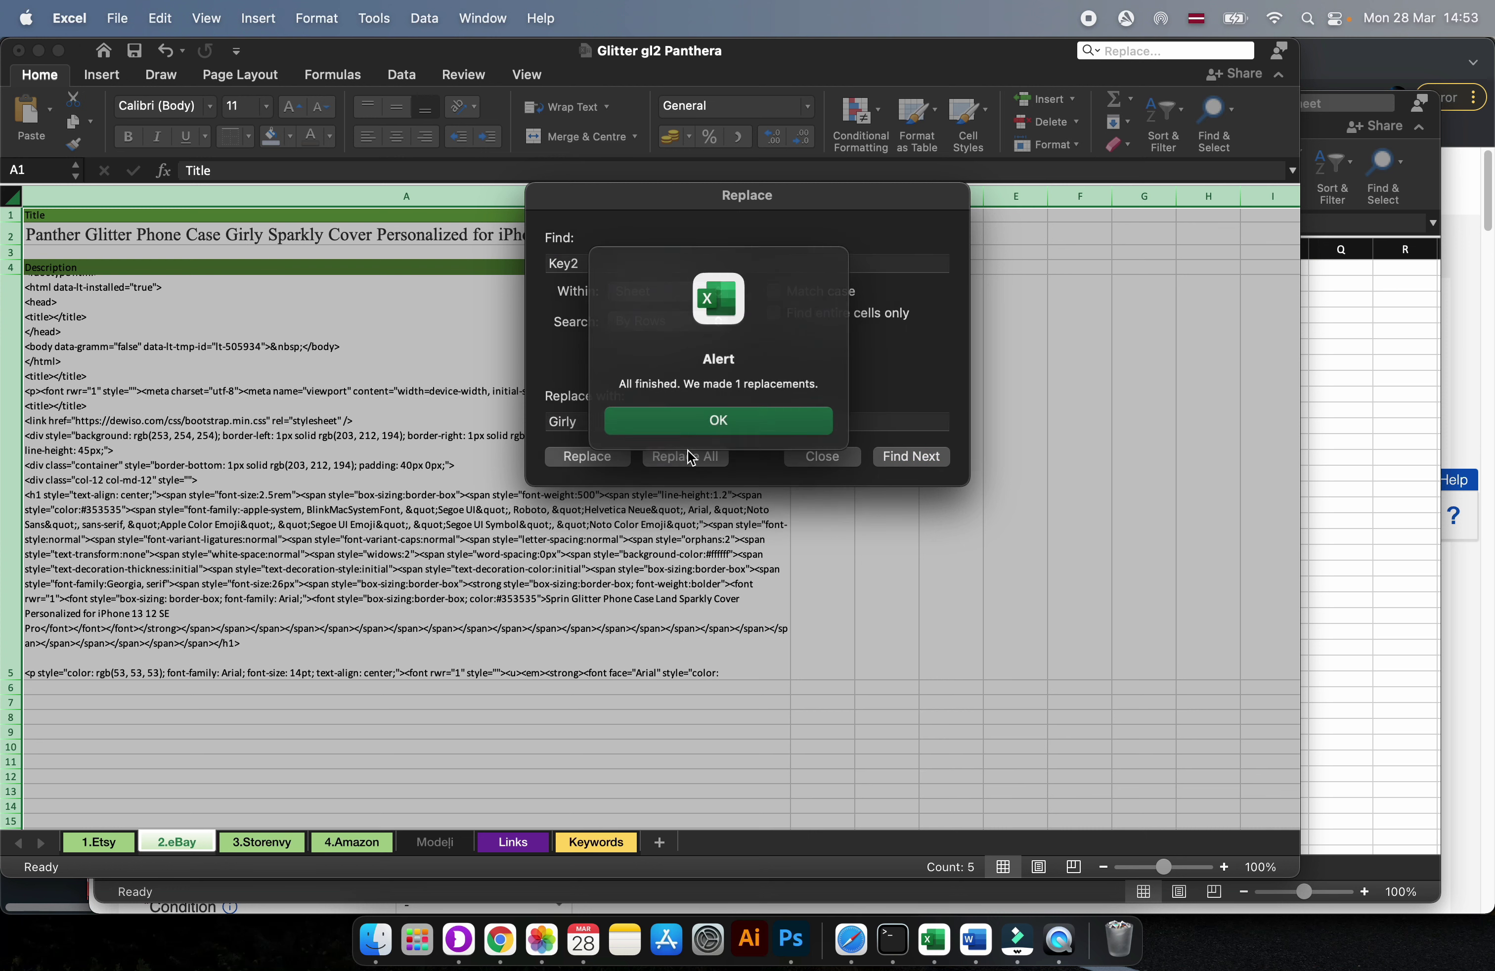
left_click(704, 418)
left_click(818, 360)
left_click(860, 467)
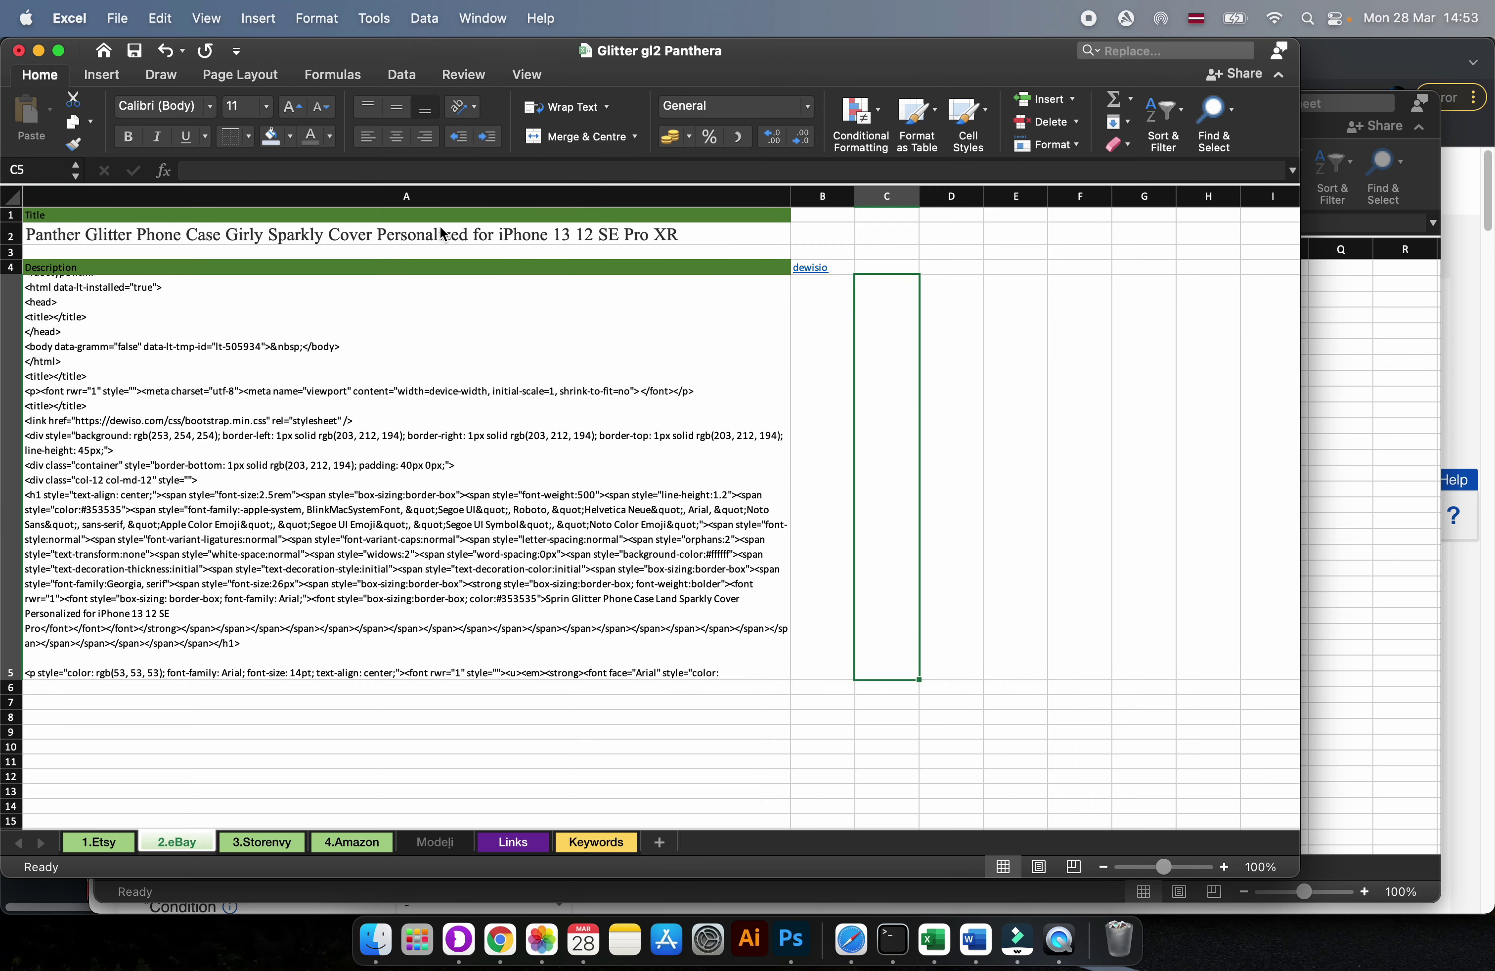
- Copy the title from cell A2 of the 2.eBay sheet and replace the eBay listing title with it in Chrome
left_click(433, 246)
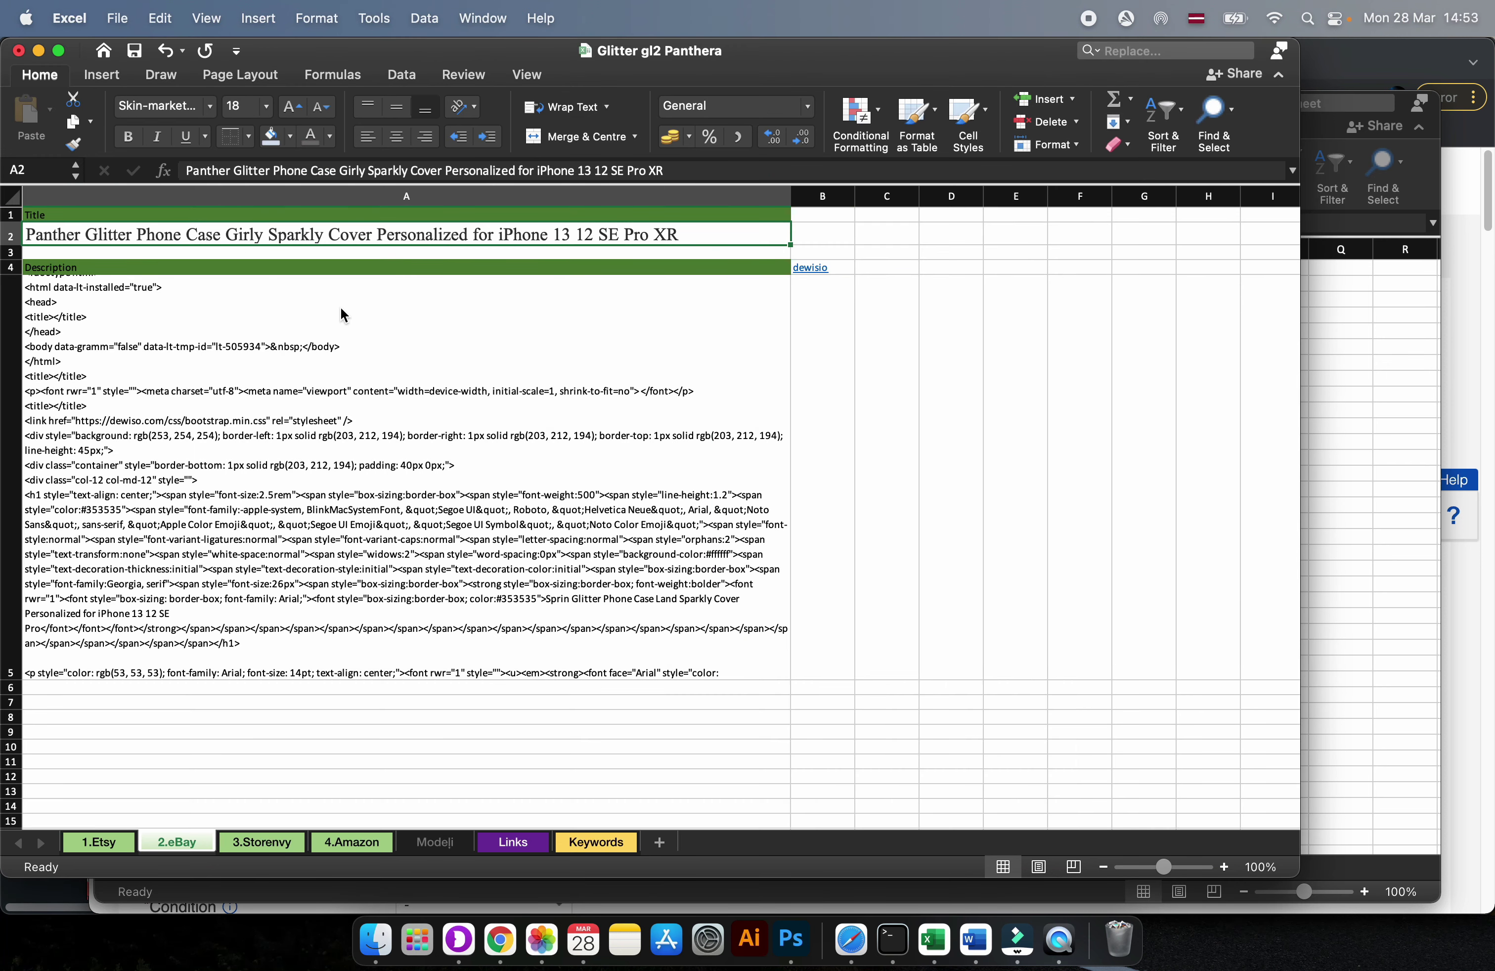
key("super+c")
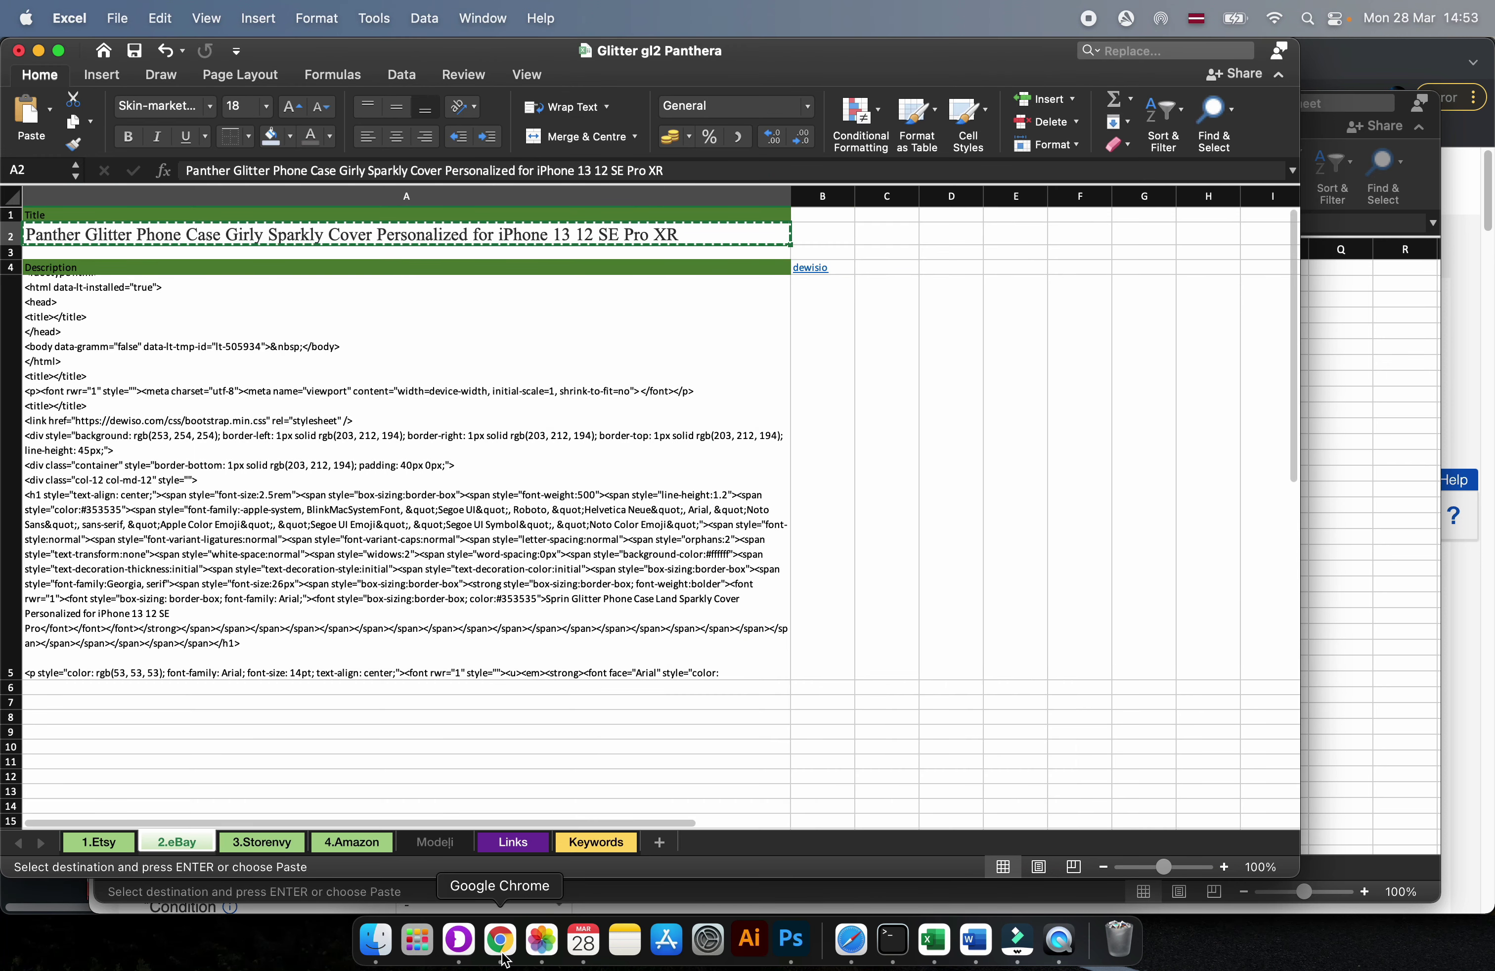
left_click(501, 941)
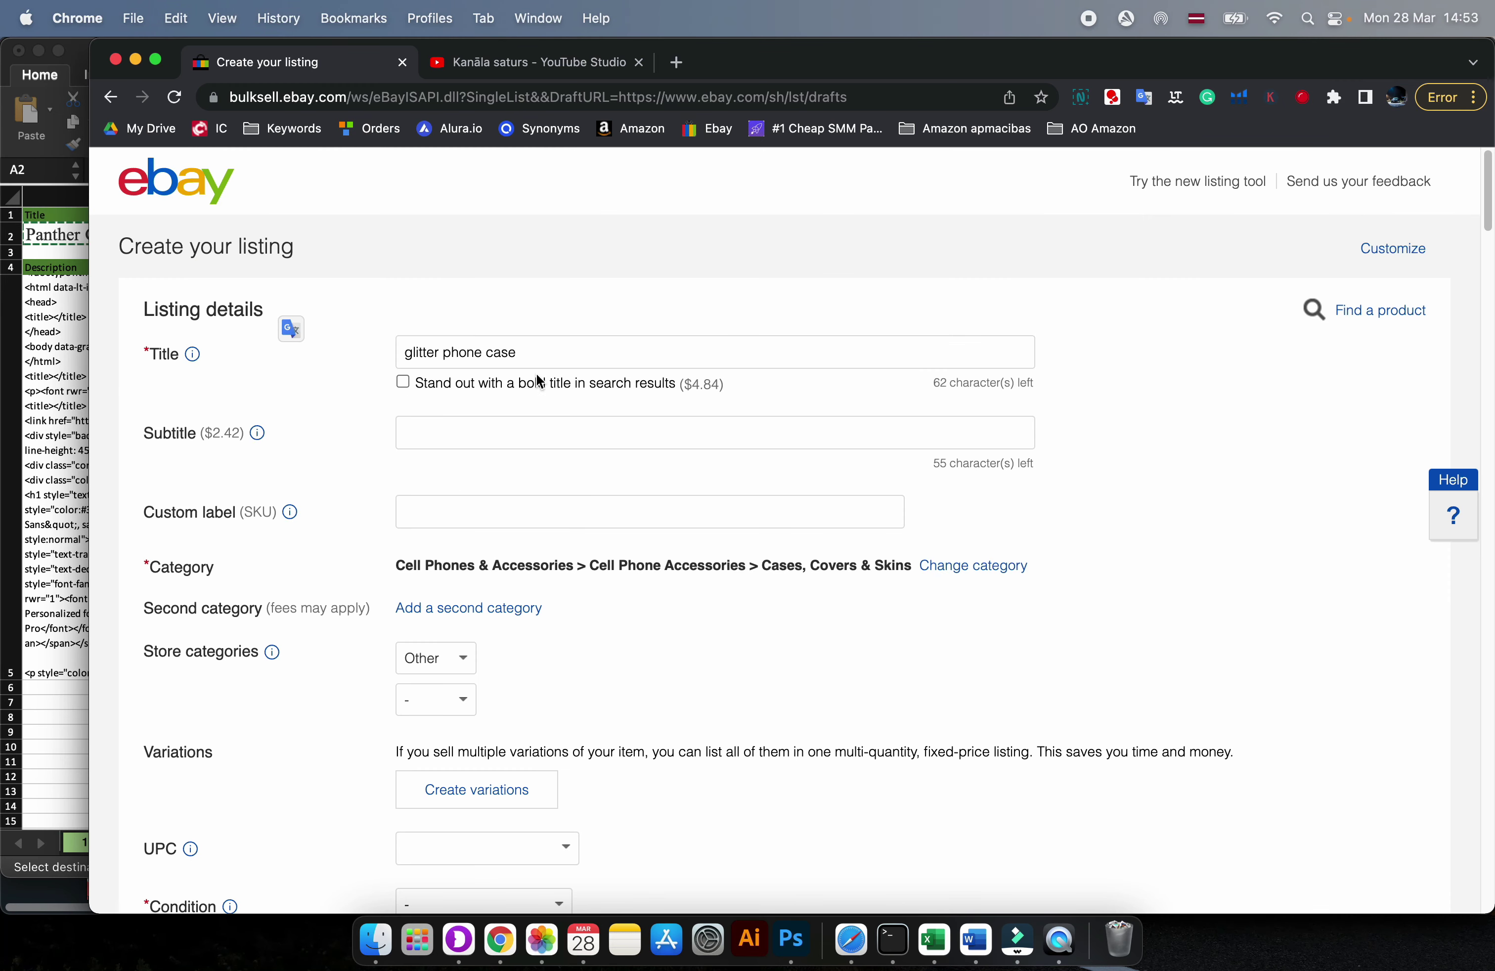
left_click(534, 355)
key("super+a")
key("super+v")
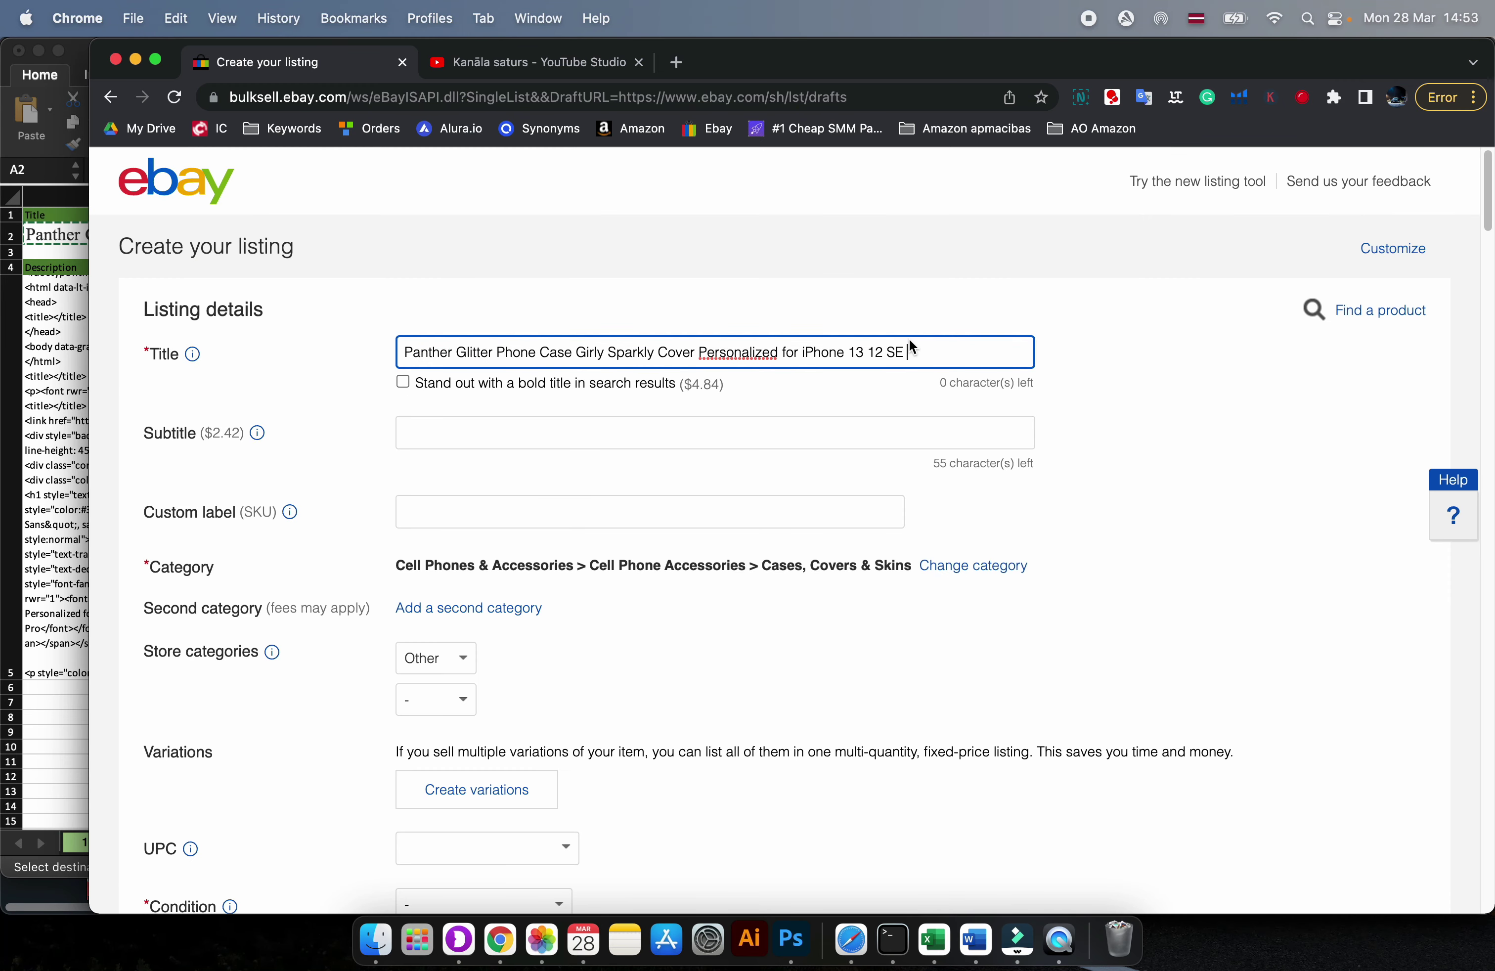
key("super+a")
left_click(1109, 438)
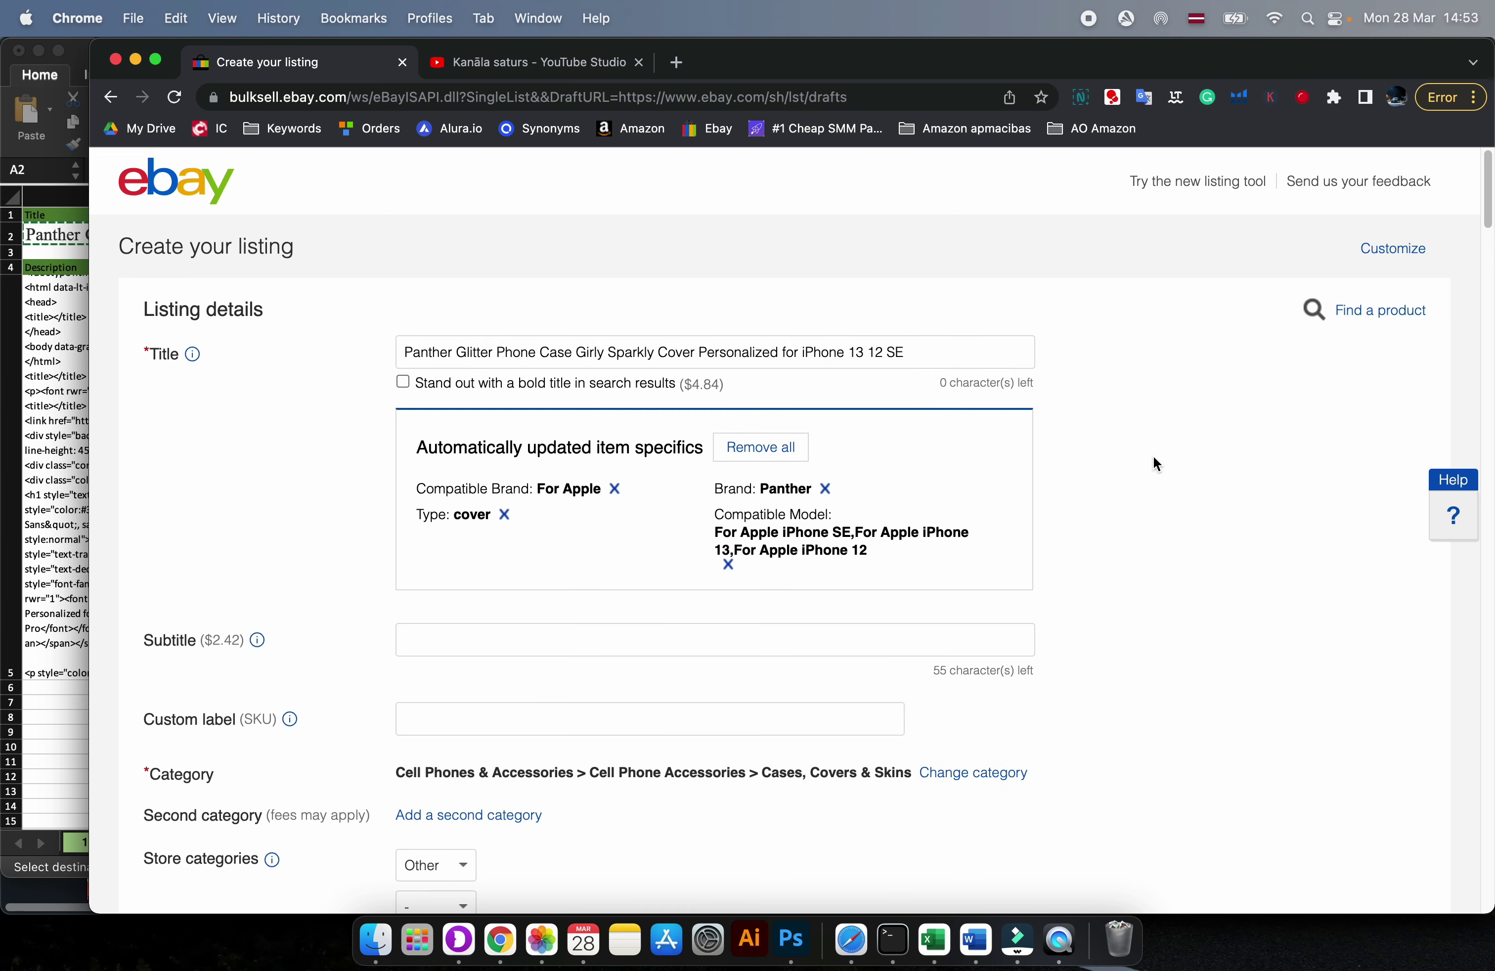
- Remove the automatically filled Brand: Panther item specific from the listing
scroll(772, 530, "down", 5)
scroll(761, 521, "up", 5)
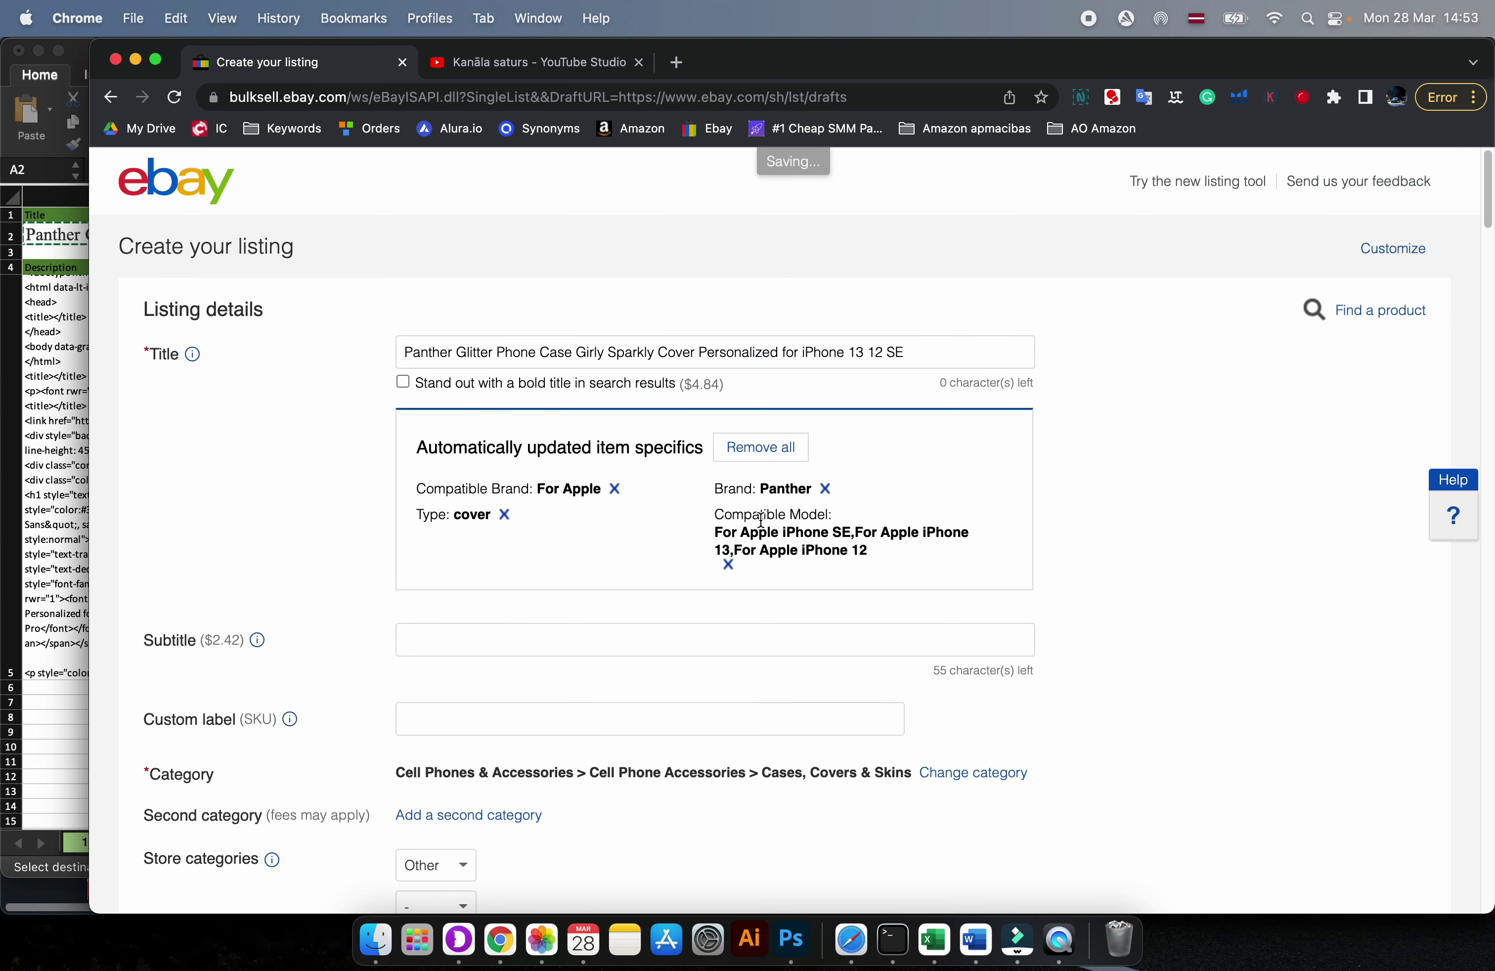
scroll(508, 551, "down", 1)
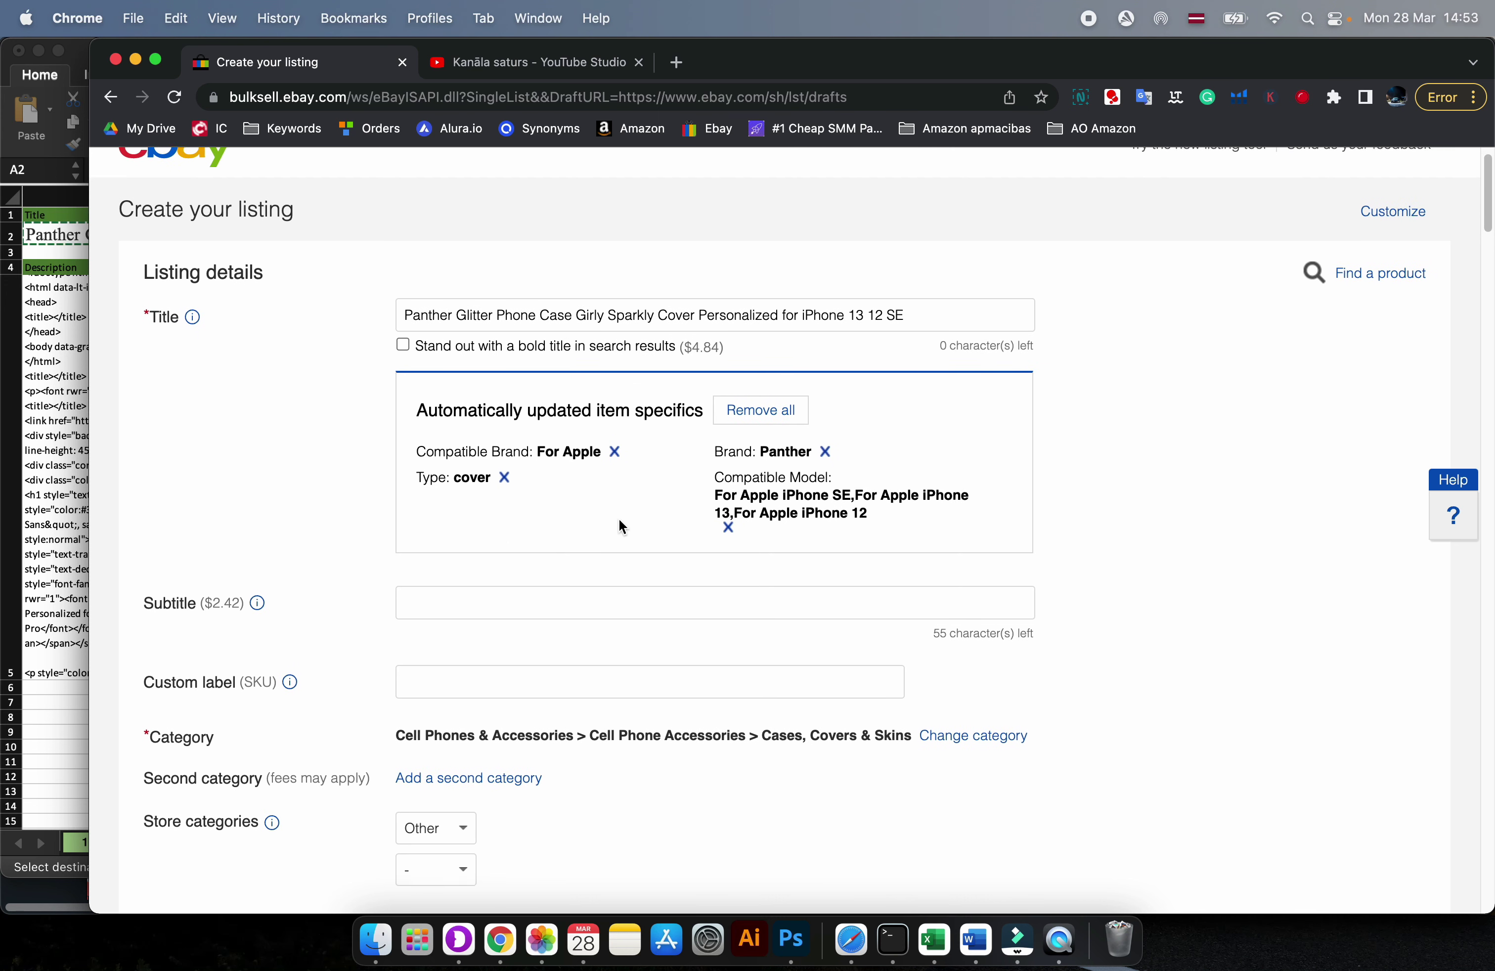
scroll(619, 523, "down", 1)
left_click(825, 422)
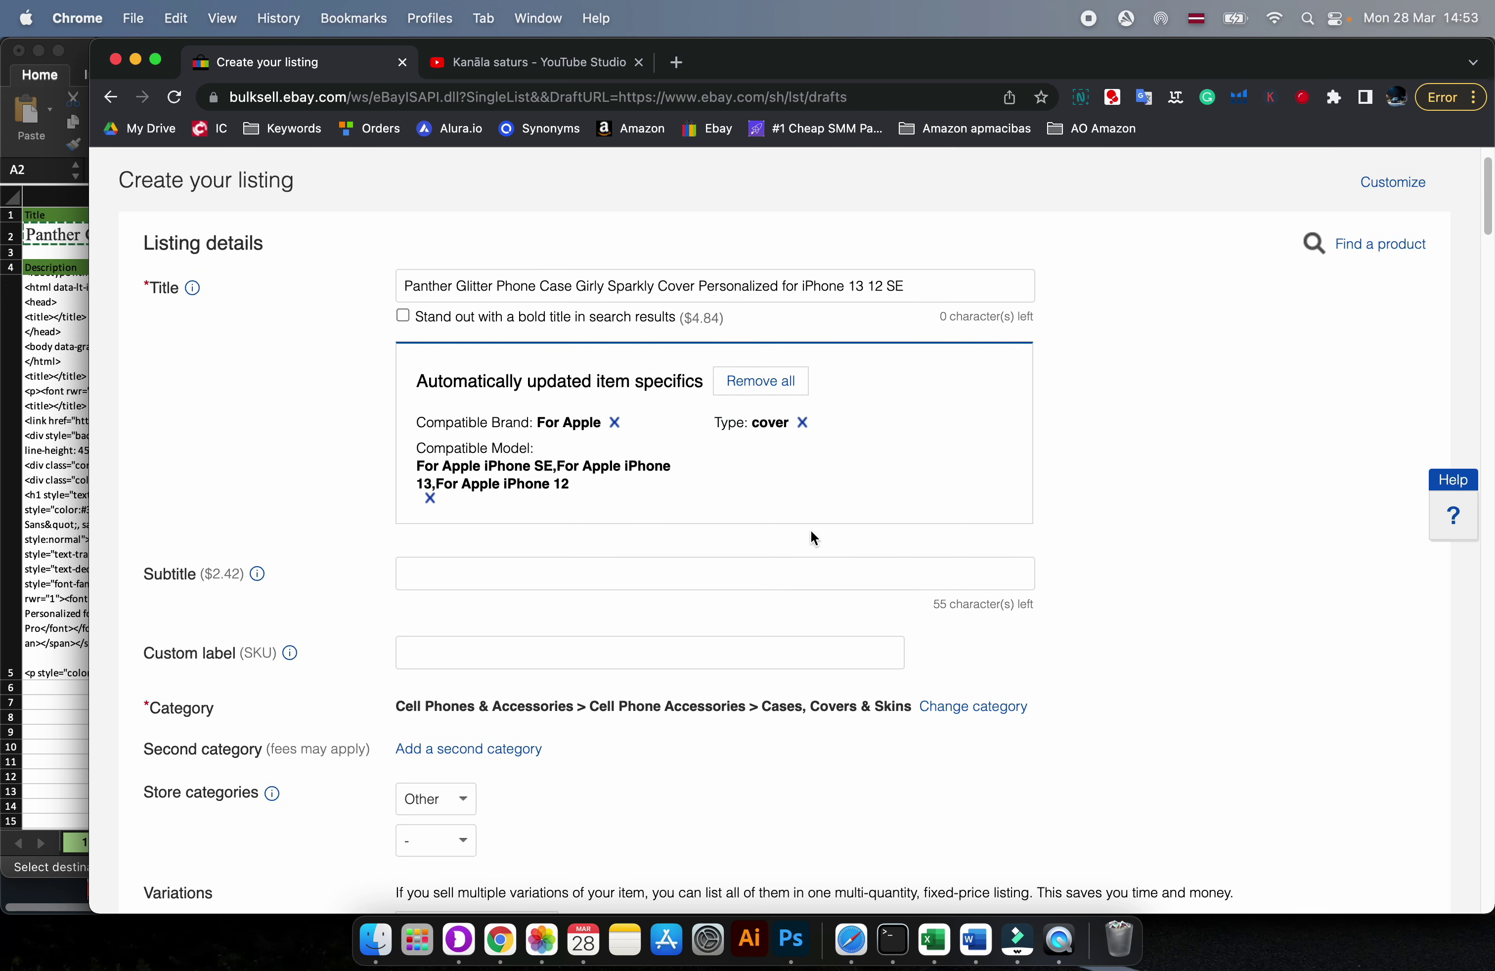
- Set the listing's custom label (SKU) to Gl2
scroll(434, 536, "down", 5)
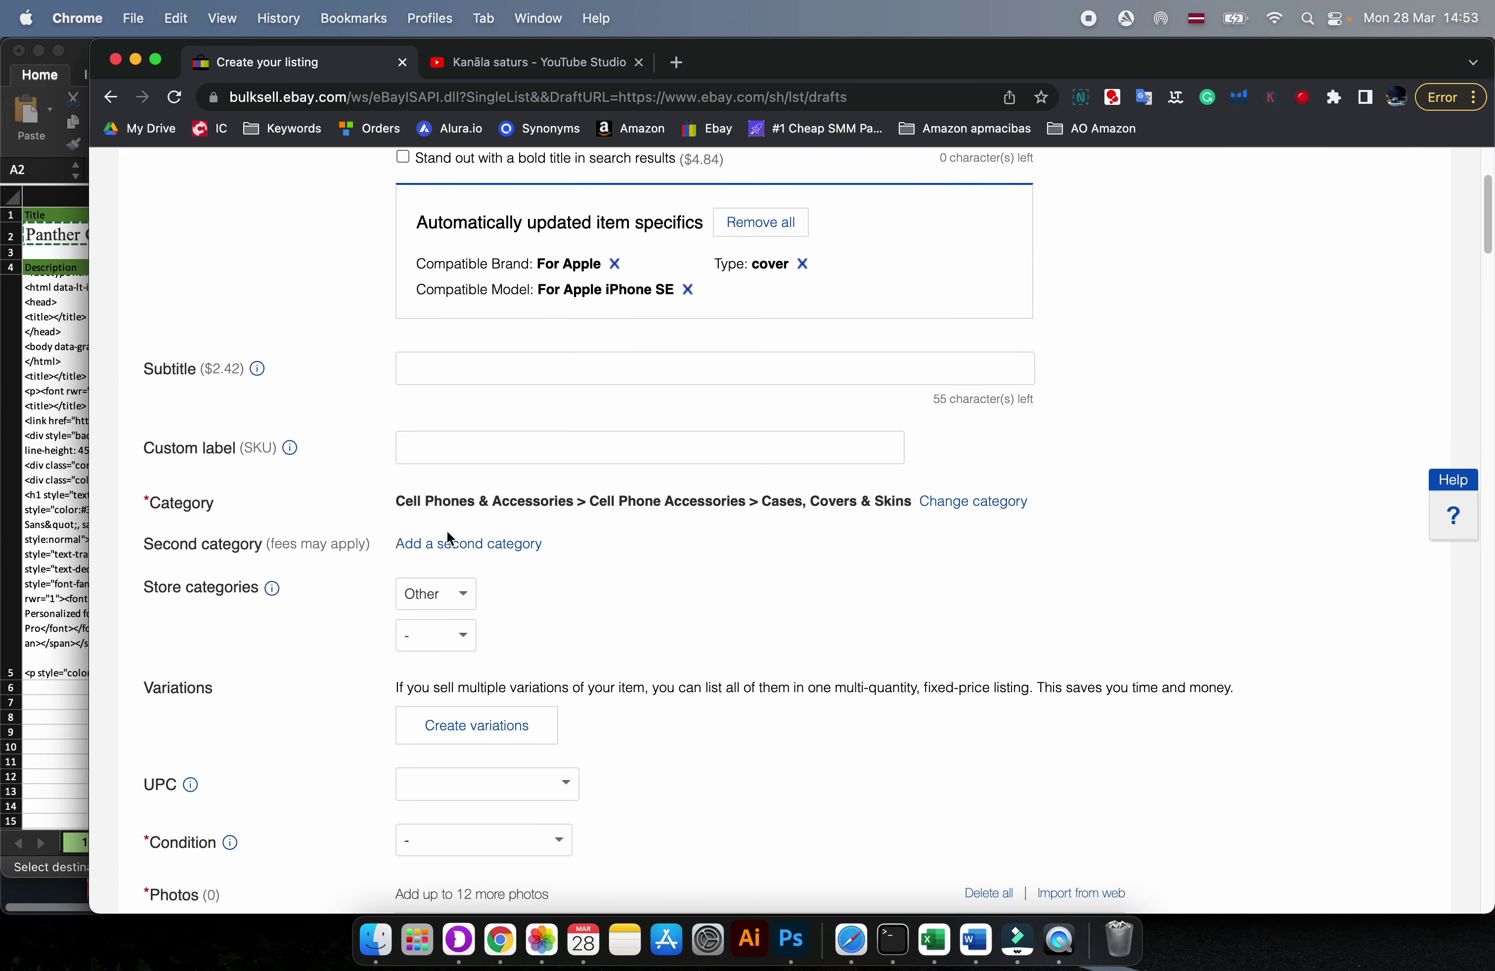
left_click(427, 455)
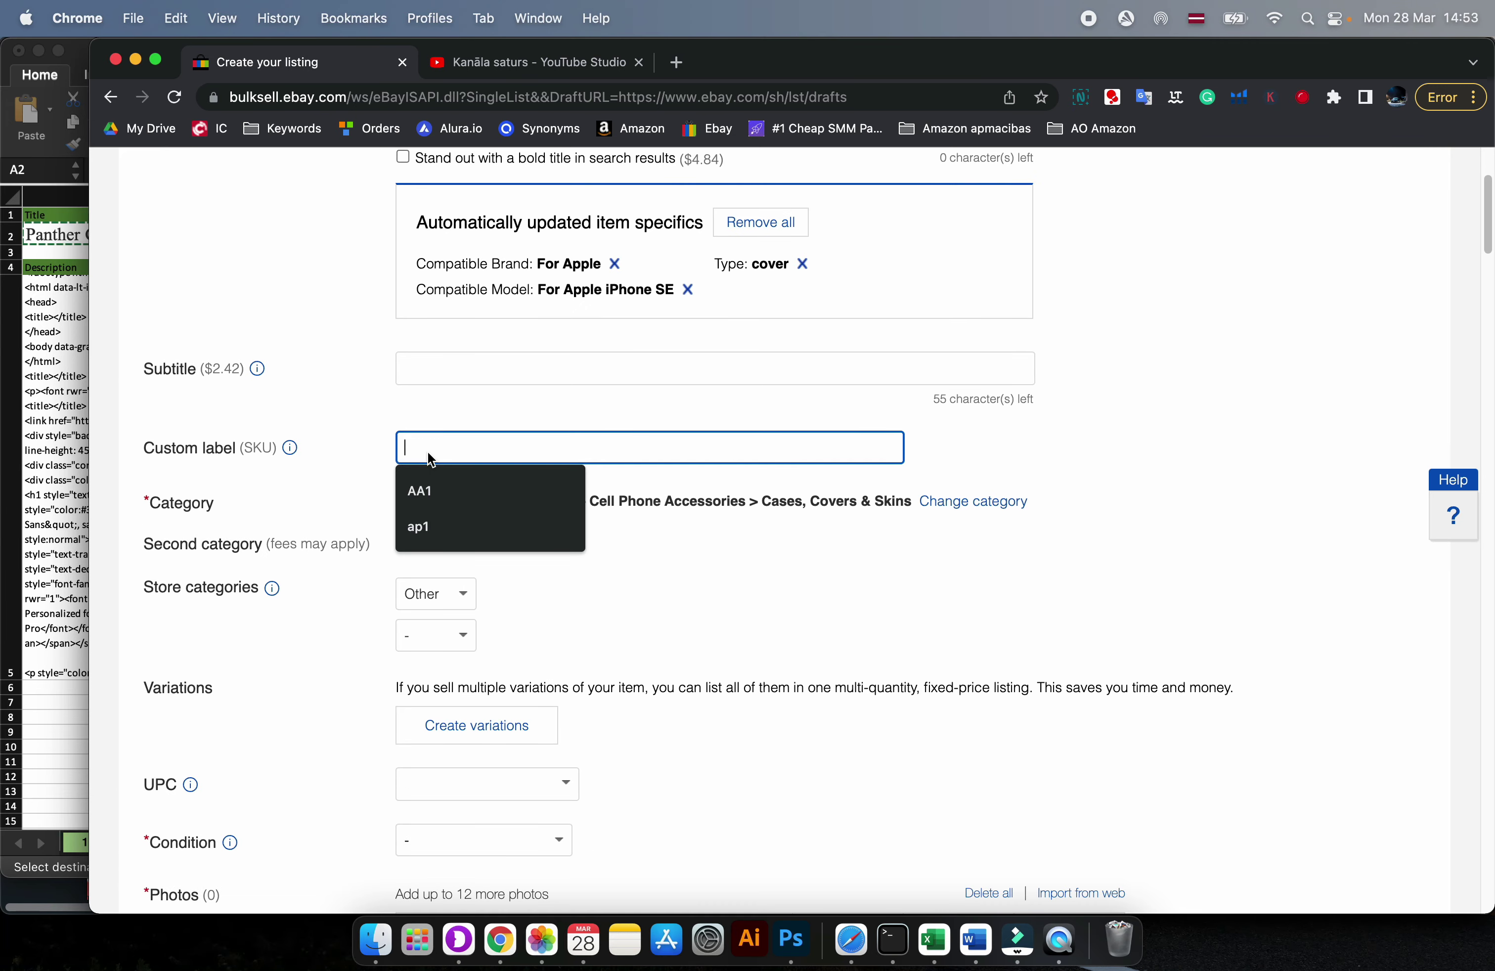
type("GI")
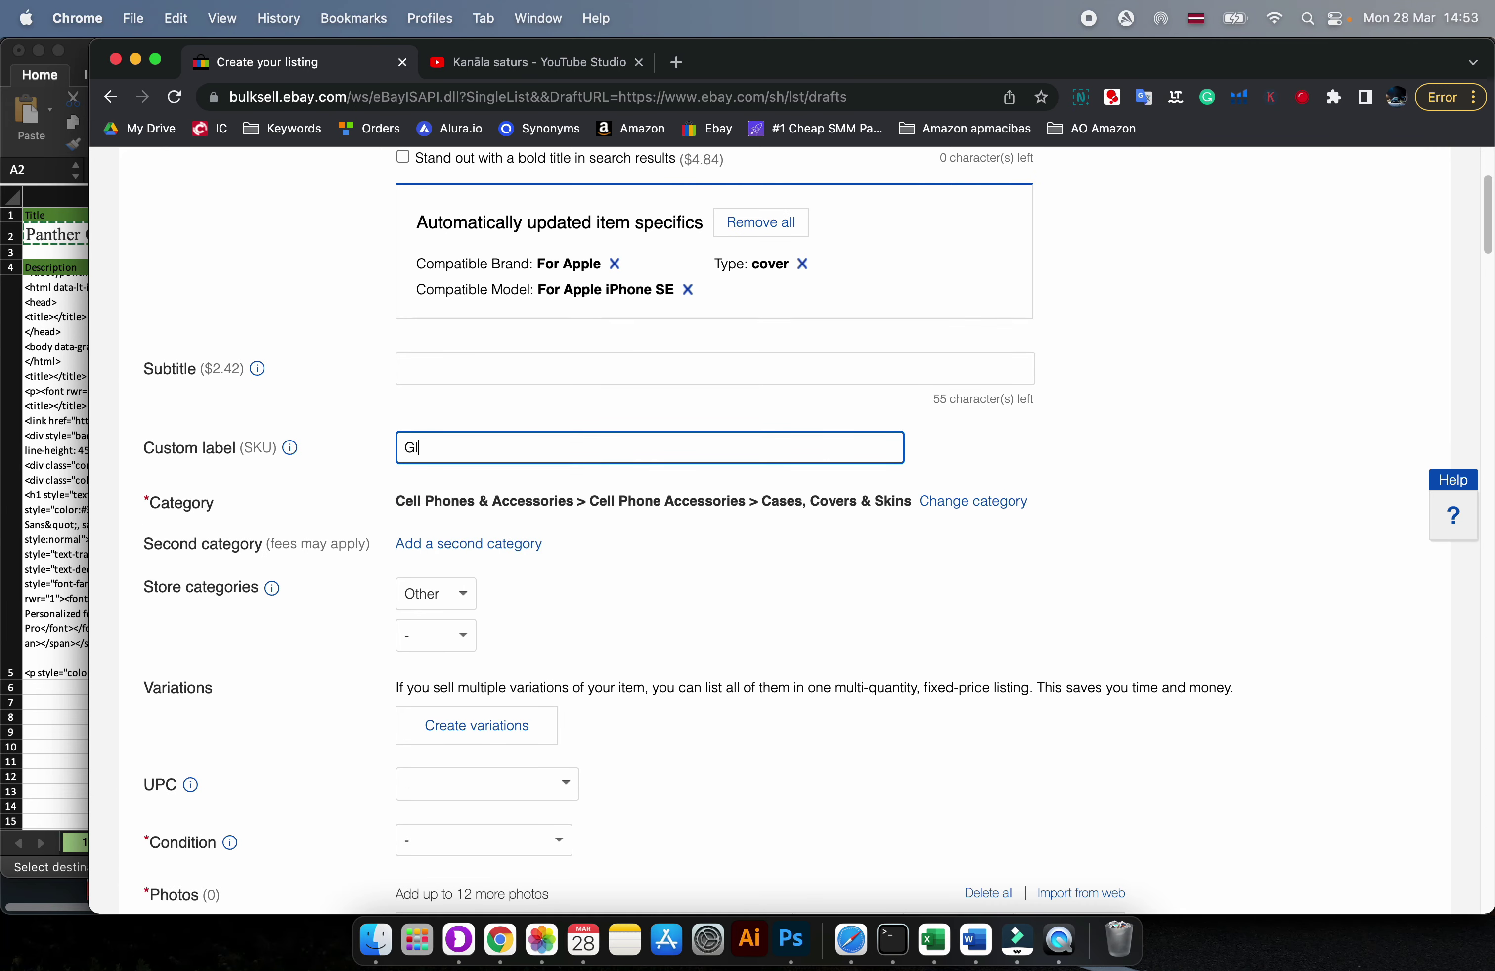
type("1")
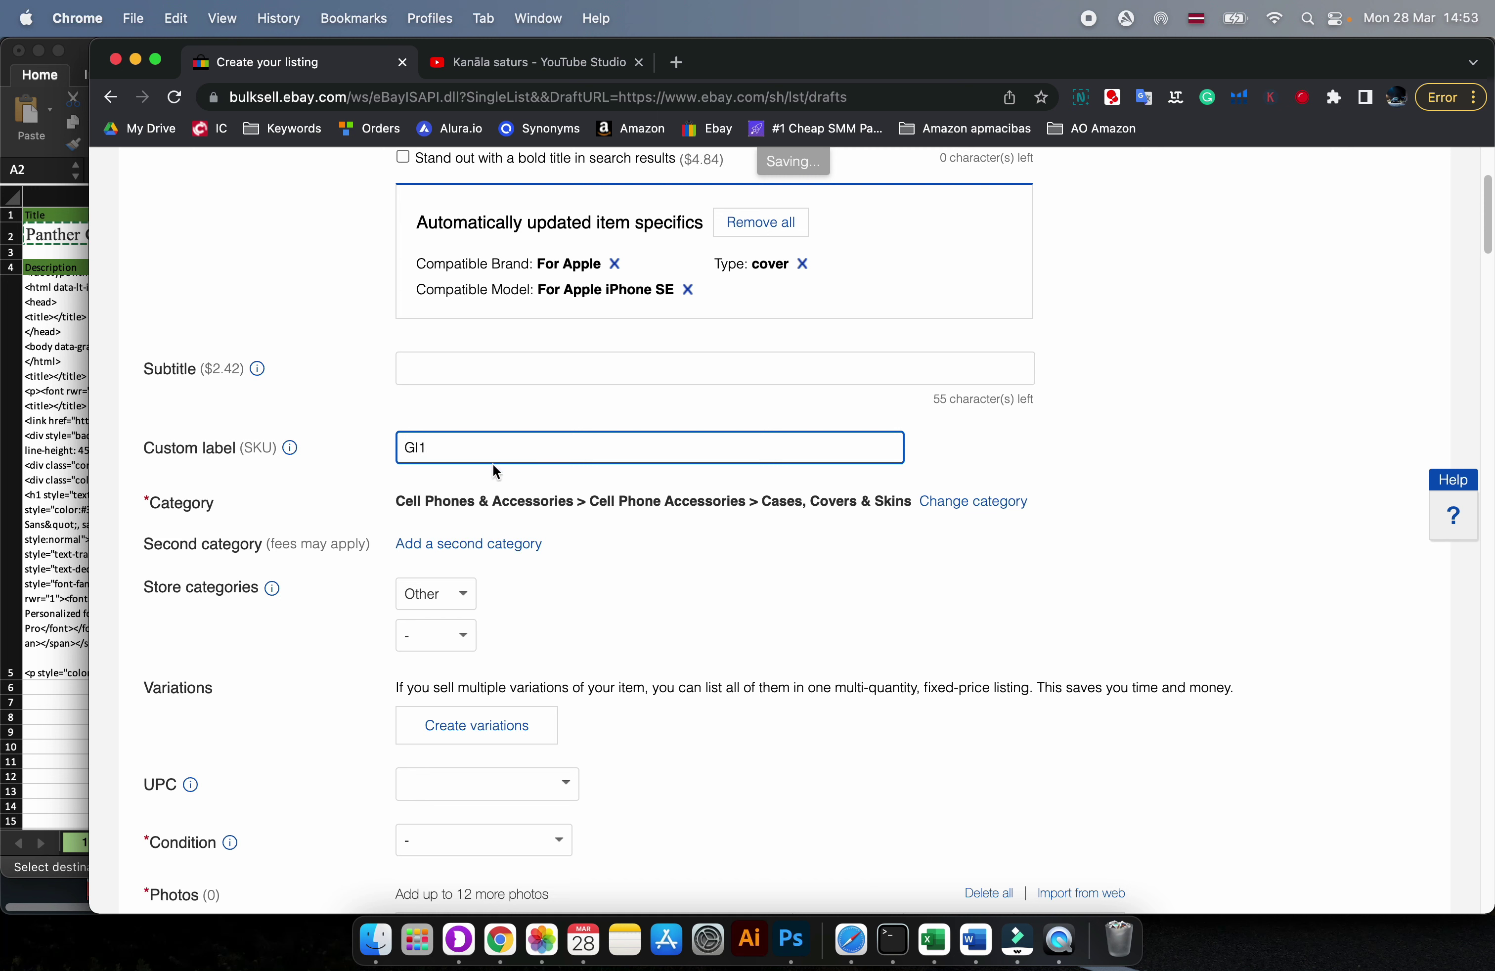
key("BackSpace")
type("2")
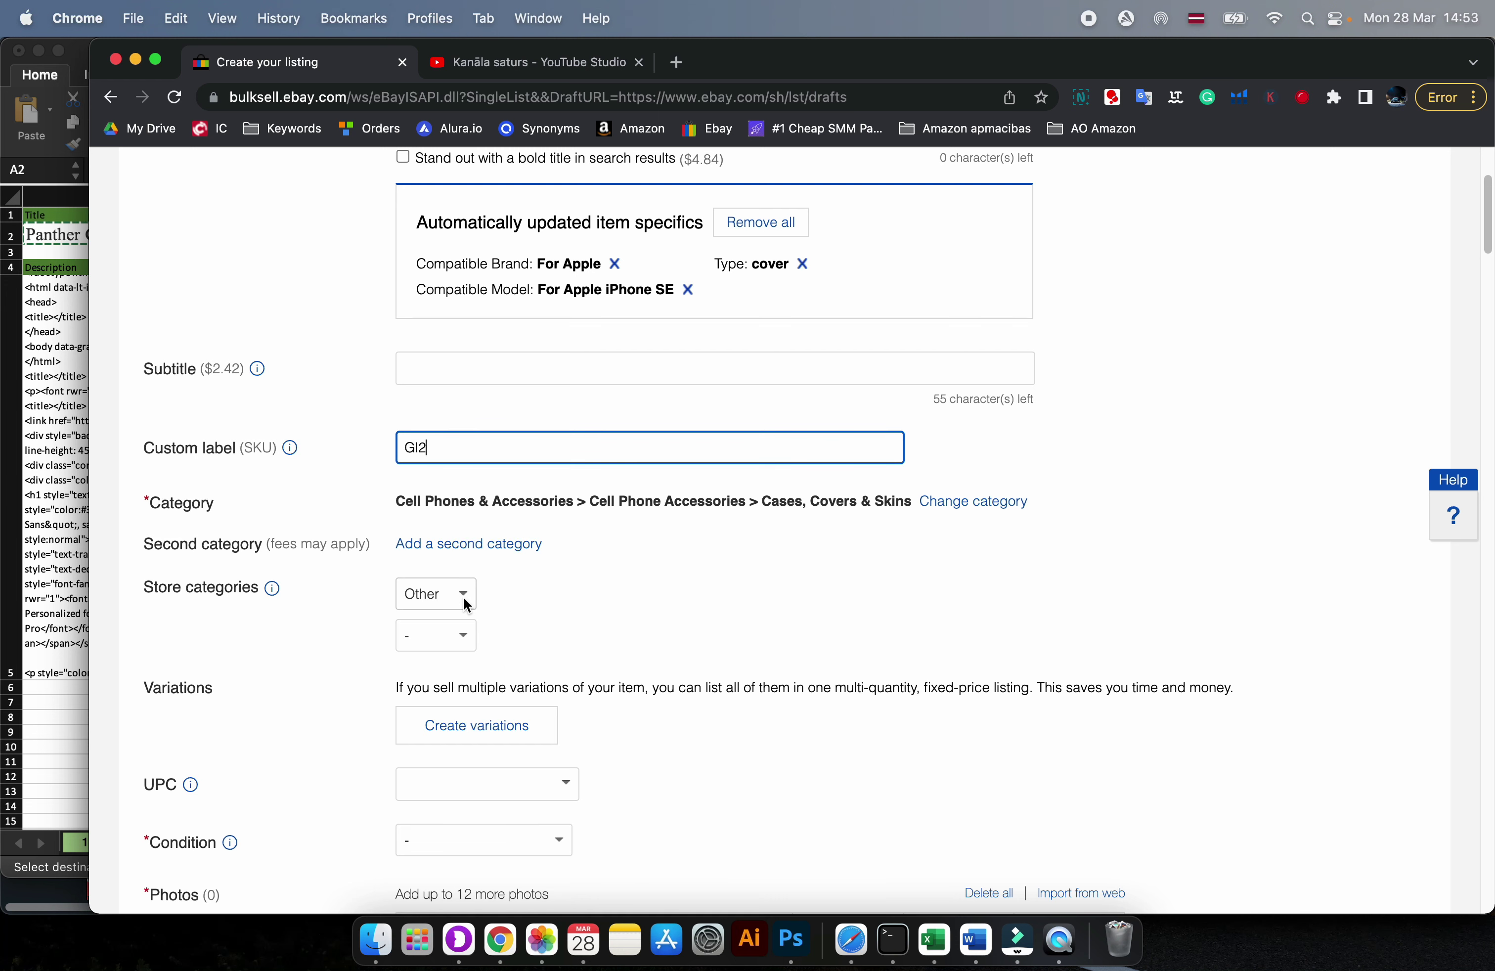
- Start creating variations for the listing and remove the default Custom Bundle and Character attributes
scroll(463, 597, "down", 3)
left_click_drag(147, 477, 258, 483)
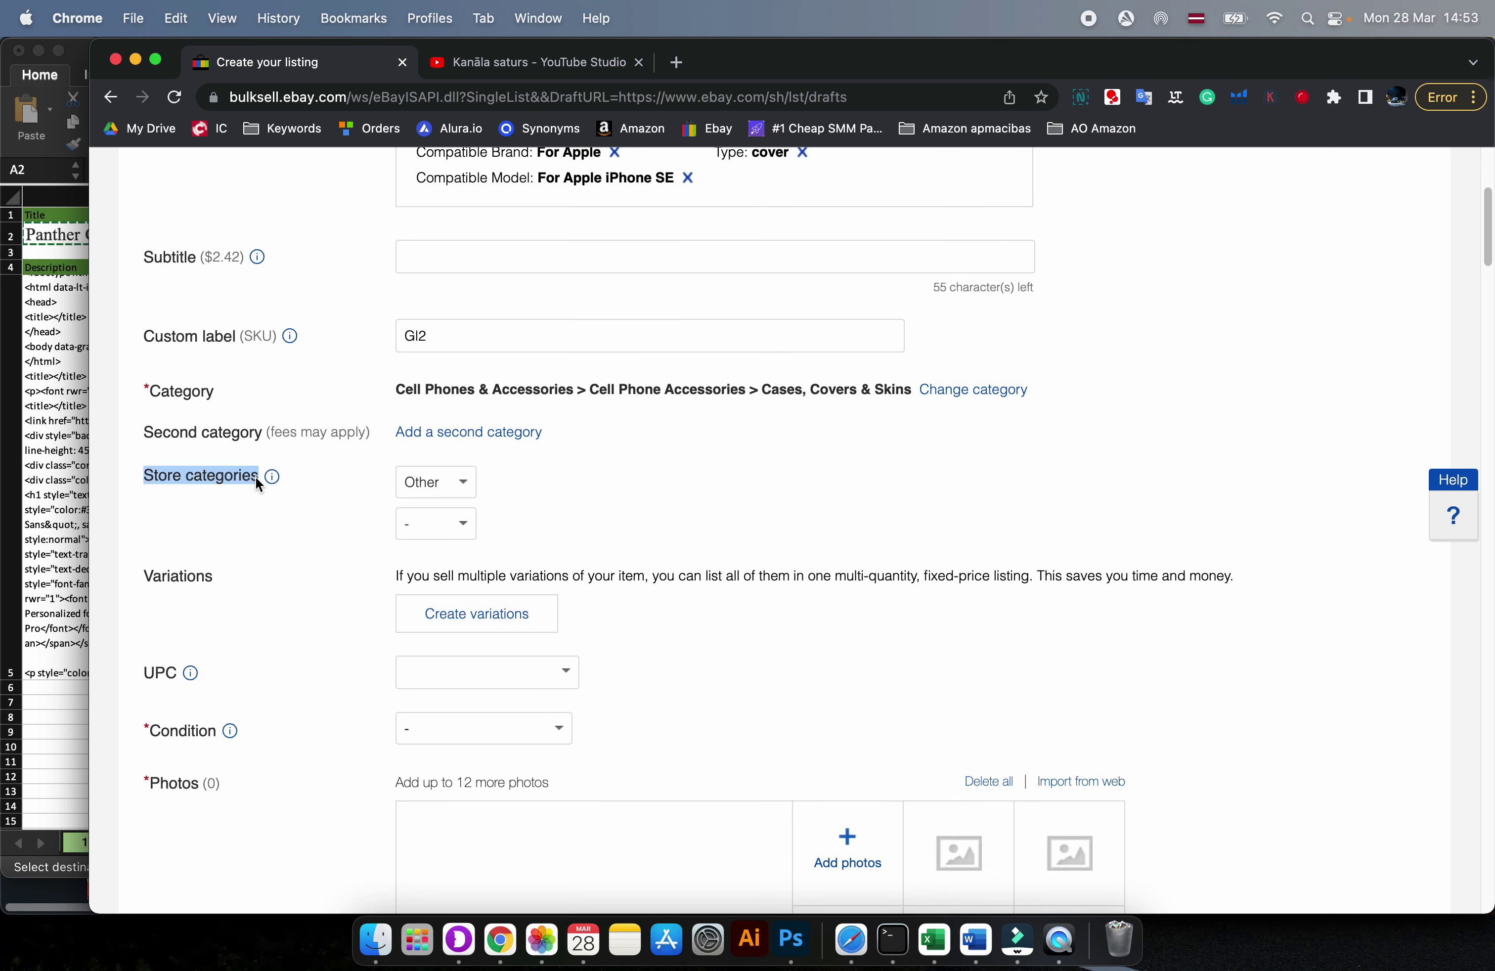
left_click(579, 499)
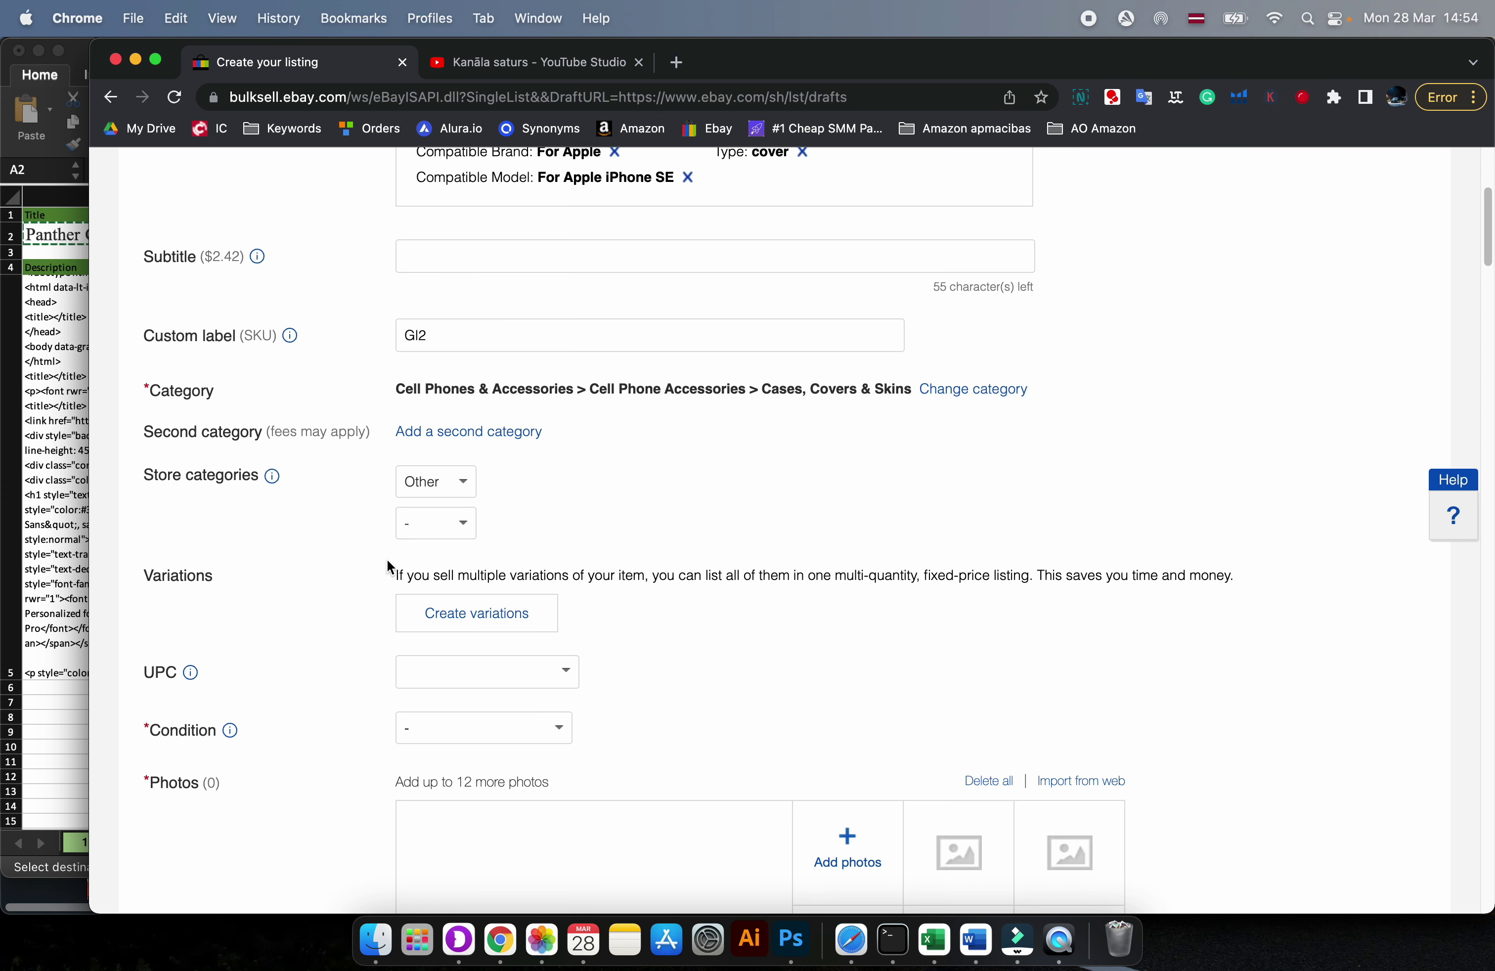
scroll(441, 523, "down", 4)
left_click(480, 469)
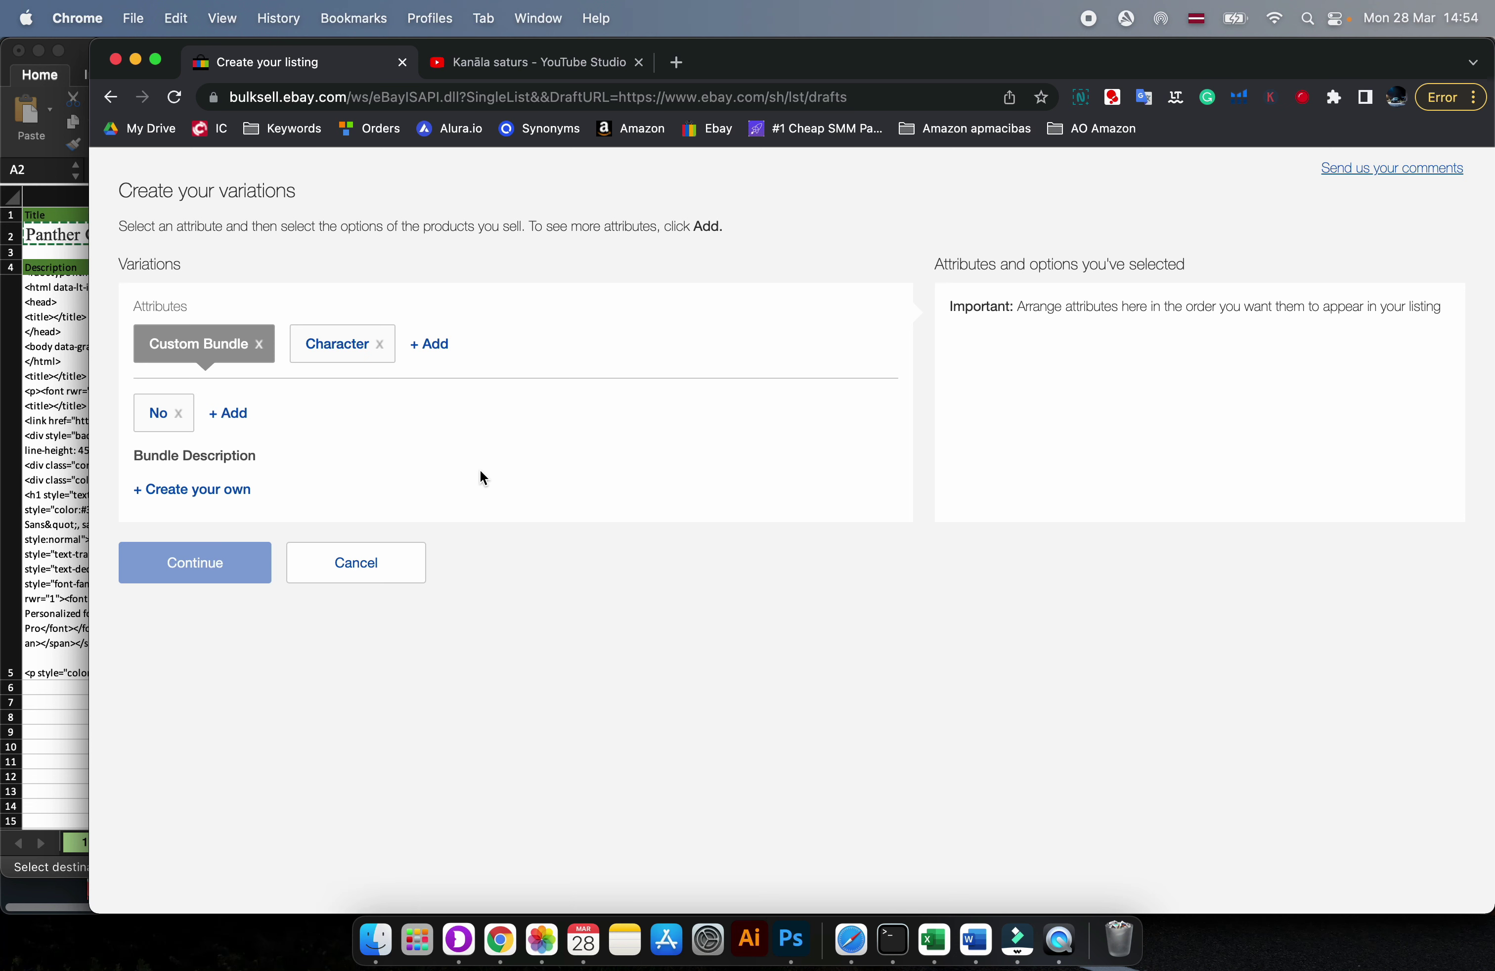
left_click(261, 343)
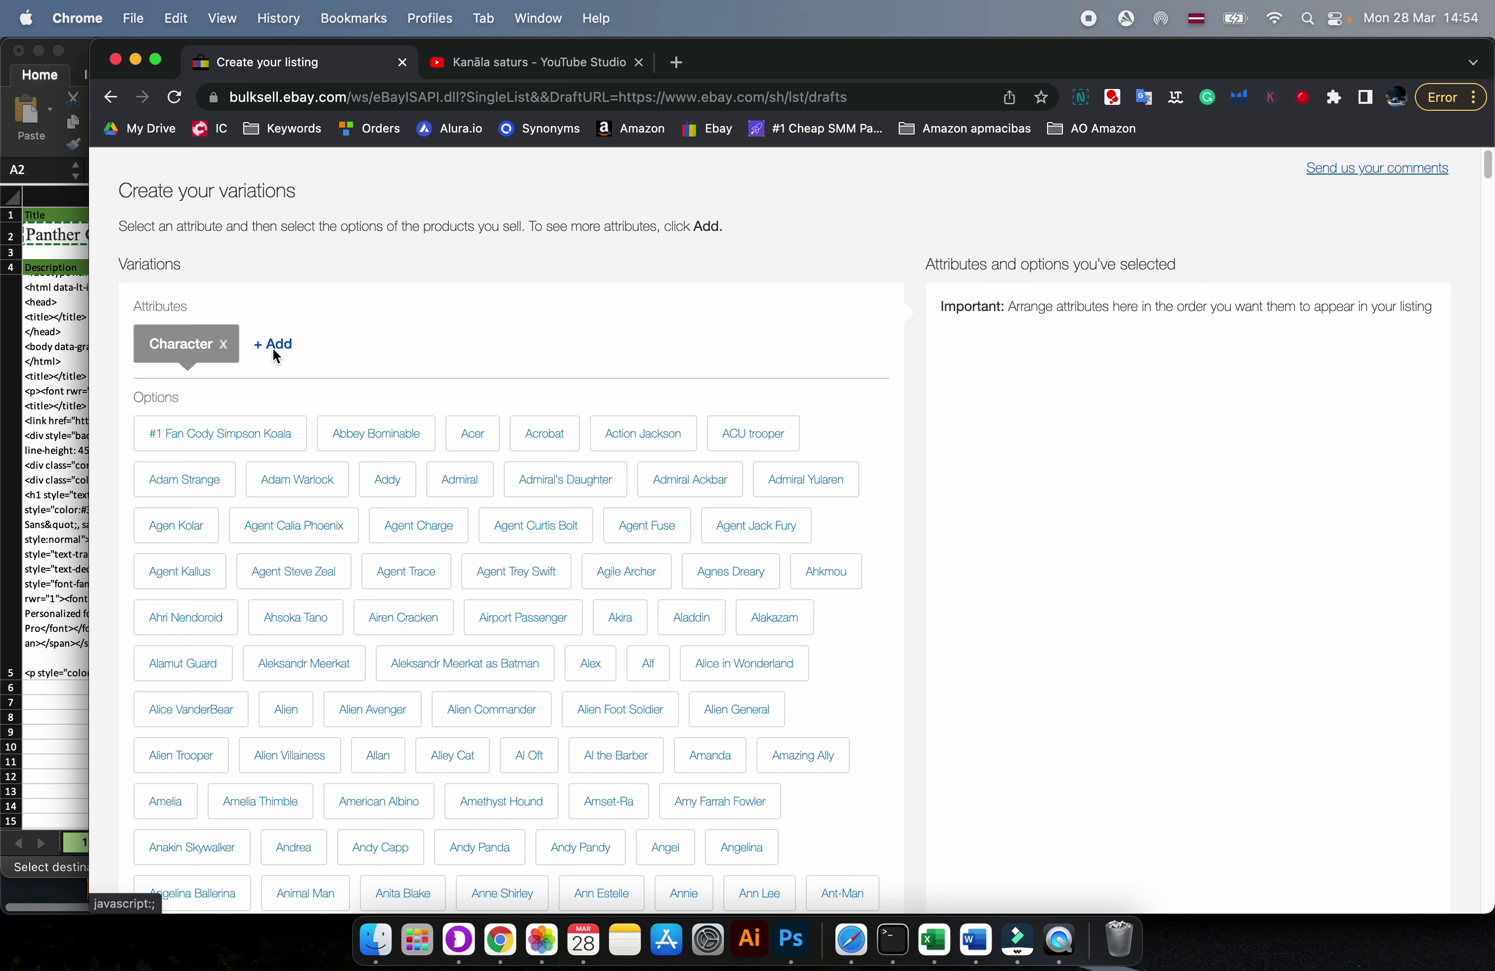
left_click(225, 345)
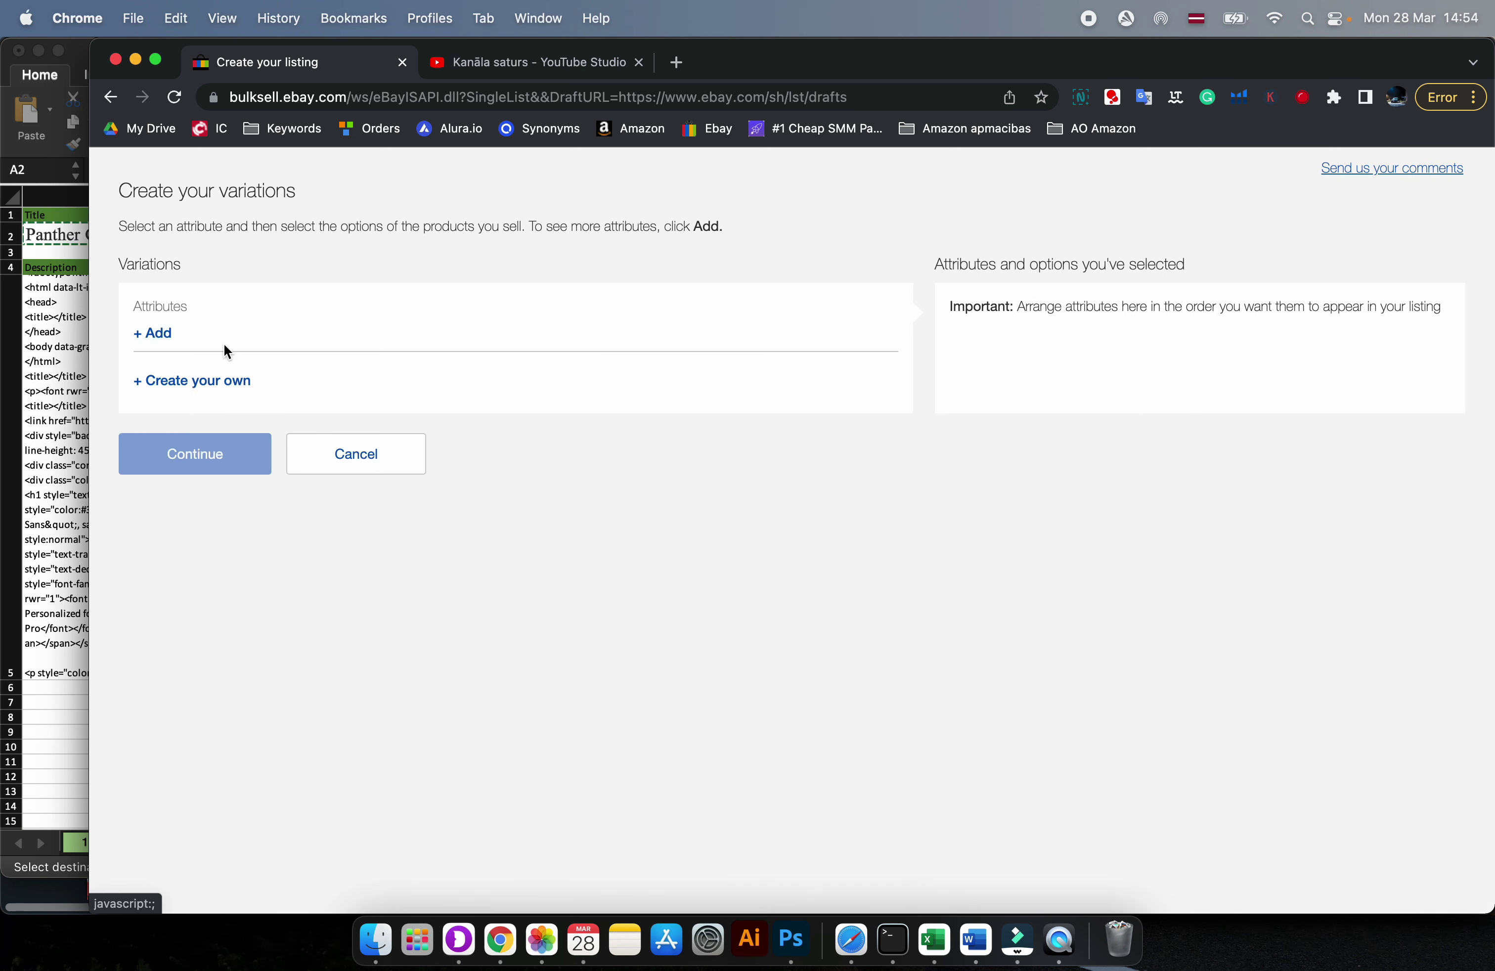
- Add a custom variation attribute named Design
left_click(158, 337)
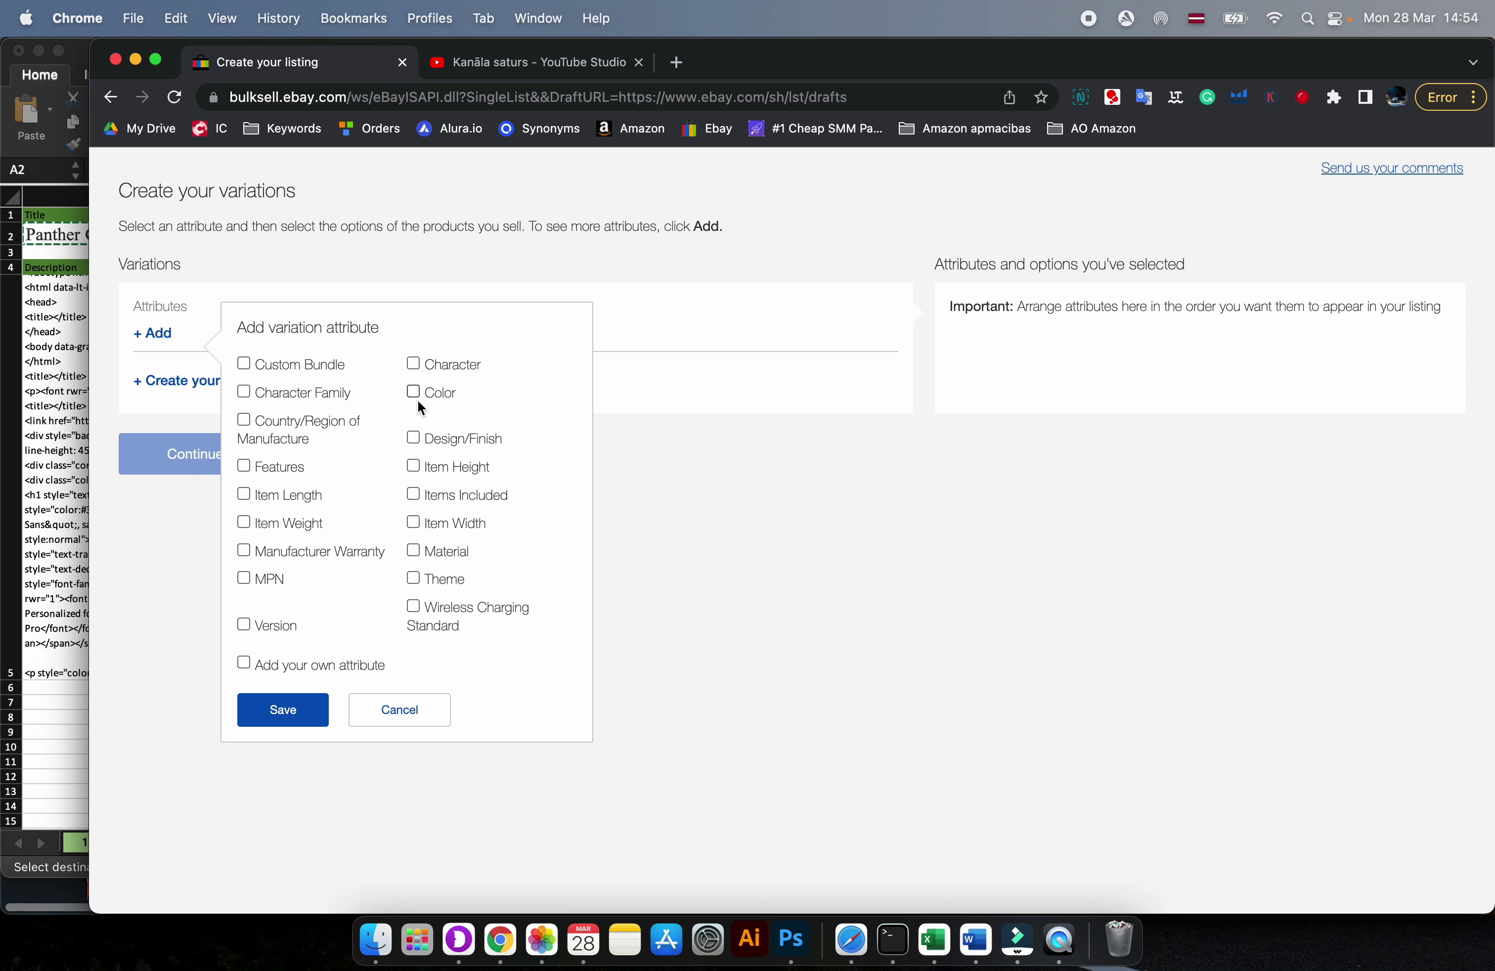
left_click(287, 664)
left_click(351, 742)
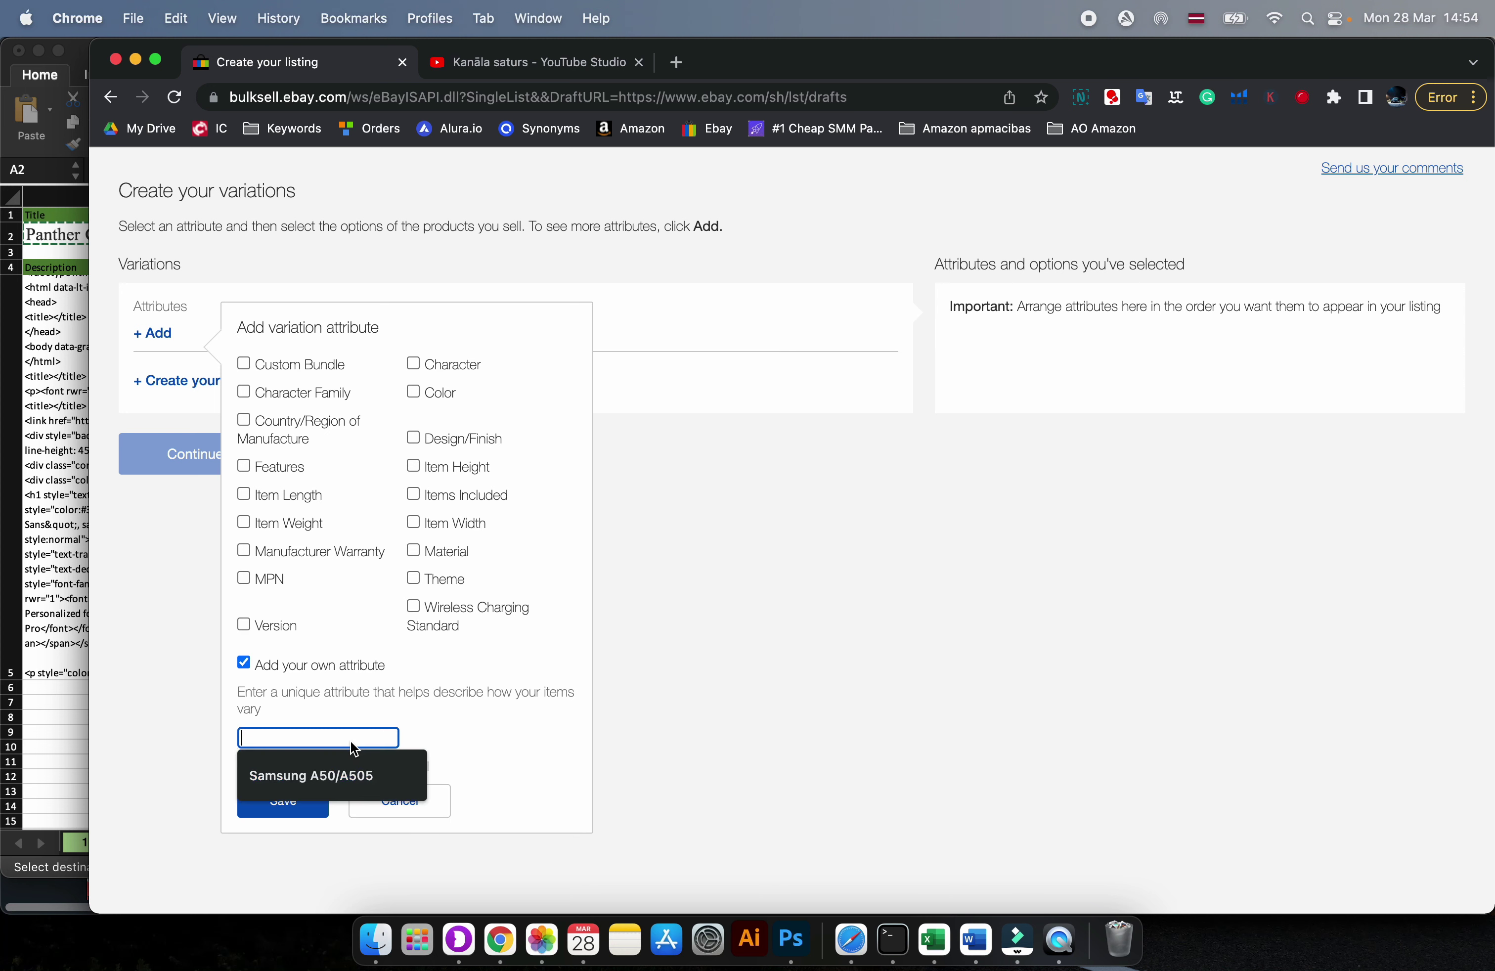
type("Design")
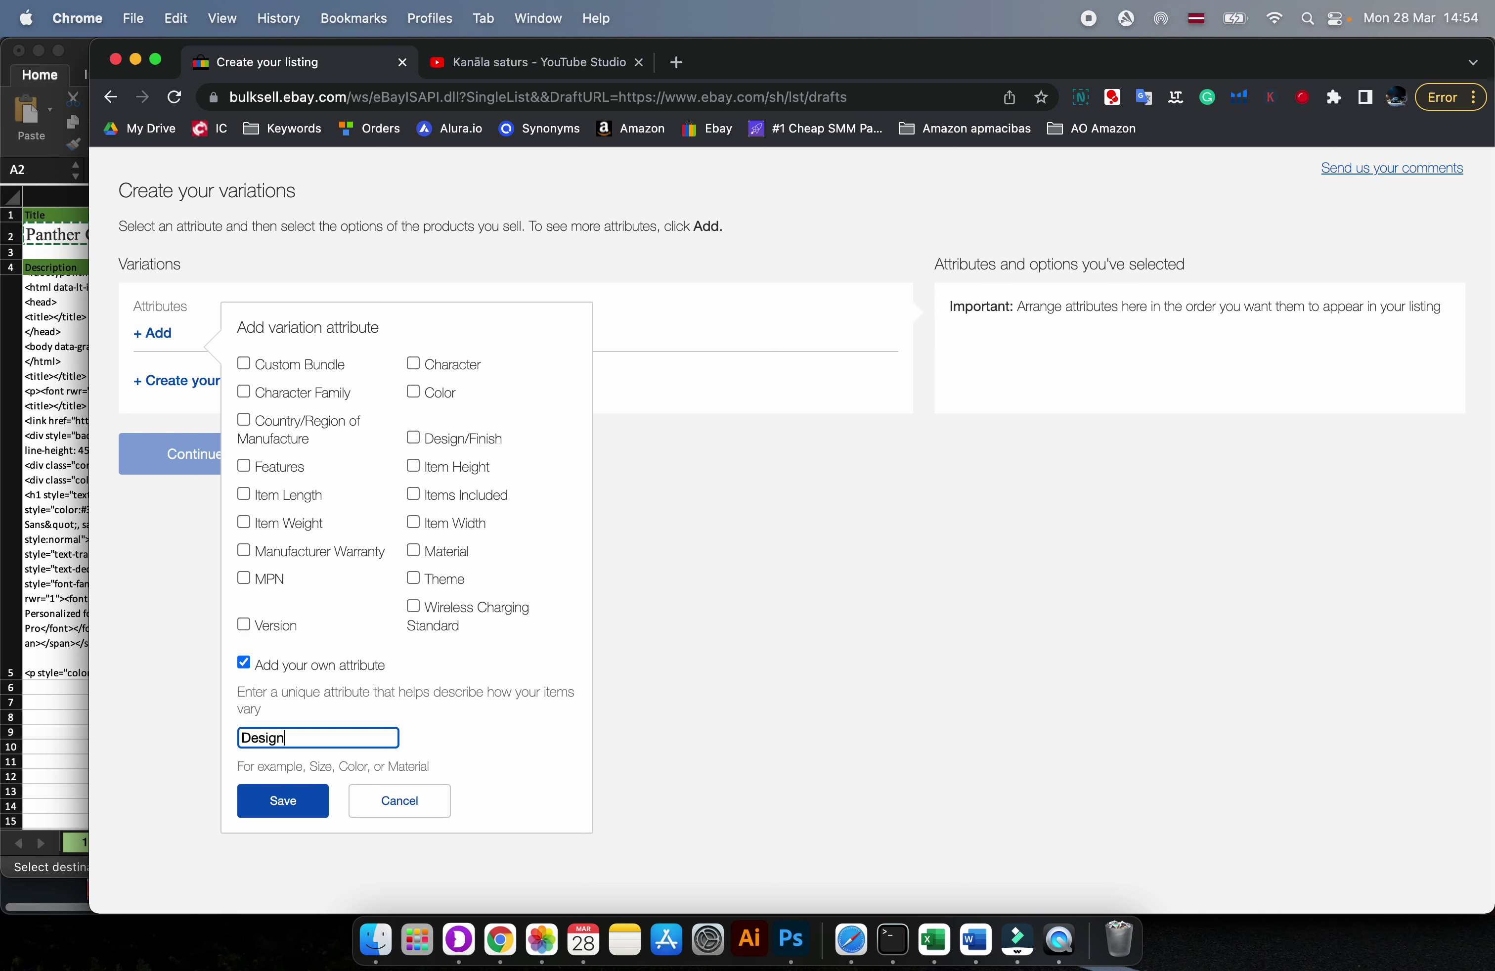
left_click(298, 796)
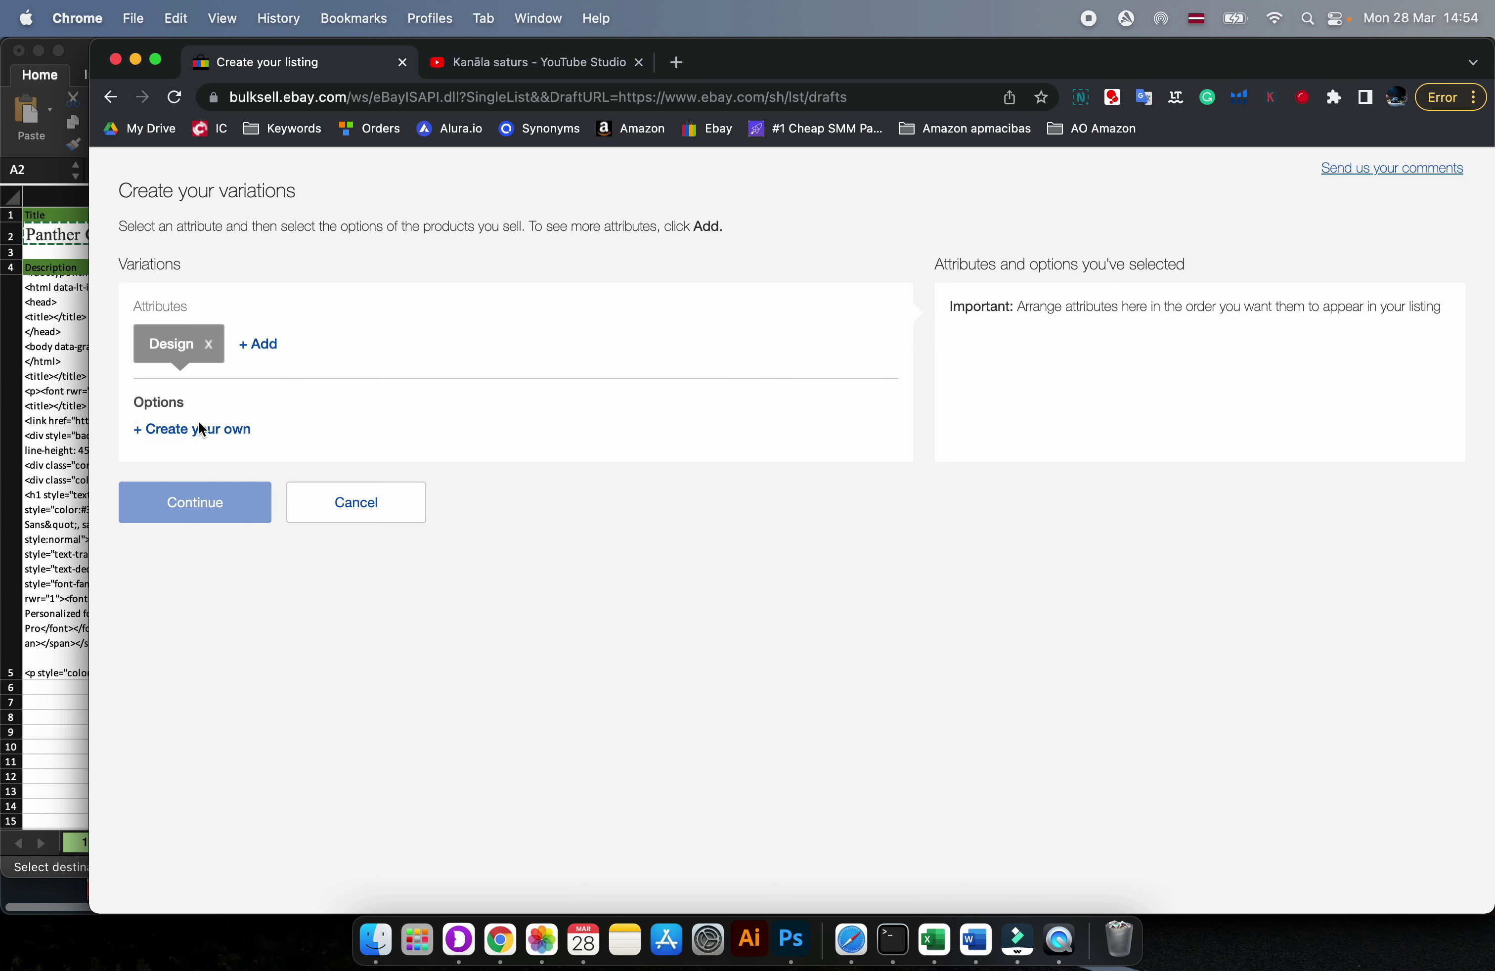
- Add the Color variation attribute alongside Design and display its options
left_click(270, 349)
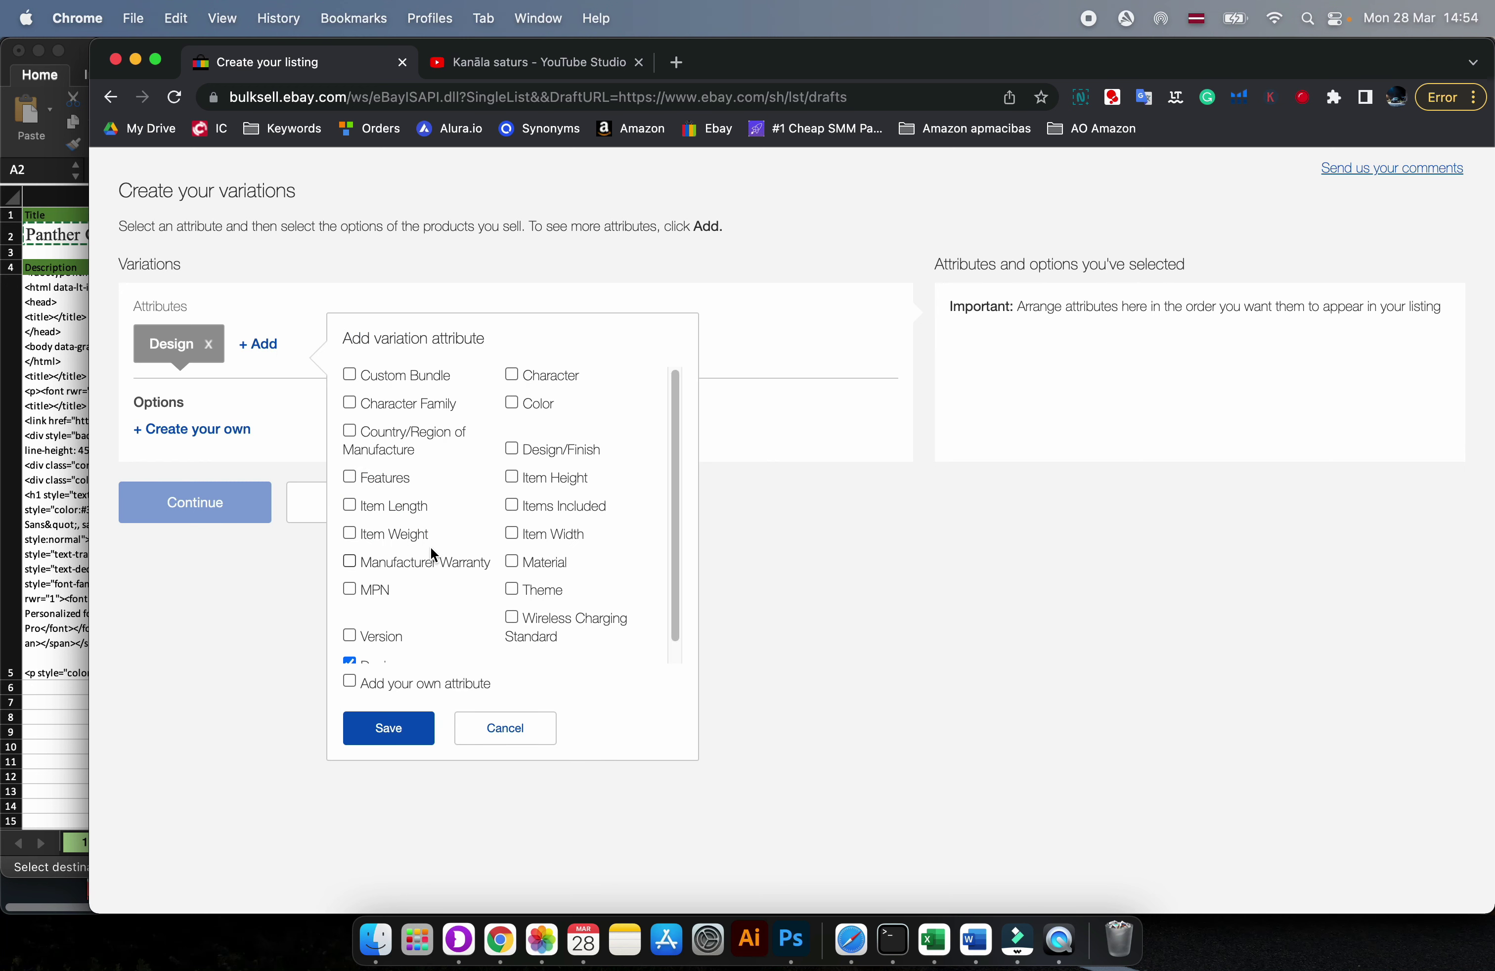
left_click(409, 737)
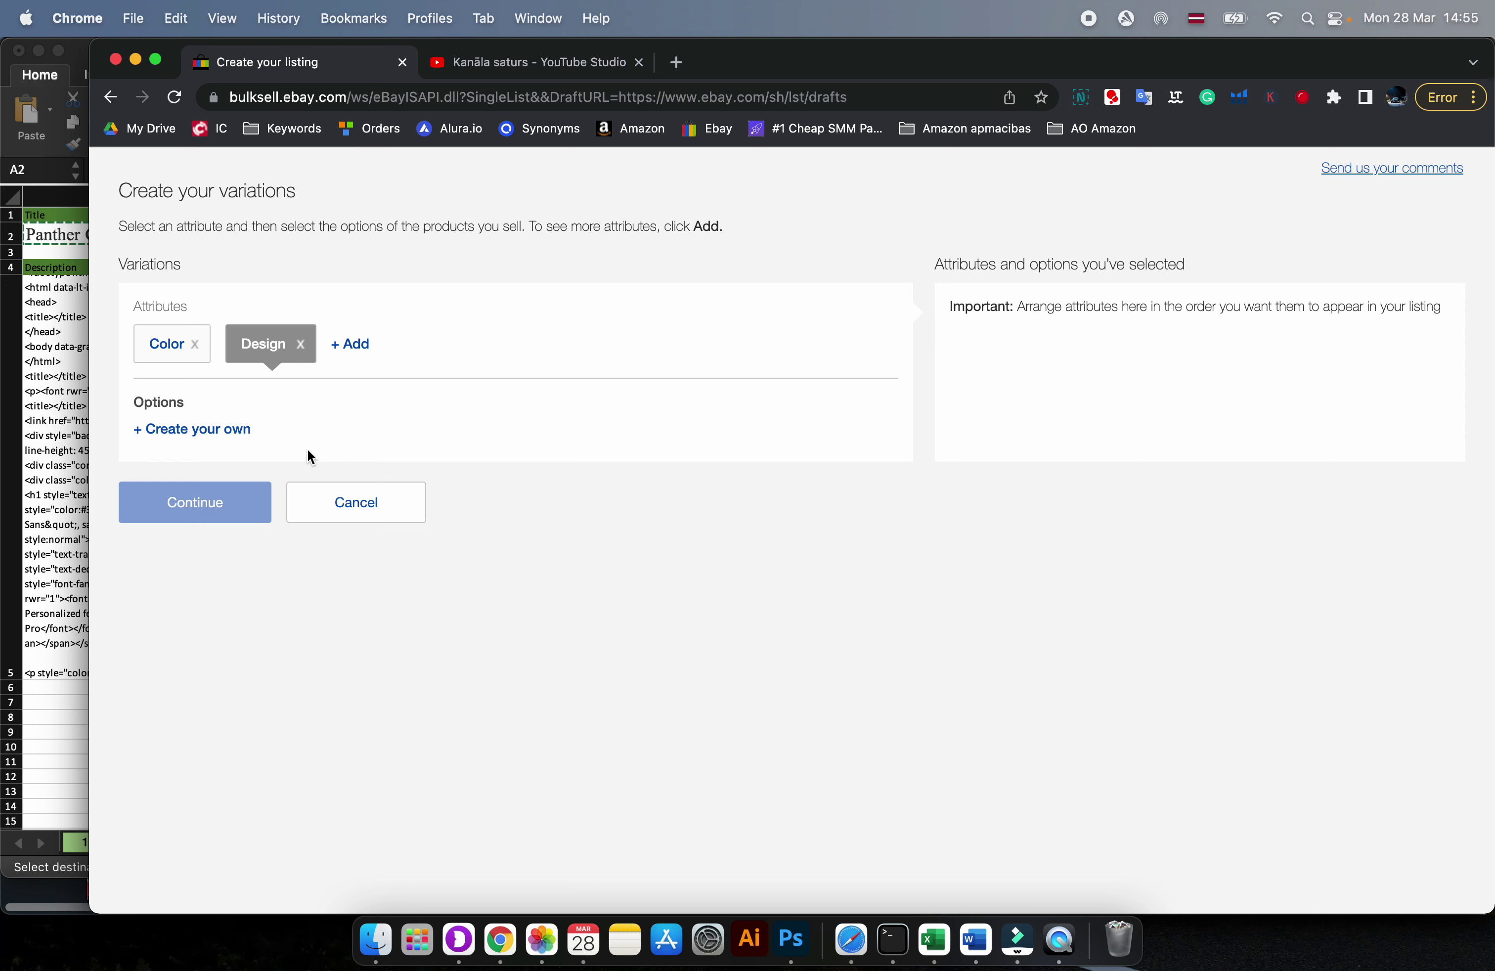
left_click(142, 343)
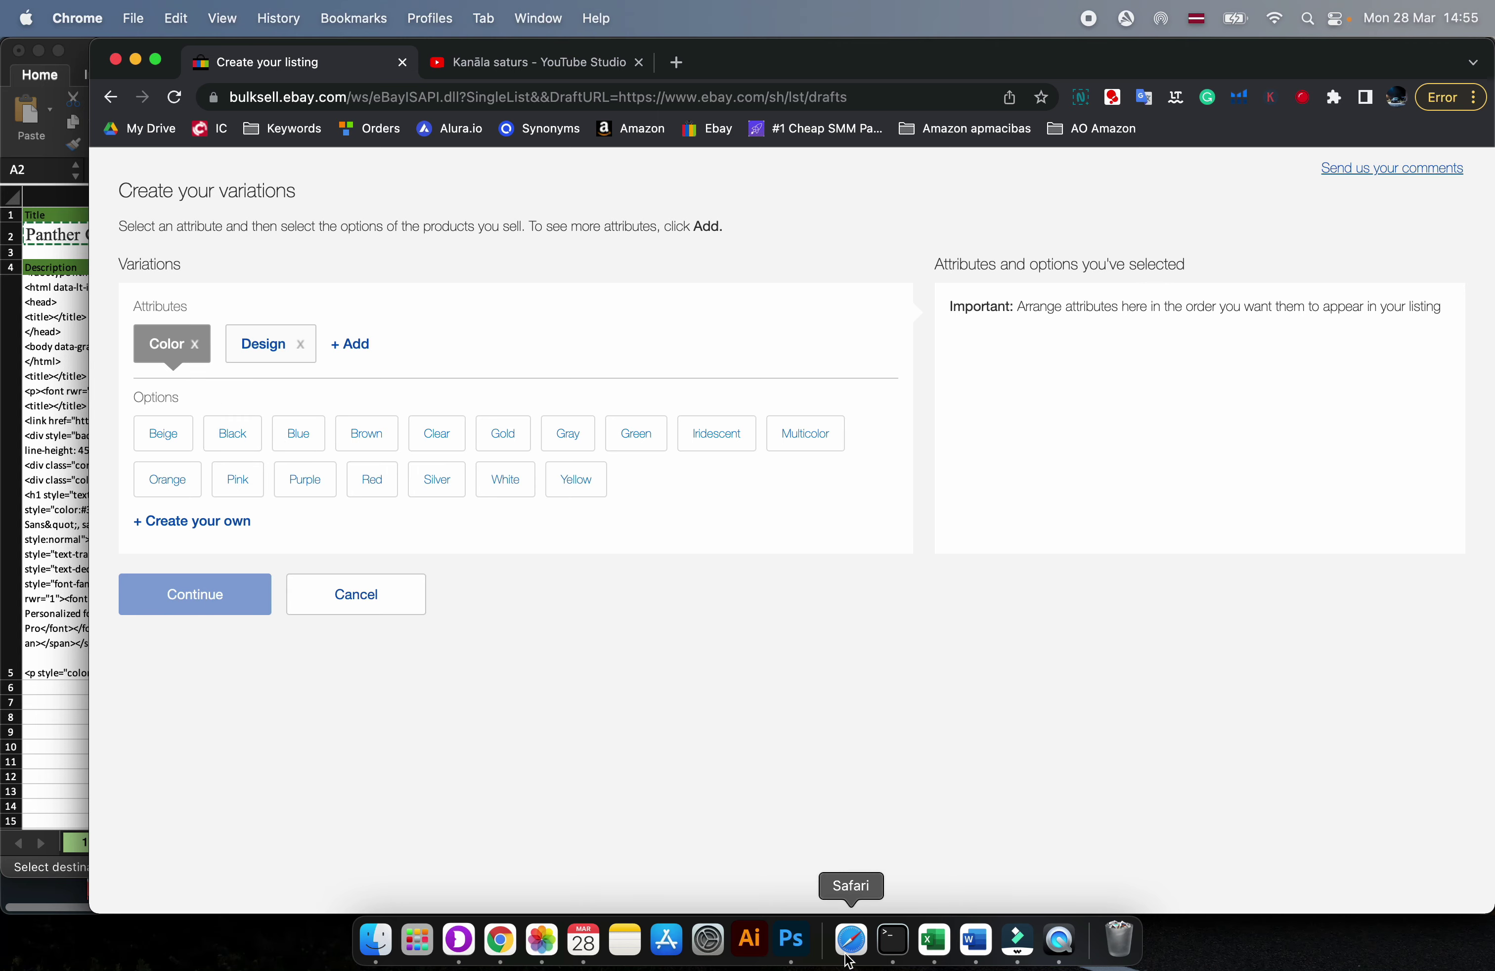
- Check the sablons-glitriem.jpeg color samples on the desktop and select Black, Gold and Pink as Color options in Chrome
key("F11")
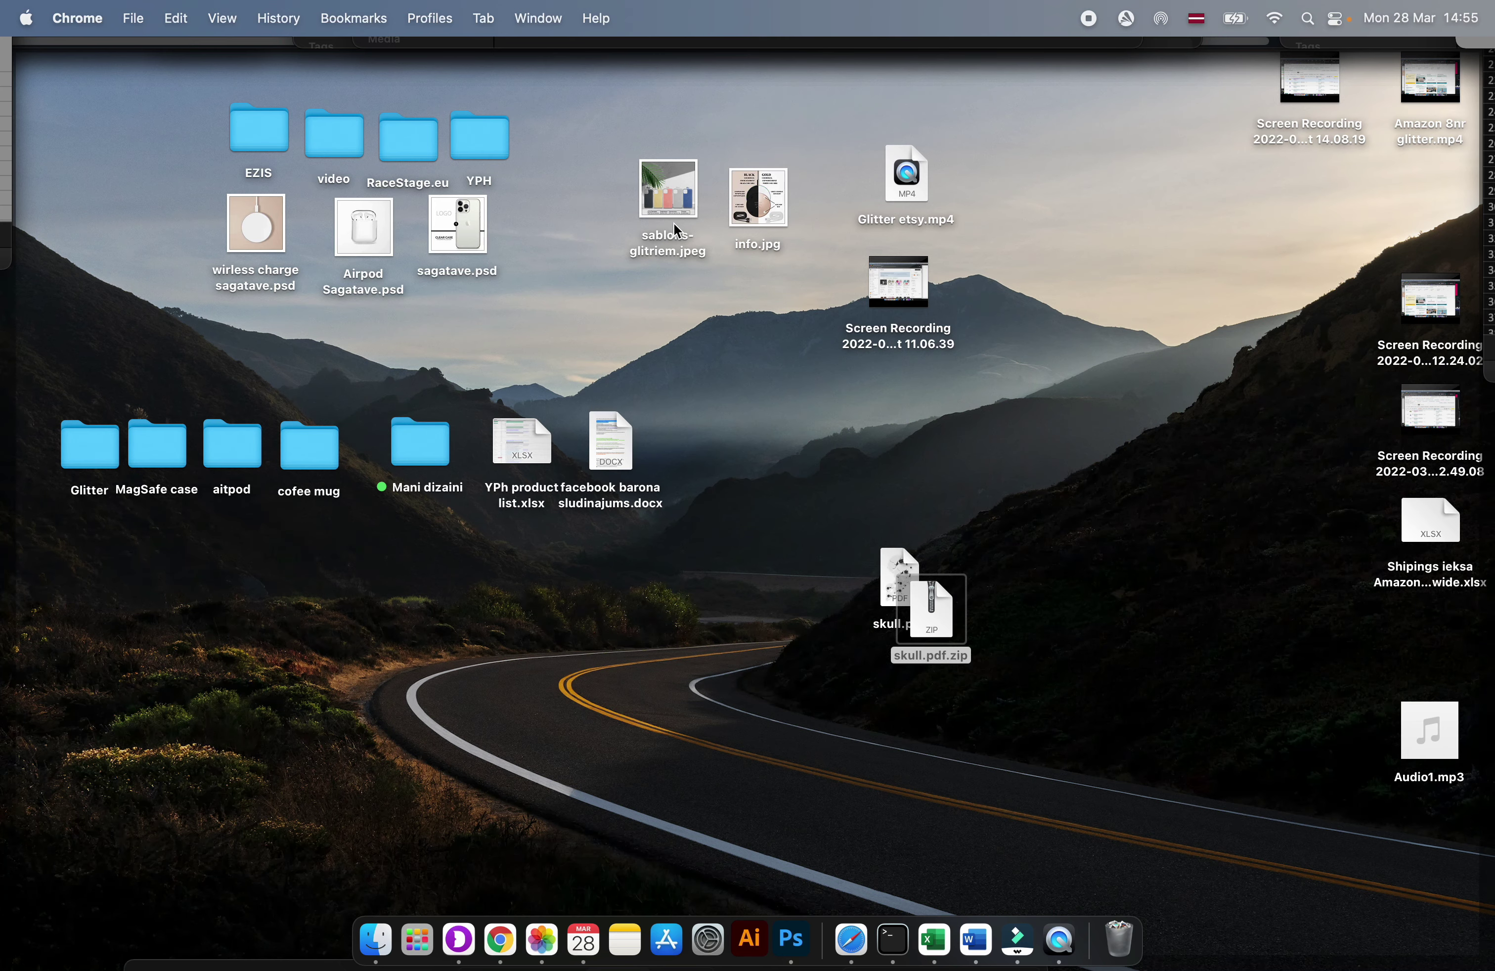
key("super+Tab")
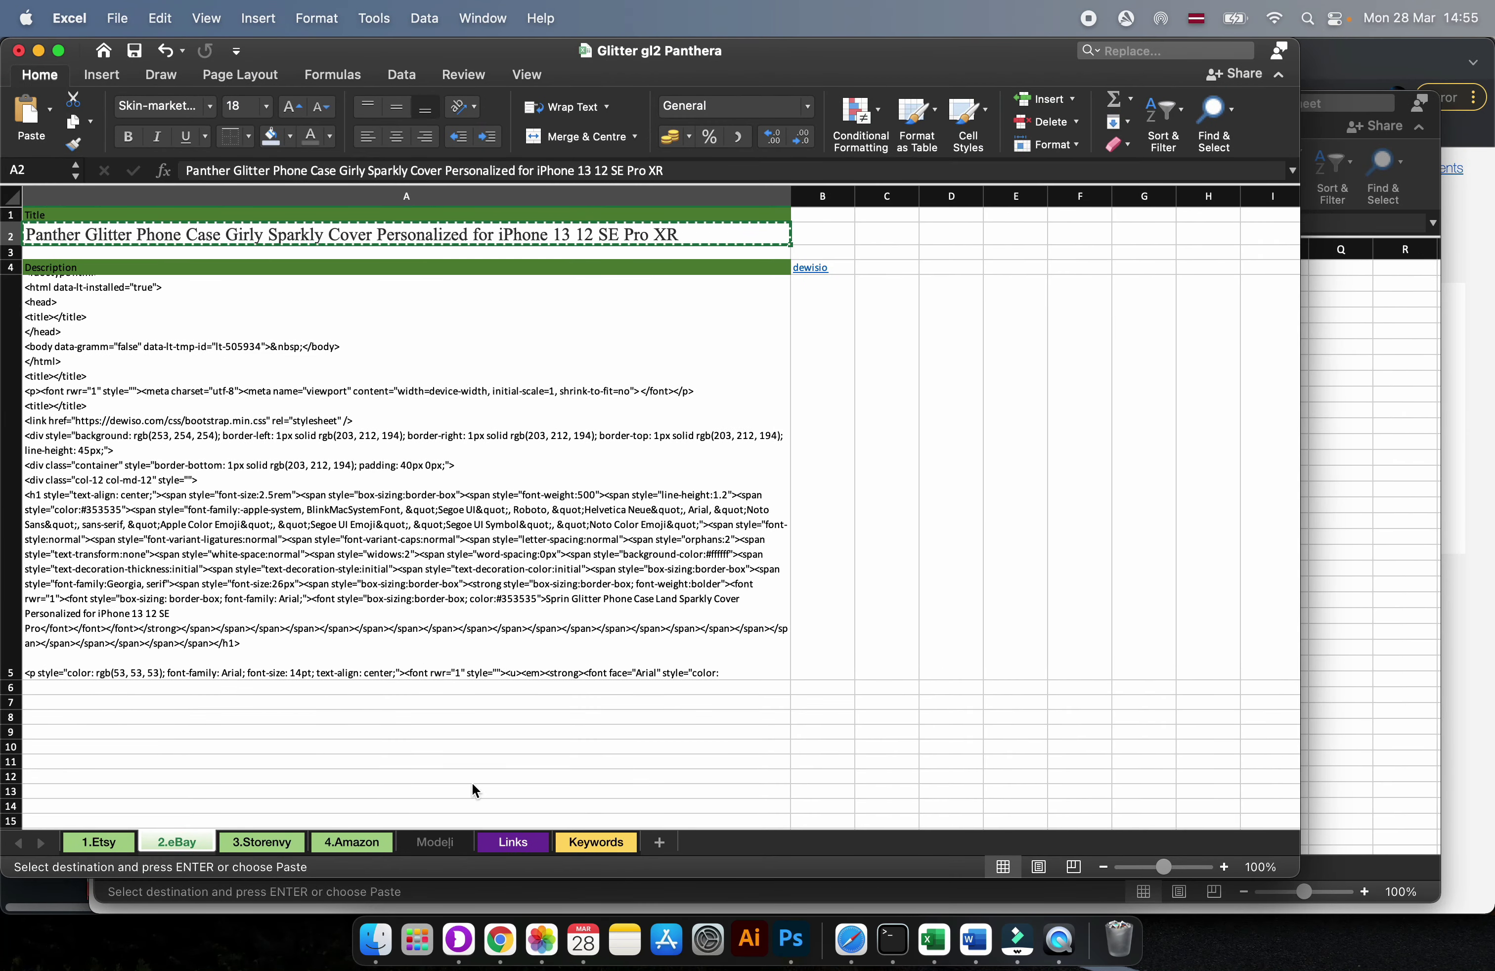
left_click(500, 939)
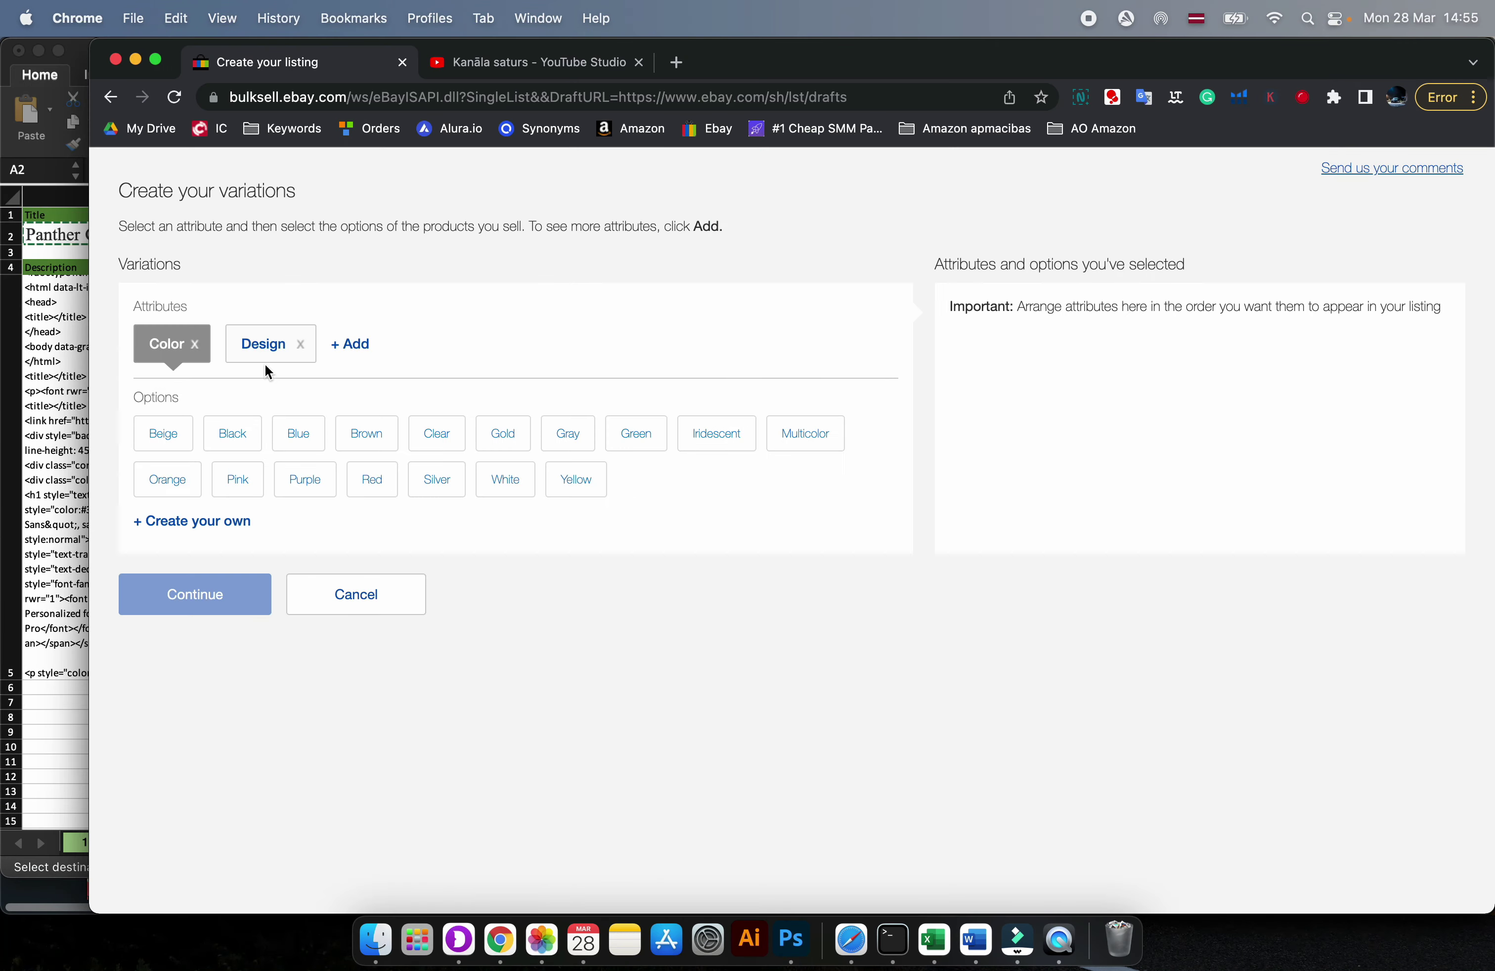
left_click(234, 447)
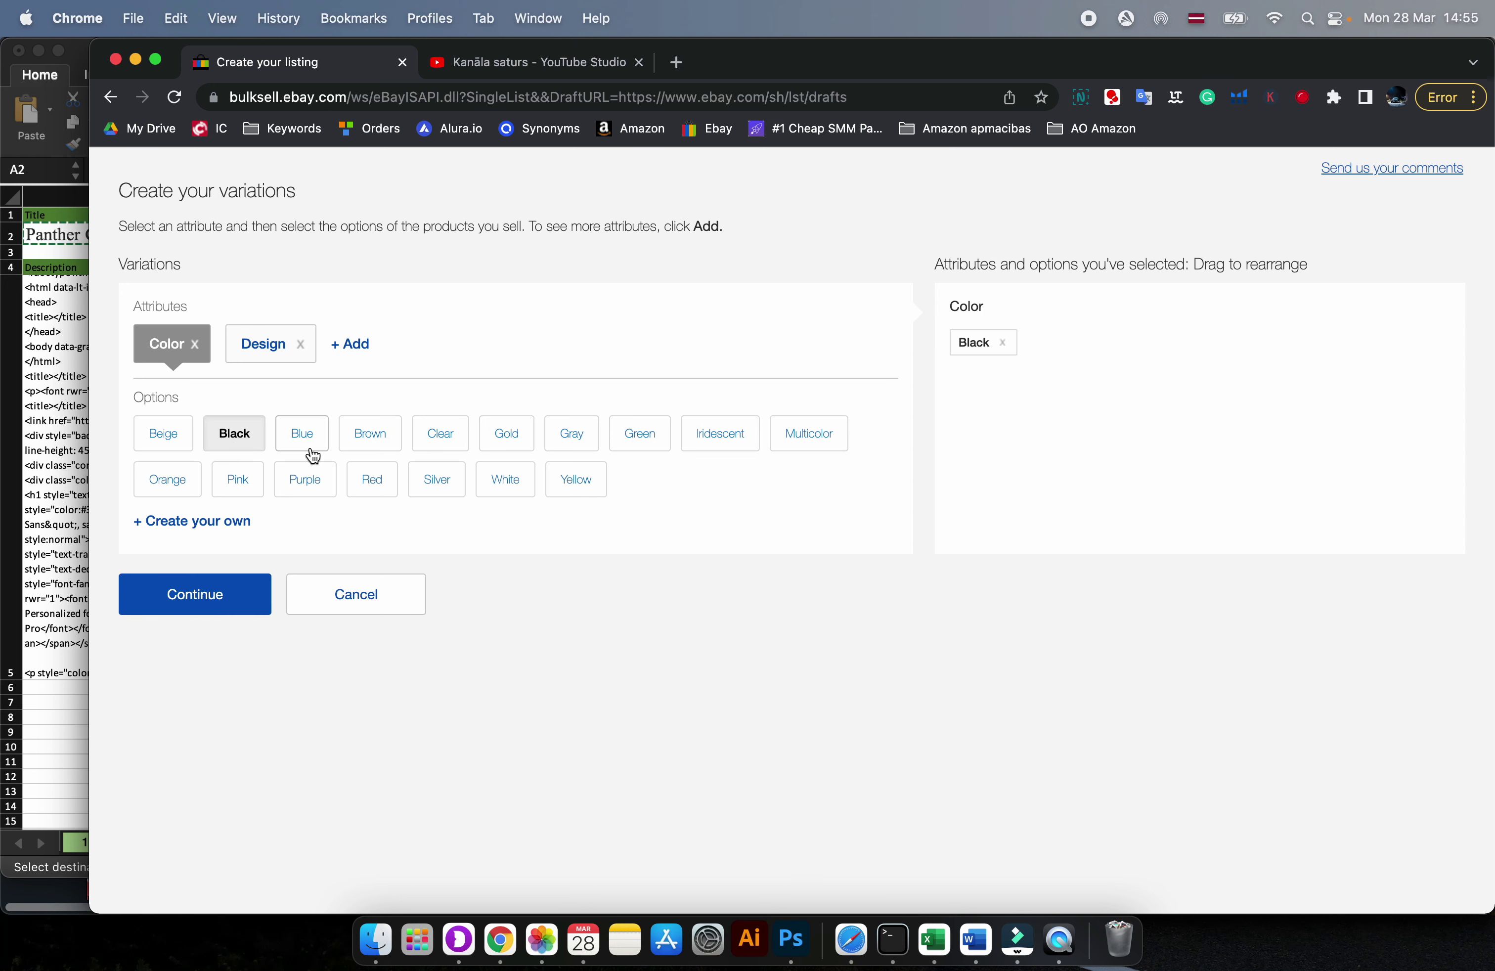
left_click(511, 440)
left_click(234, 490)
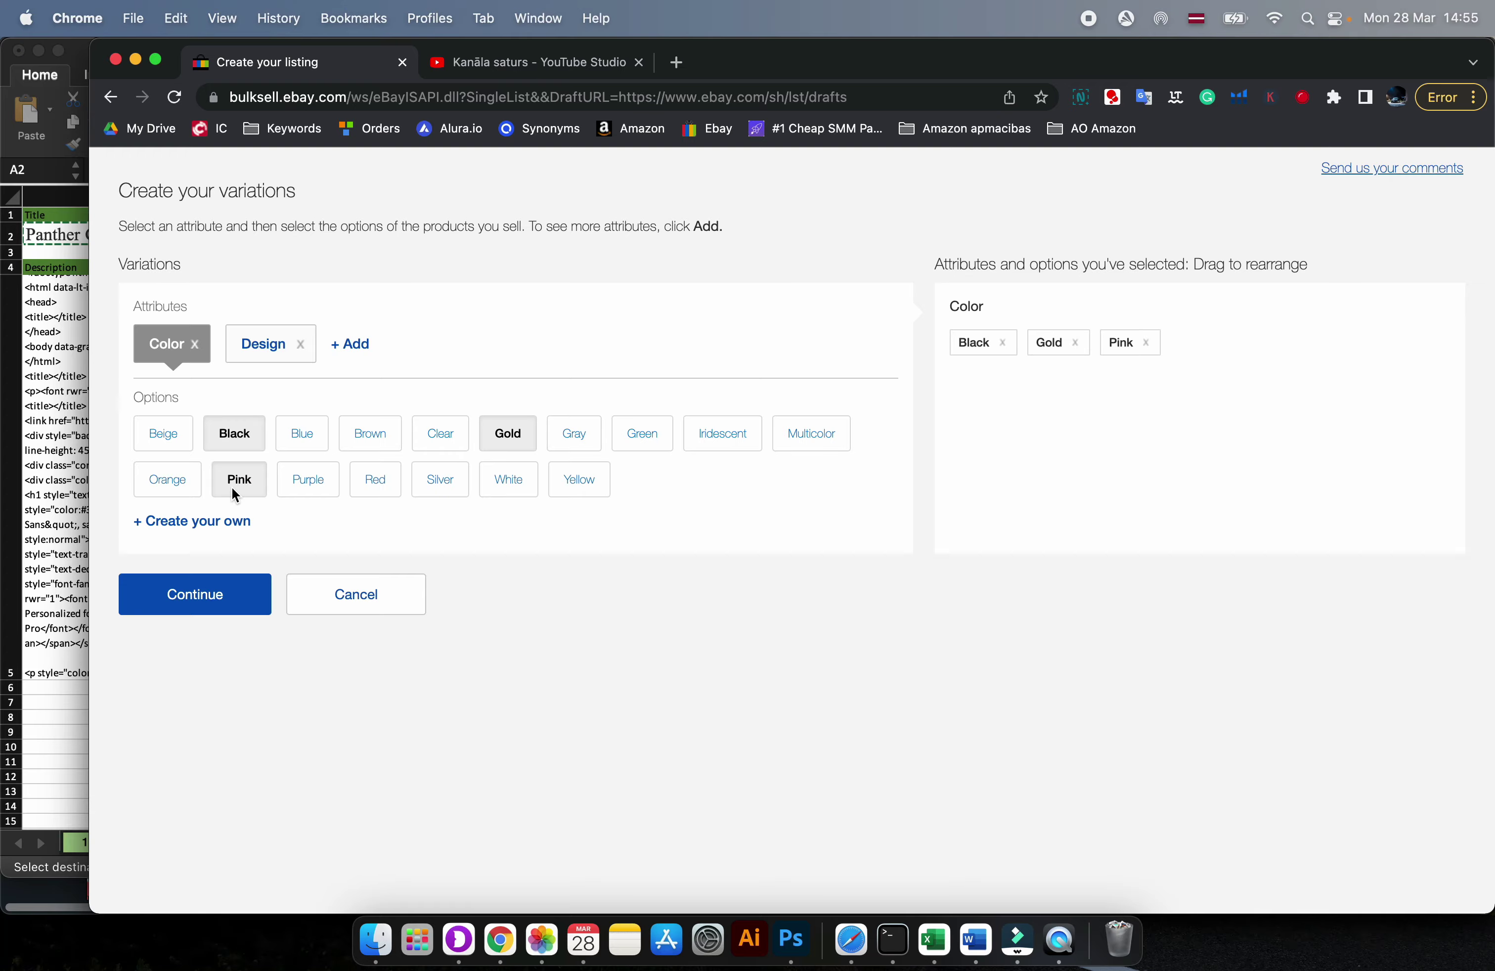
- Recheck the color samples on the desktop and add Silver and Blue to the selected Color options
key("F11")
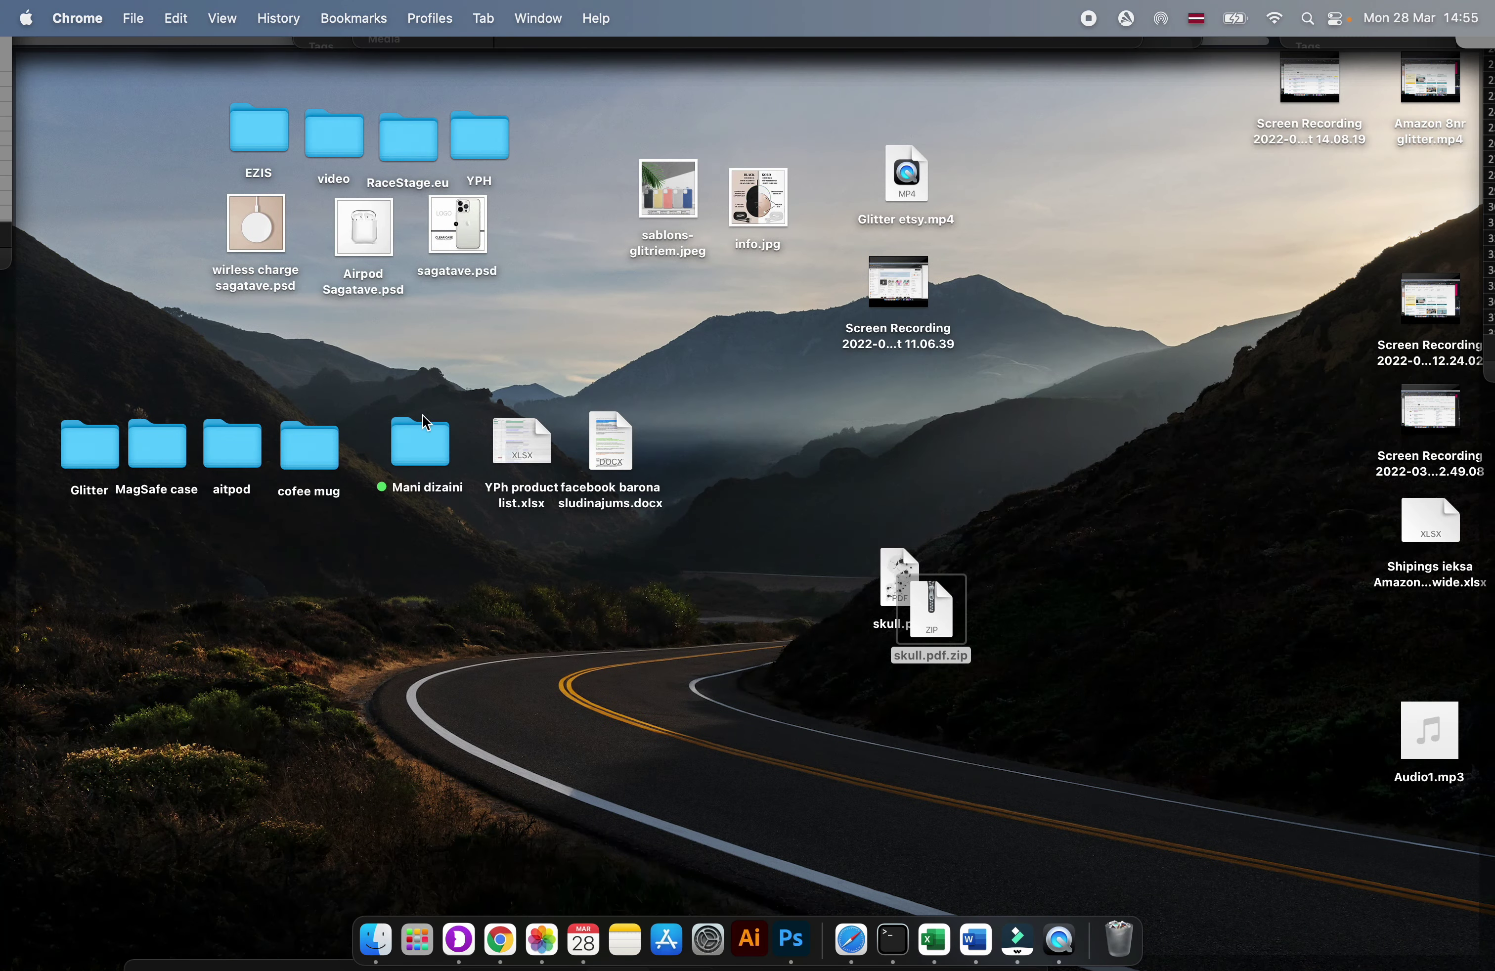
key("super+Tab")
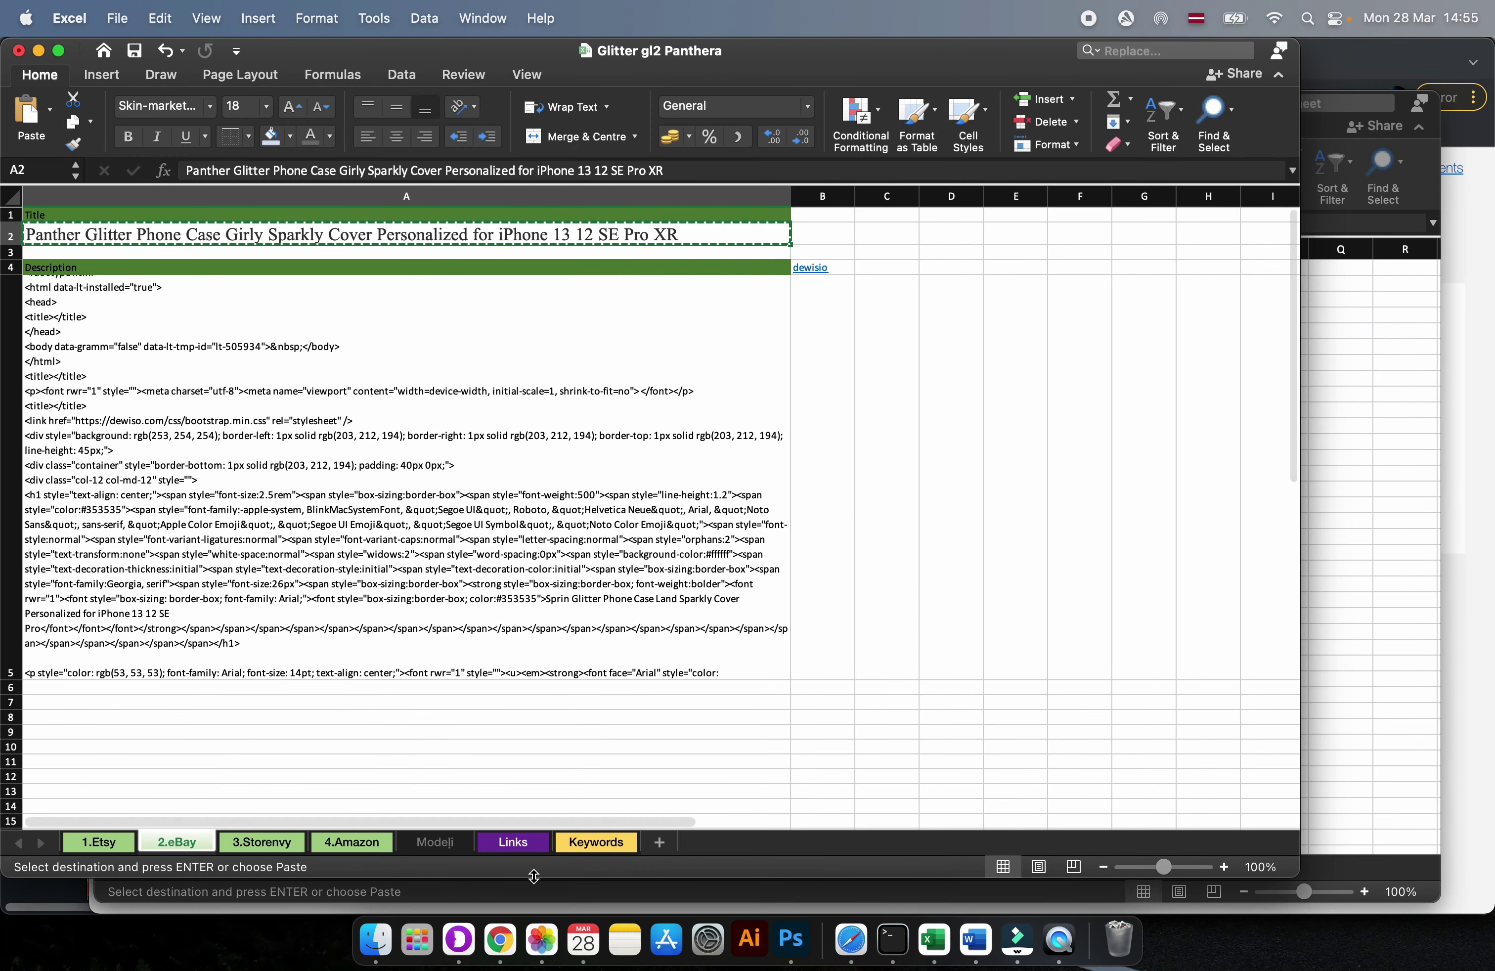
left_click(489, 952)
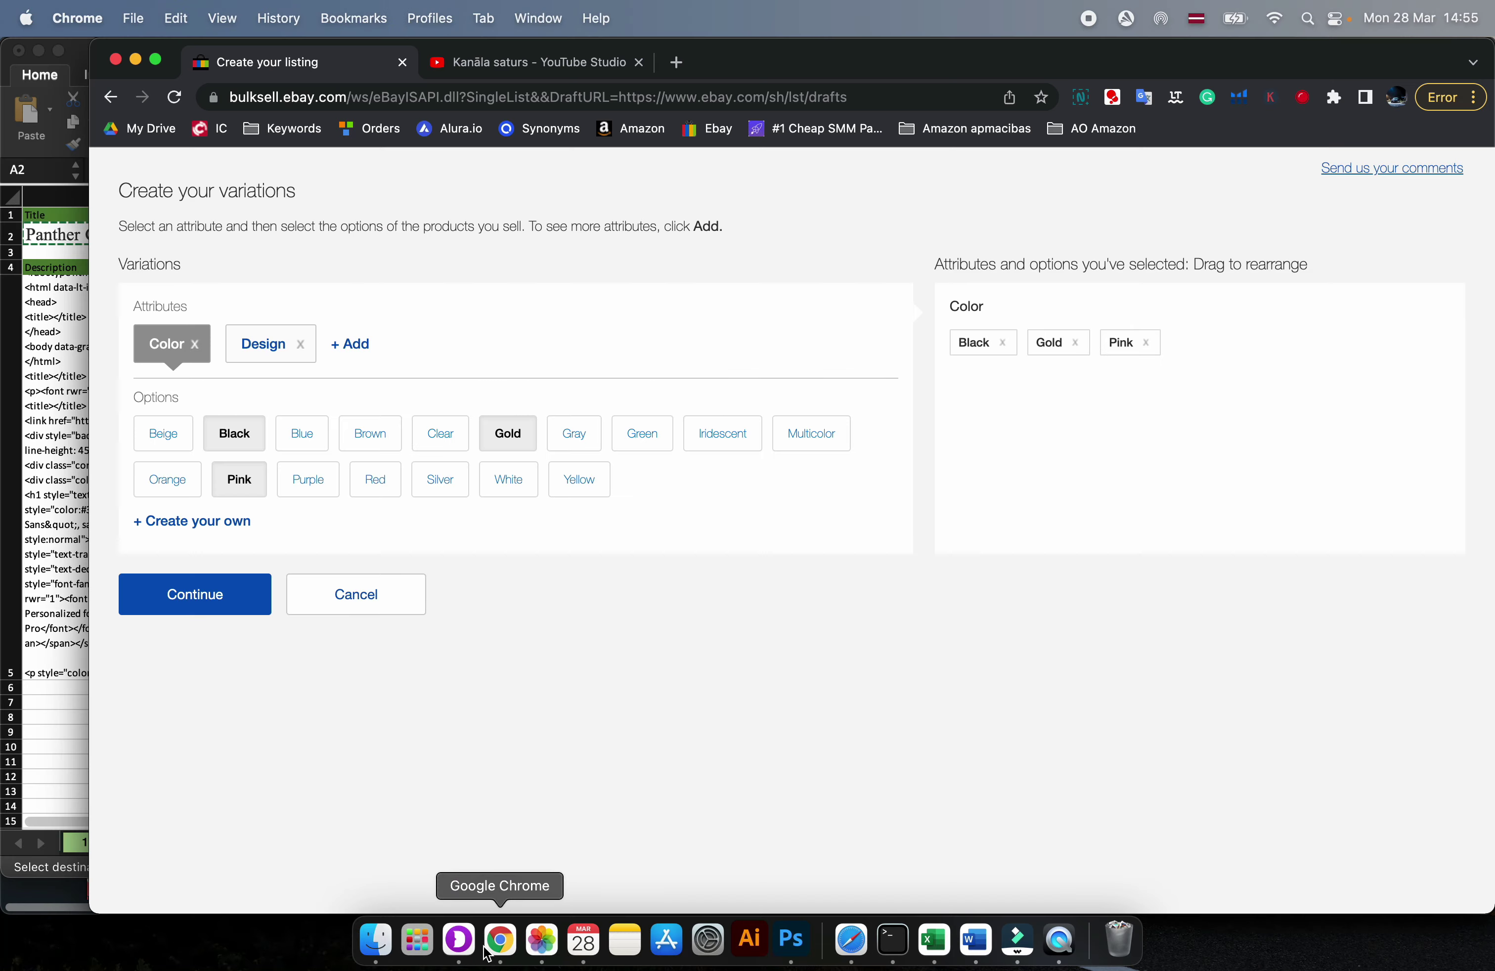
left_click(431, 485)
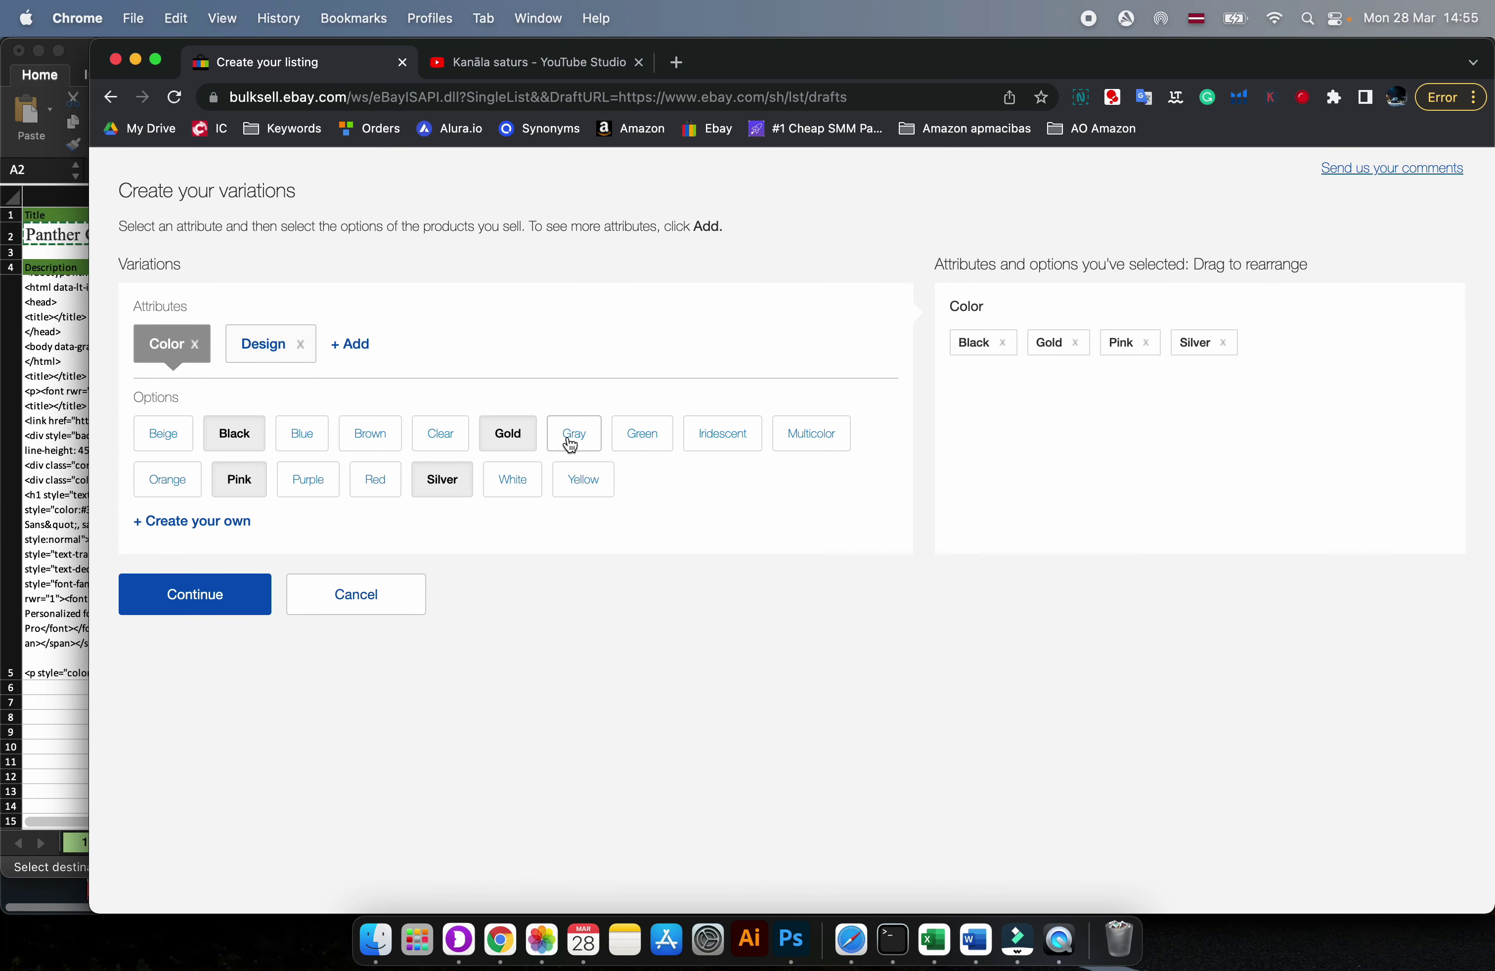
left_click(313, 435)
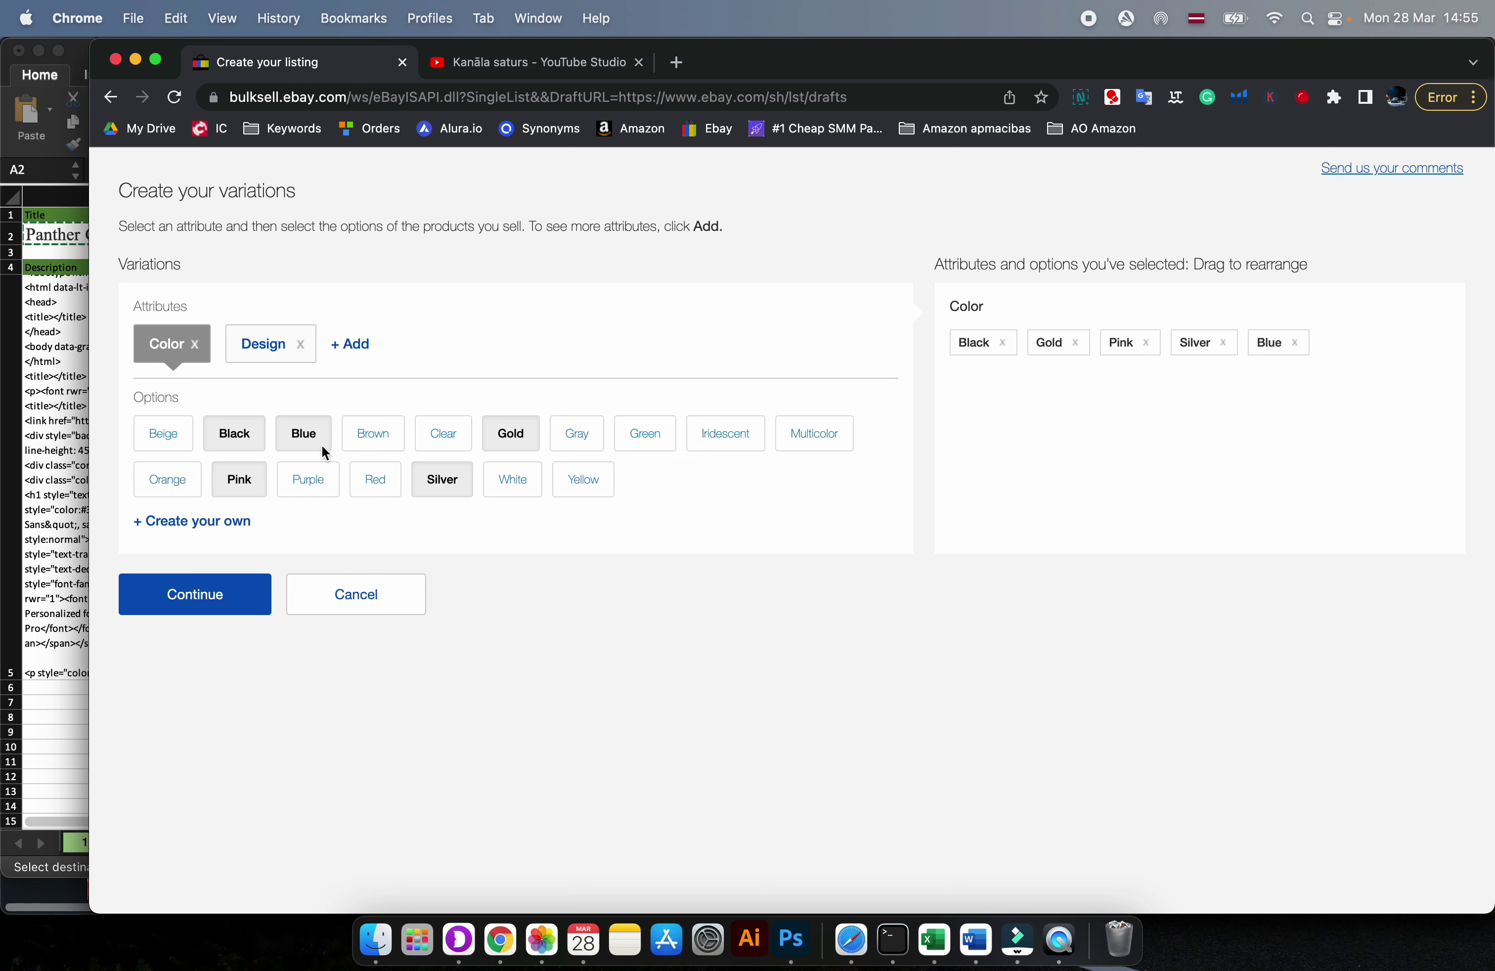
- Create a custom option named Design1 for the Design attribute
left_click(264, 345)
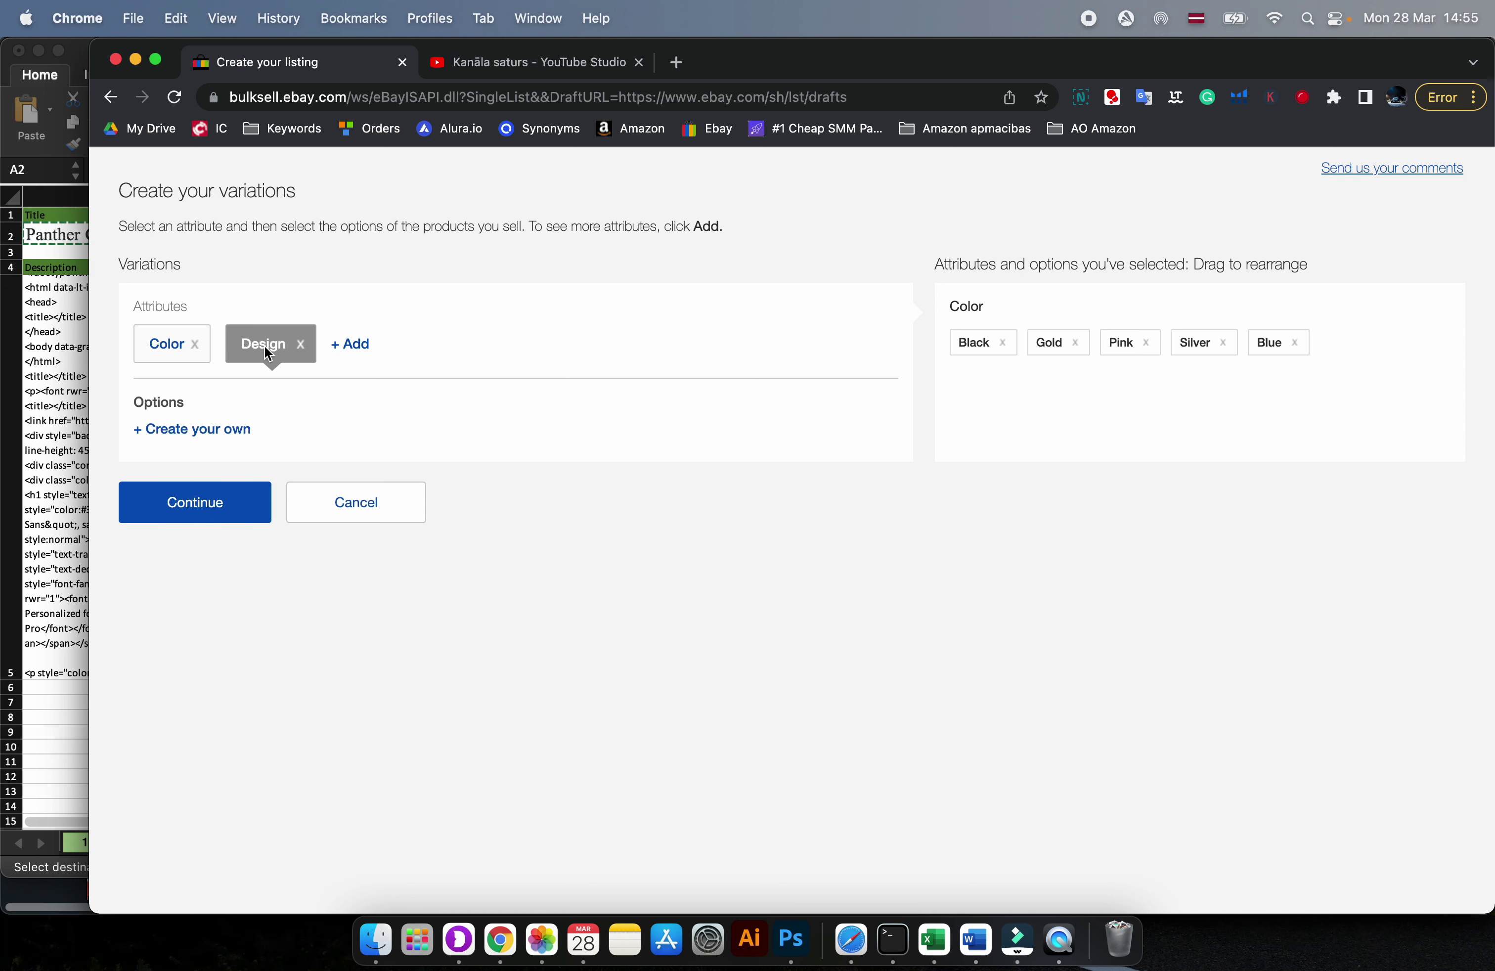
left_click(186, 430)
type("Design1")
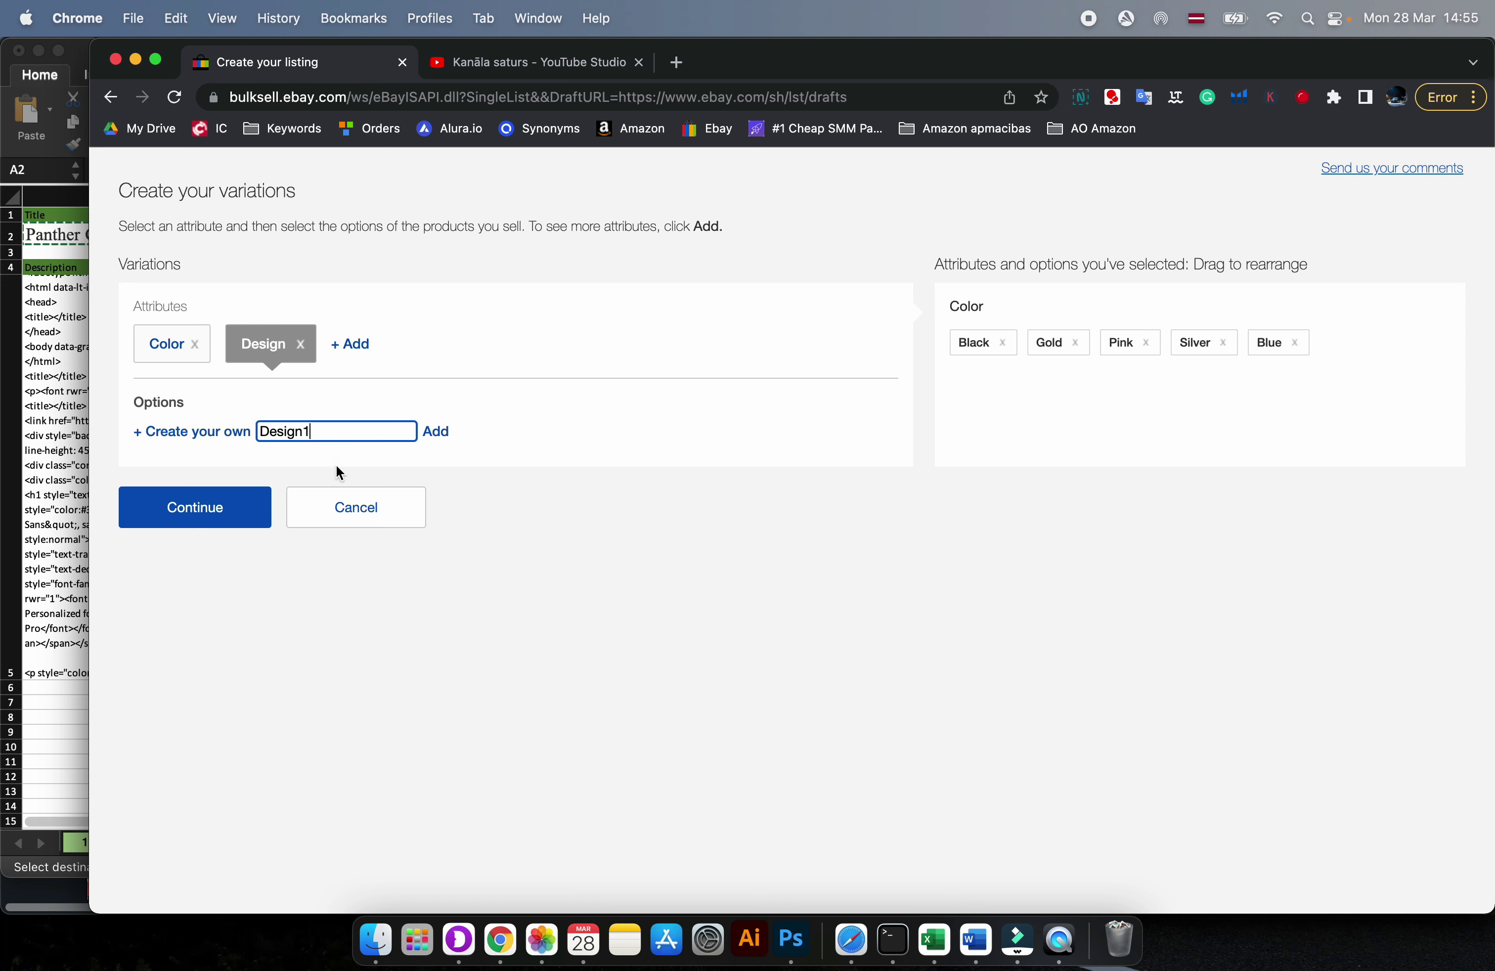
left_click(435, 431)
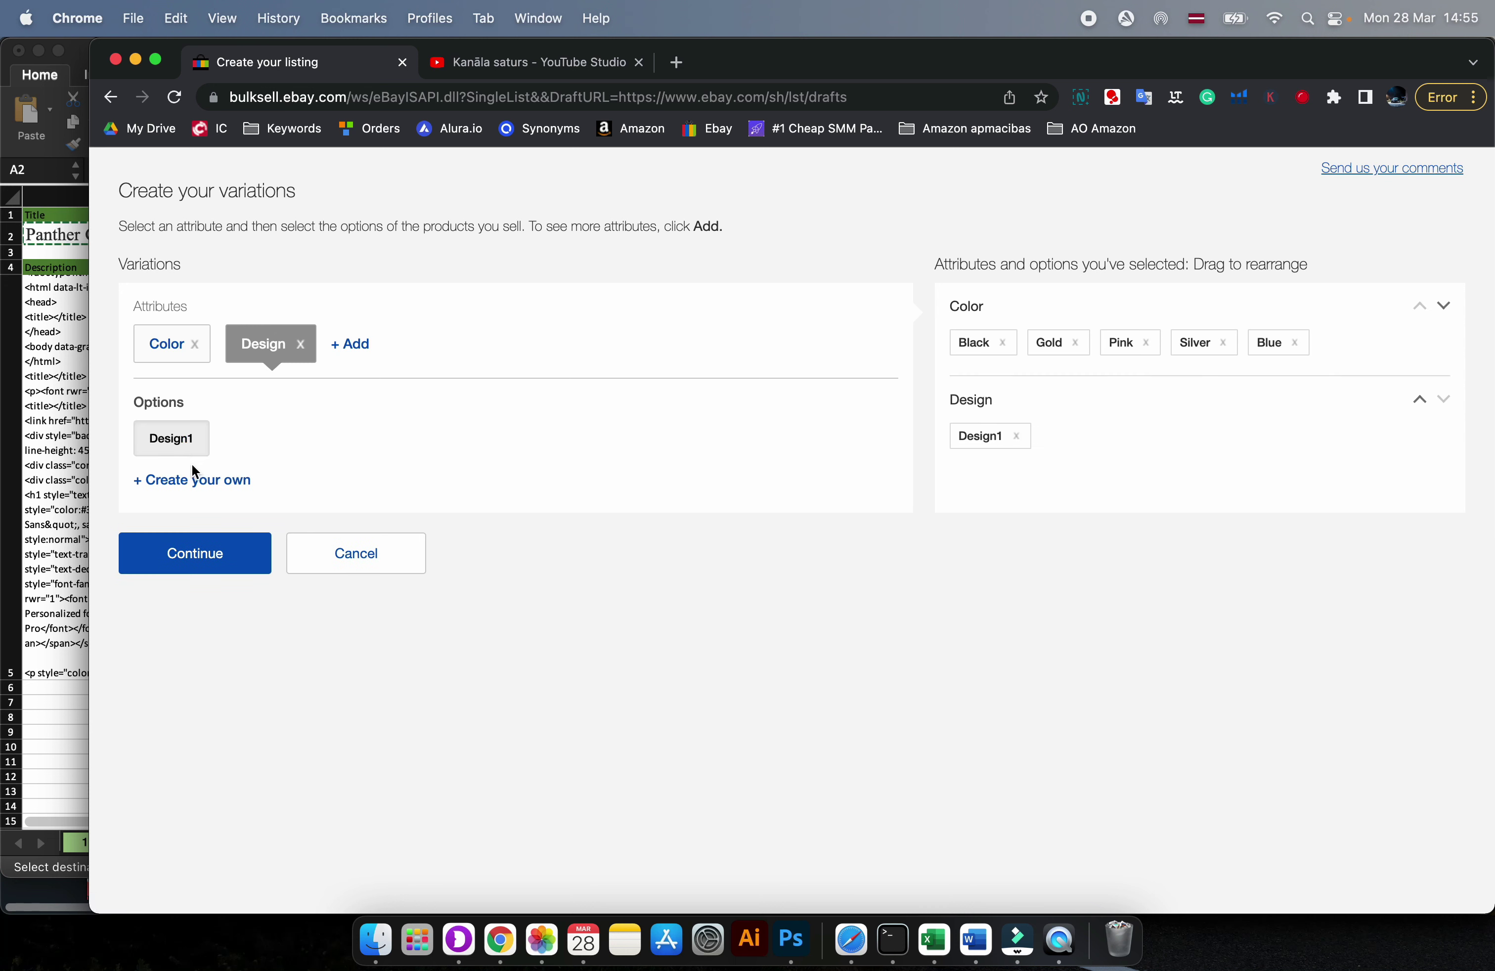
- Deselect the Design1 option so it is left out of the Design variations
left_click(193, 444)
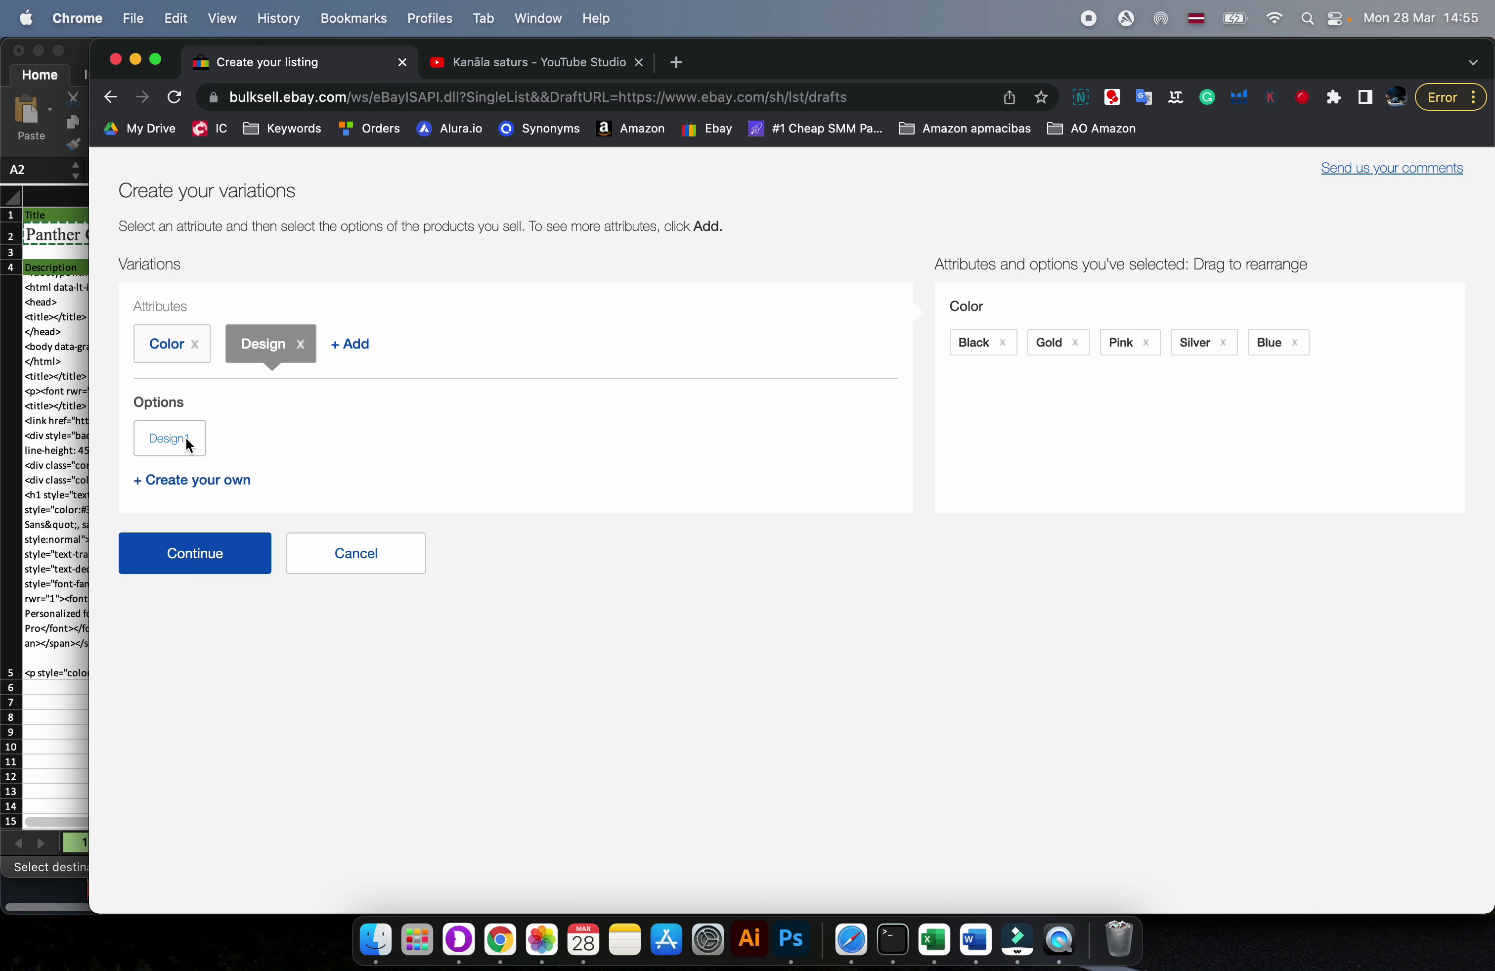
left_click(186, 438)
left_click(194, 444)
left_click(193, 444)
- Create custom options 1, 2 and 3 for the Design attribute
left_click(183, 482)
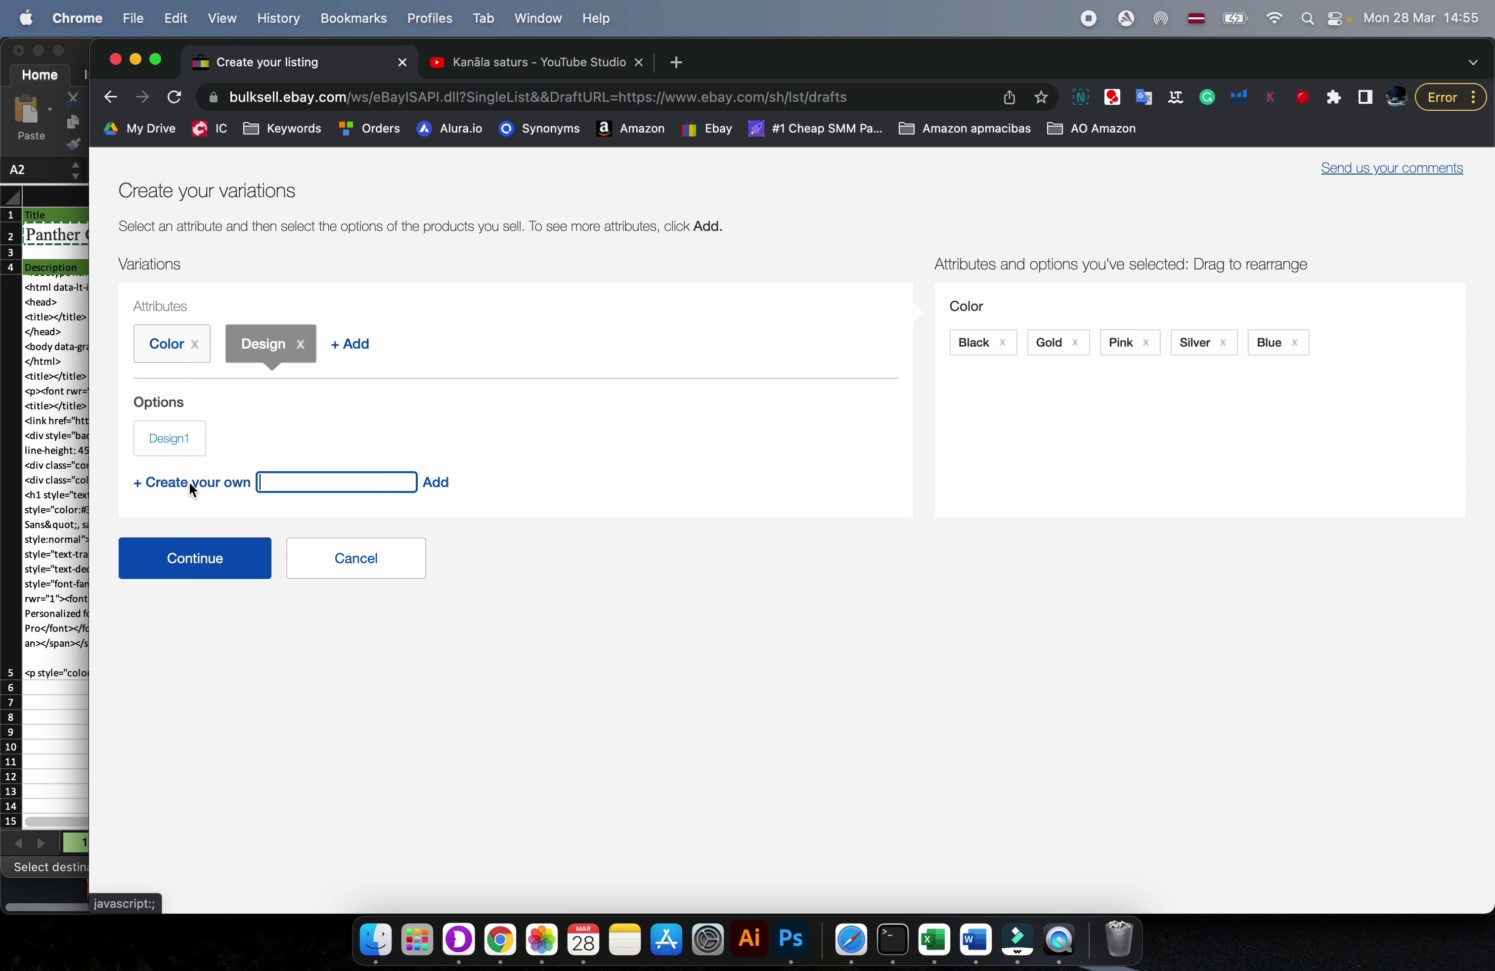
type("1")
left_click(447, 481)
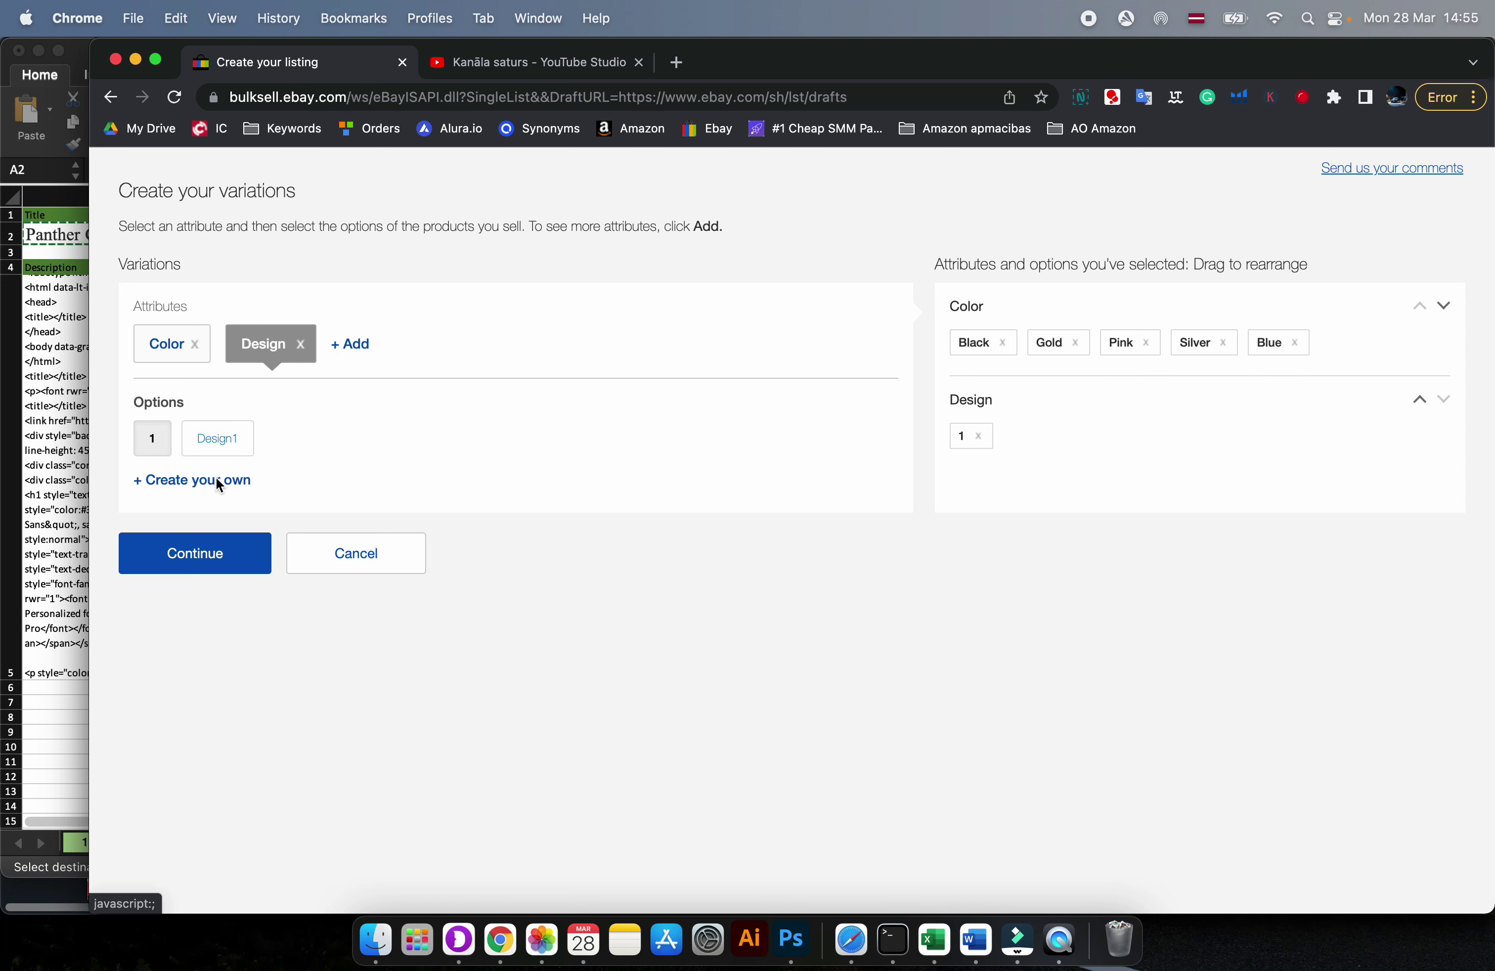
type("2")
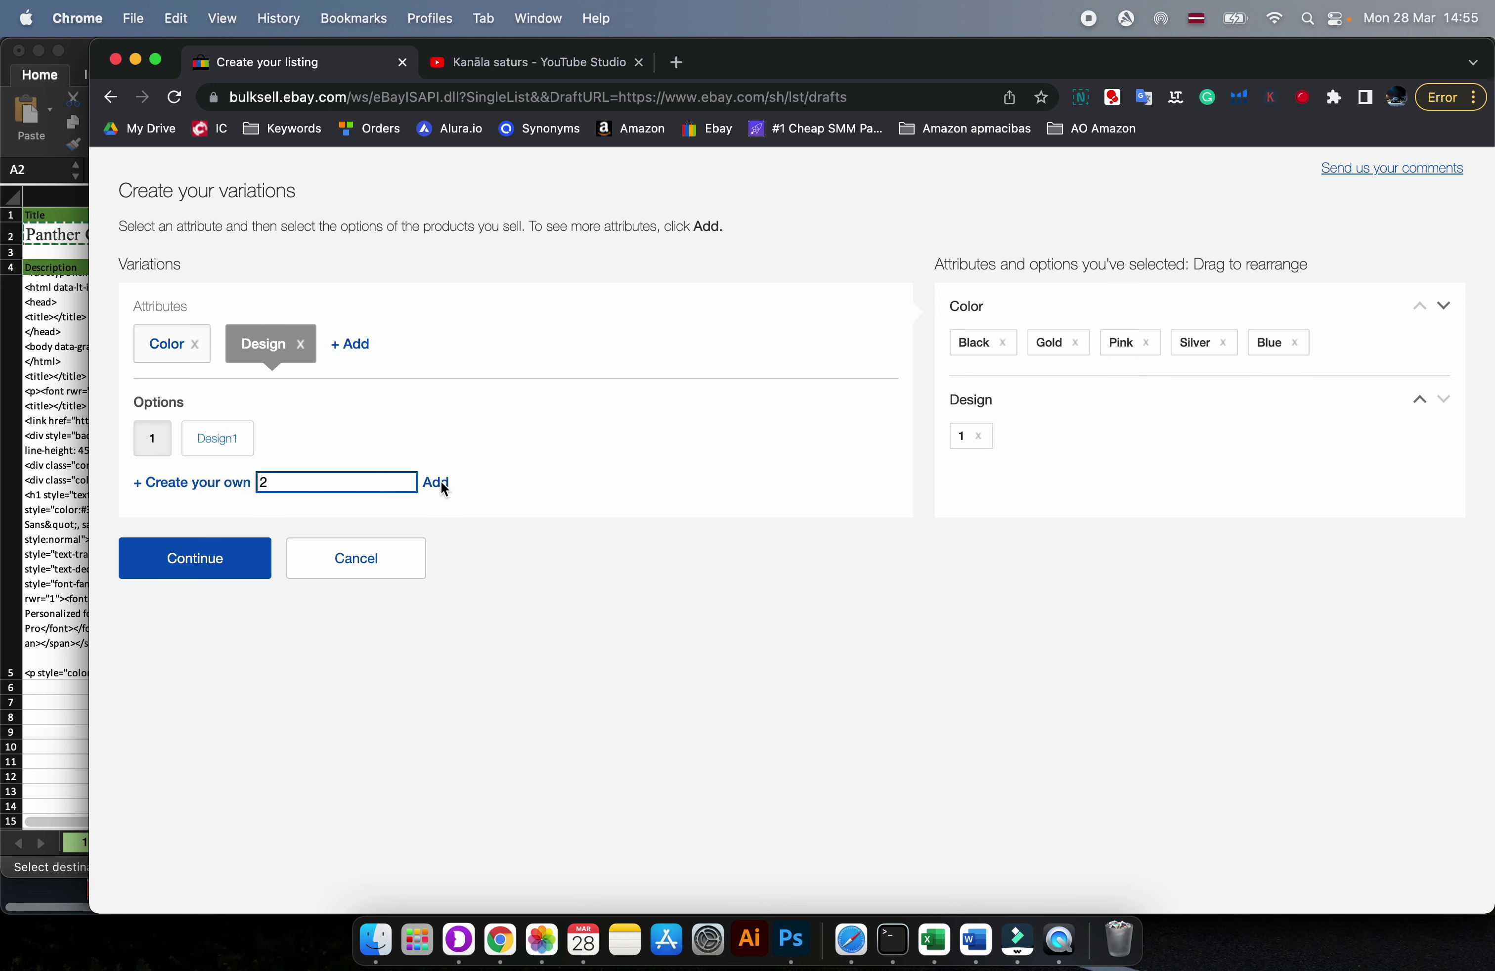
left_click(437, 482)
type("3")
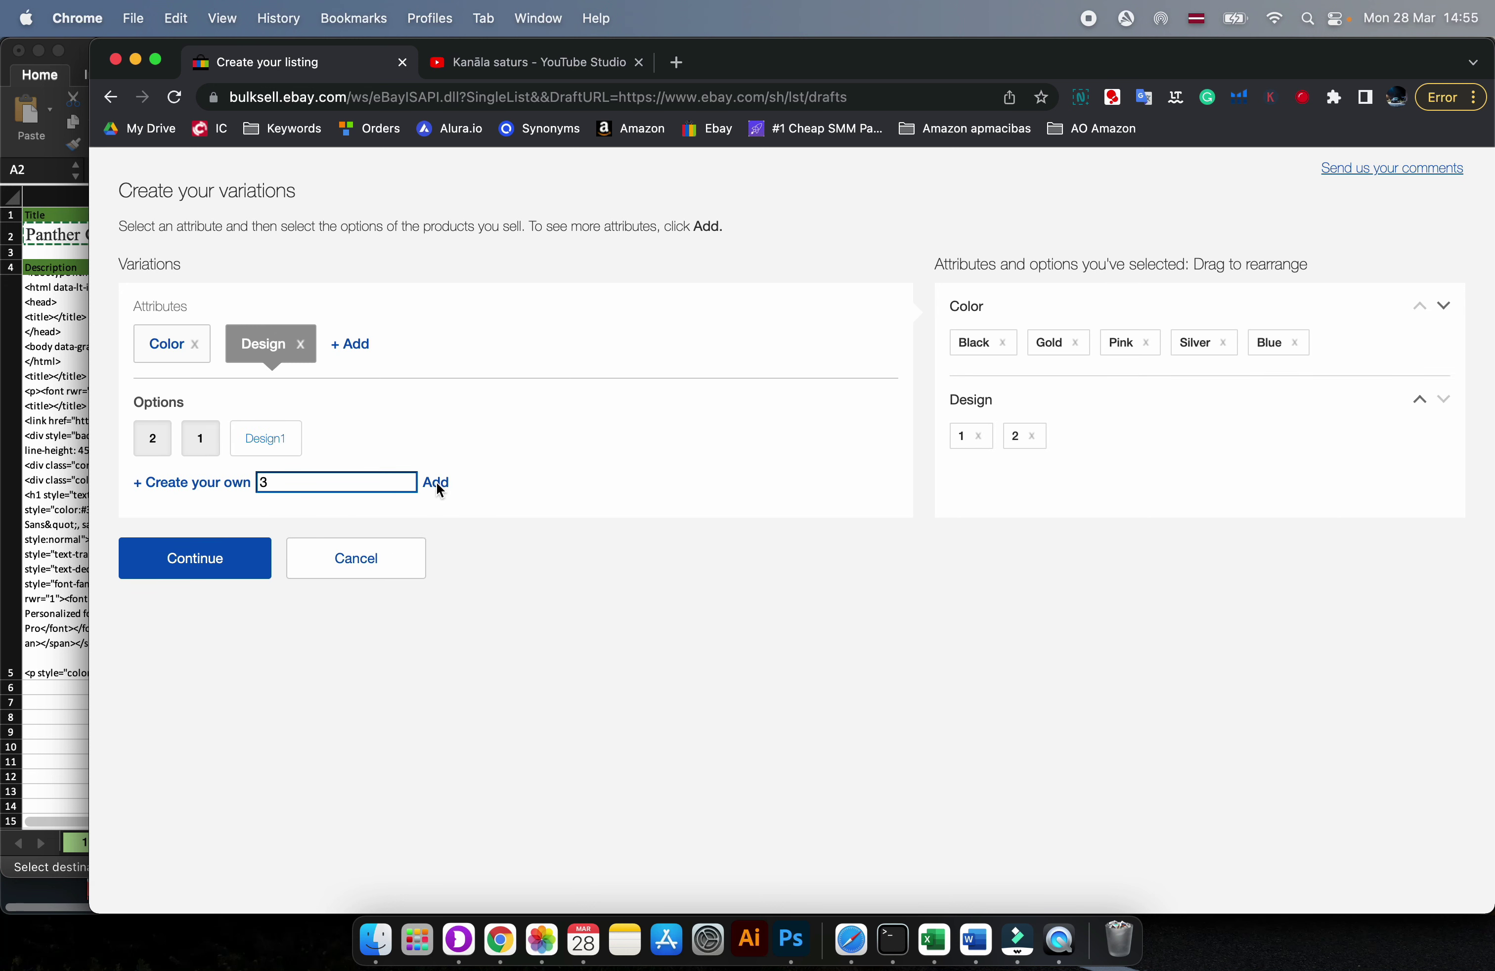
left_click(435, 481)
- Create custom Design options 4 and 5, and continue to the variation details page
left_click(204, 487)
type("4")
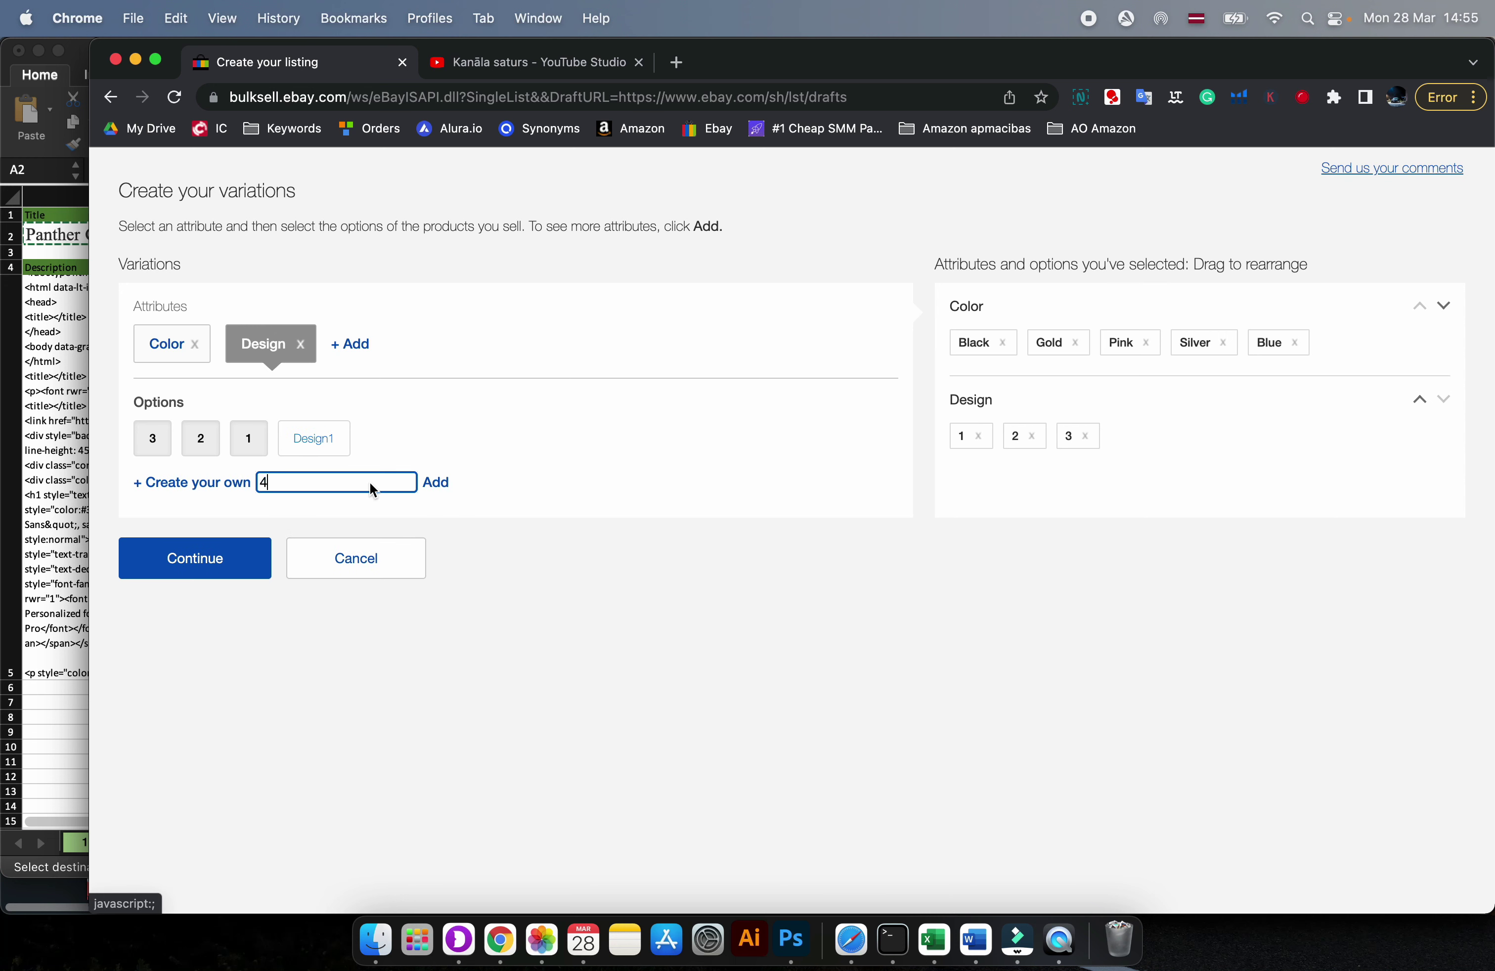
left_click(435, 483)
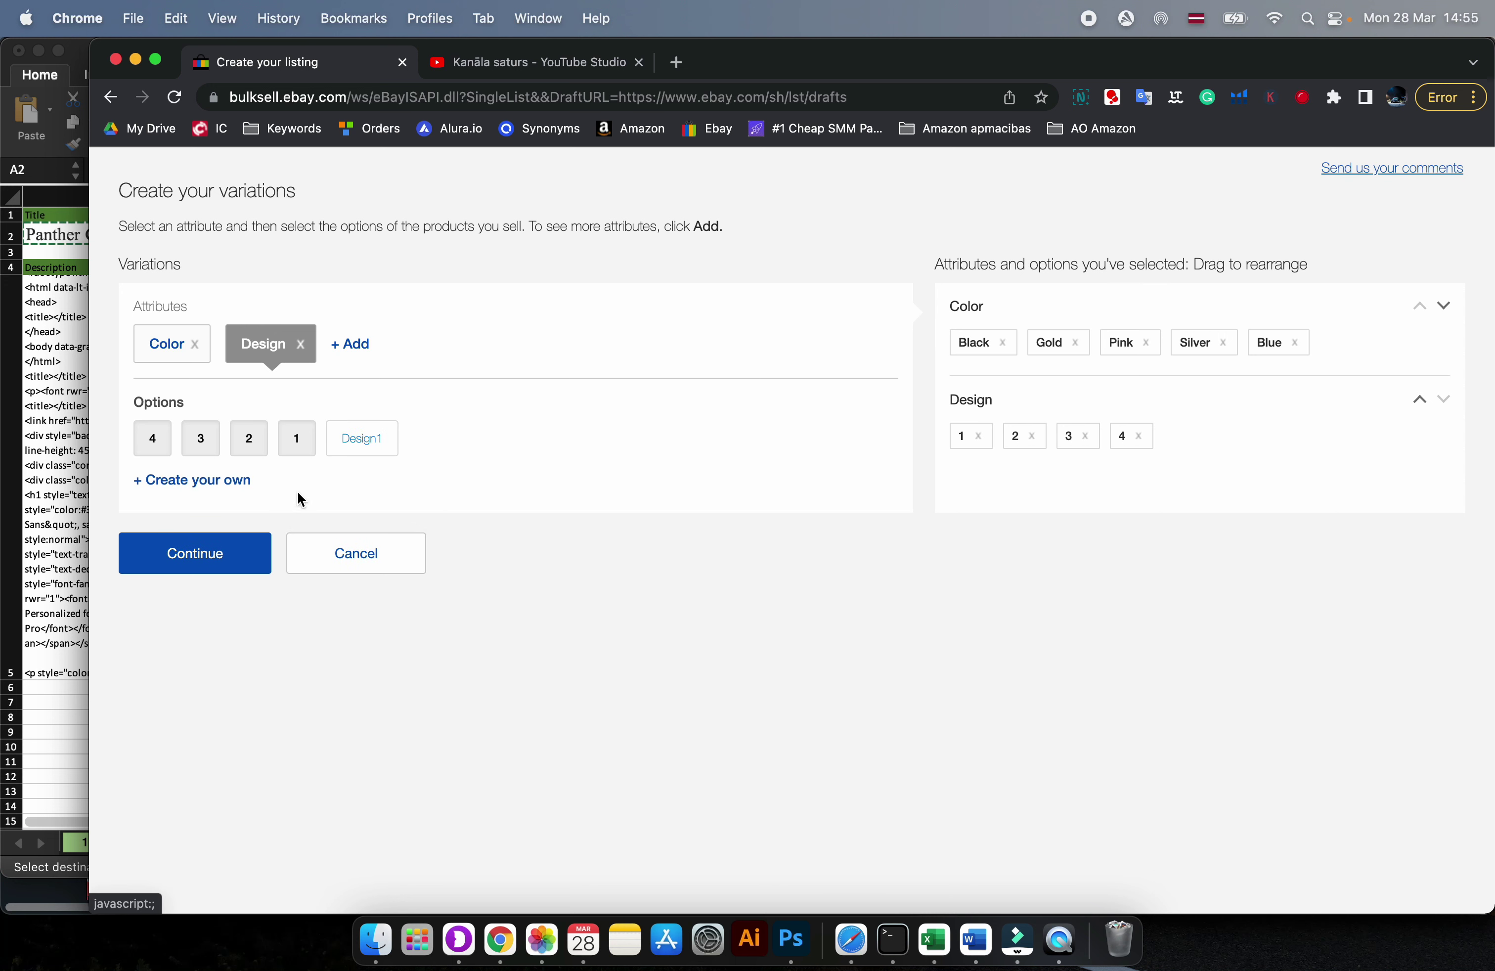
left_click(175, 479)
type("5")
left_click(438, 484)
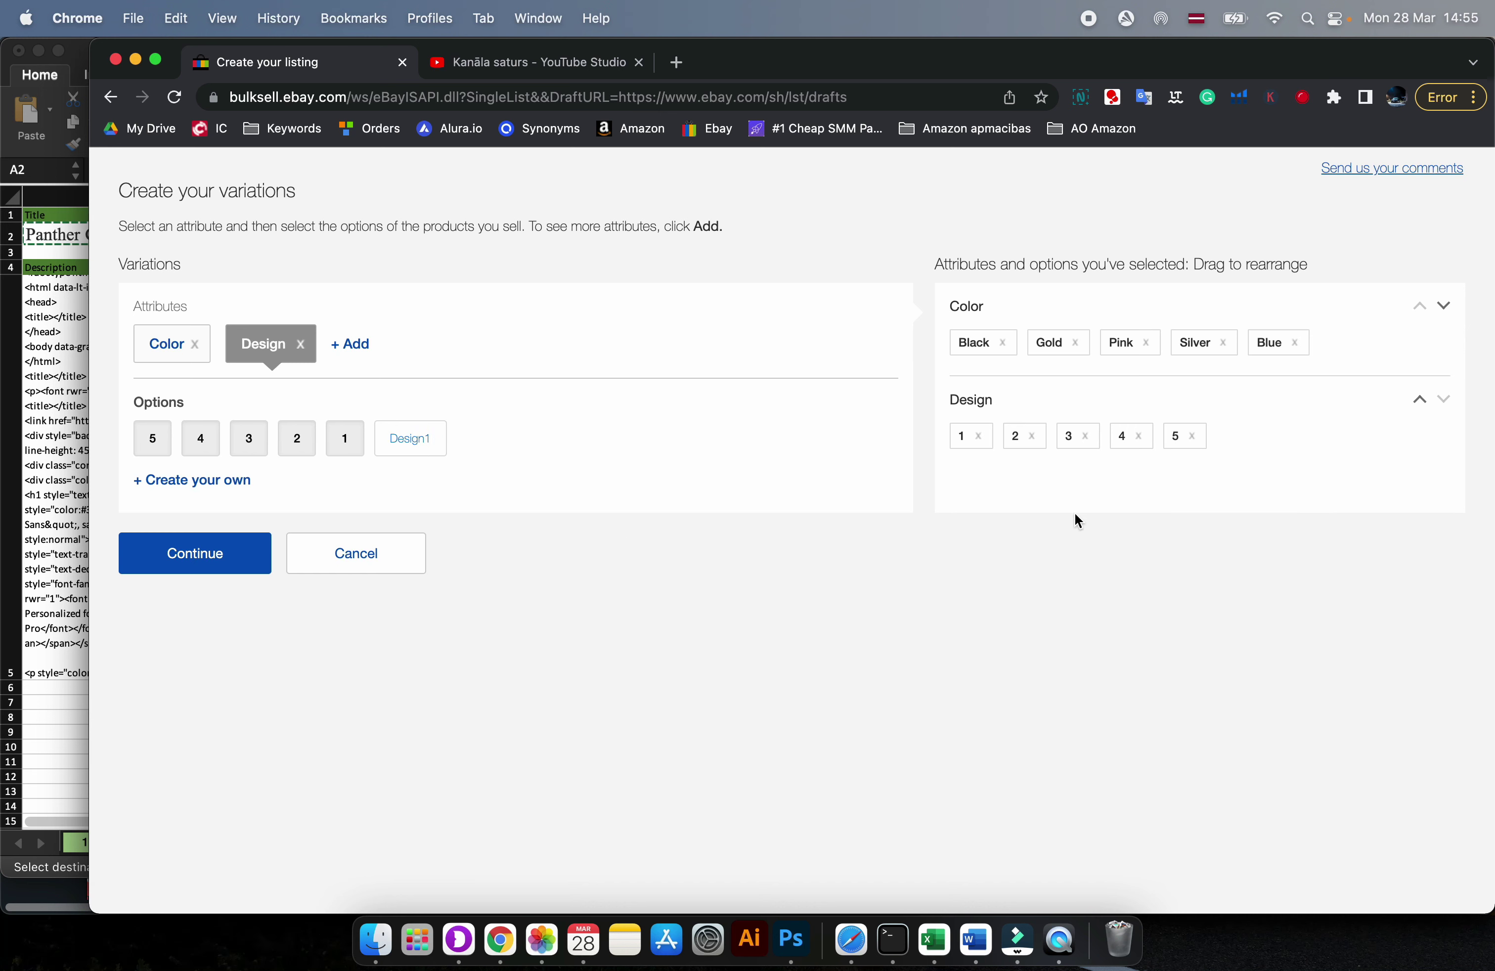
left_click(182, 563)
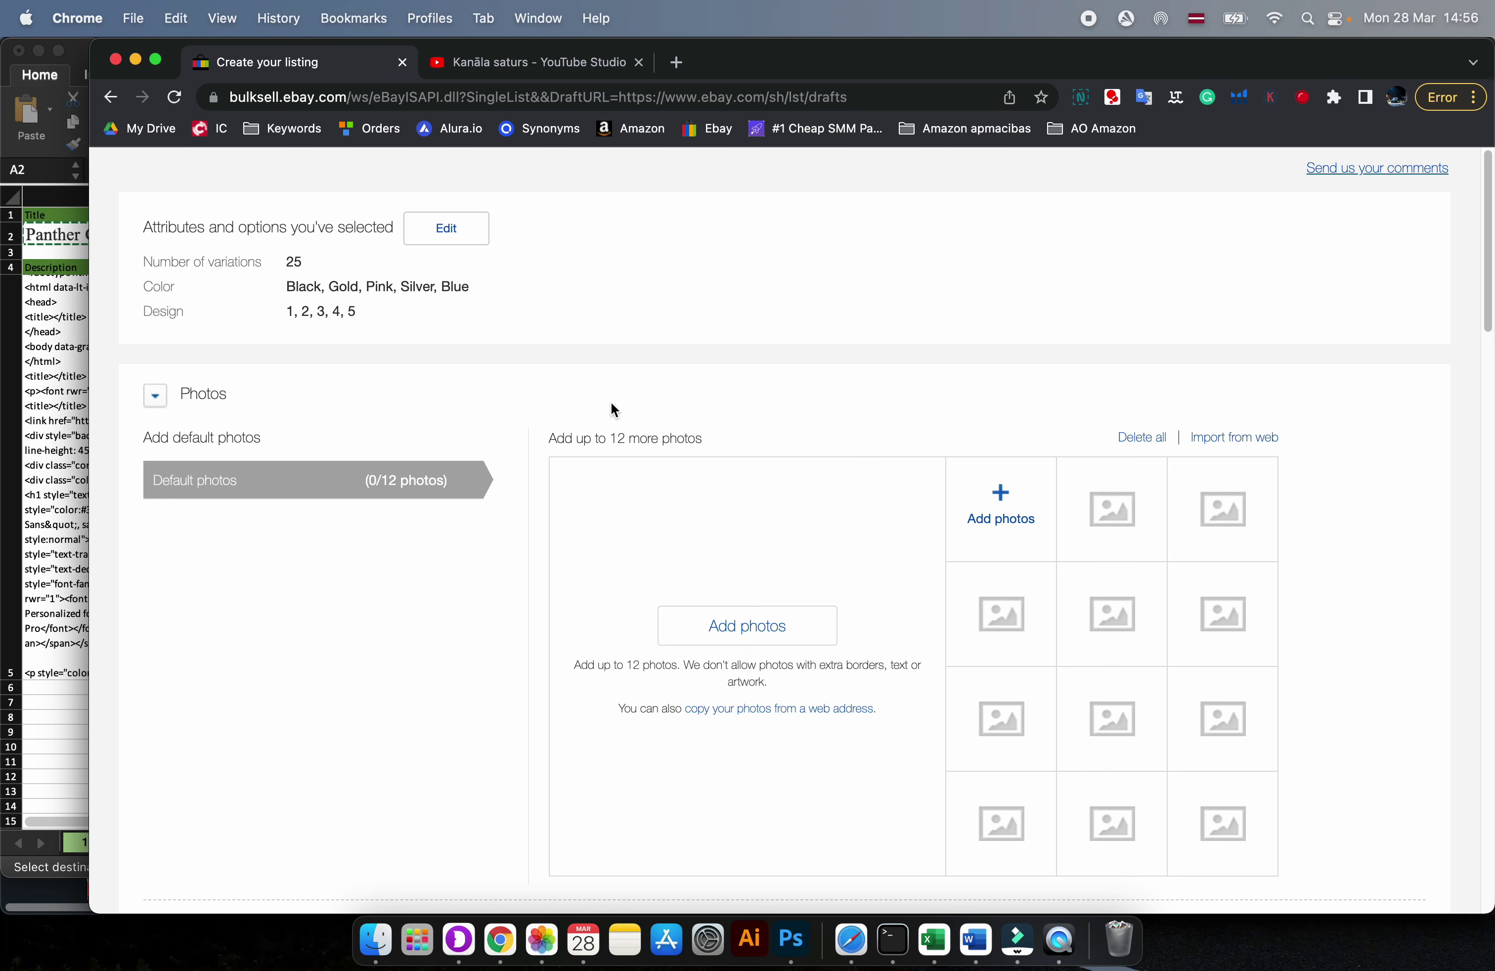
- Upload EBAY_ETSY_FOR IPHONE 1-5.jpg from the DESIGN folder as the default listing photo
scroll(386, 457, "down", 1)
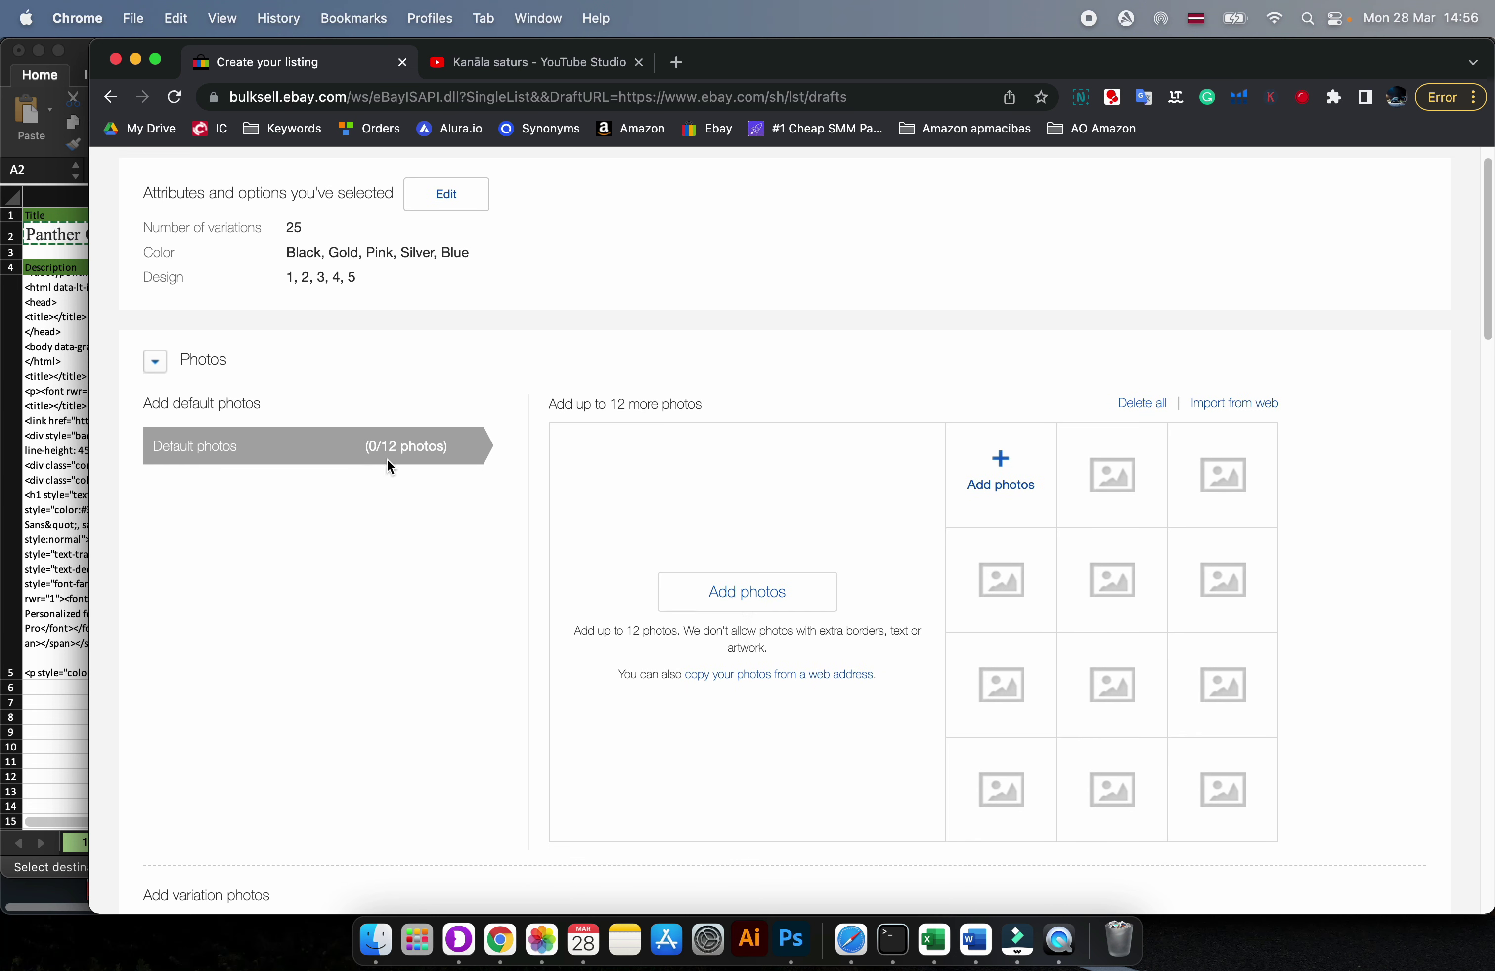
scroll(1002, 457, "down", 6)
scroll(1002, 458, "up", 7)
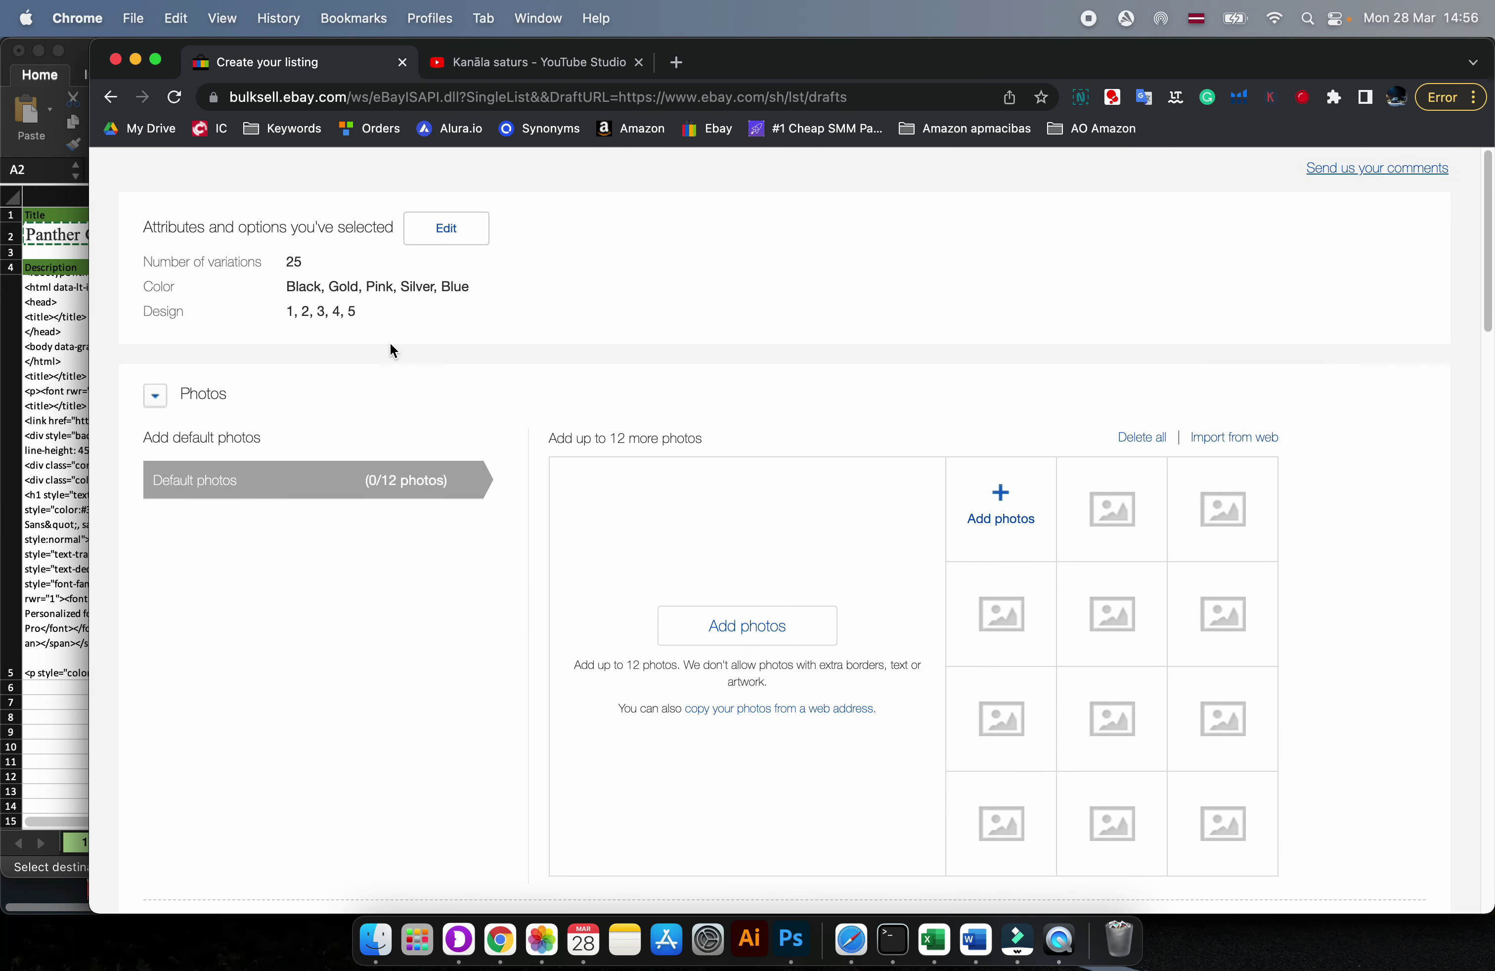
left_click(985, 508)
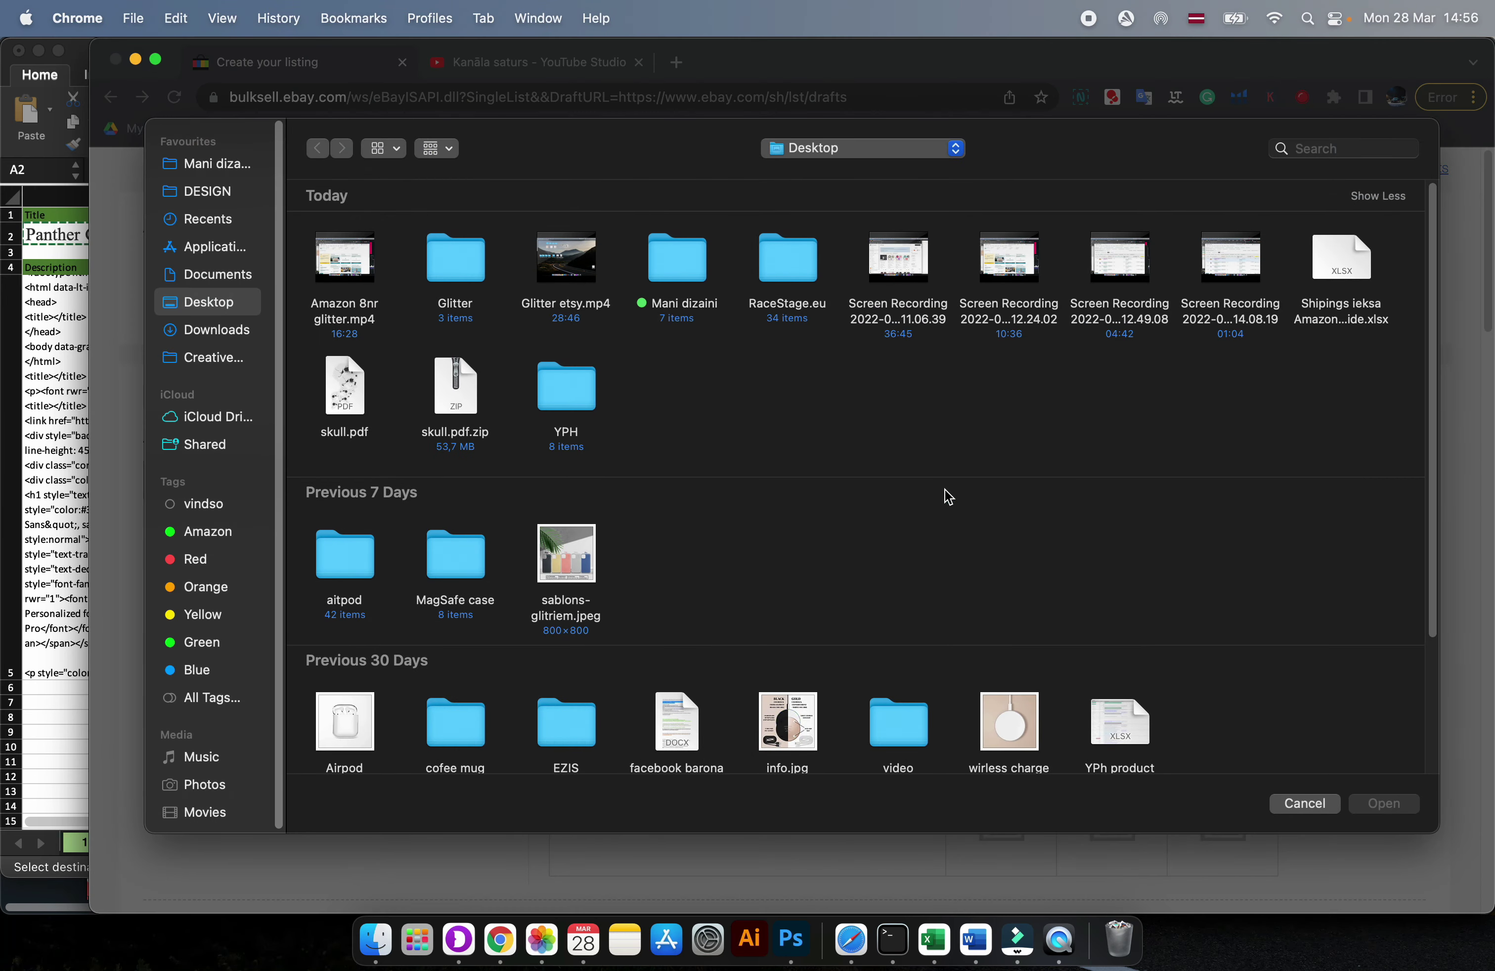
left_click(215, 196)
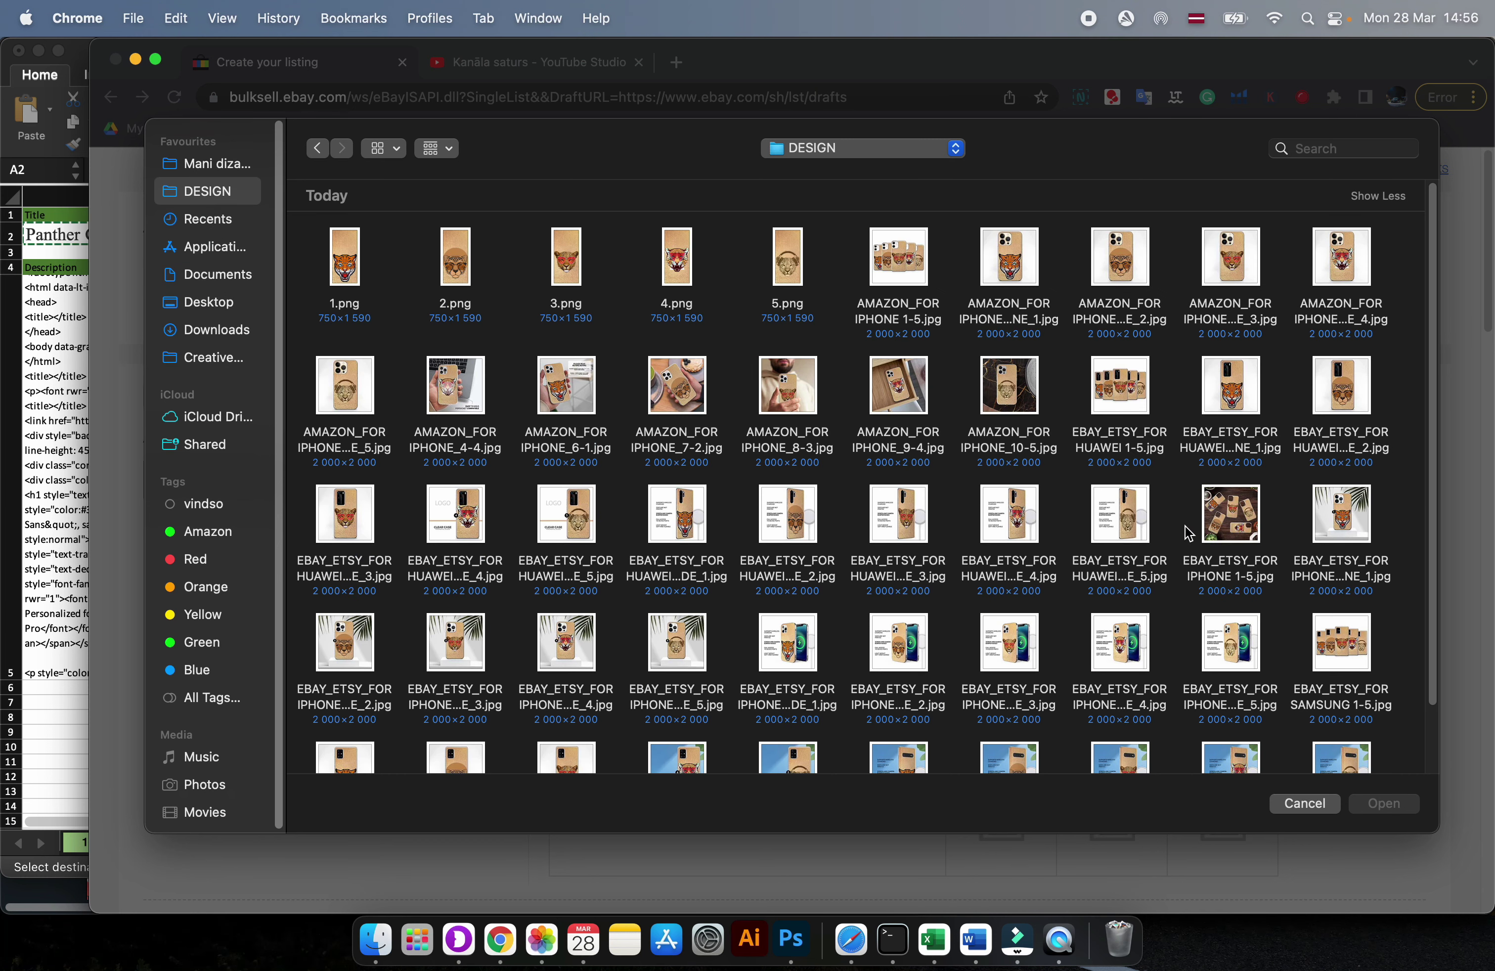
double_click(1240, 532)
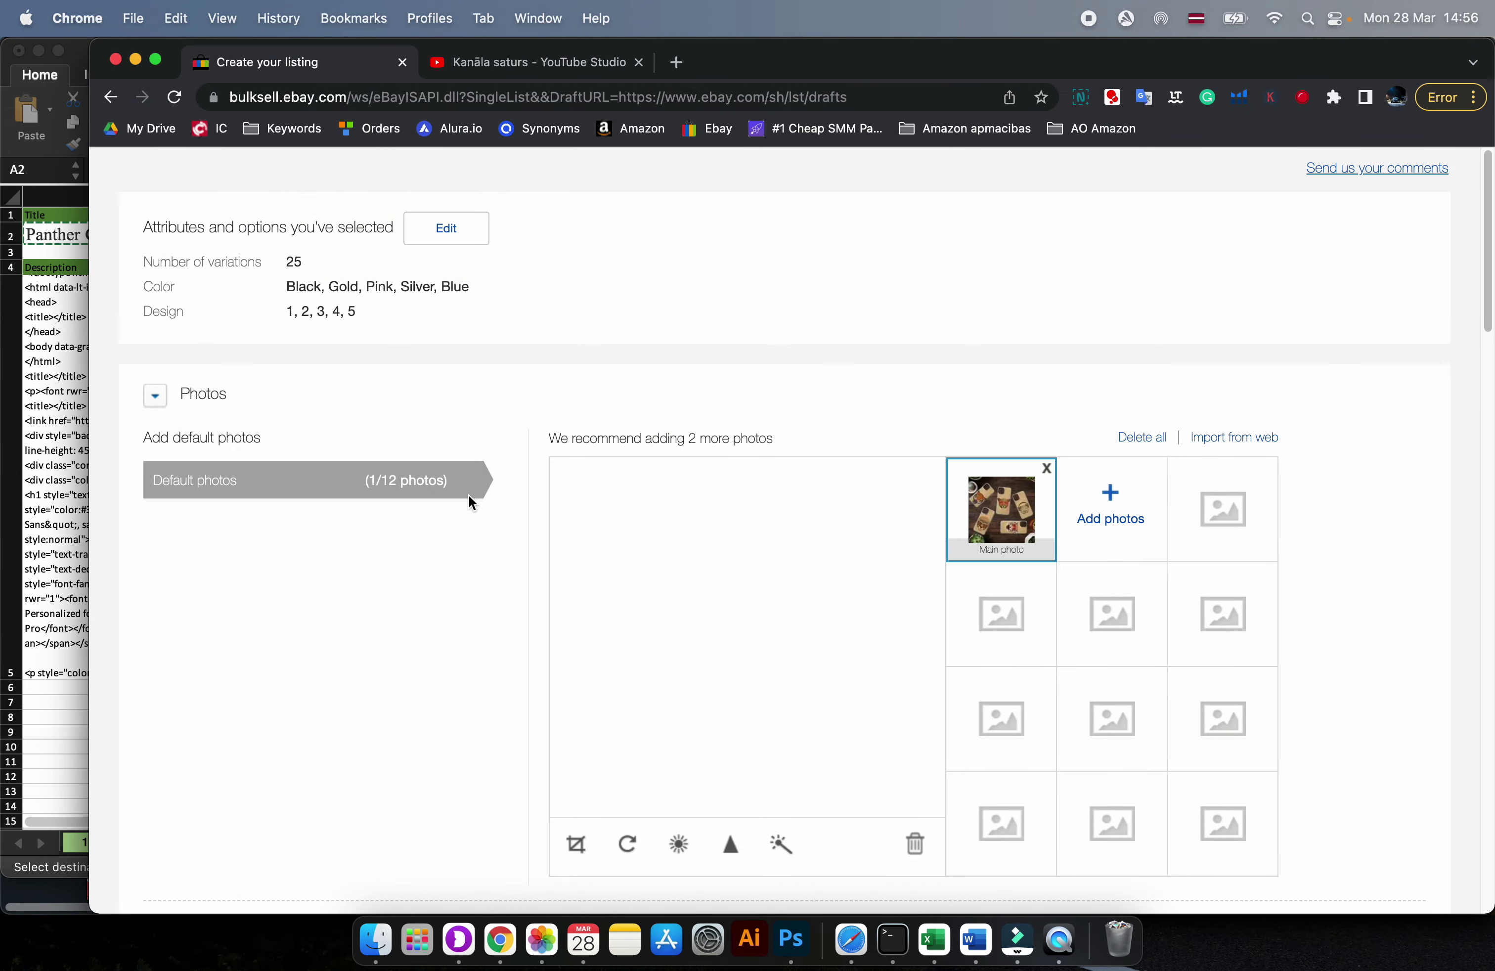
- Base the variation photos on Design and upload the EBAY_ETSY_FOR IPHONE palm-leaf photo ending in _1 for option 1
scroll(472, 462, "down", 6)
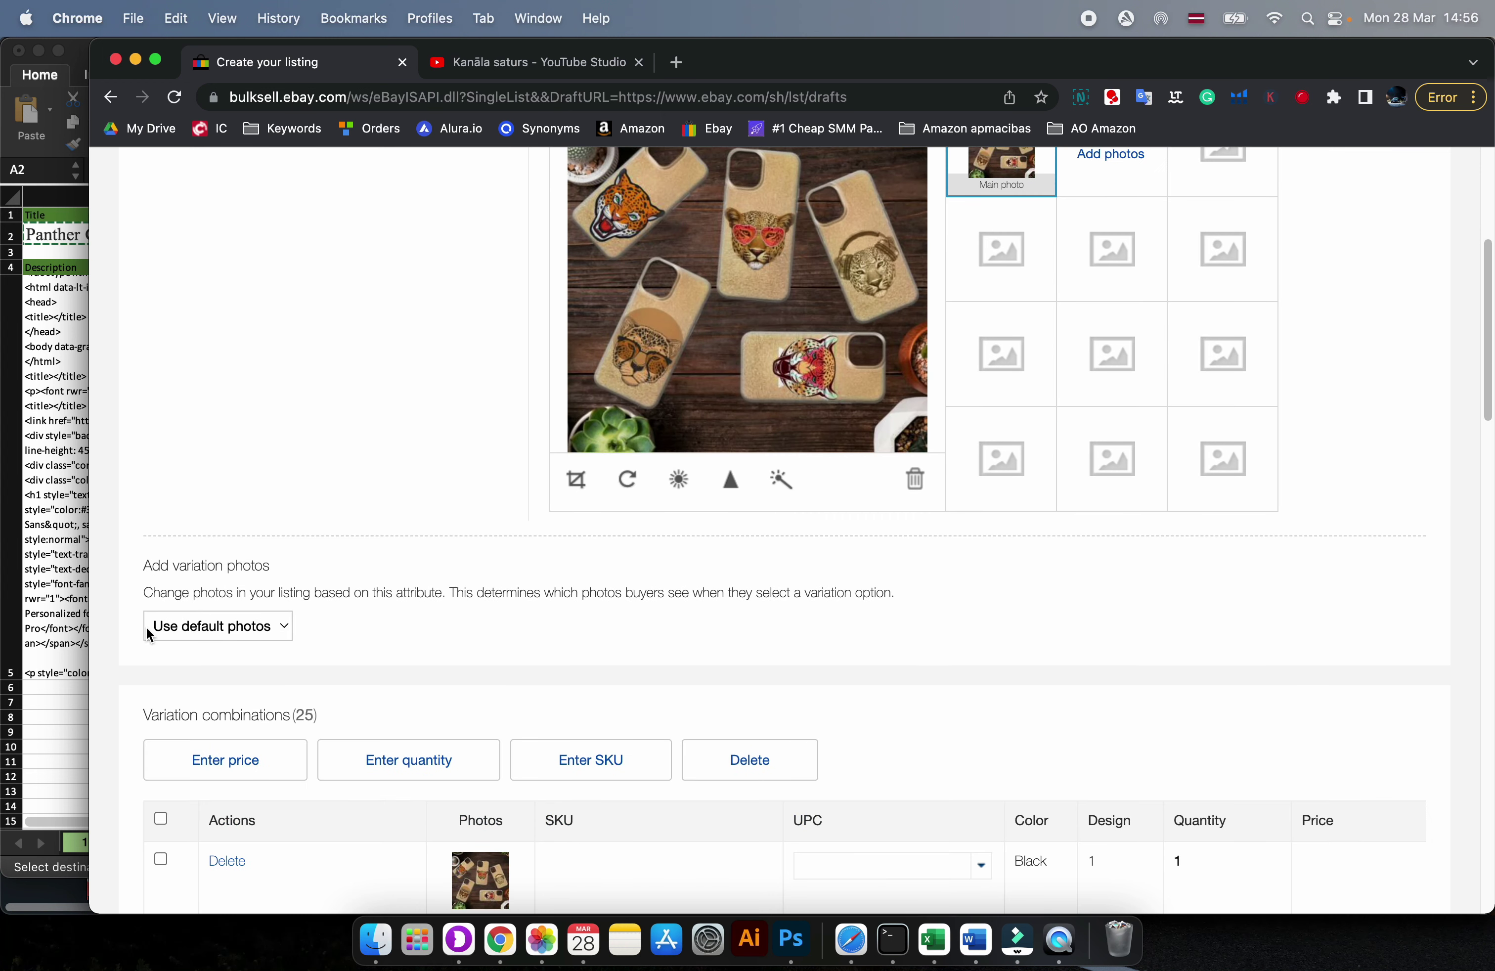
left_click(199, 630)
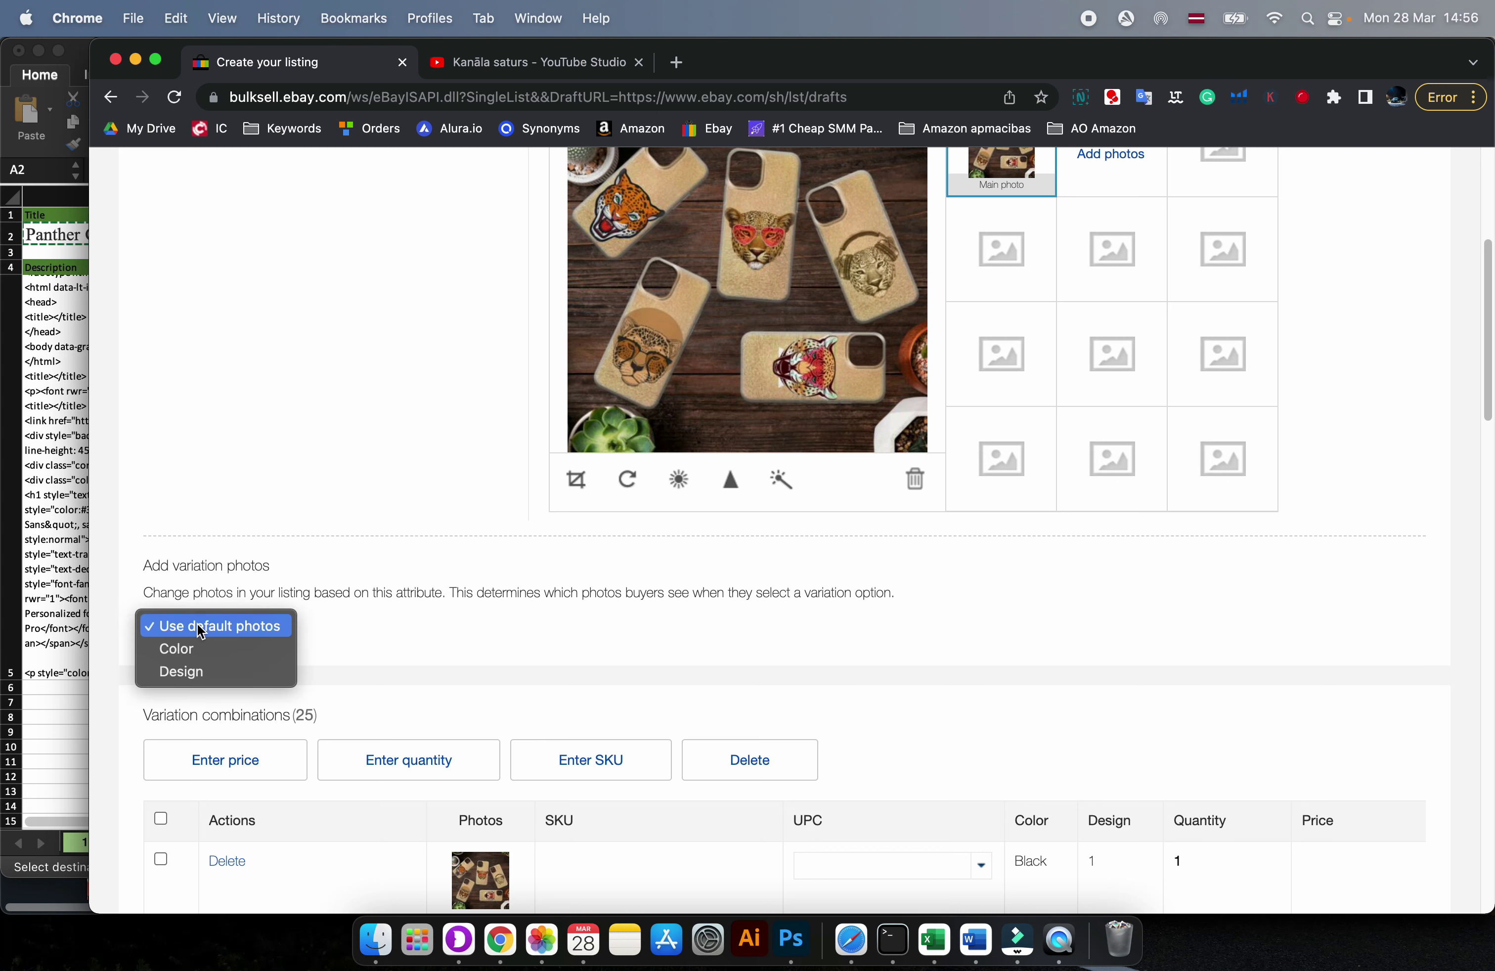
left_click(210, 672)
scroll(217, 677, "down", 3)
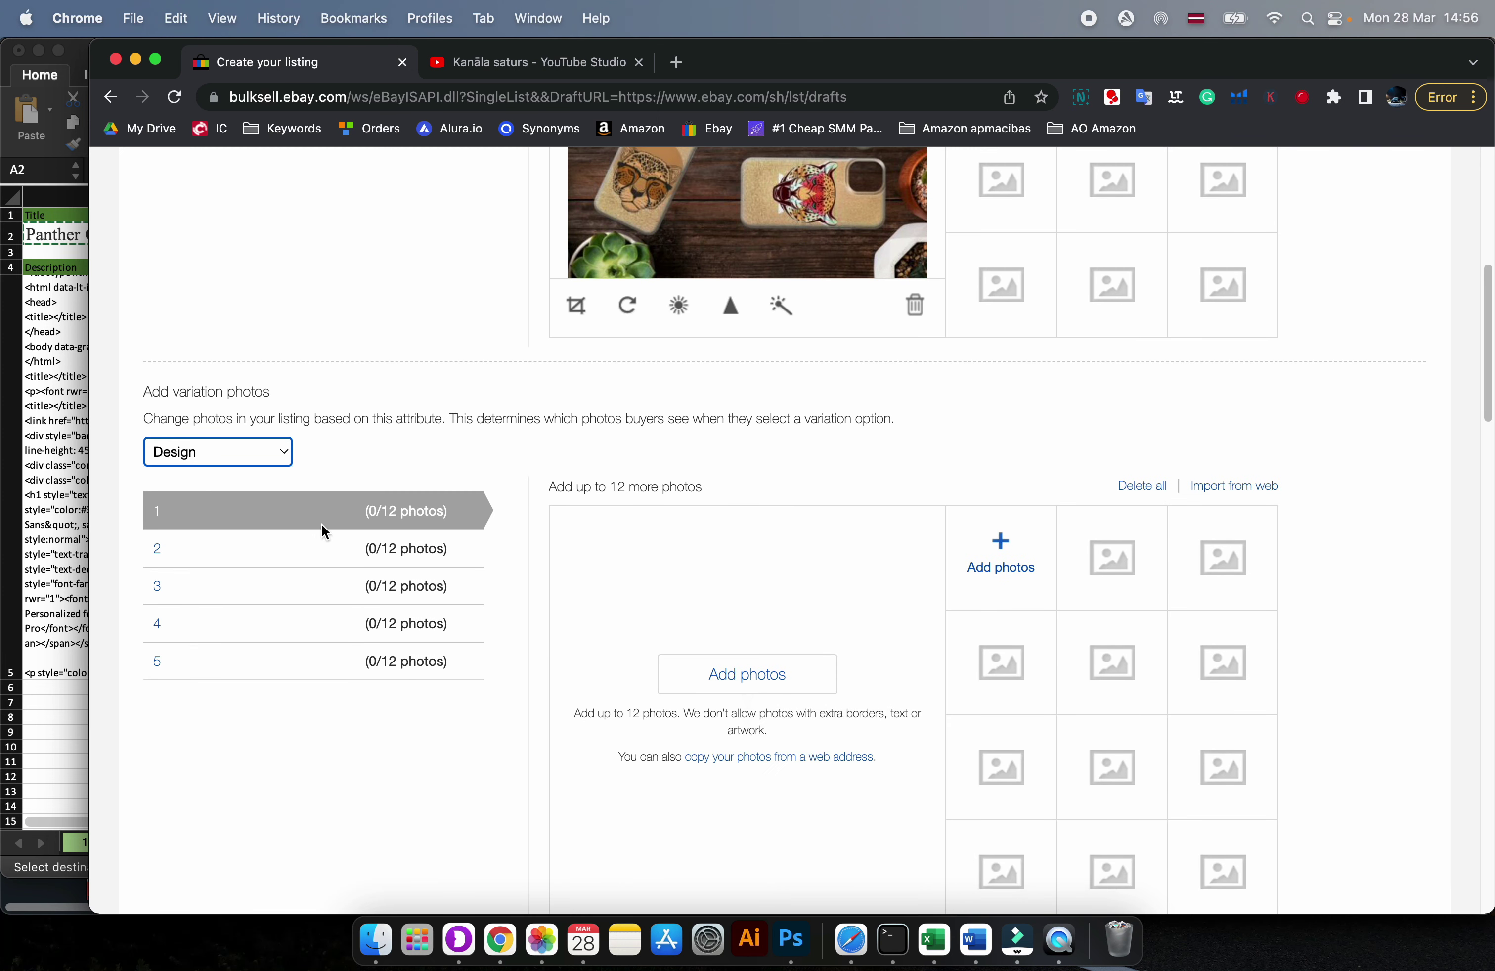
left_click(1000, 547)
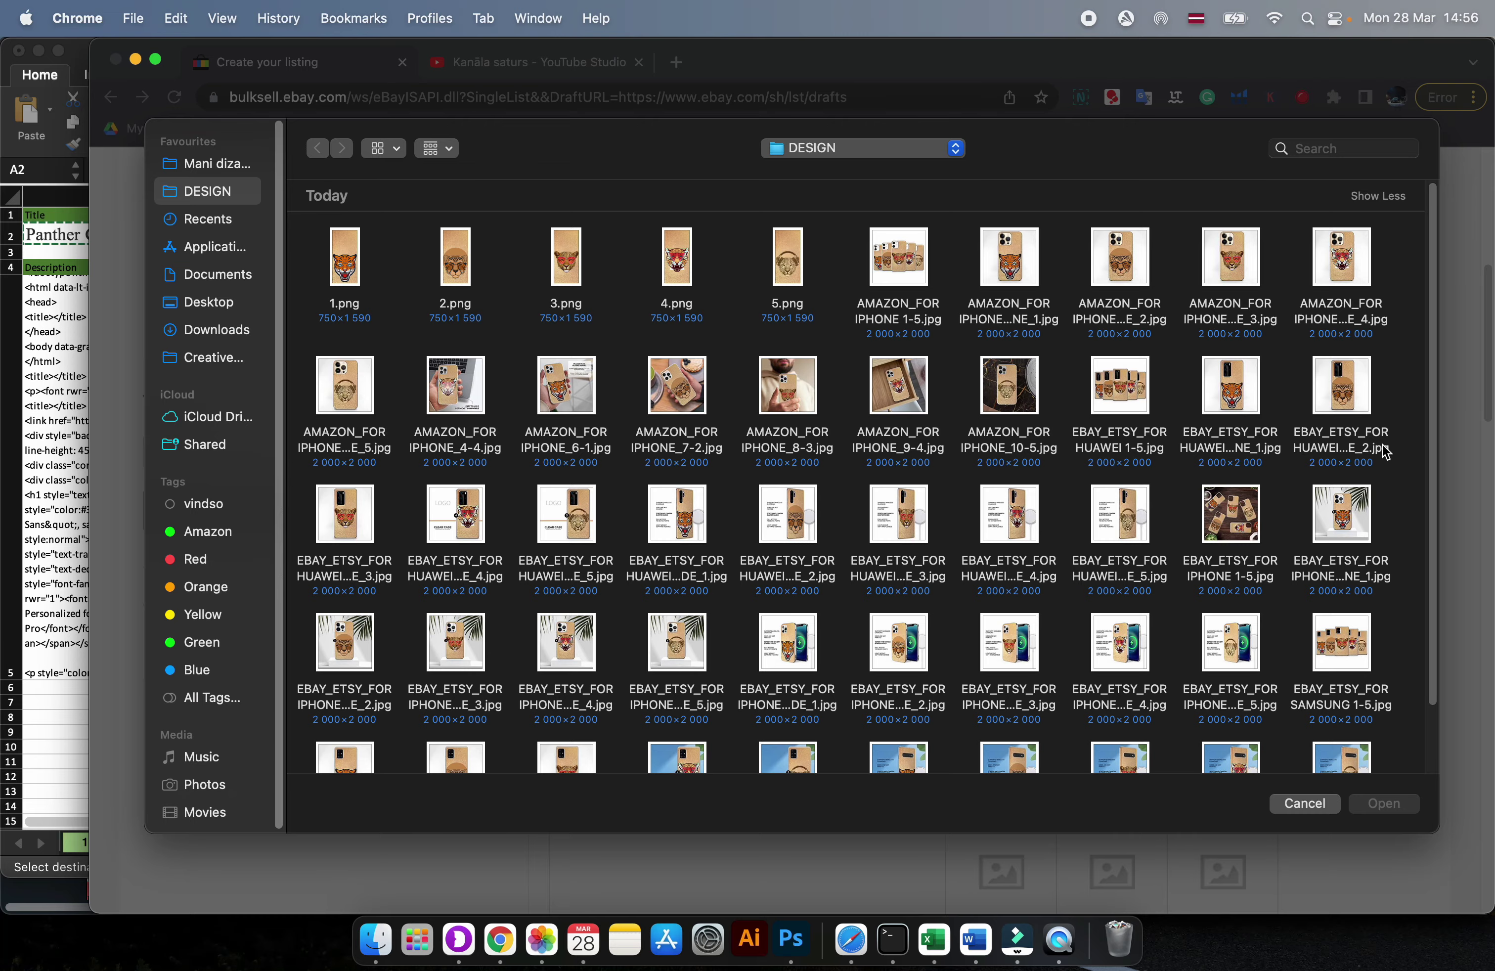
double_click(1330, 520)
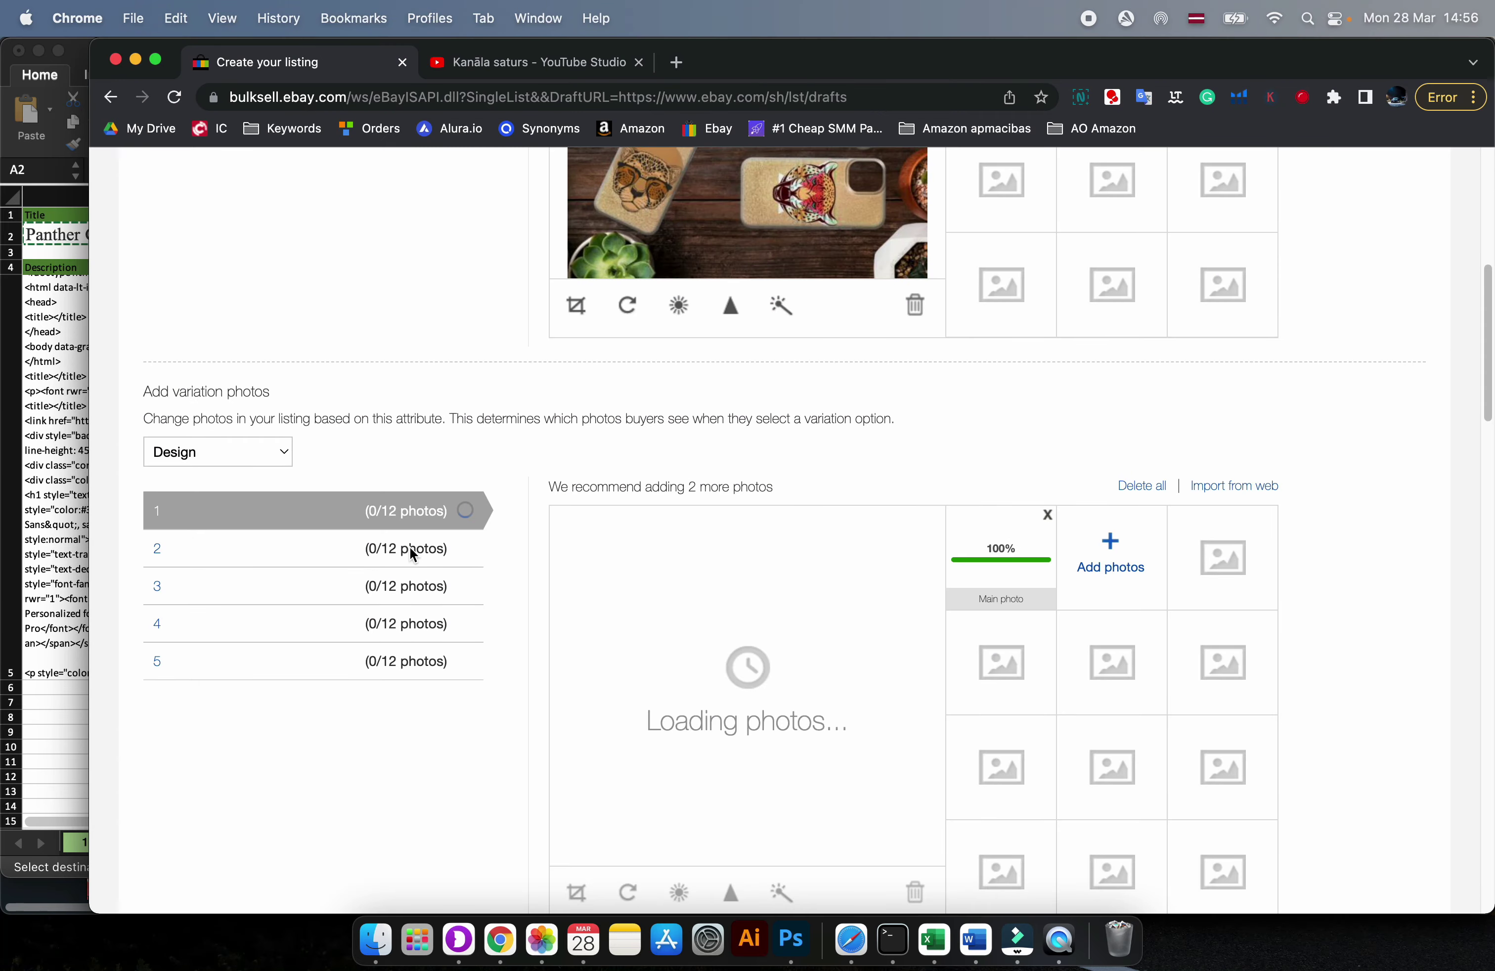
- Upload the matching EBAY_ETSY_FOR IPHONE palm-leaf photos ending in _2 and _3 for Design options 2 and 3
left_click(411, 550)
left_click(993, 535)
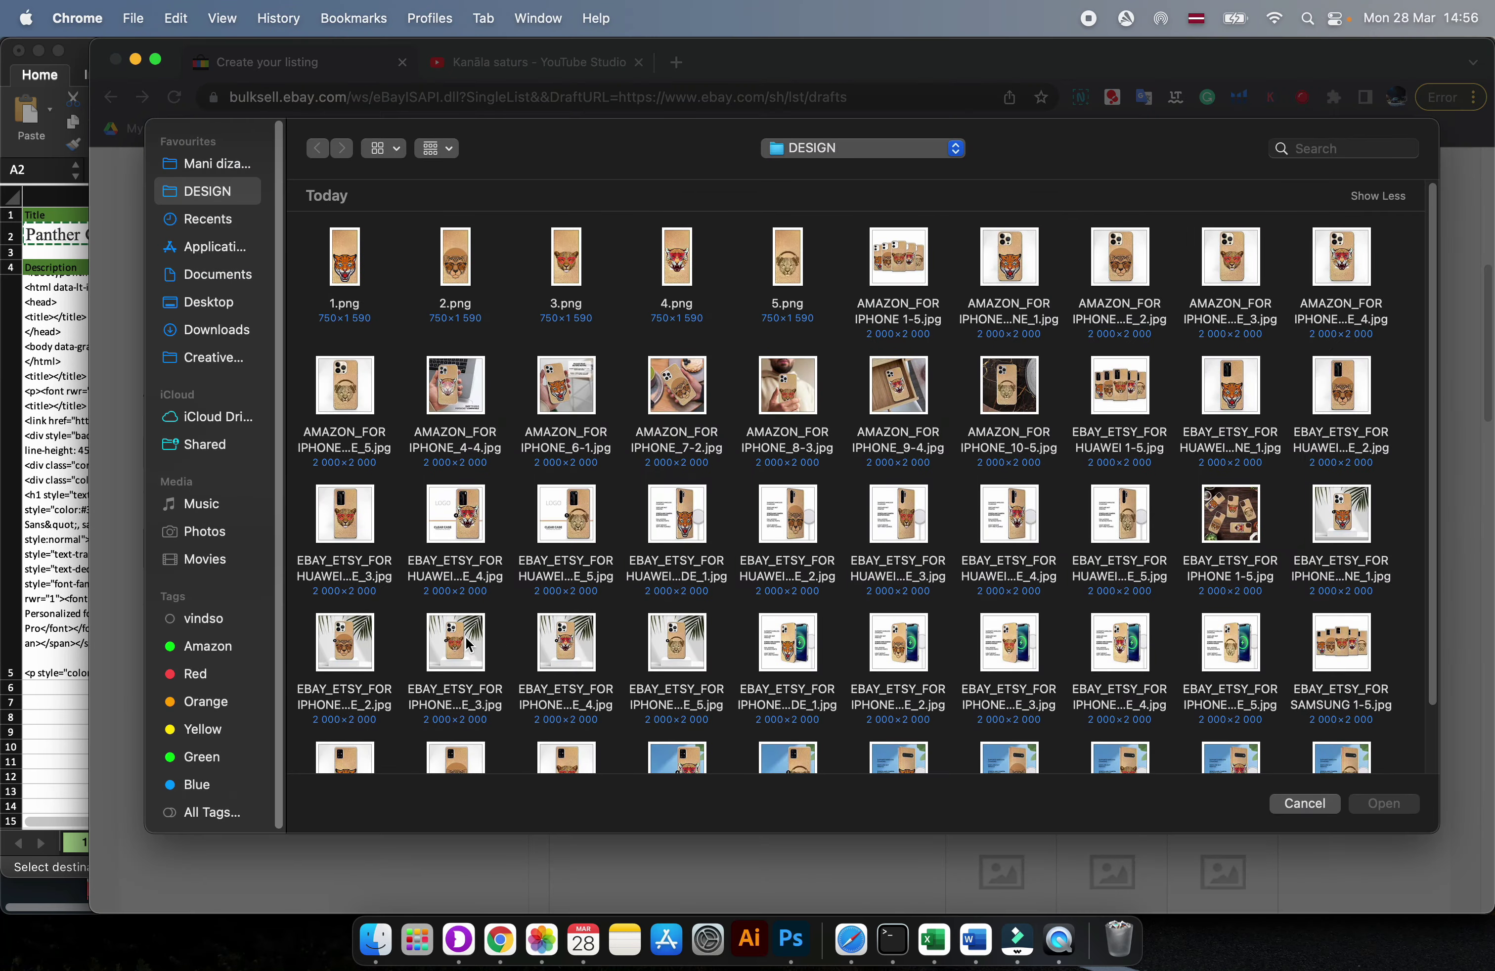
left_click(365, 646)
double_click(365, 646)
left_click(346, 580)
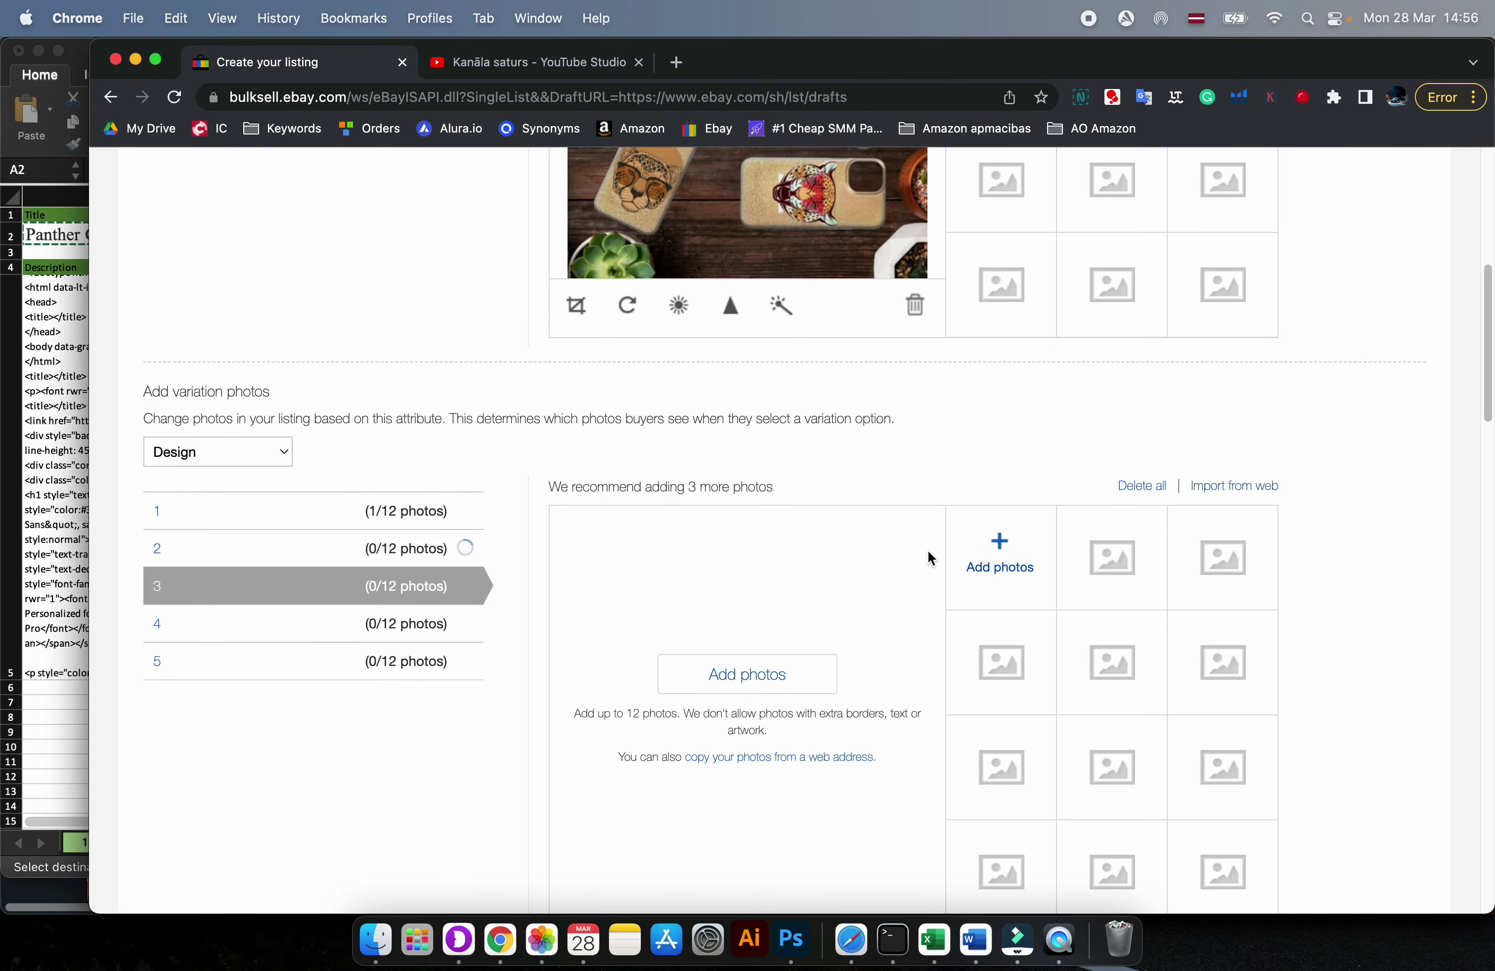
left_click(864, 570)
left_click(454, 650)
double_click(453, 650)
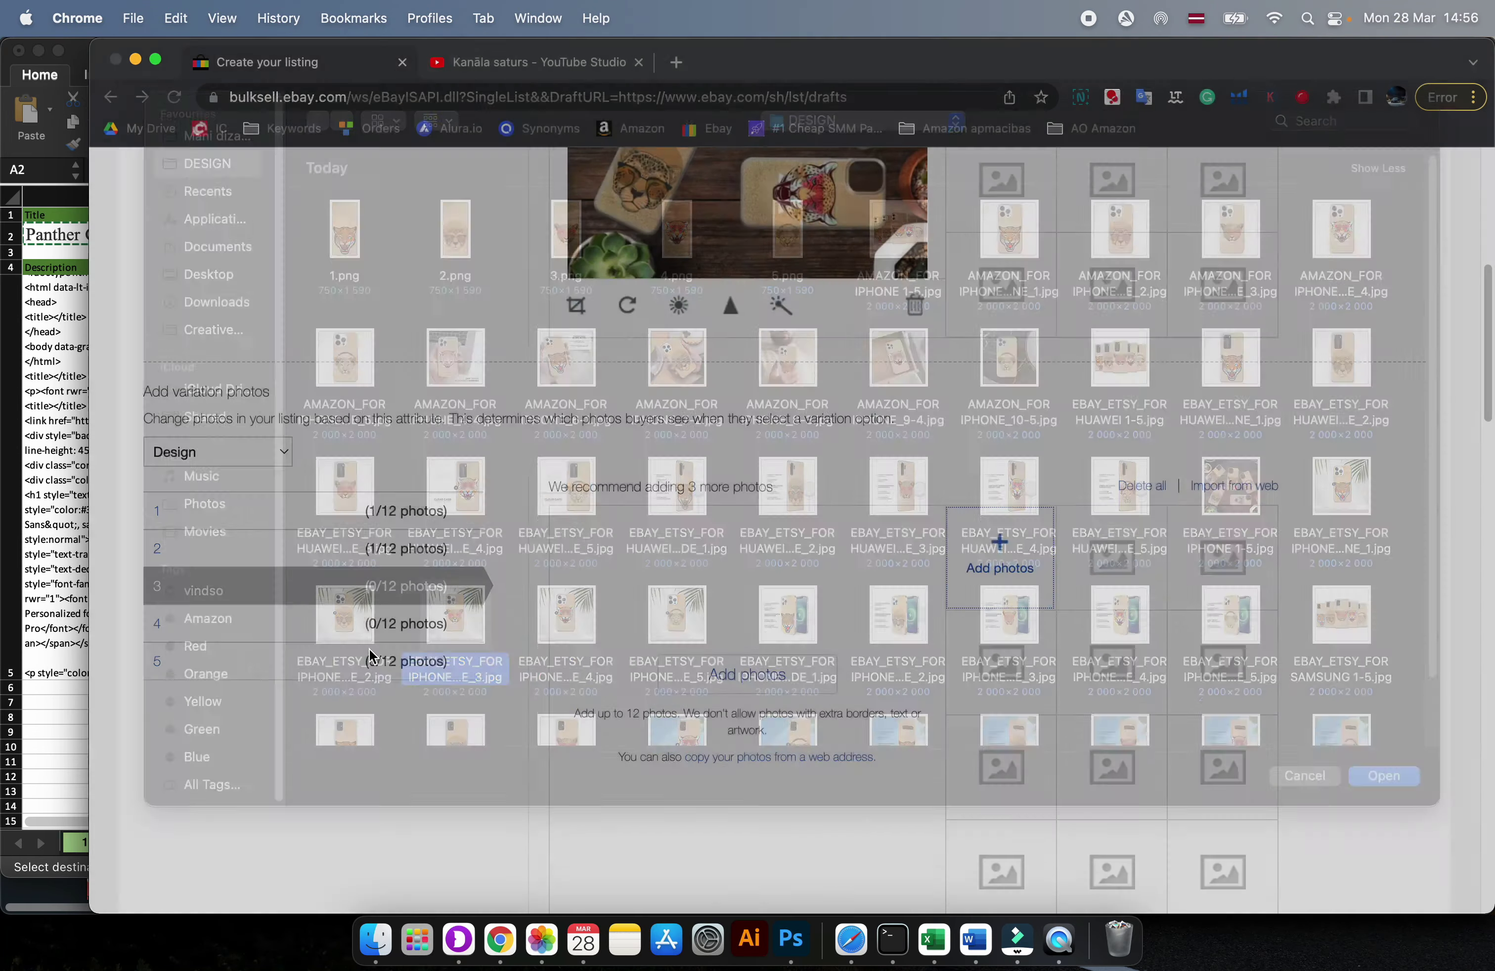
- Upload the EBAY_ETSY_FOR IPHONE palm-leaf photos ending in _4 and _5 for Design options 4 and 5, and check the photos of options 4 and 3
left_click(350, 627)
left_click(961, 577)
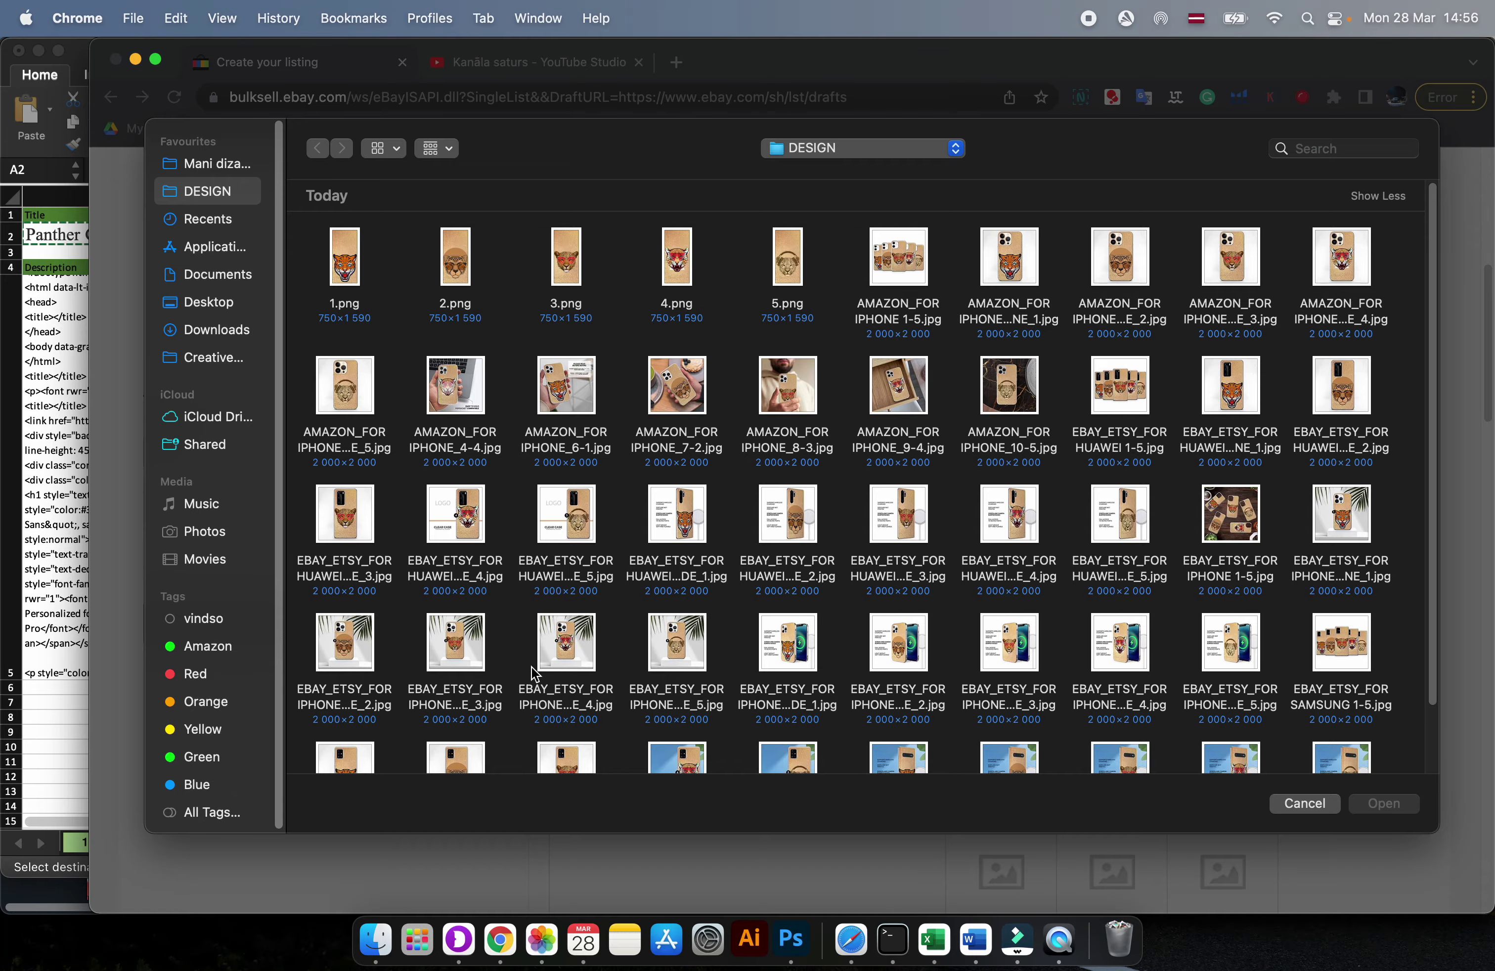
left_click(563, 643)
double_click(562, 643)
left_click(321, 662)
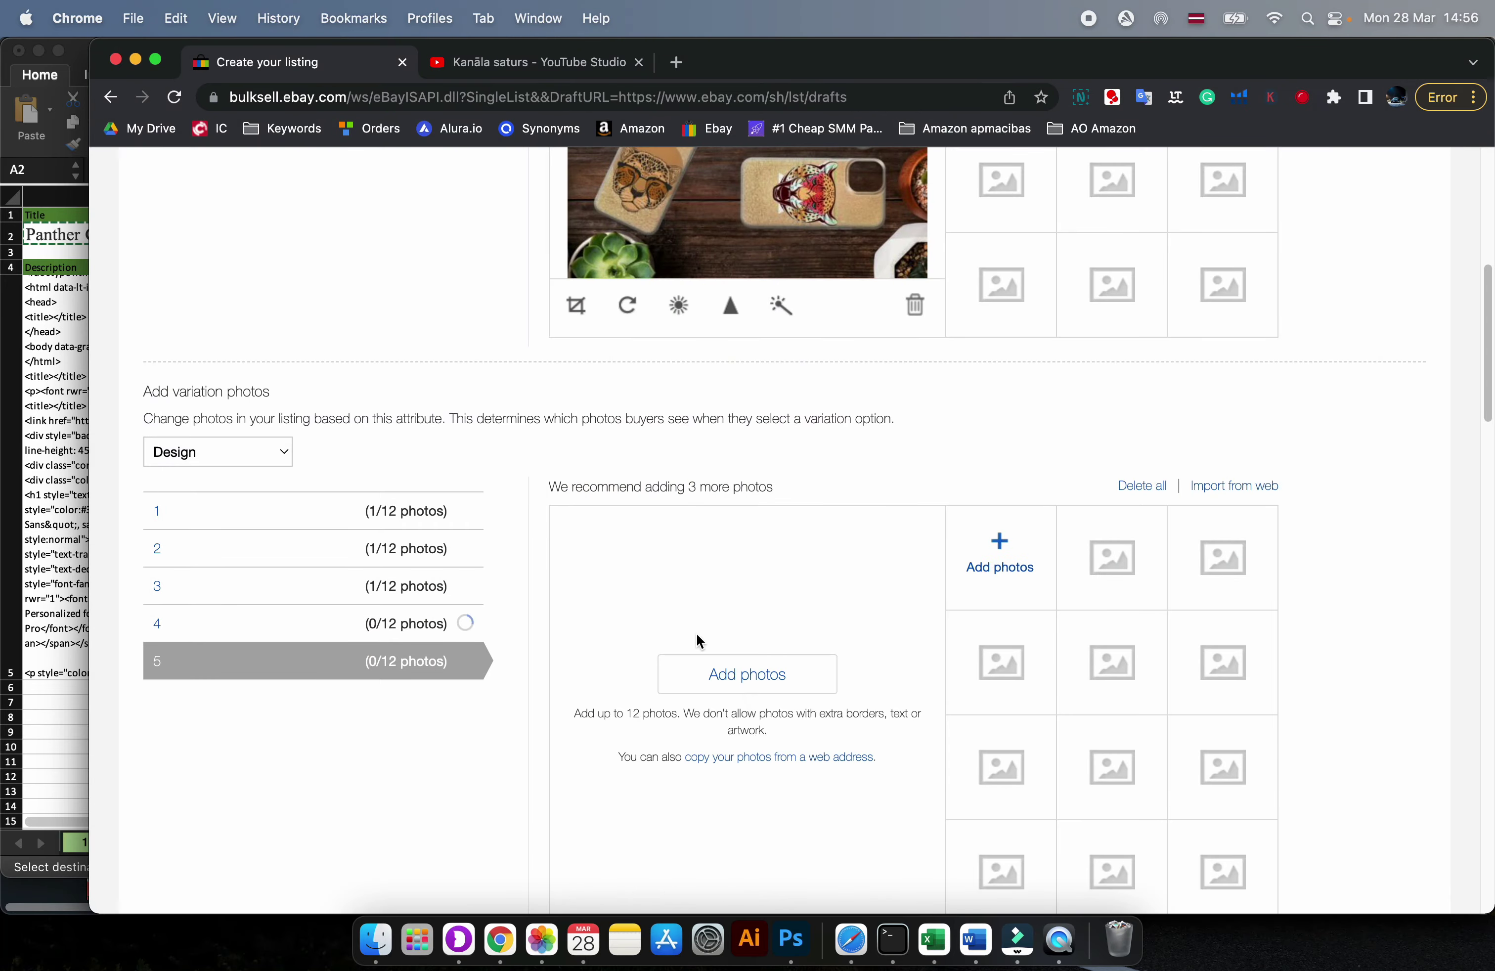
left_click(998, 568)
left_click(679, 646)
double_click(679, 646)
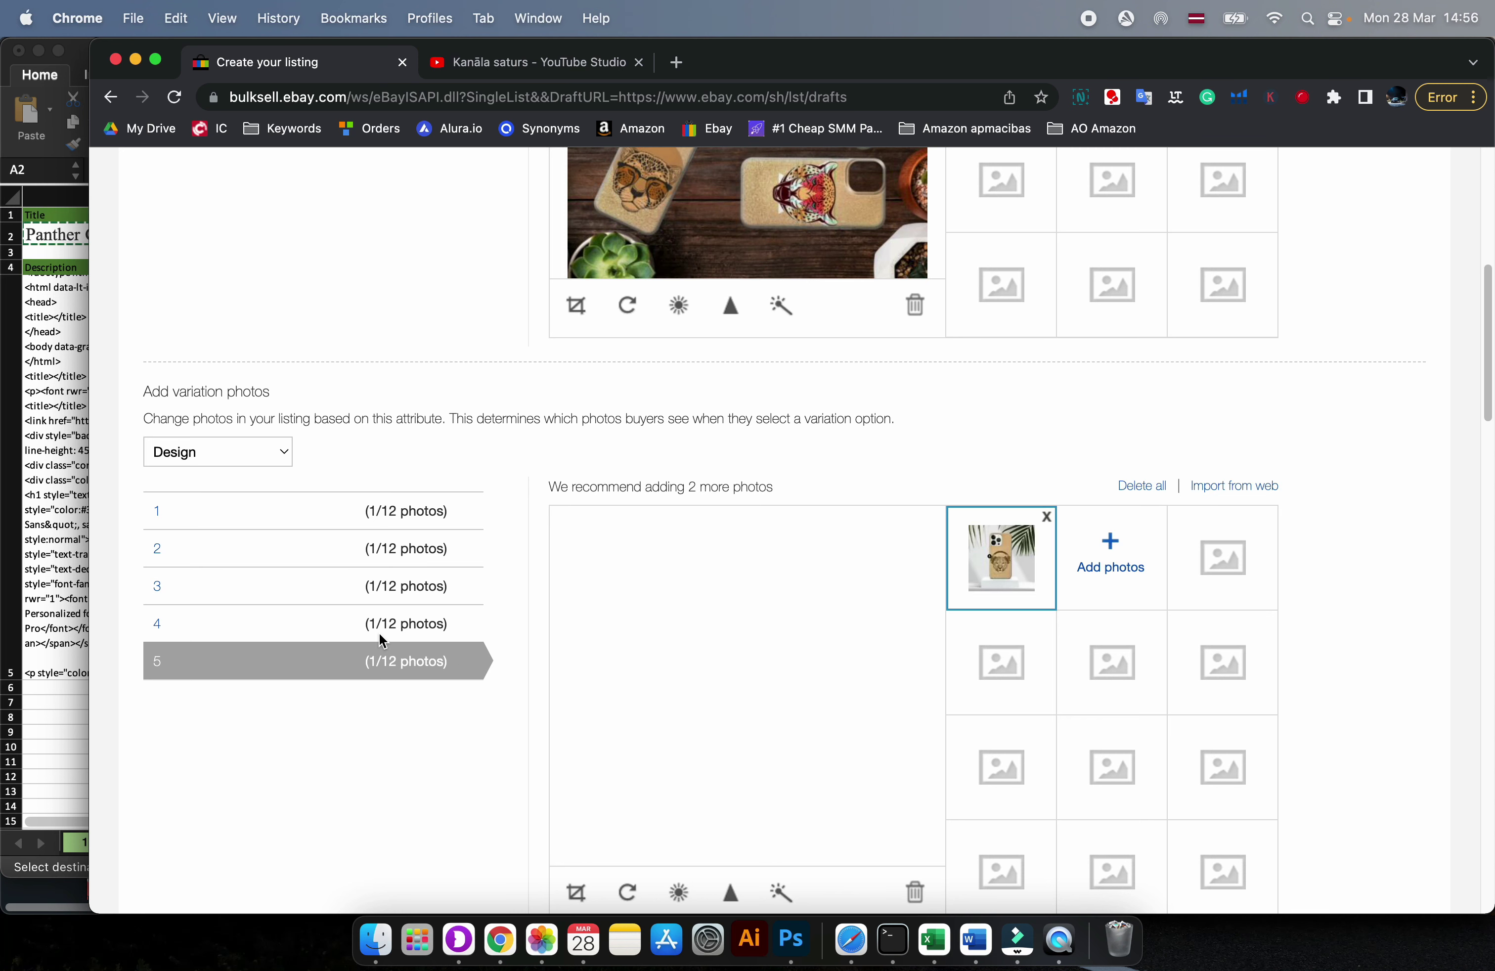
left_click(296, 618)
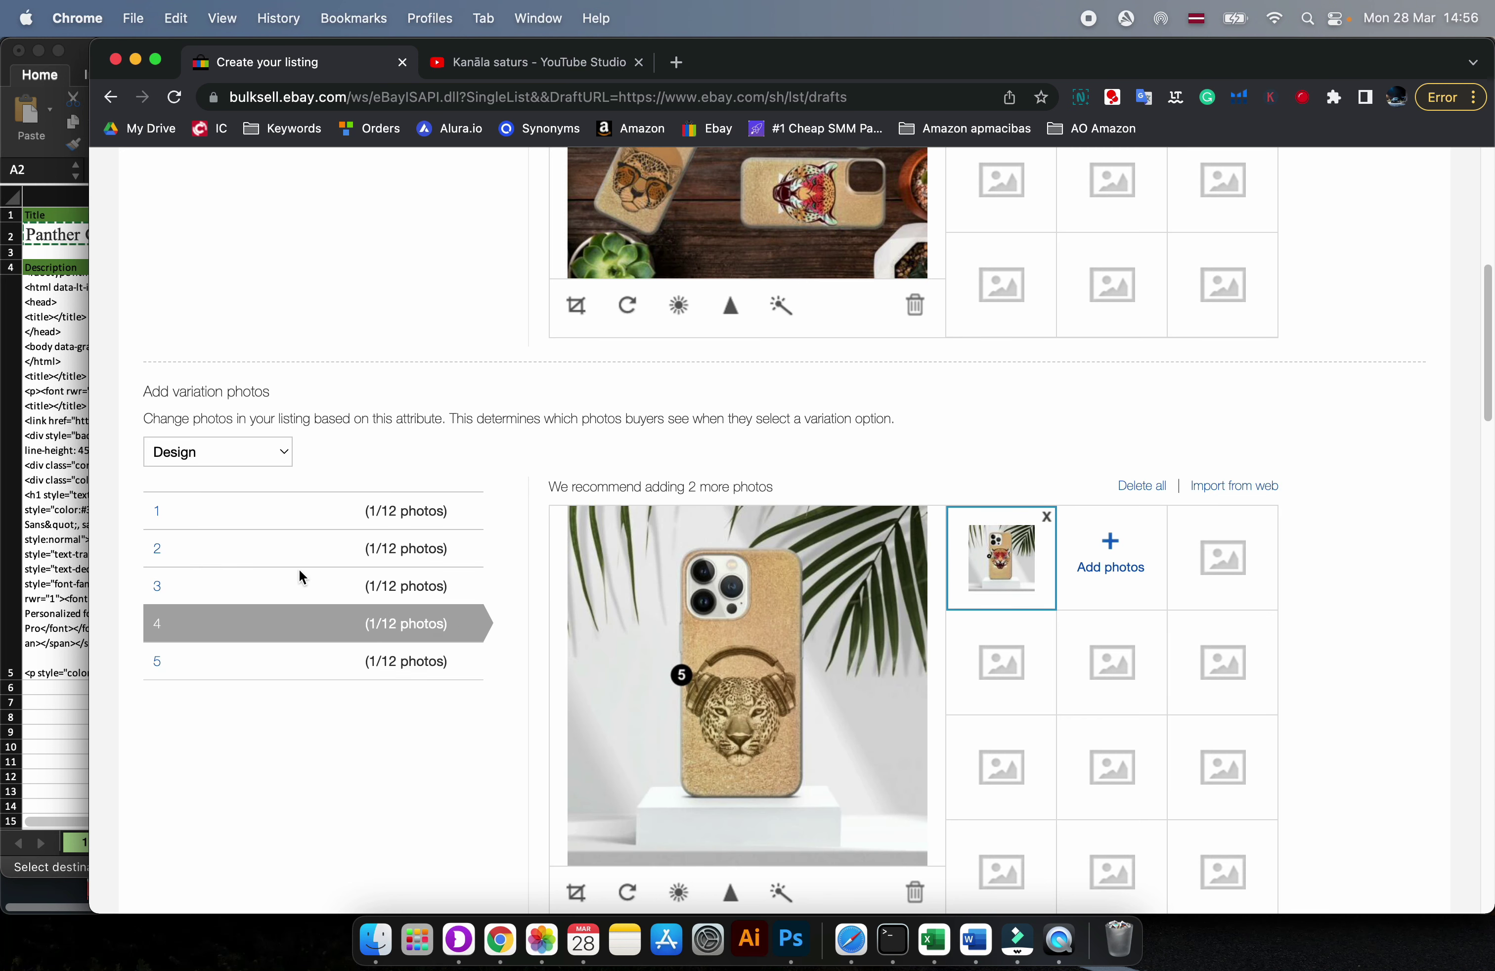
left_click(299, 574)
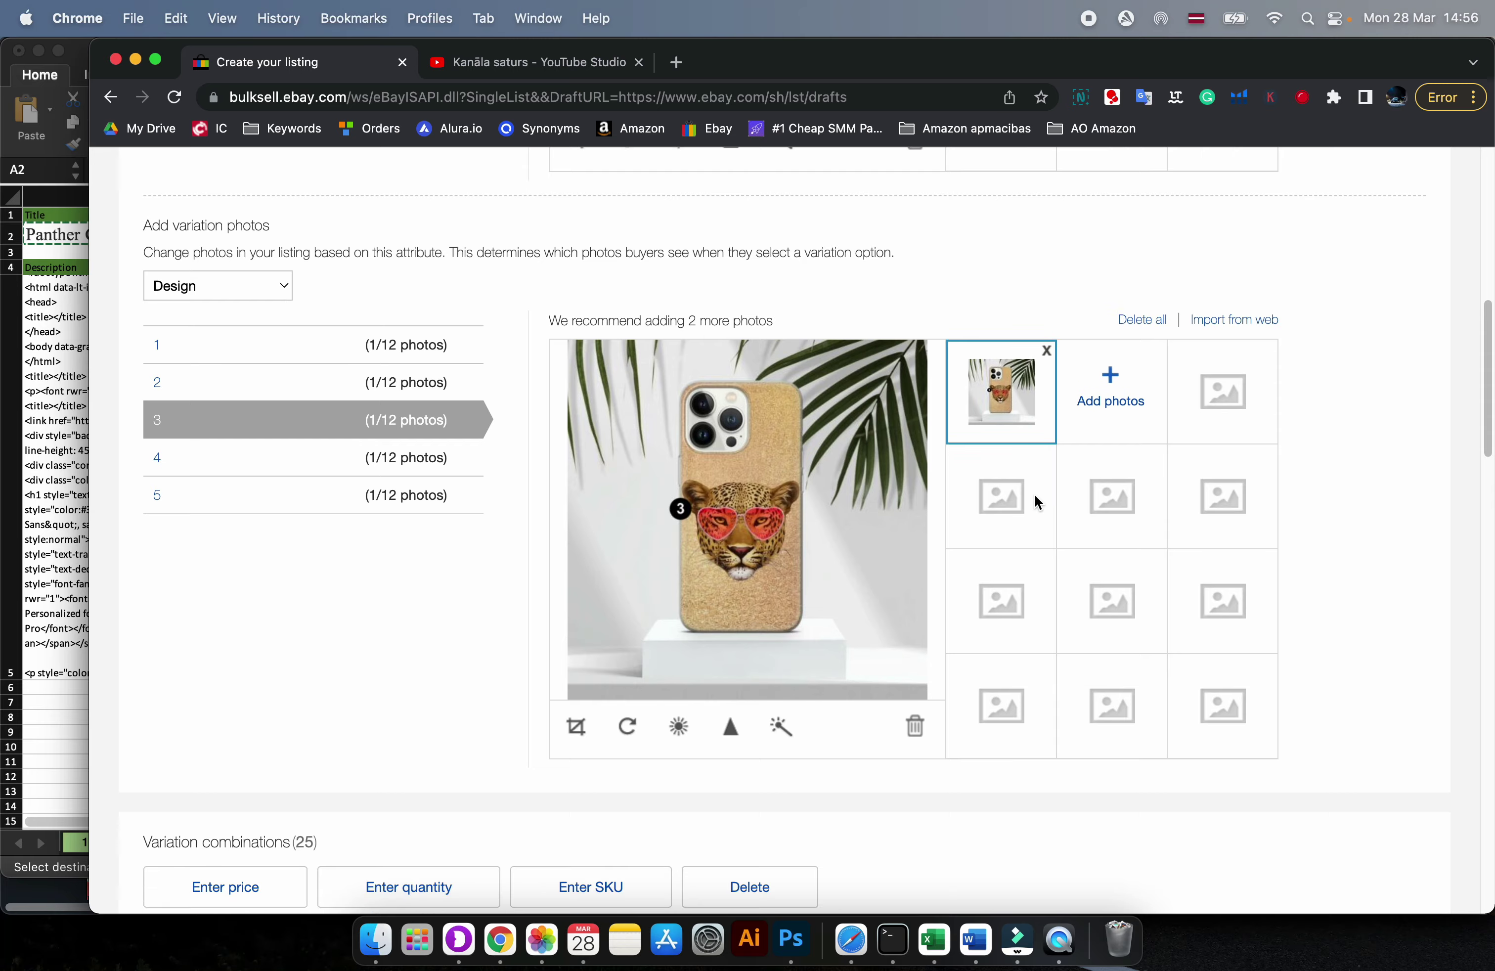
- Select all the variation combinations and set their price to 16.95
scroll(1035, 495, "down", 5)
scroll(1034, 493, "down", 5)
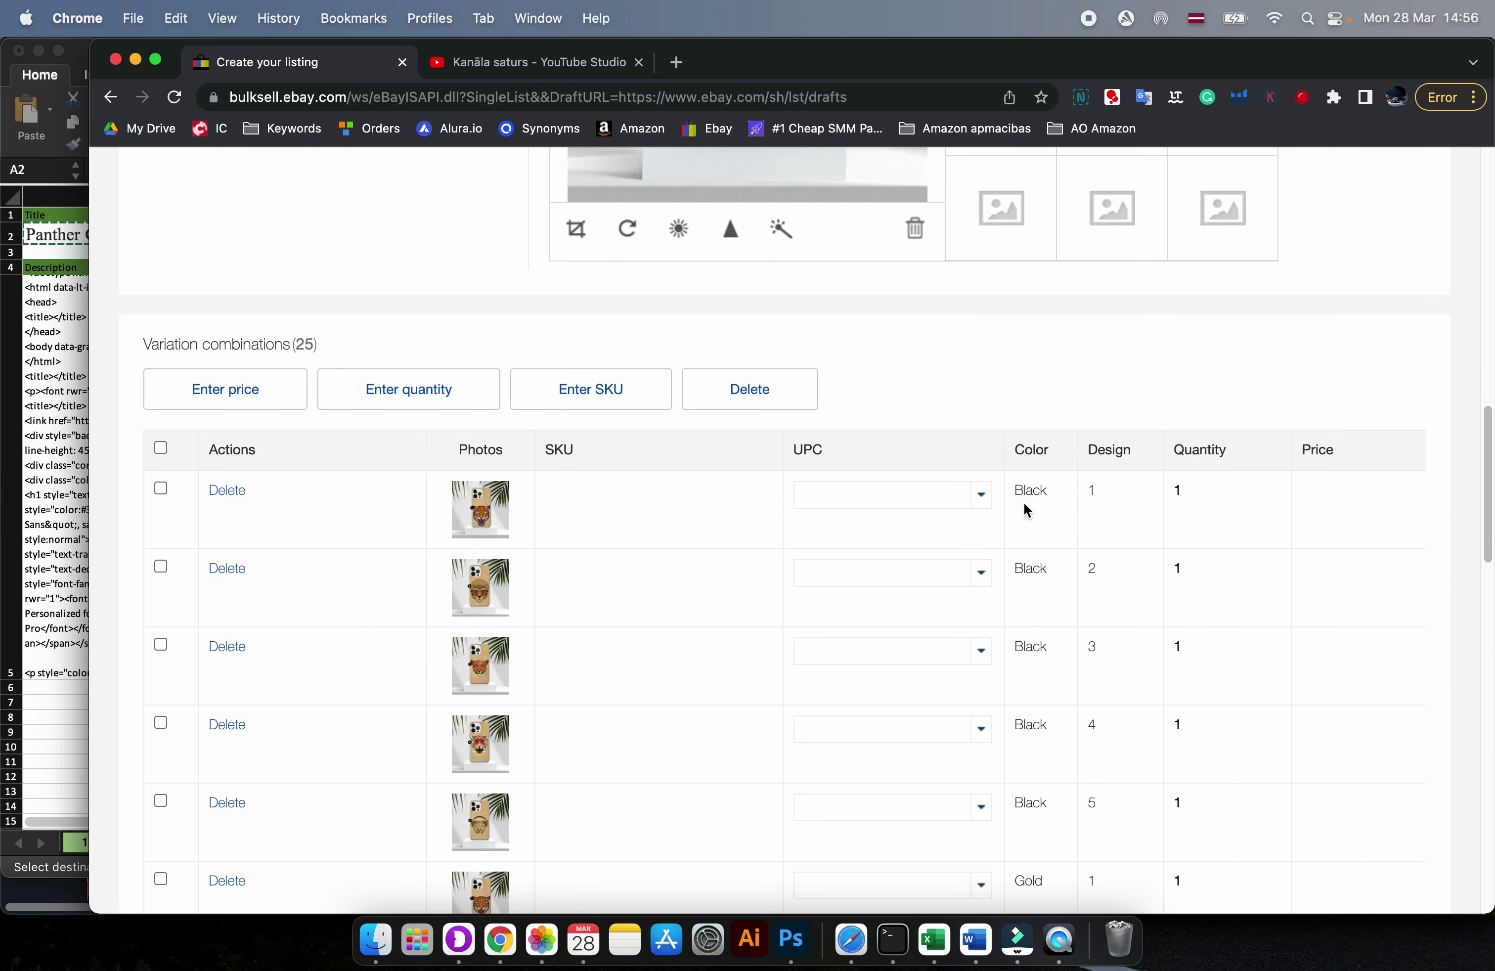
left_click(160, 447)
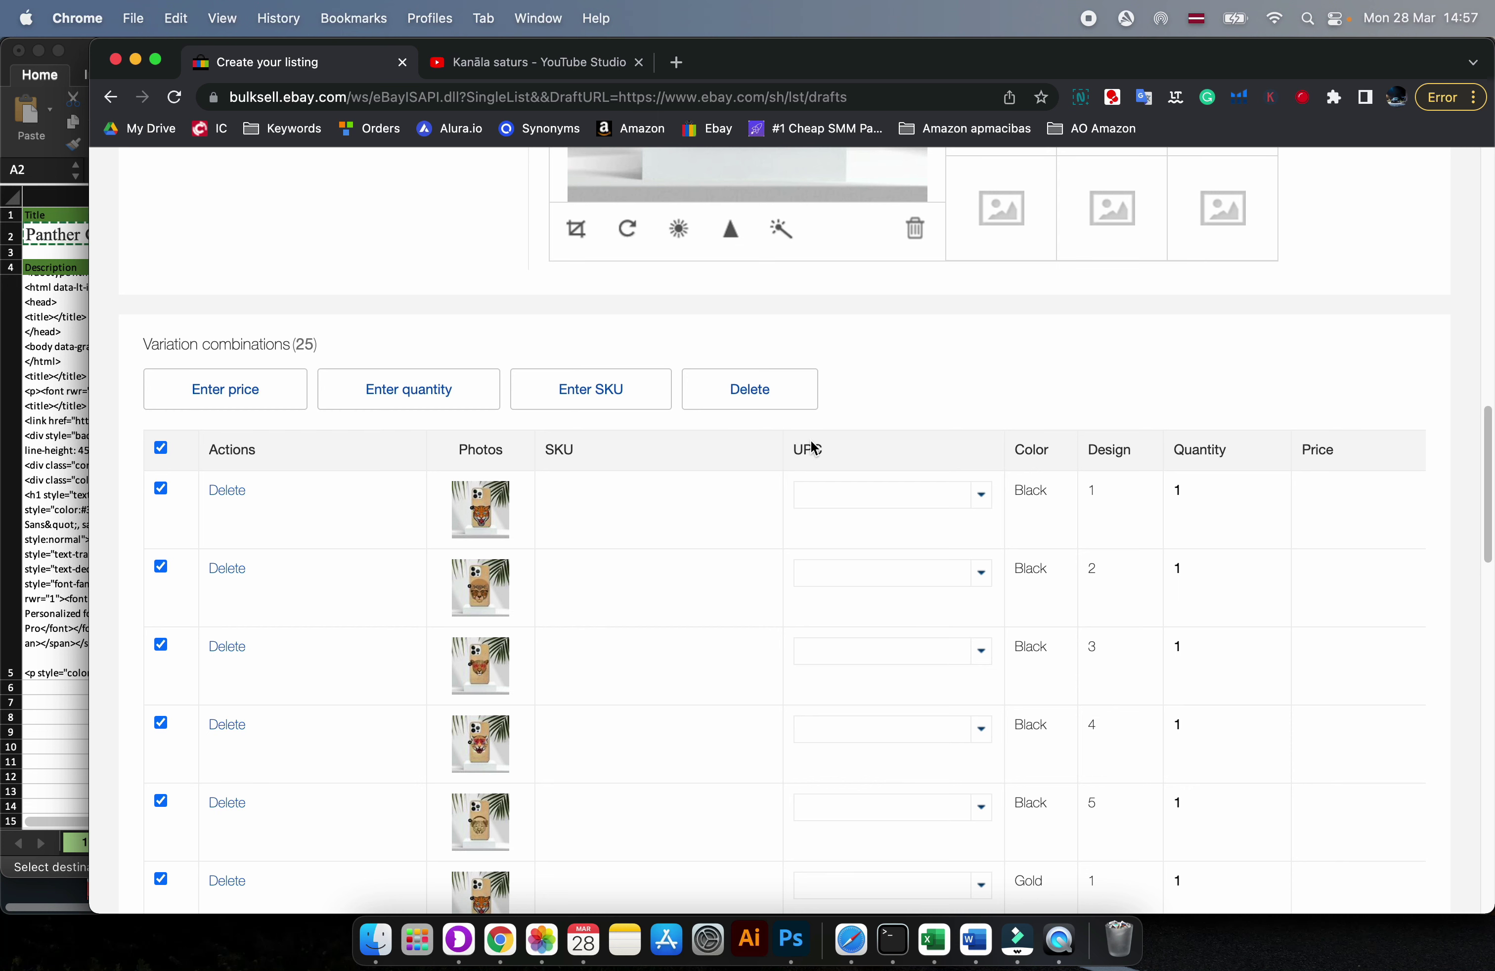
scroll(948, 441, "down", 3)
scroll(946, 439, "up", 2)
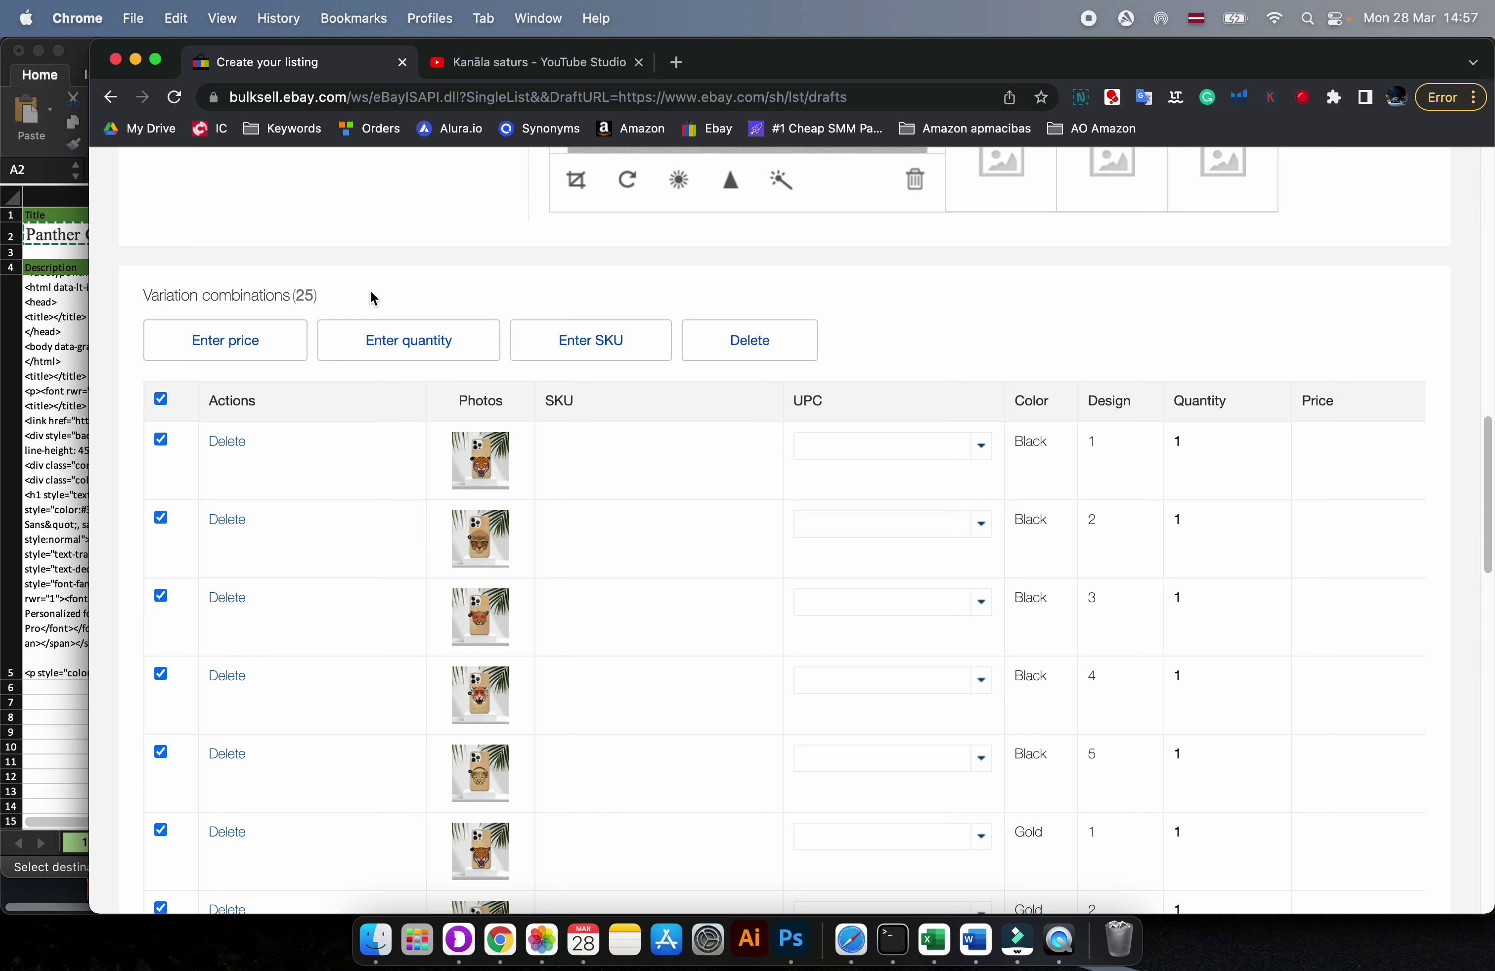
key("Tab")
left_click(262, 345)
type("1")
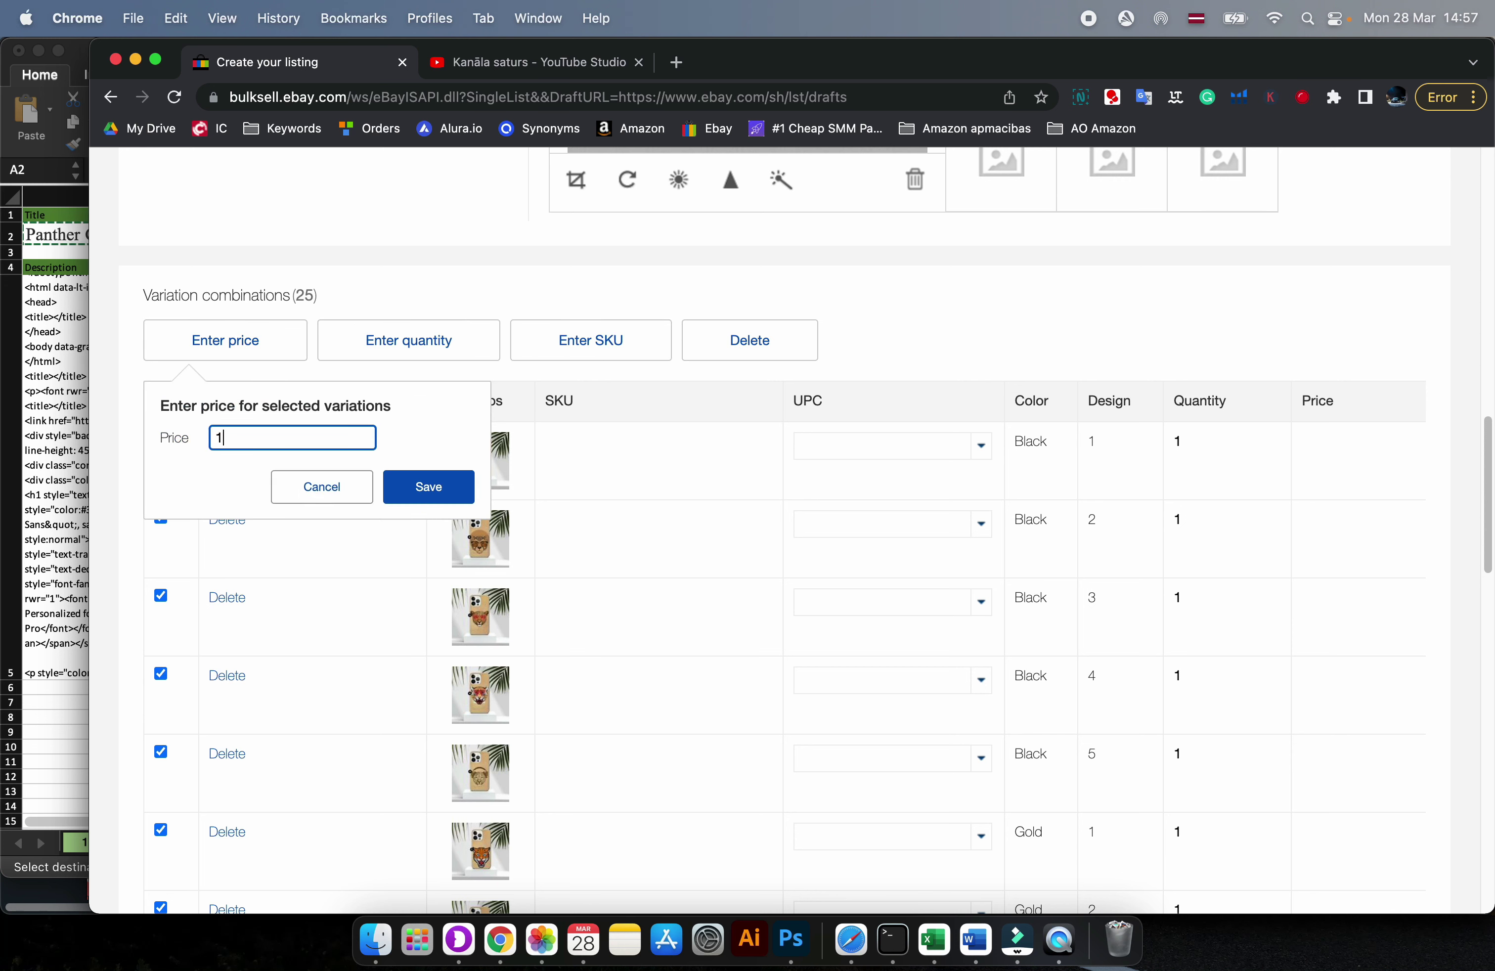
type("6,95")
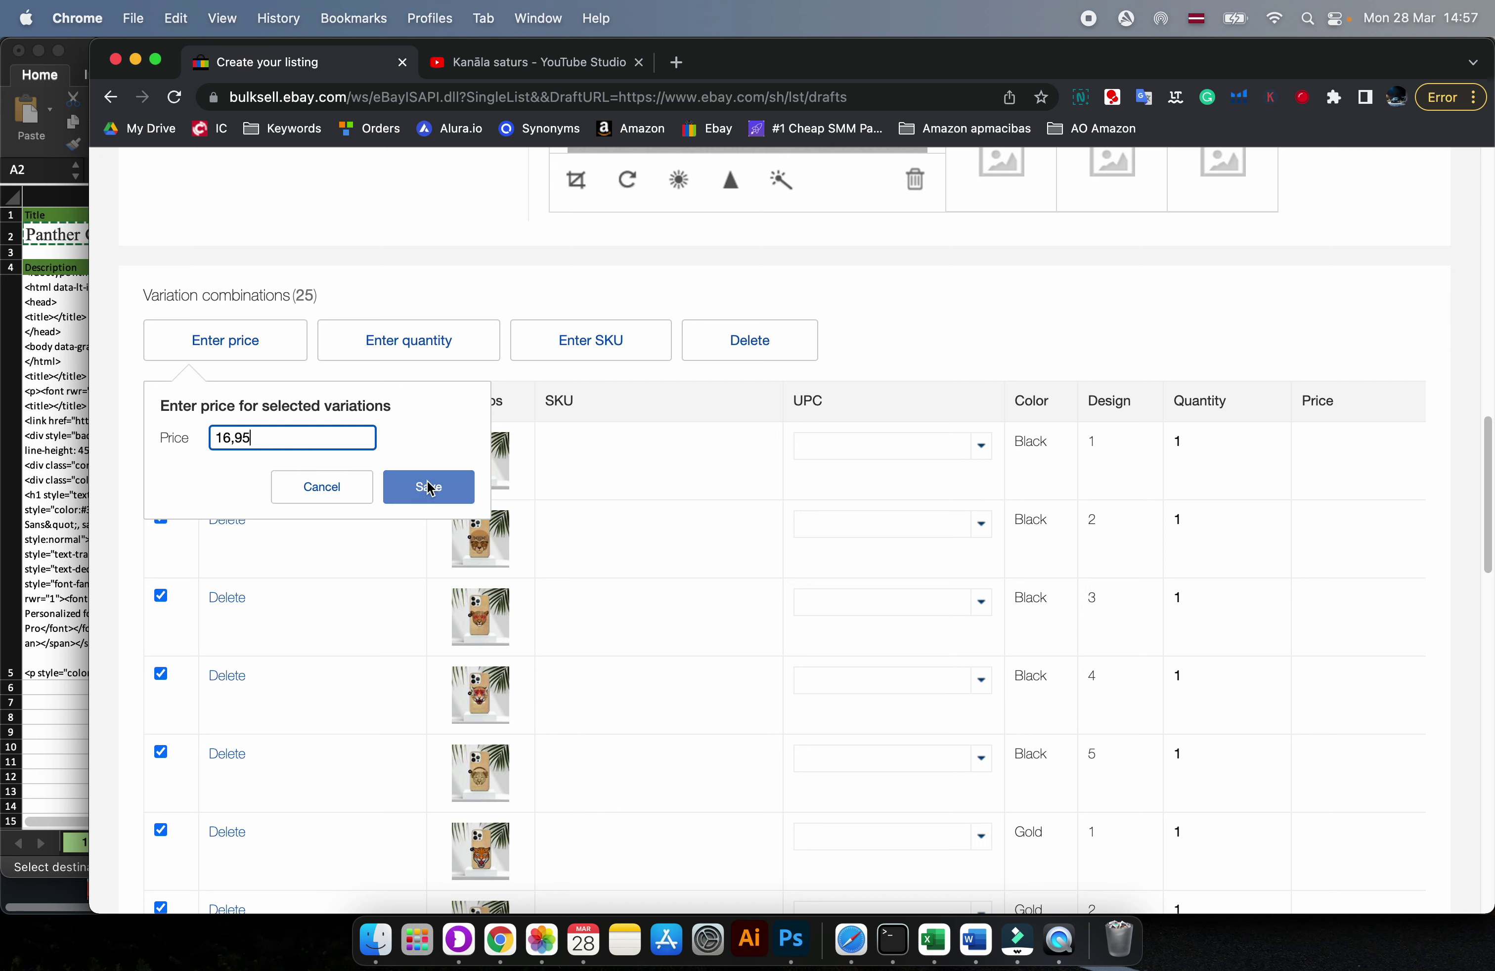
left_click(429, 488)
left_click(236, 438)
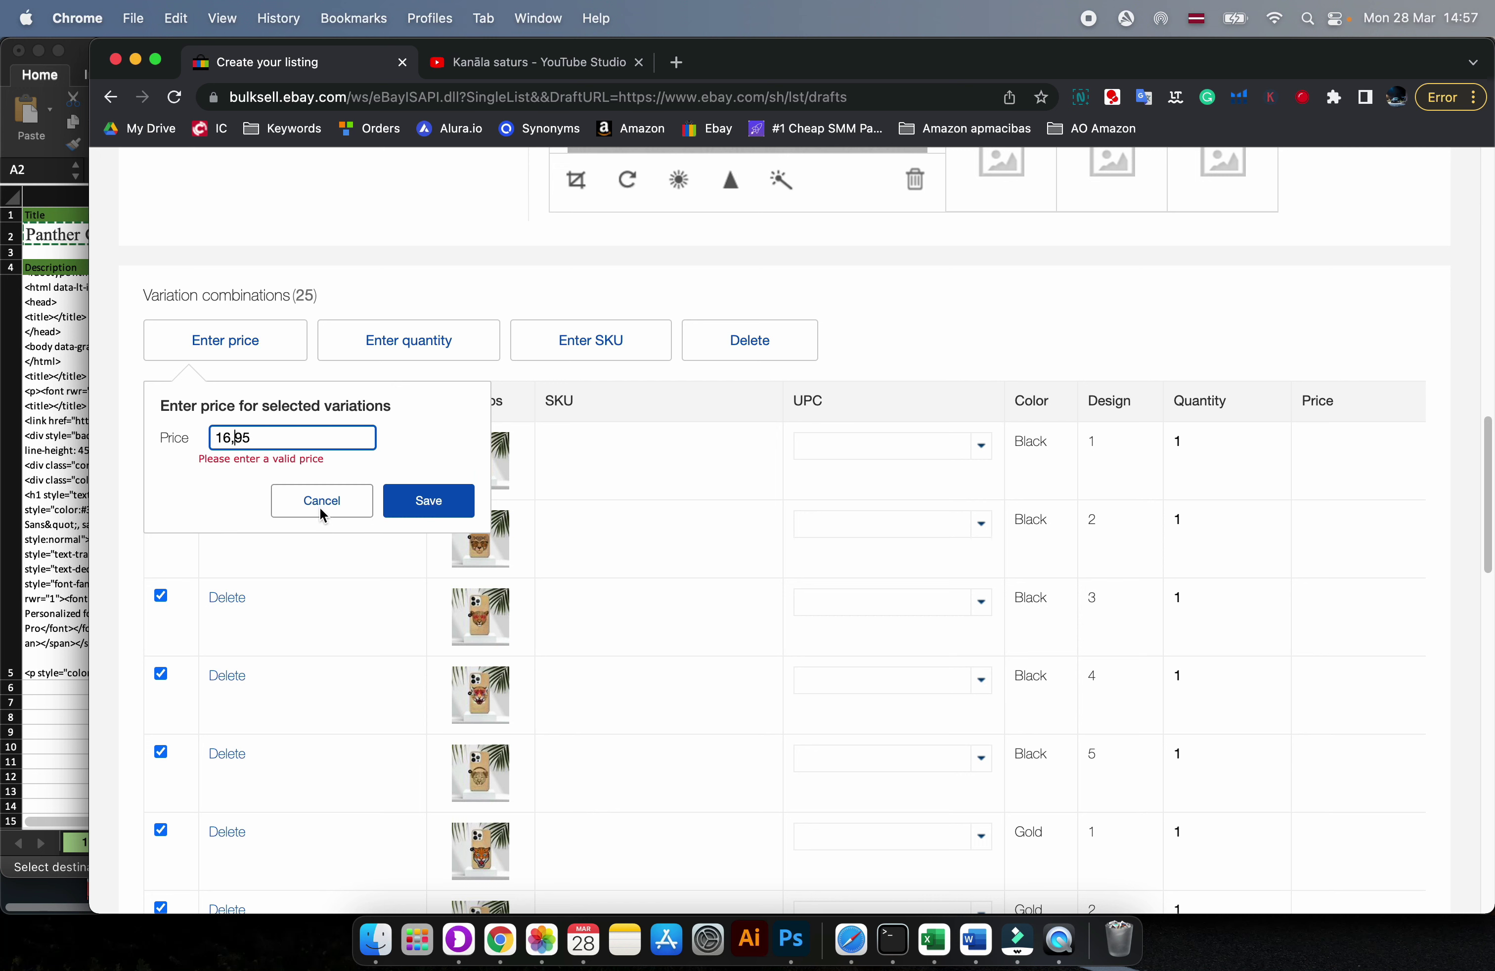
key("BackSpace")
type(".")
left_click(428, 500)
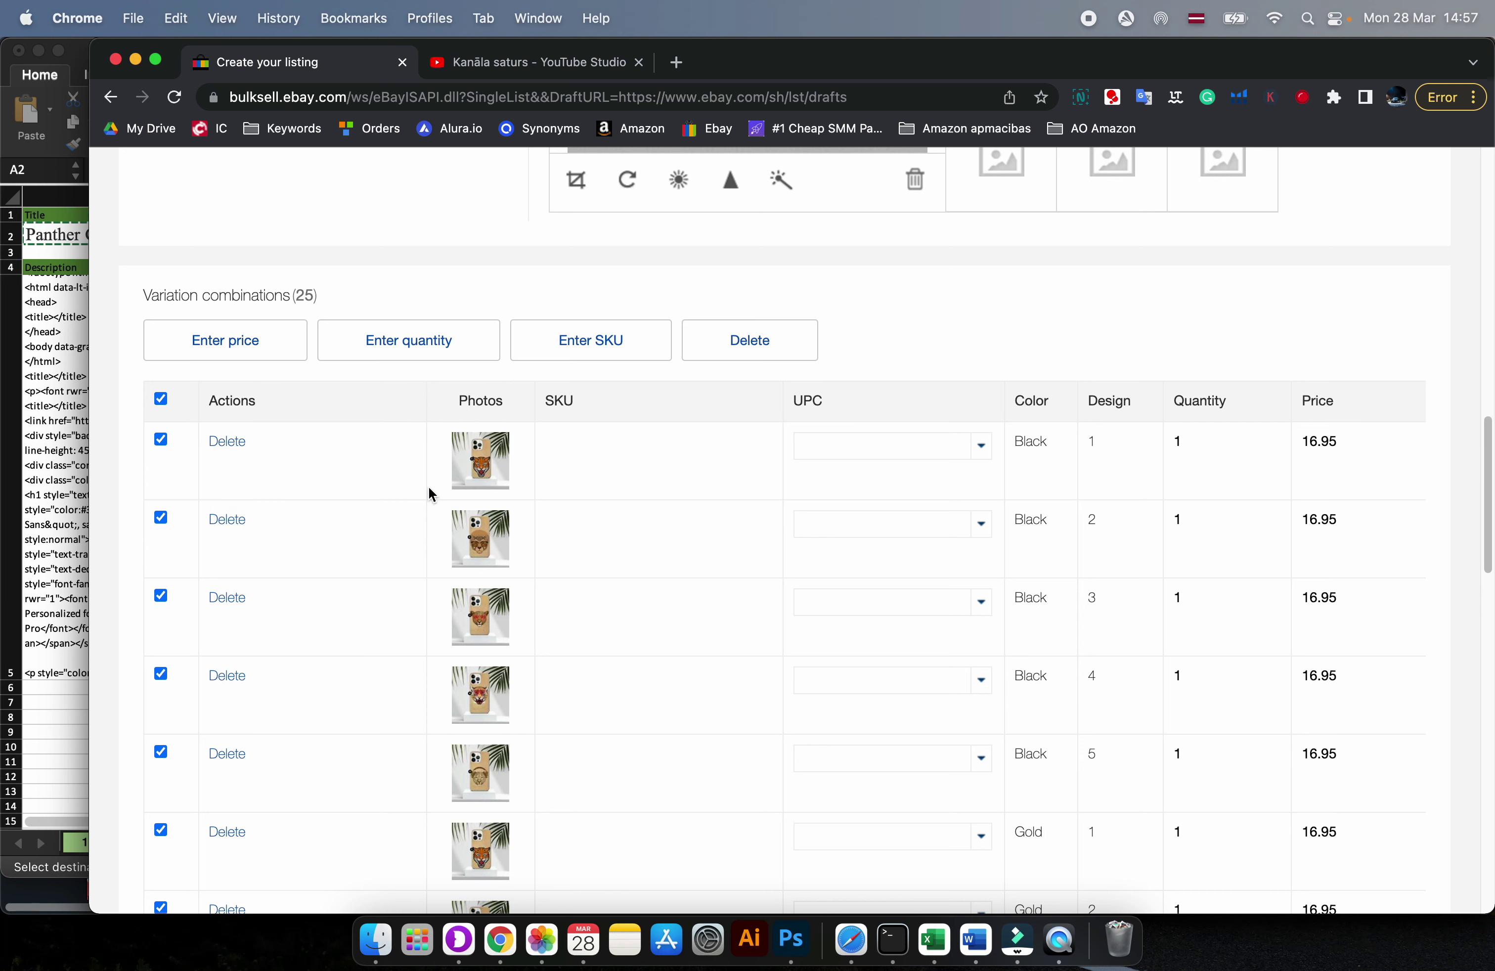
- Check the prices across all the color and design combinations, and save and close the variations editor
scroll(1307, 410, "down", 15)
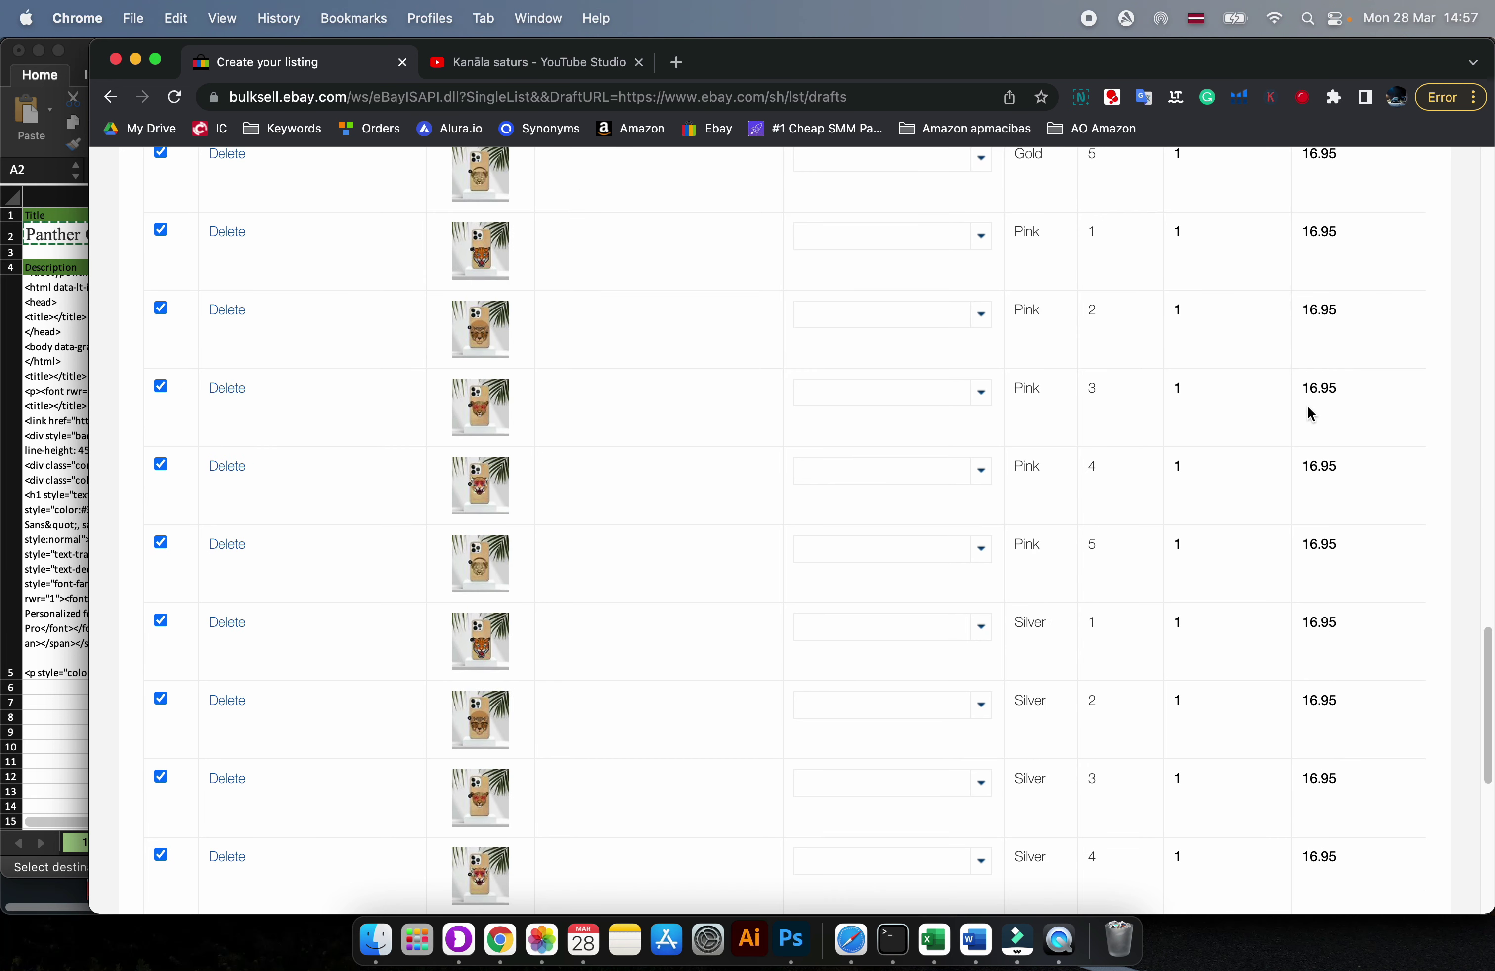
scroll(1308, 409, "down", 10)
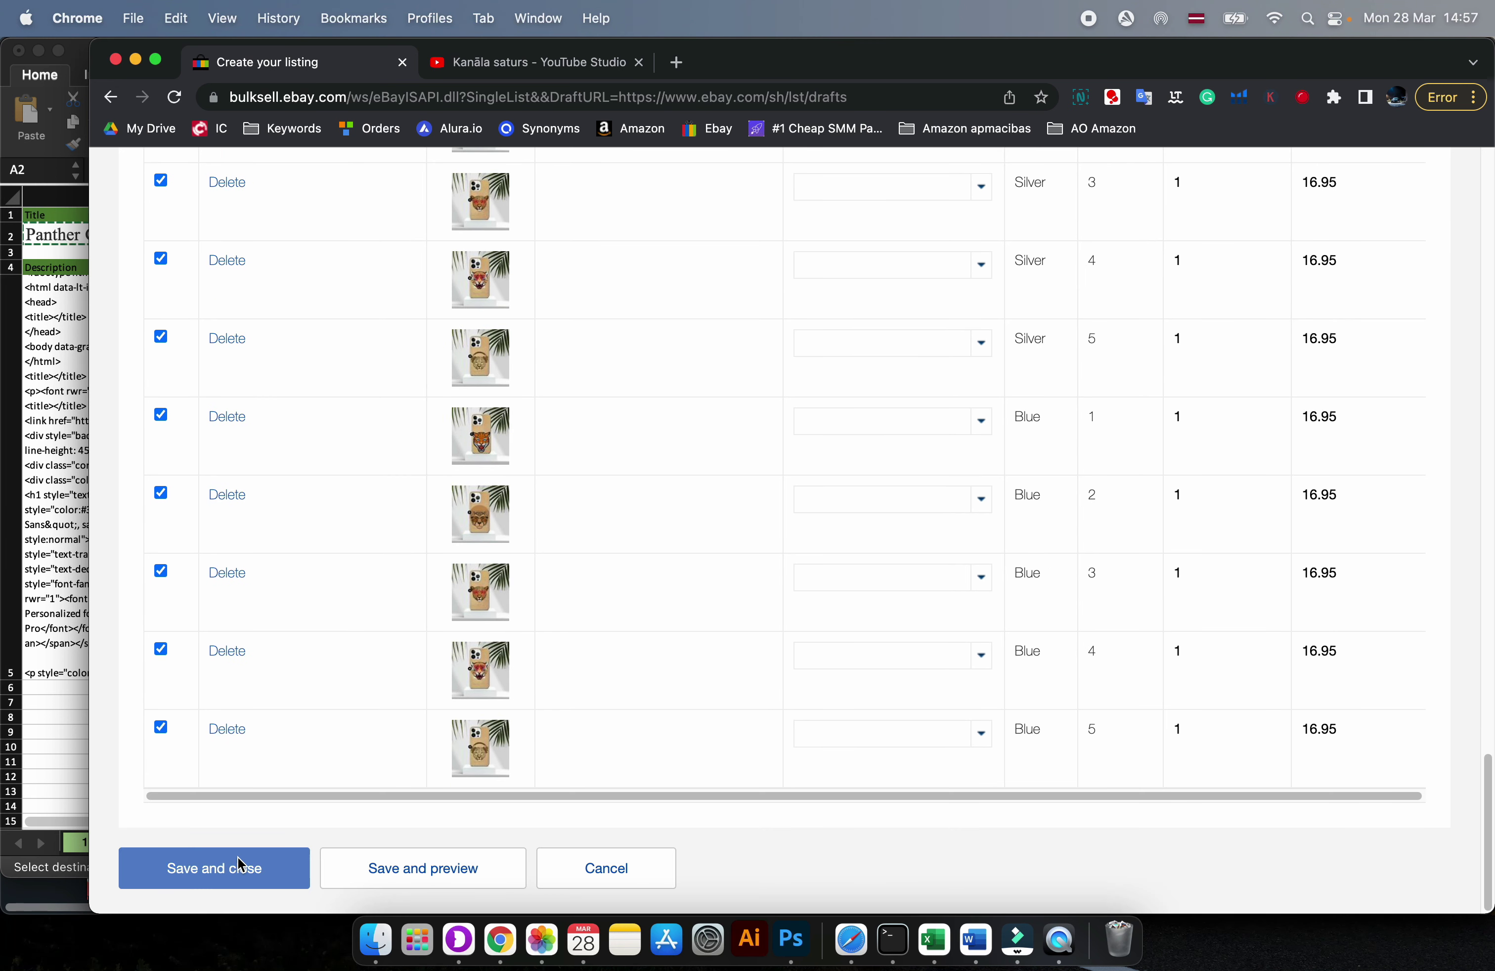
left_click(238, 874)
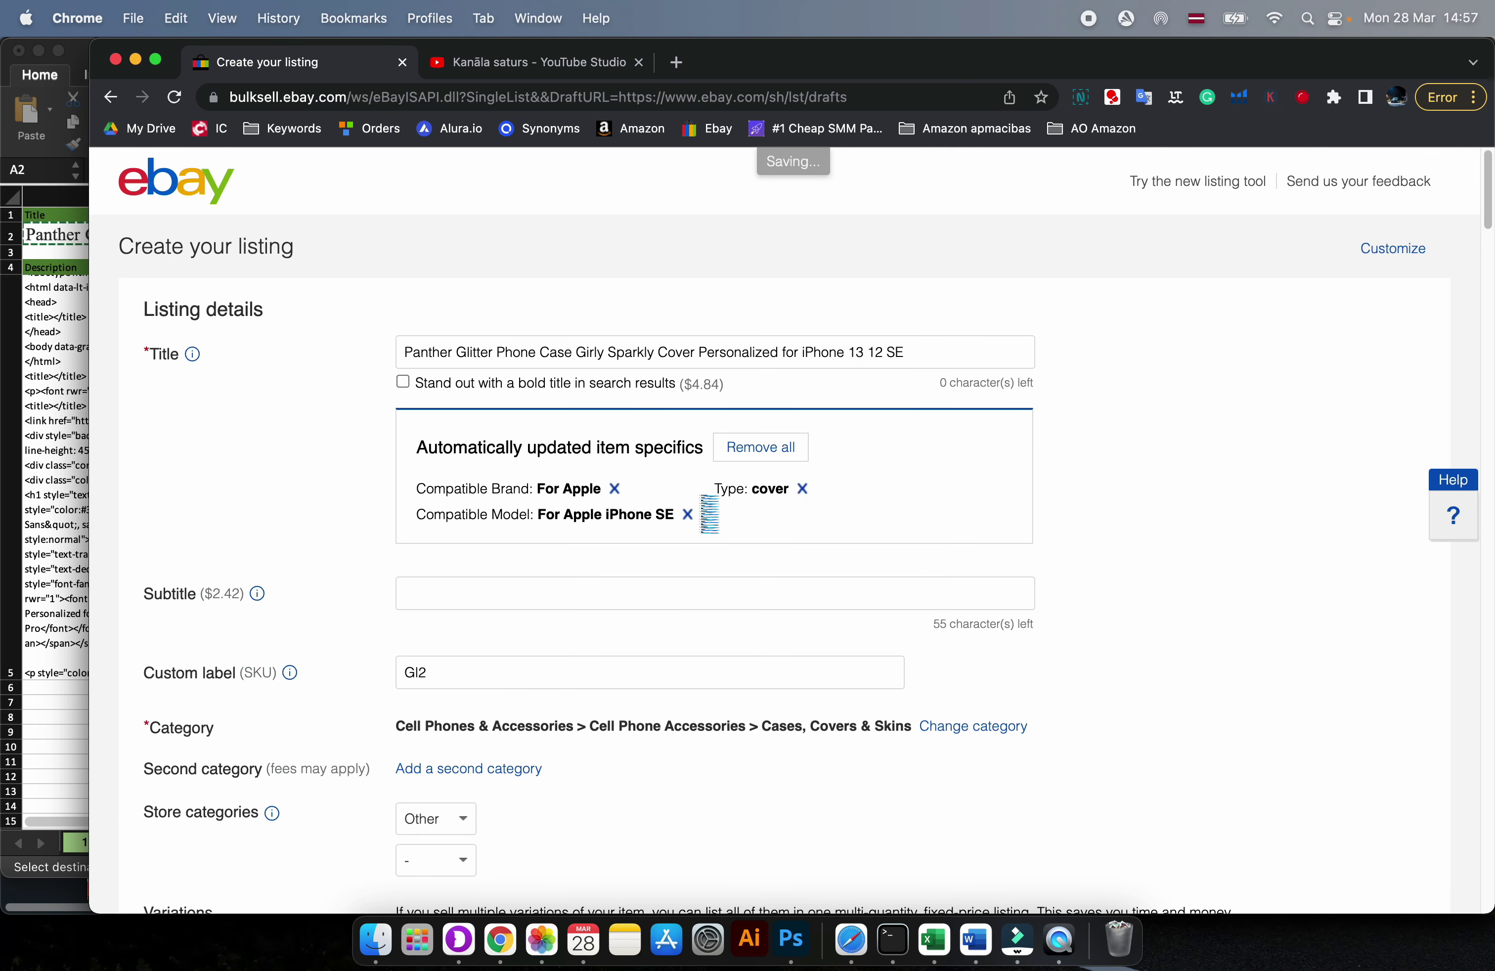
- Try to add EBAY_ETSY_FOR IPHONE 1-5.jpg from the DESIGN folder to the listing's default photos
scroll(323, 572, "down", 8)
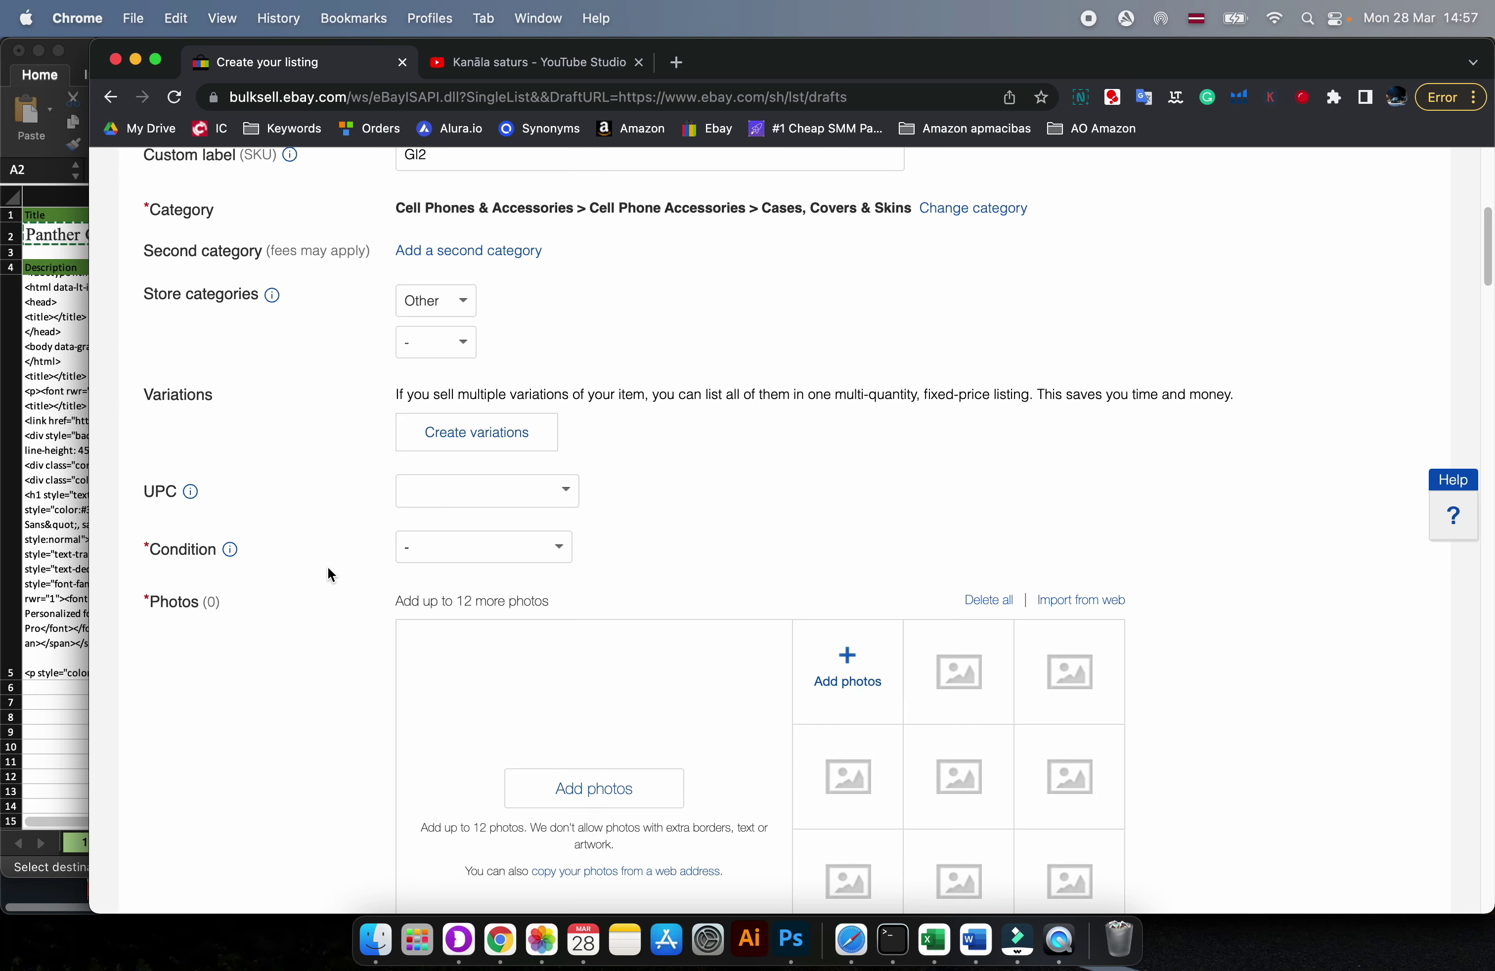
scroll(327, 567, "down", 3)
left_click(881, 484)
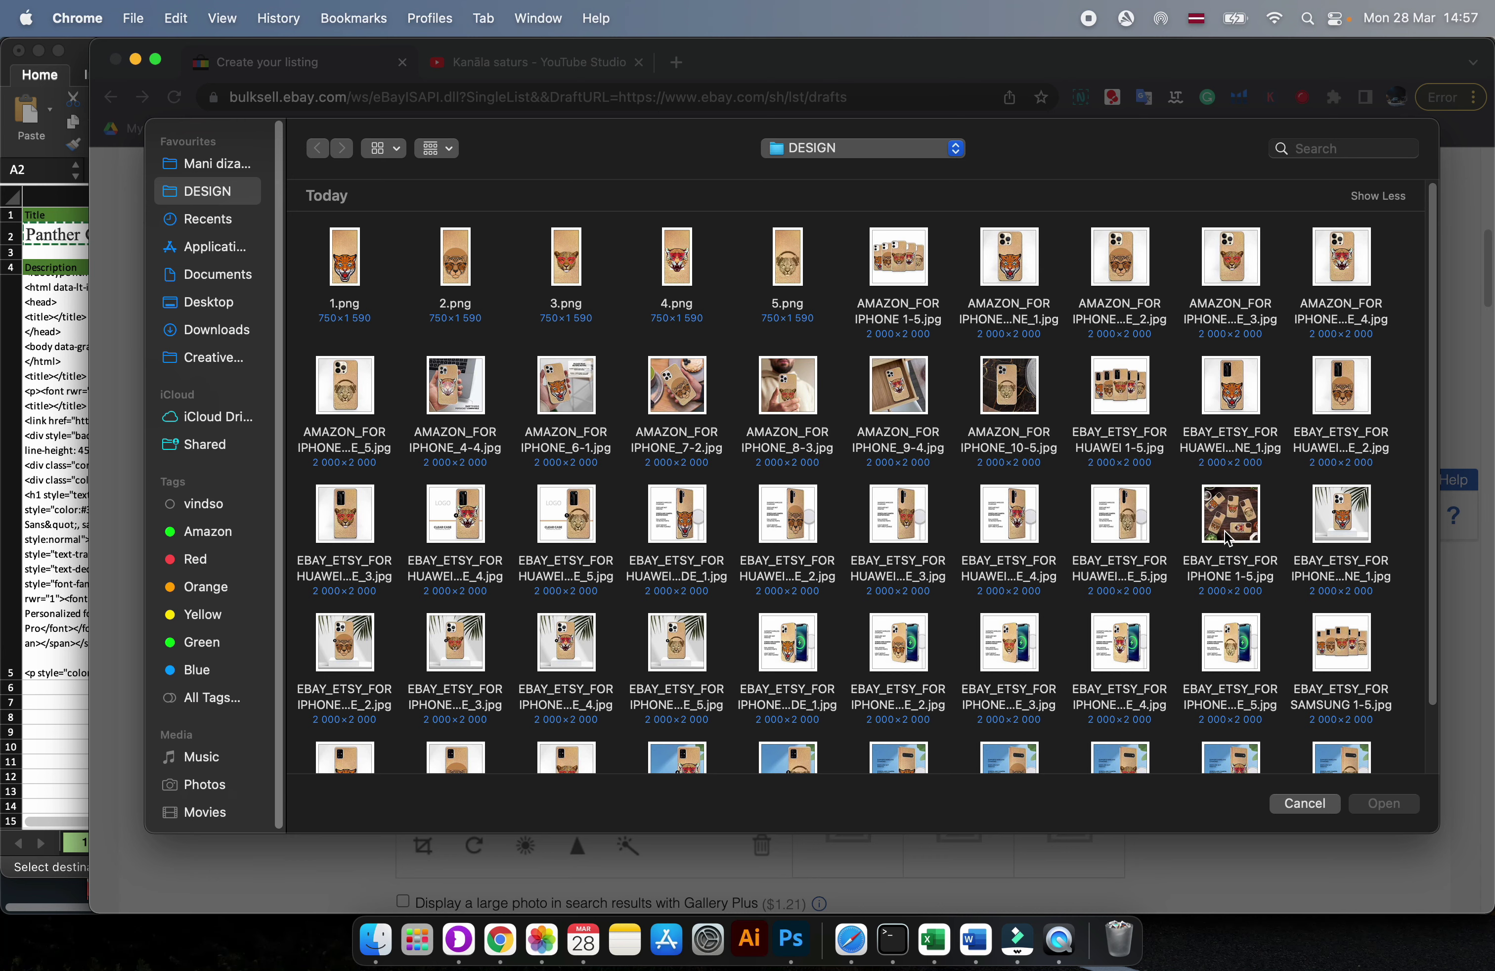
left_click(1249, 512)
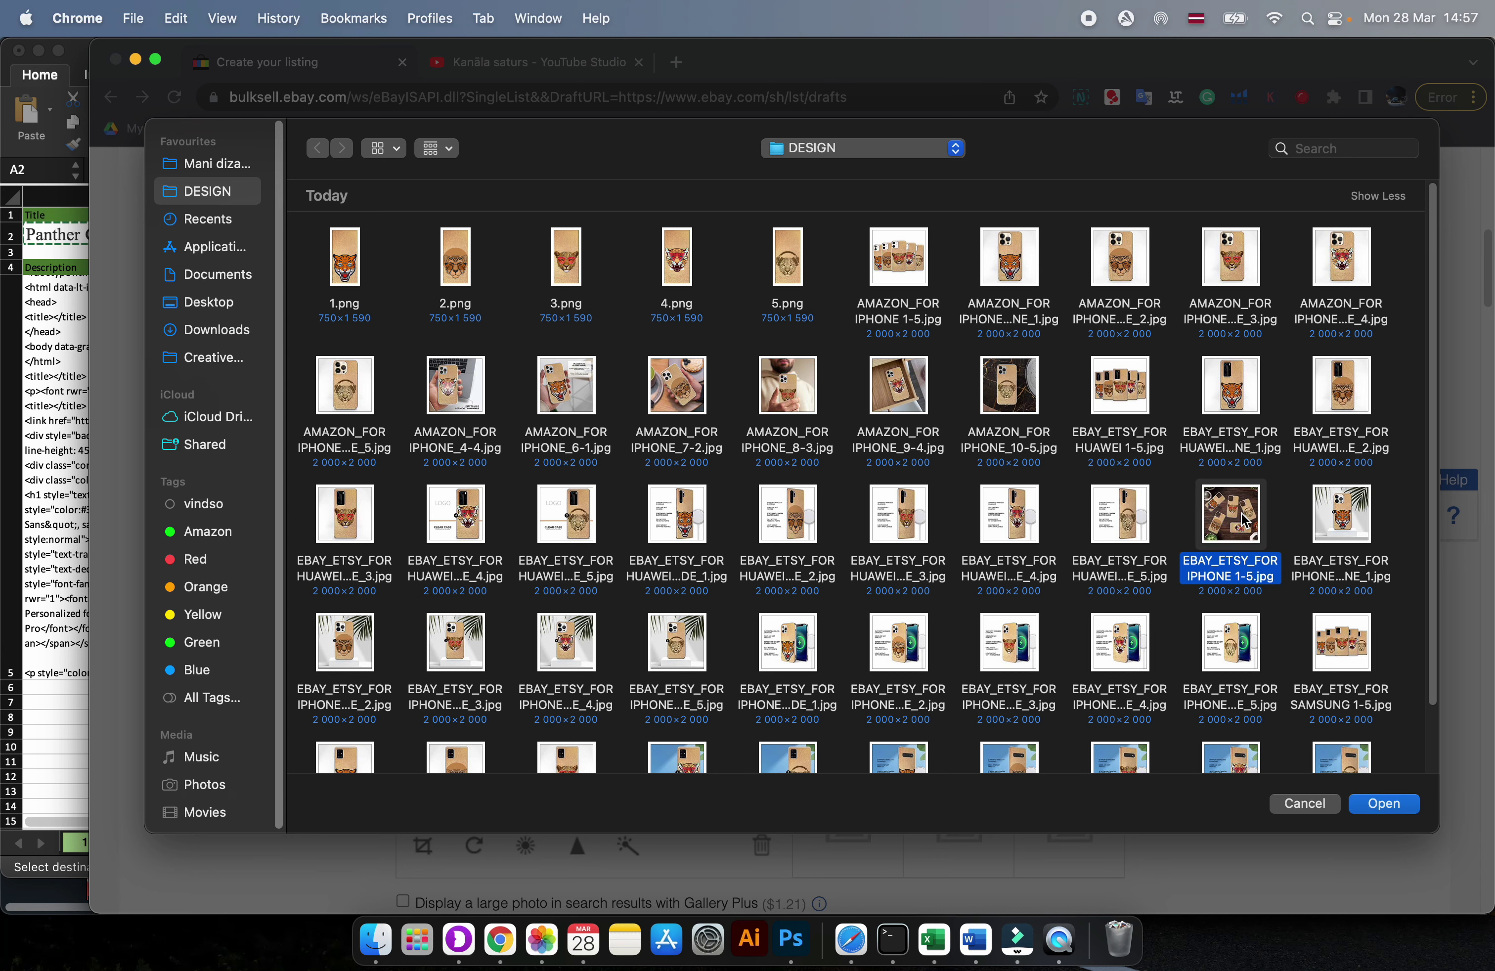
double_click(1247, 520)
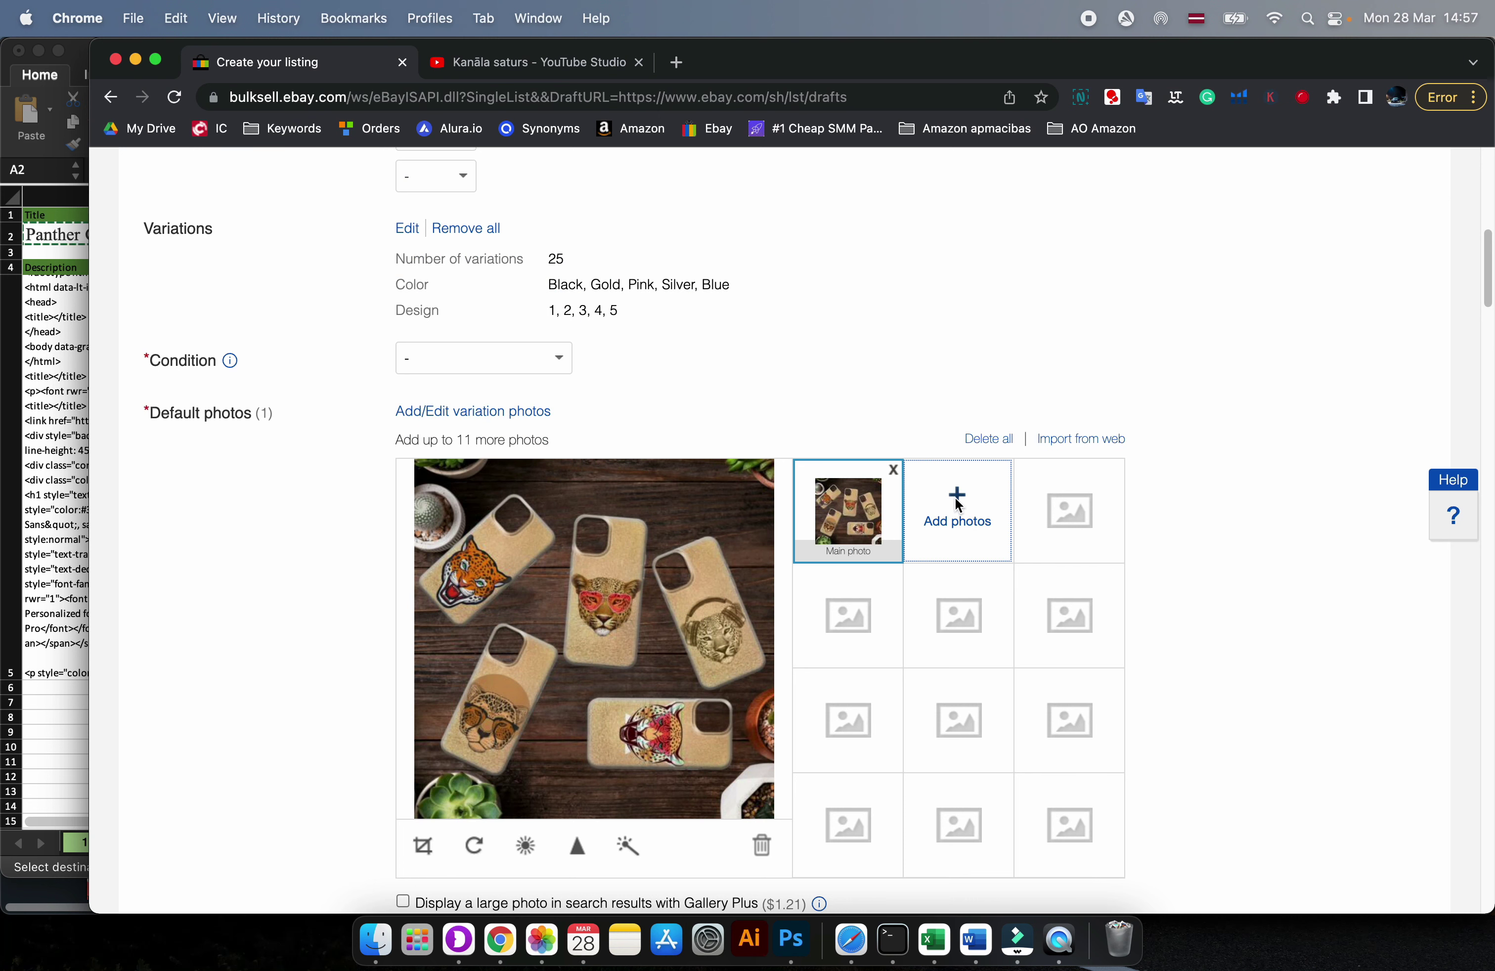
- Review the listing's default photos and the automatically updated item specifics
scroll(939, 552, "down", 3)
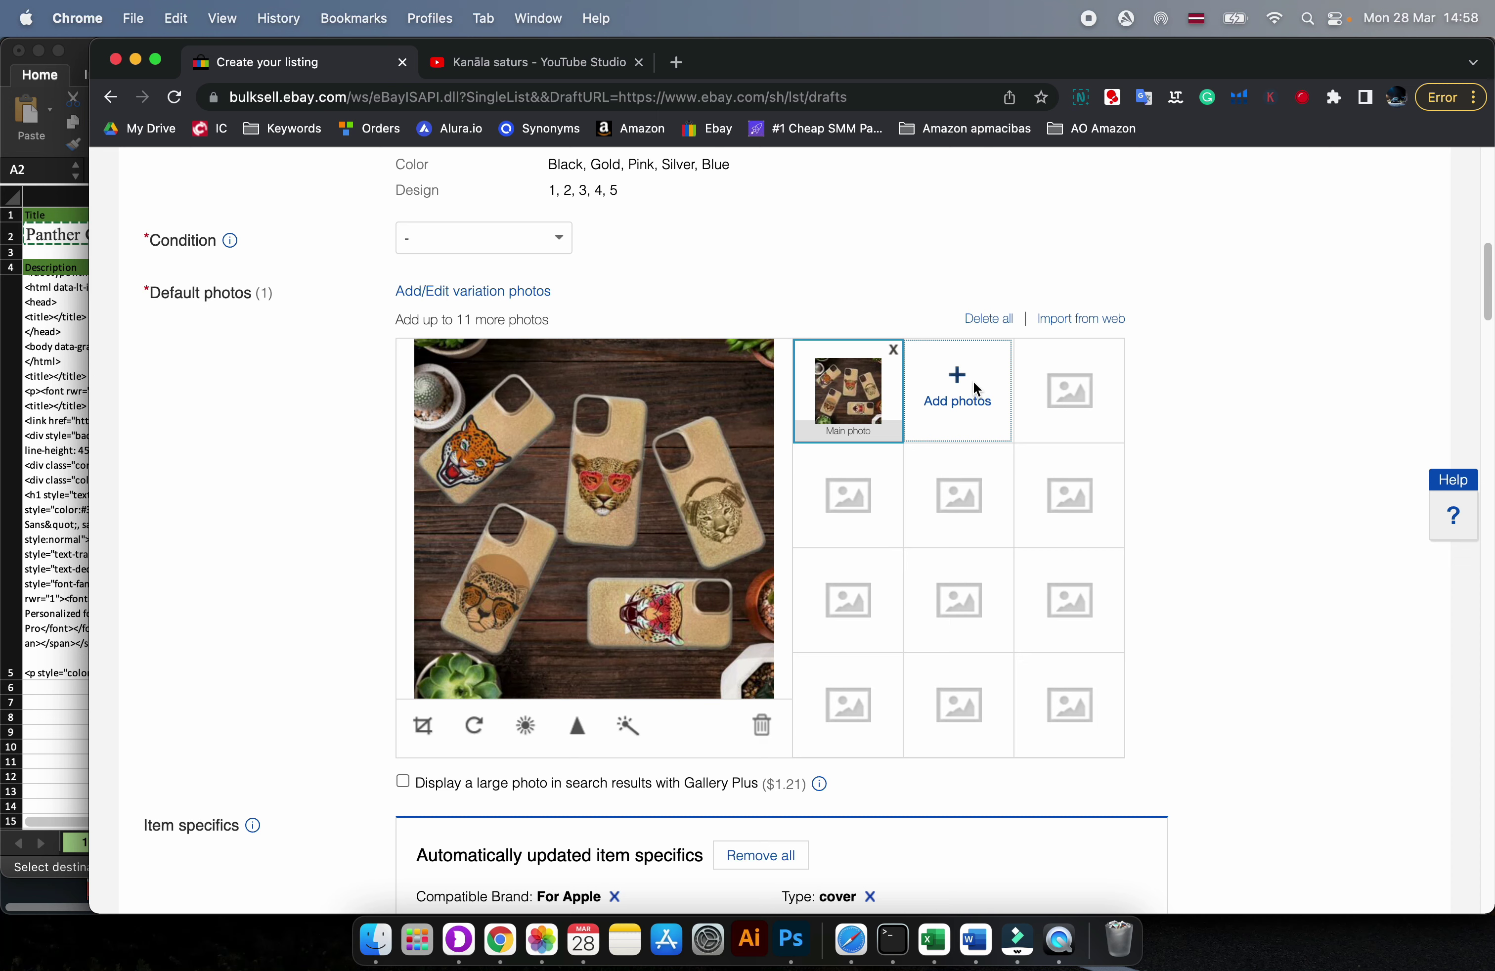
scroll(878, 449, "down", 7)
scroll(1079, 432, "up", 3)
scroll(1071, 428, "down", 2)
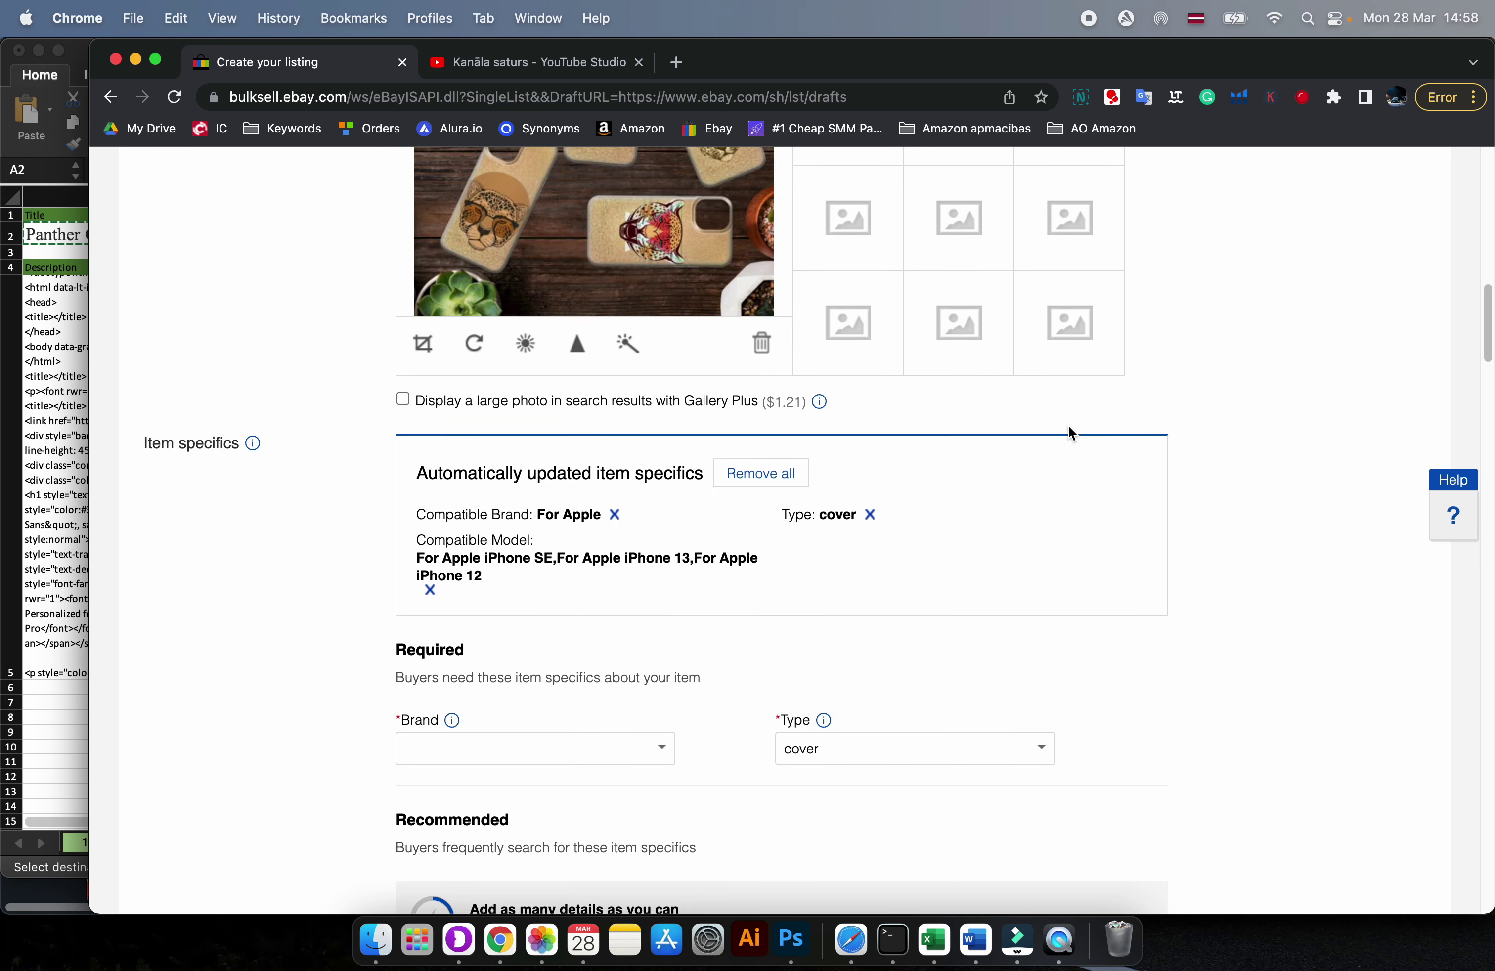
scroll(976, 542, "up", 10)
scroll(882, 655, "down", 2)
scroll(870, 646, "down", 5)
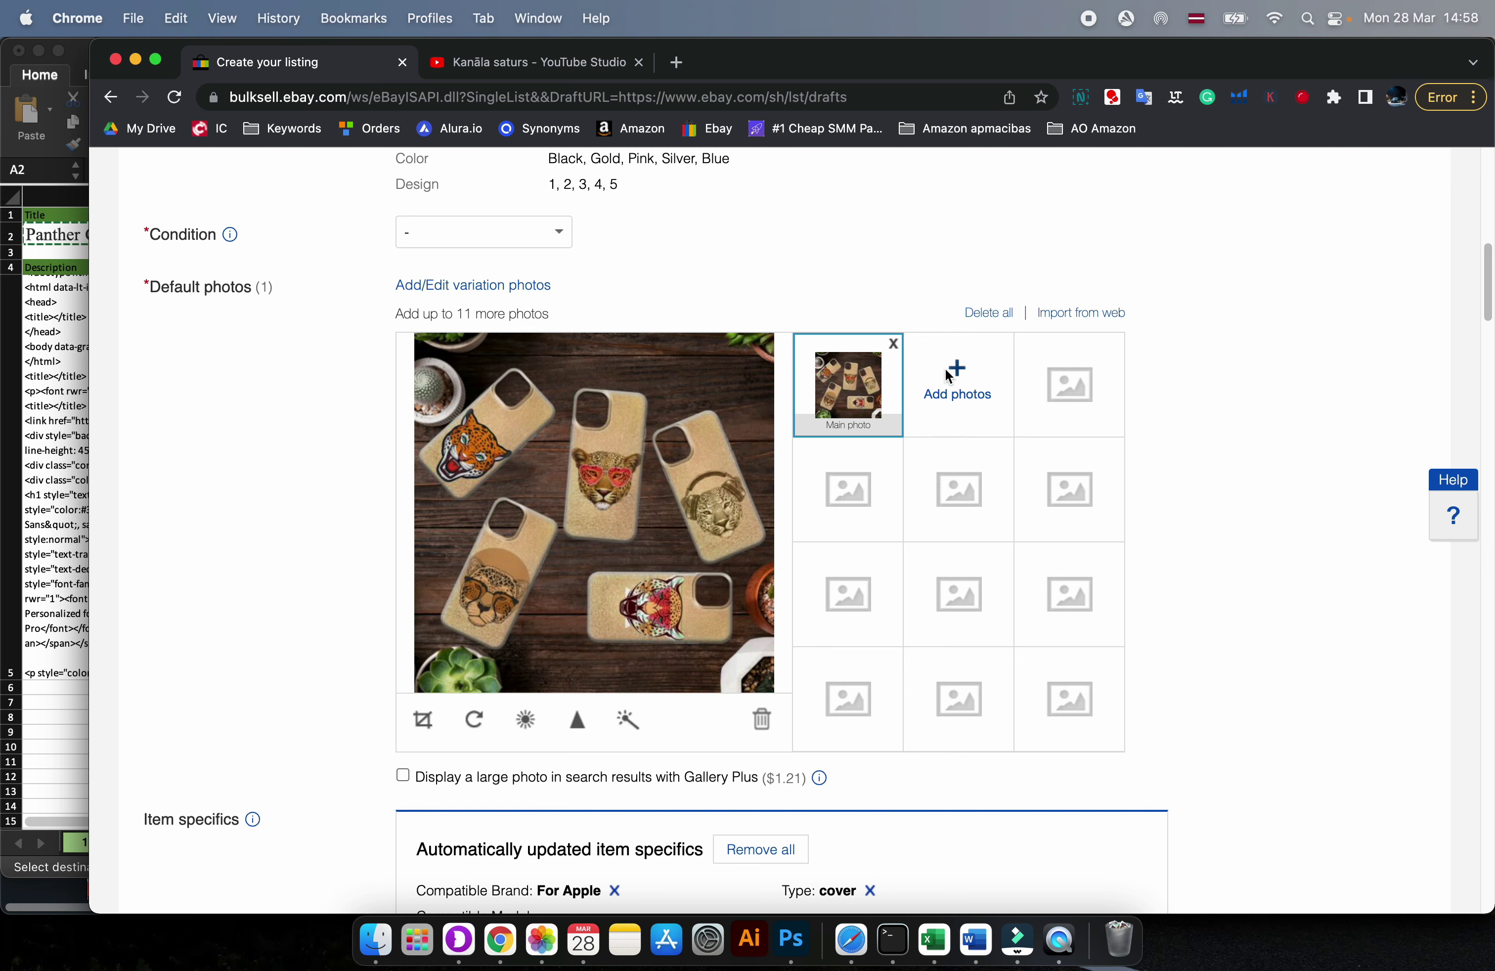
- Set the required Brand item specific to Unbranded
scroll(833, 501, "down", 10)
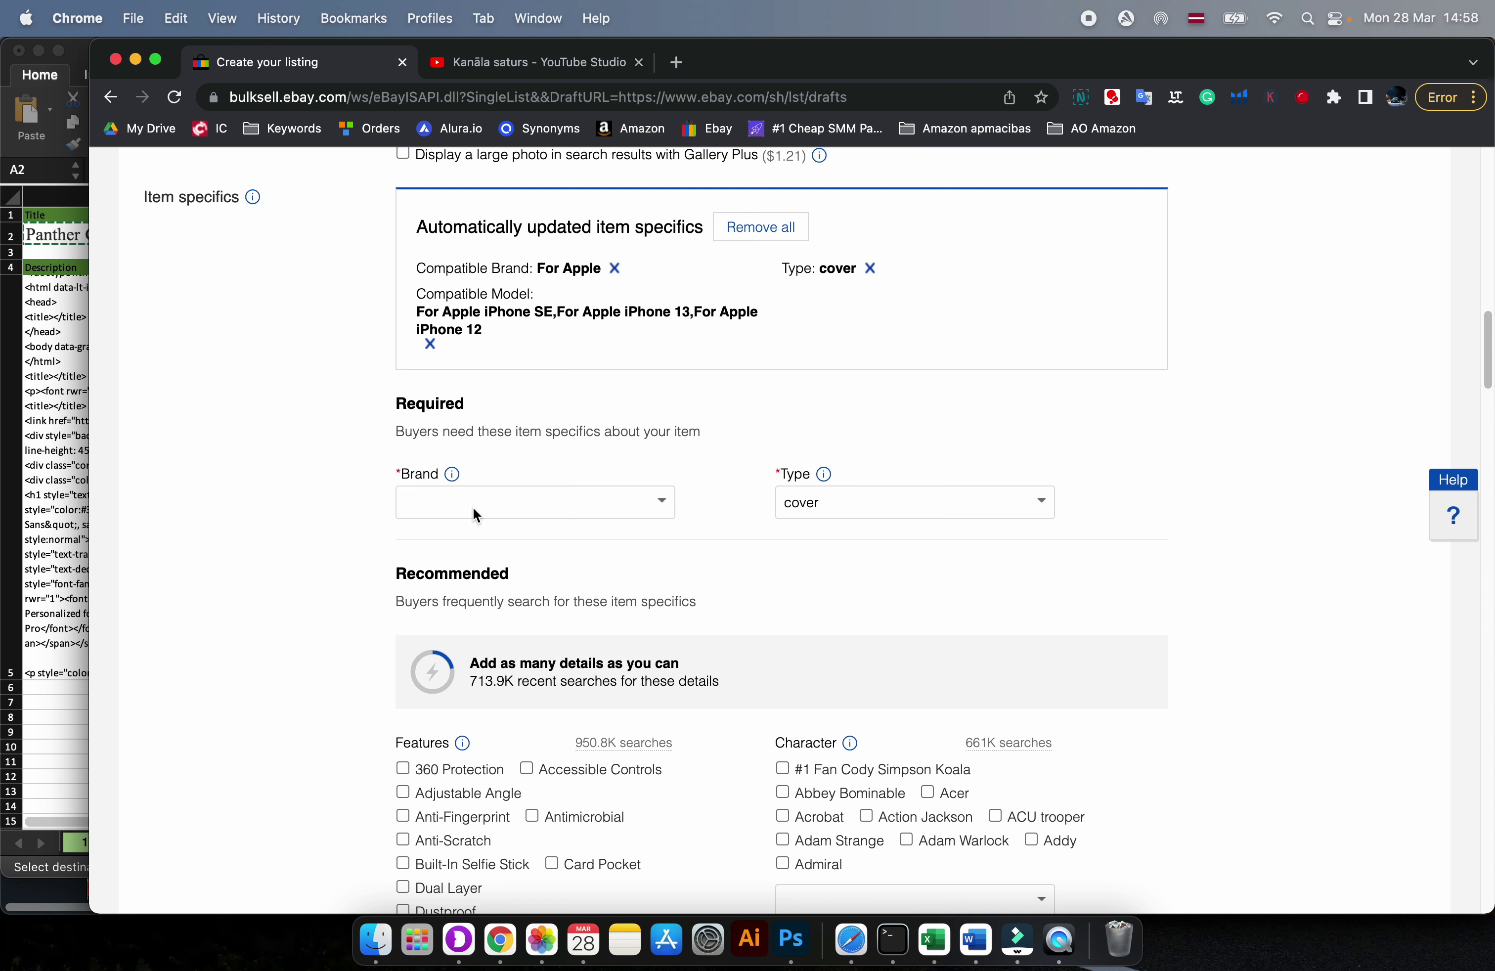
left_click(500, 515)
left_click(411, 539)
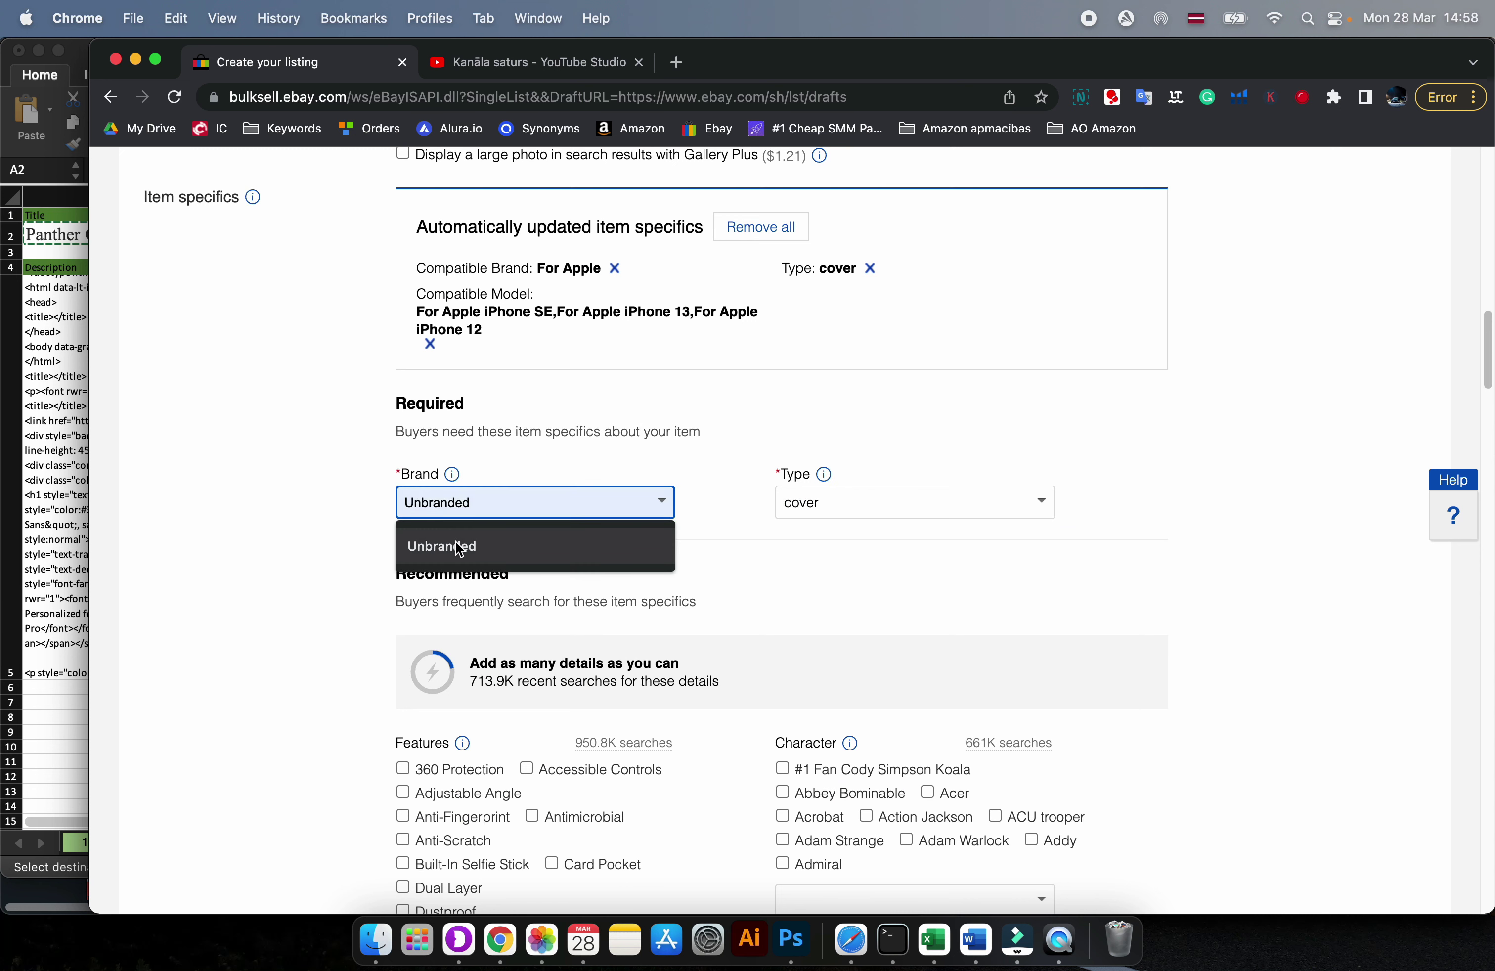
left_click(857, 554)
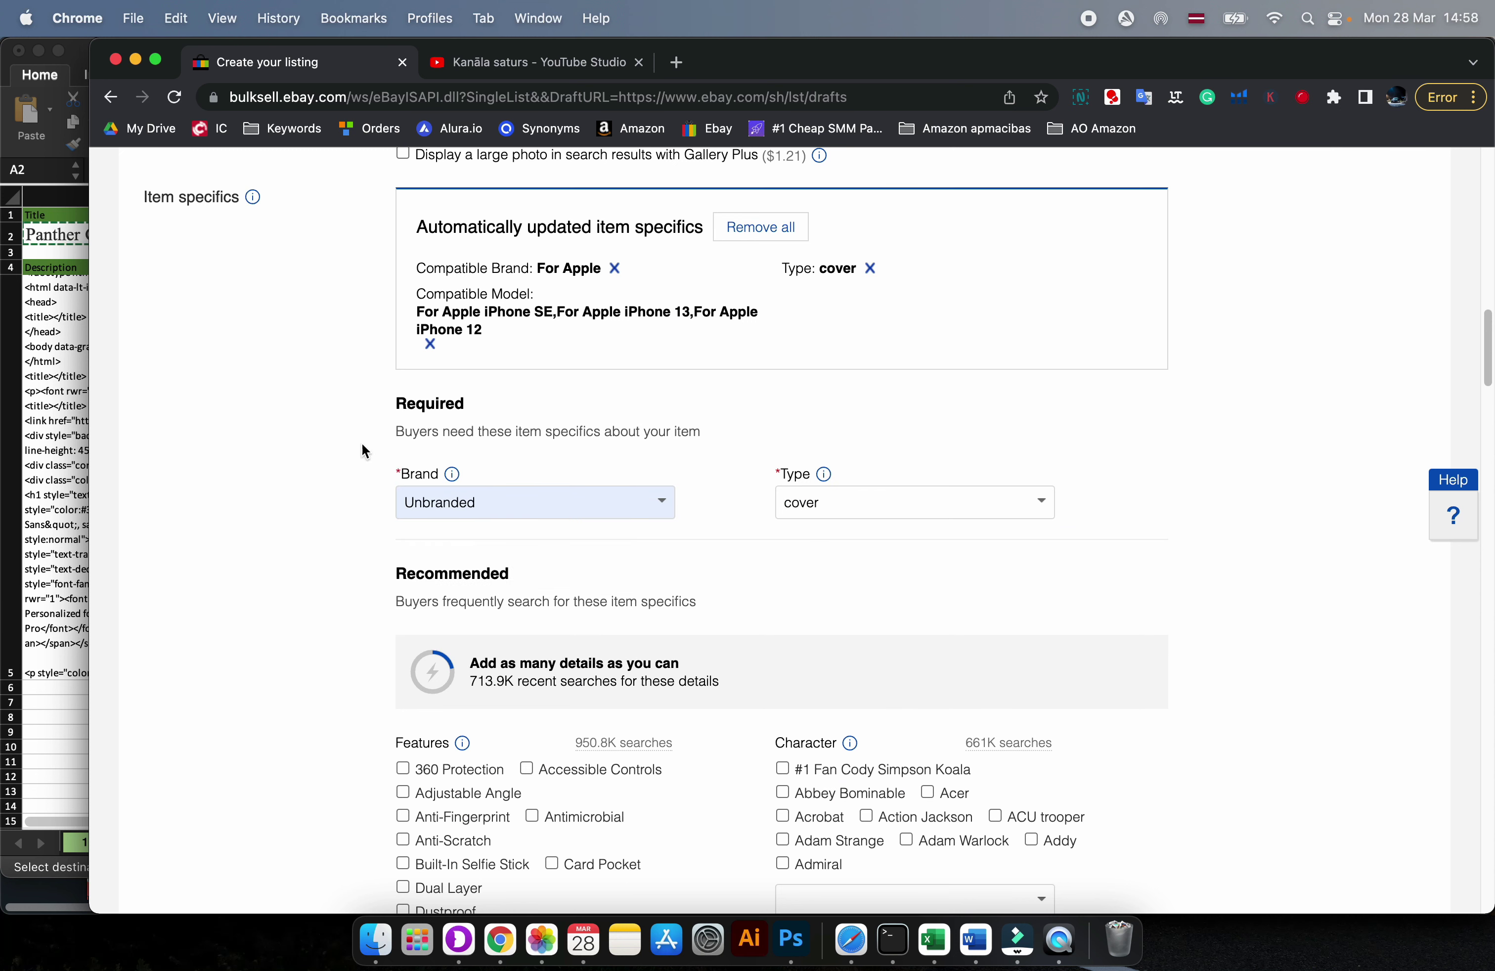
- Replace the required Type item specific with the custom value "Glitter Phone case"
left_click(865, 498)
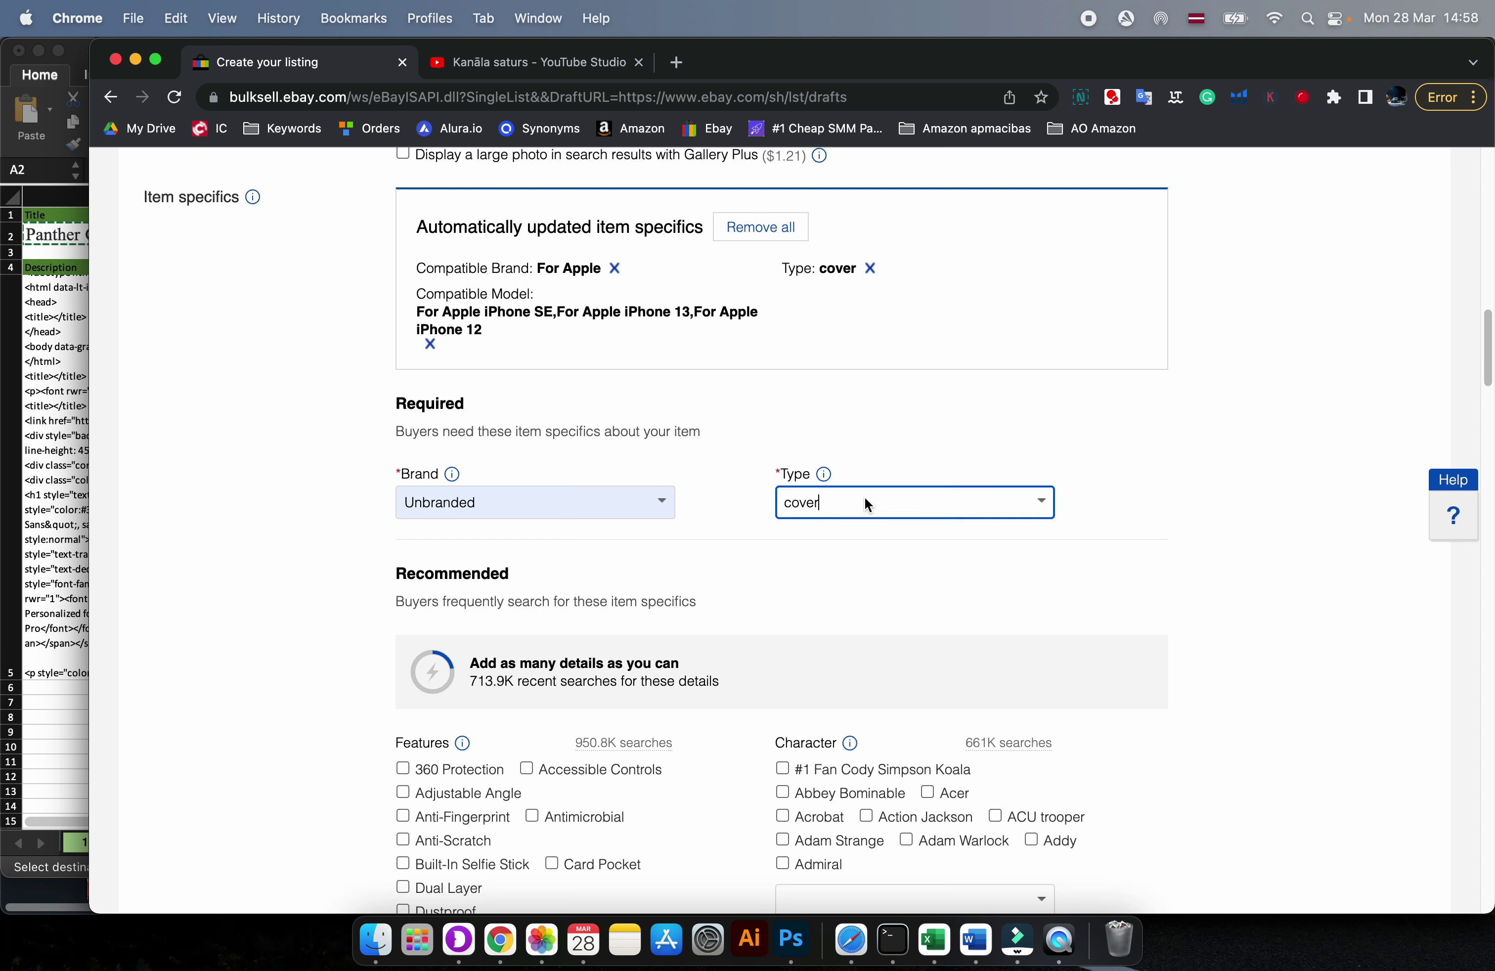
type("G")
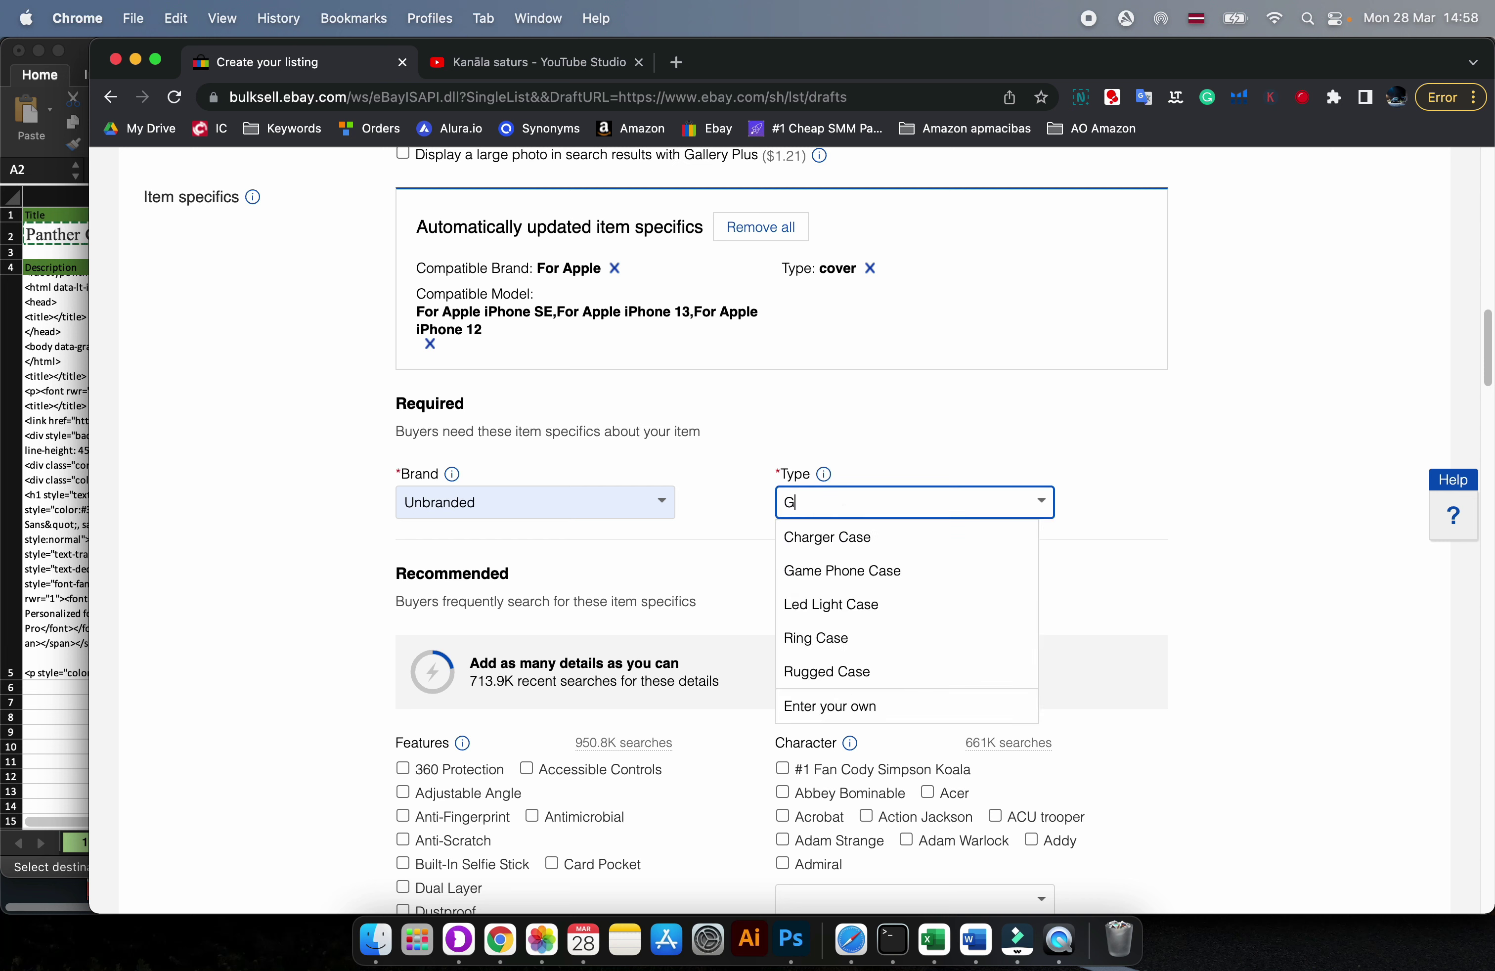
type("litte")
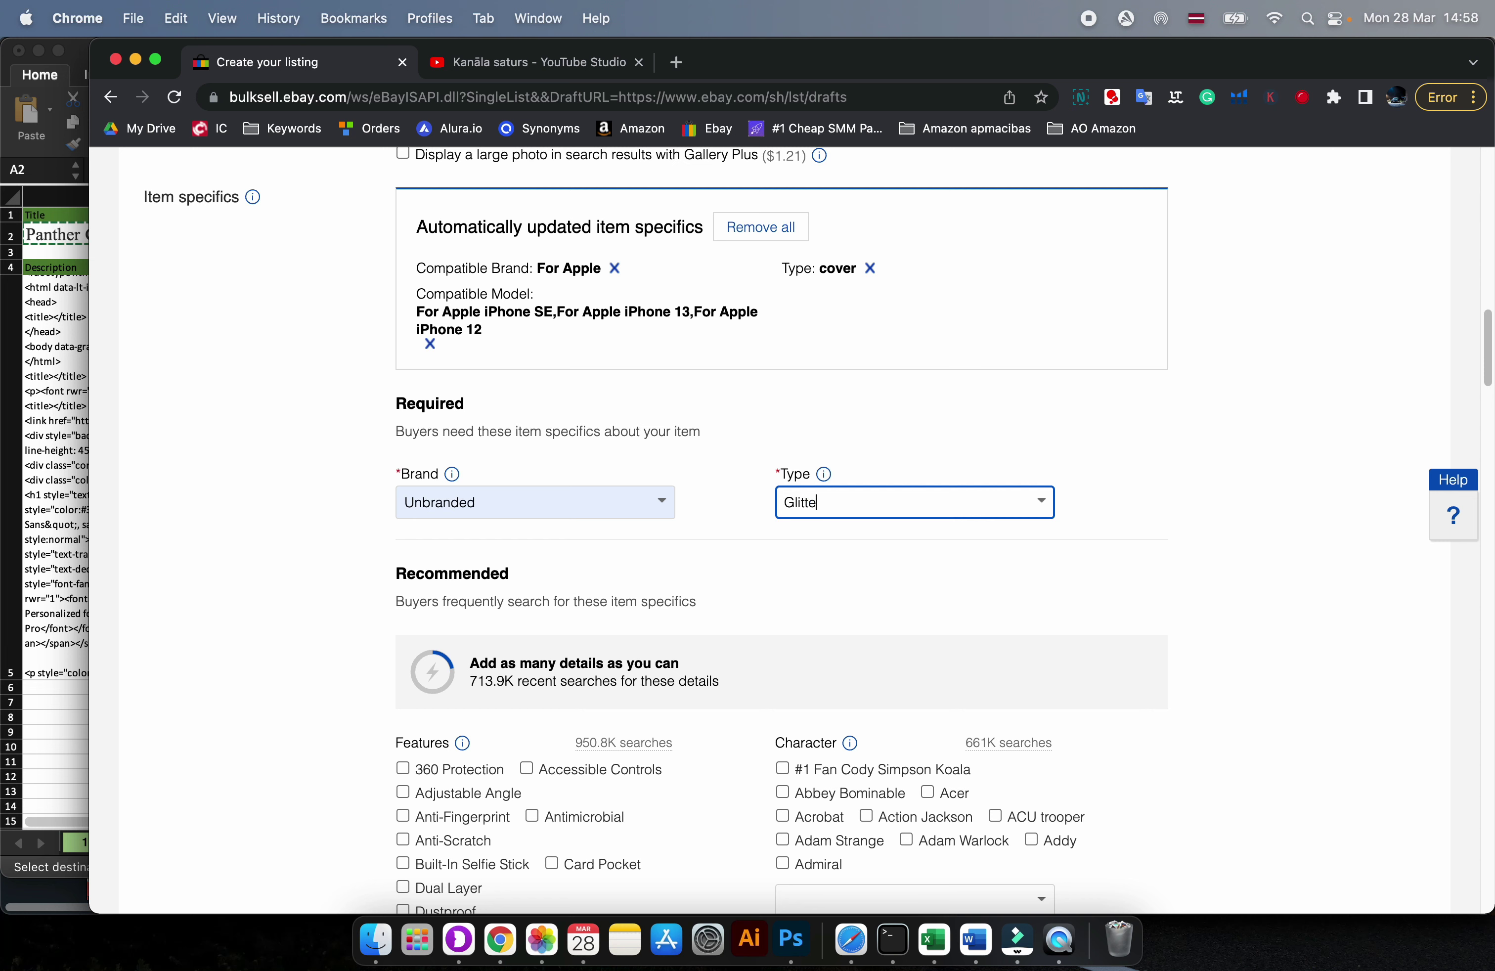
type("r Phone case")
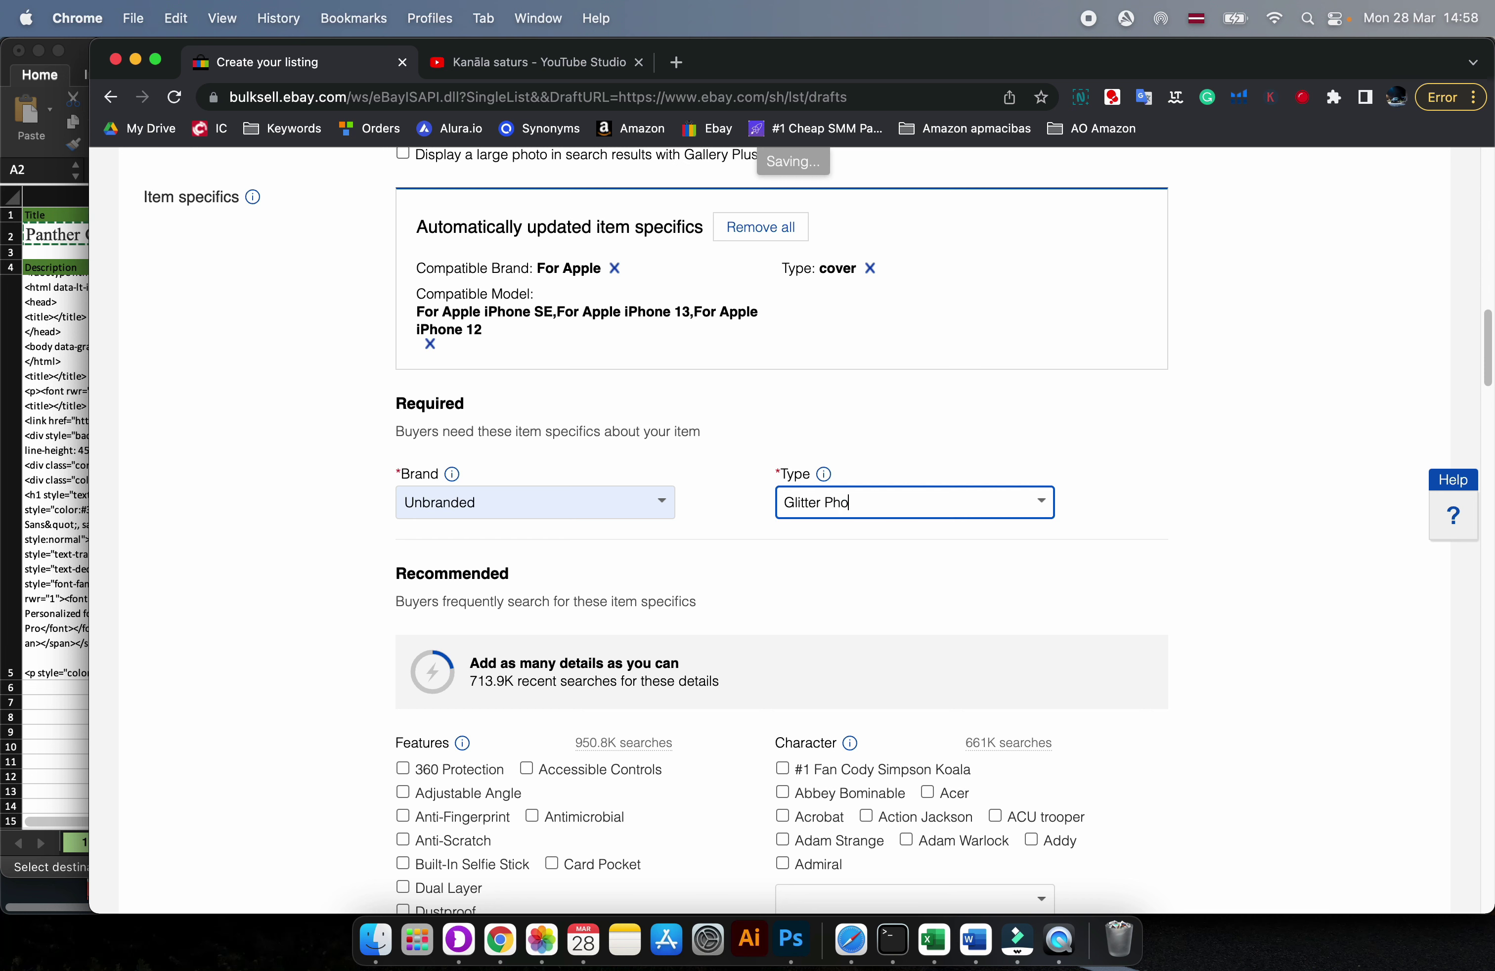
left_click(1323, 520)
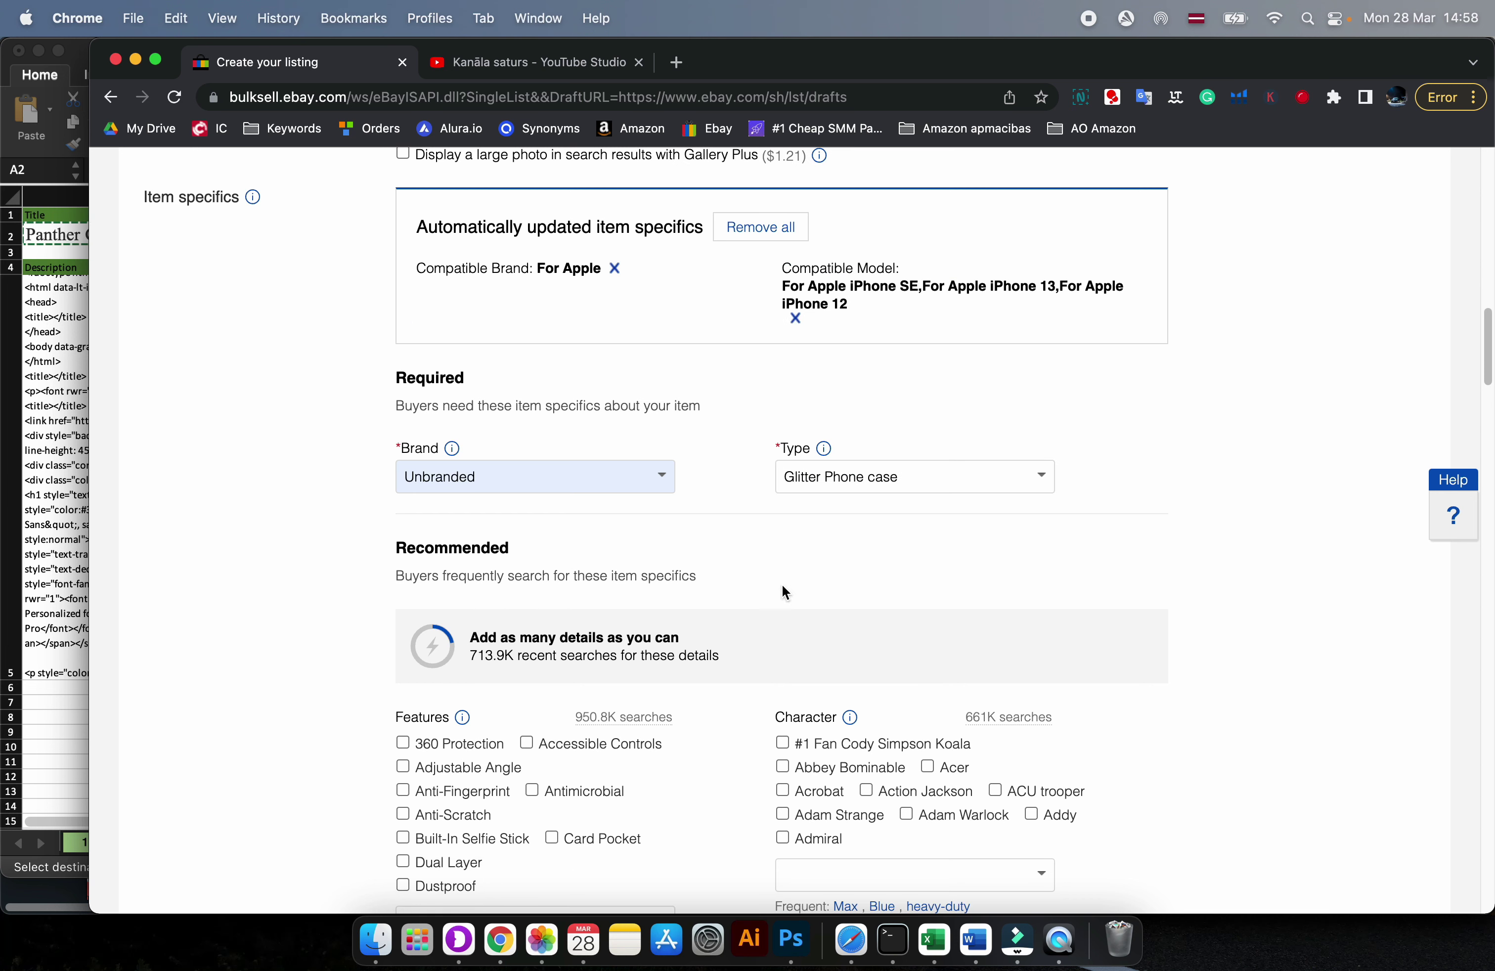
- Add Glitter and Shockproof to the recommended Features item specifics
scroll(782, 585, "down", 5)
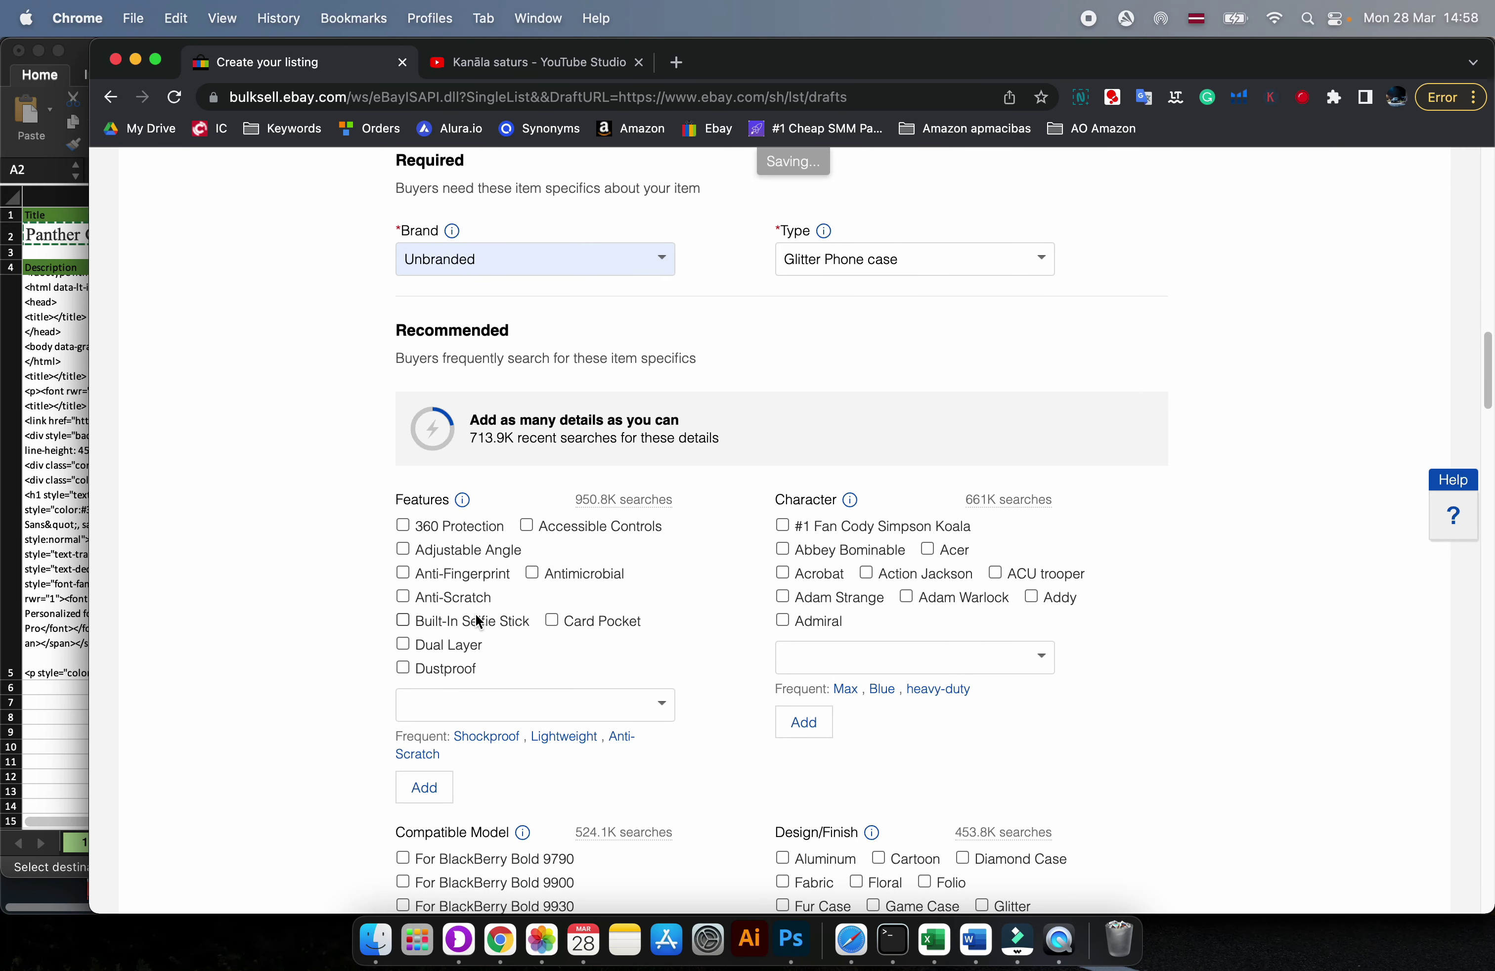
left_click(484, 703)
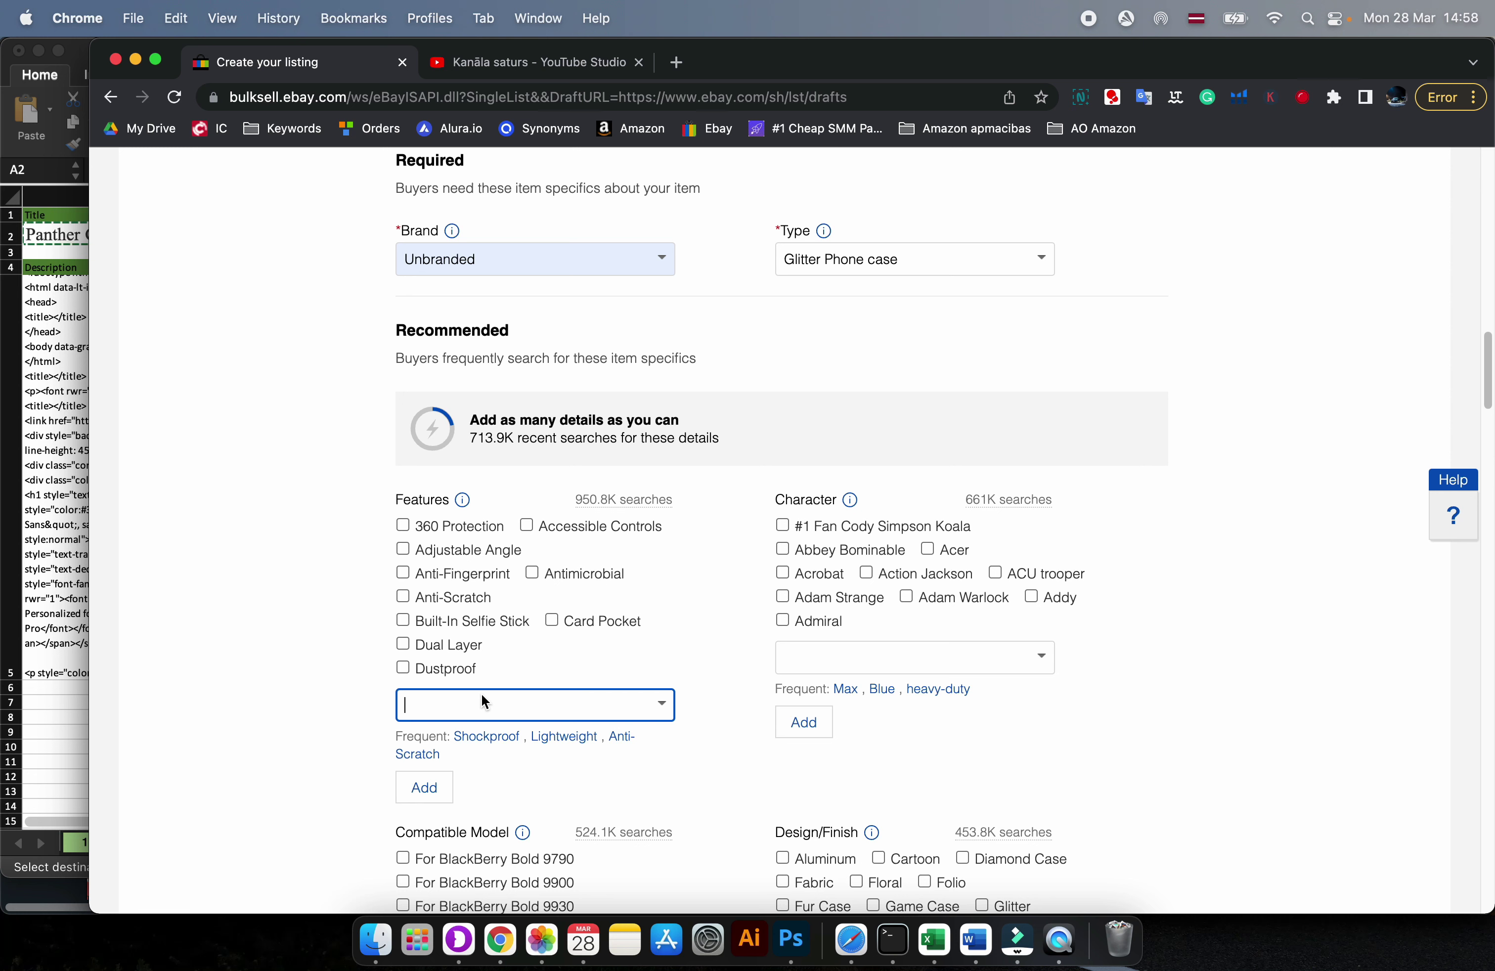
type("Gli")
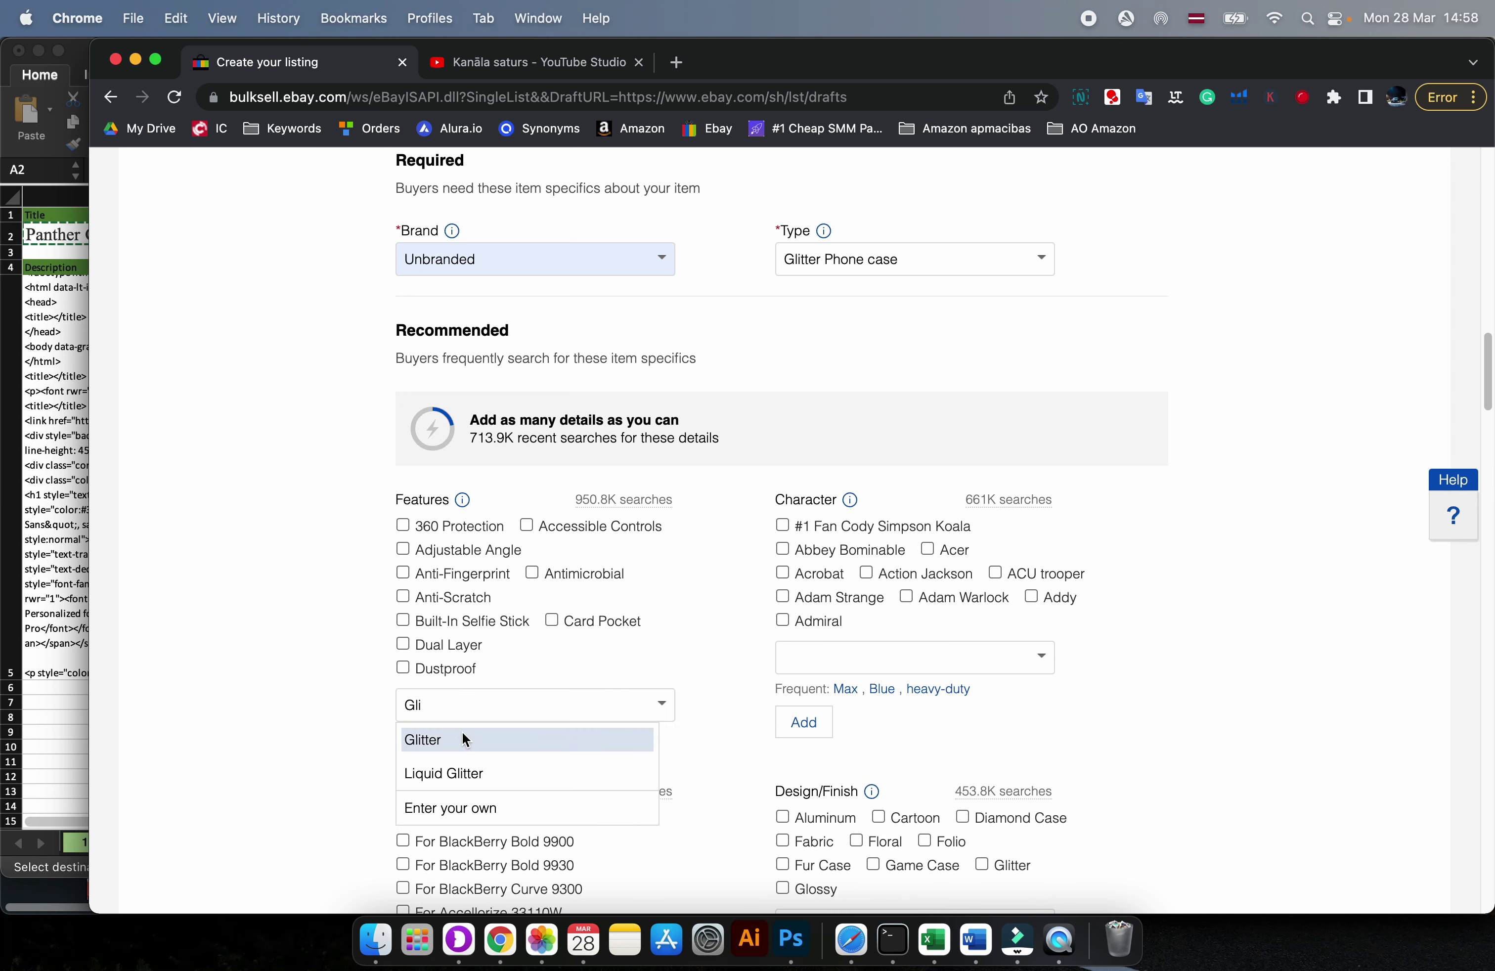
left_click(466, 739)
left_click(444, 746)
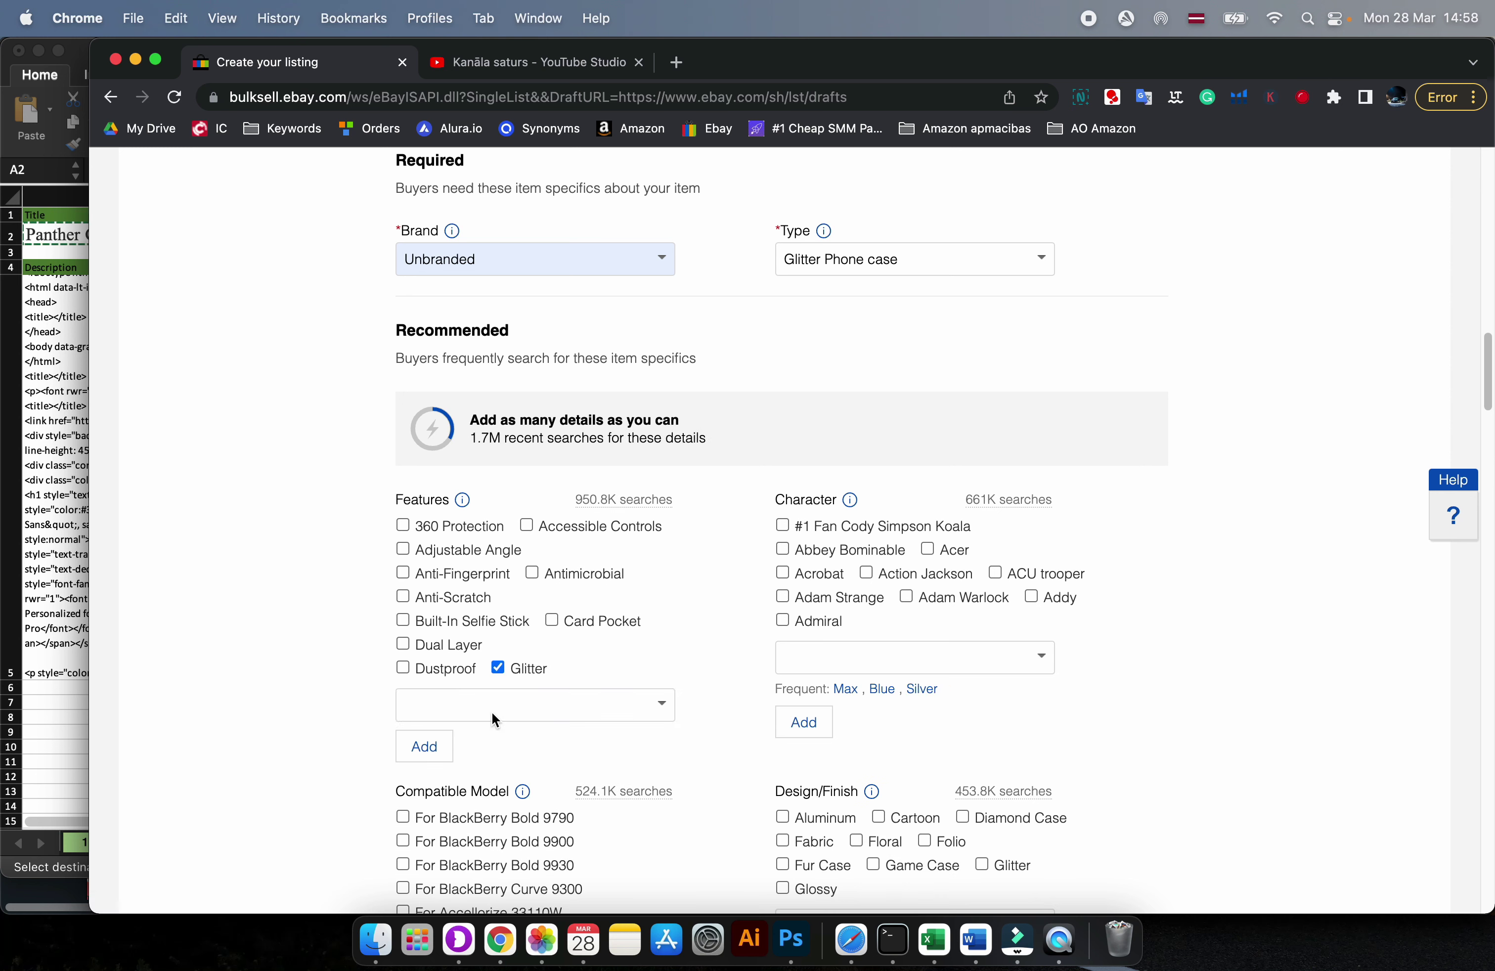
left_click(492, 714)
type("sho")
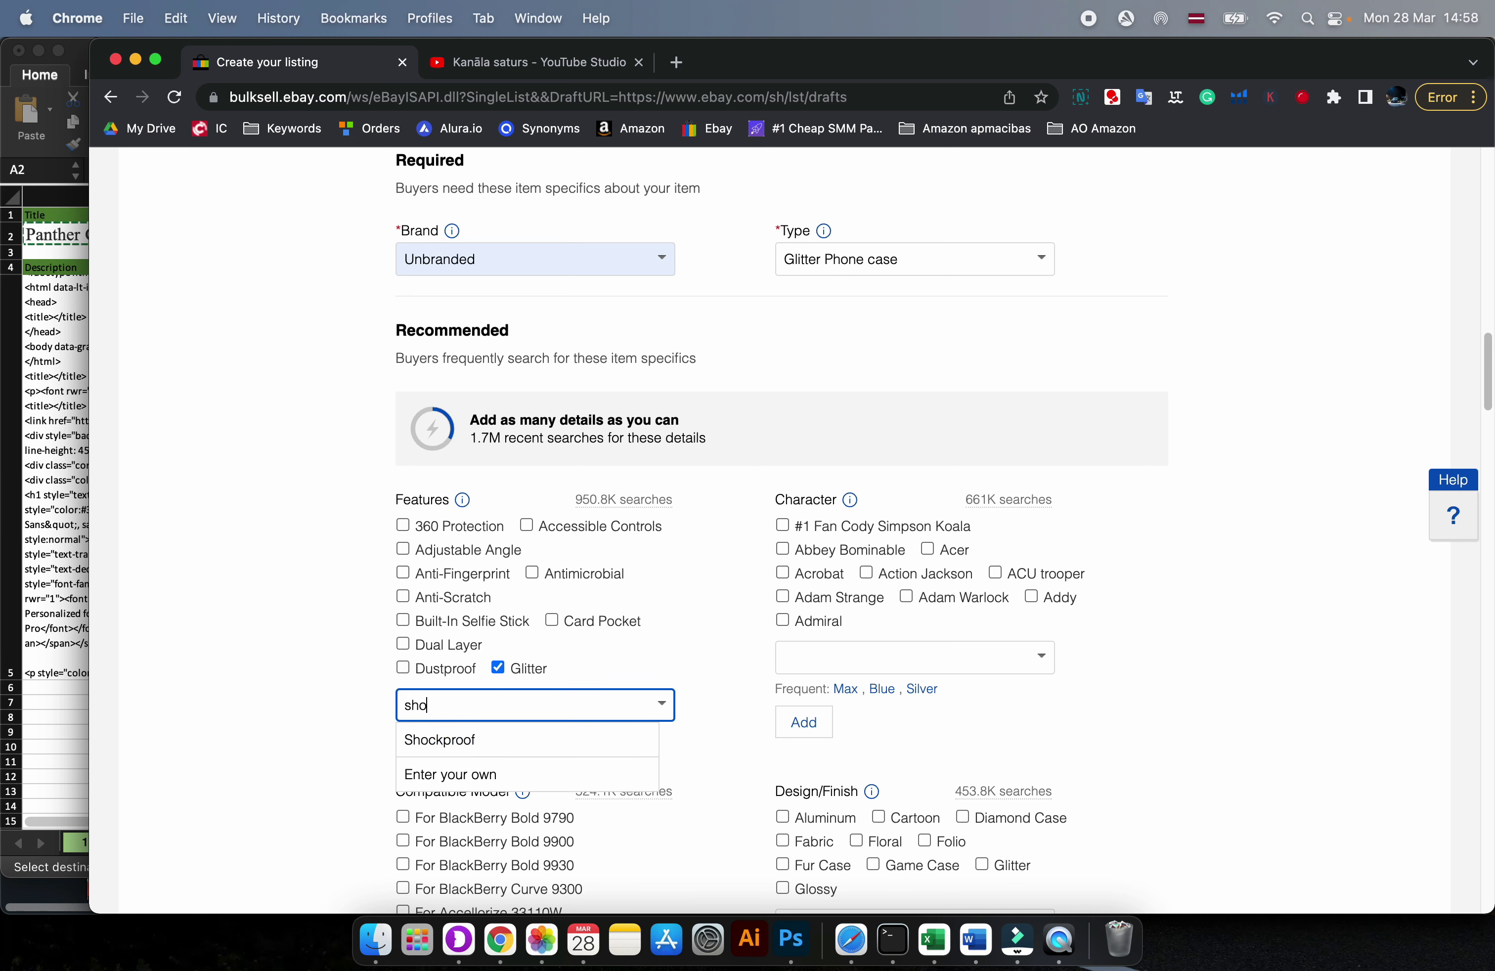
left_click(418, 737)
left_click(445, 746)
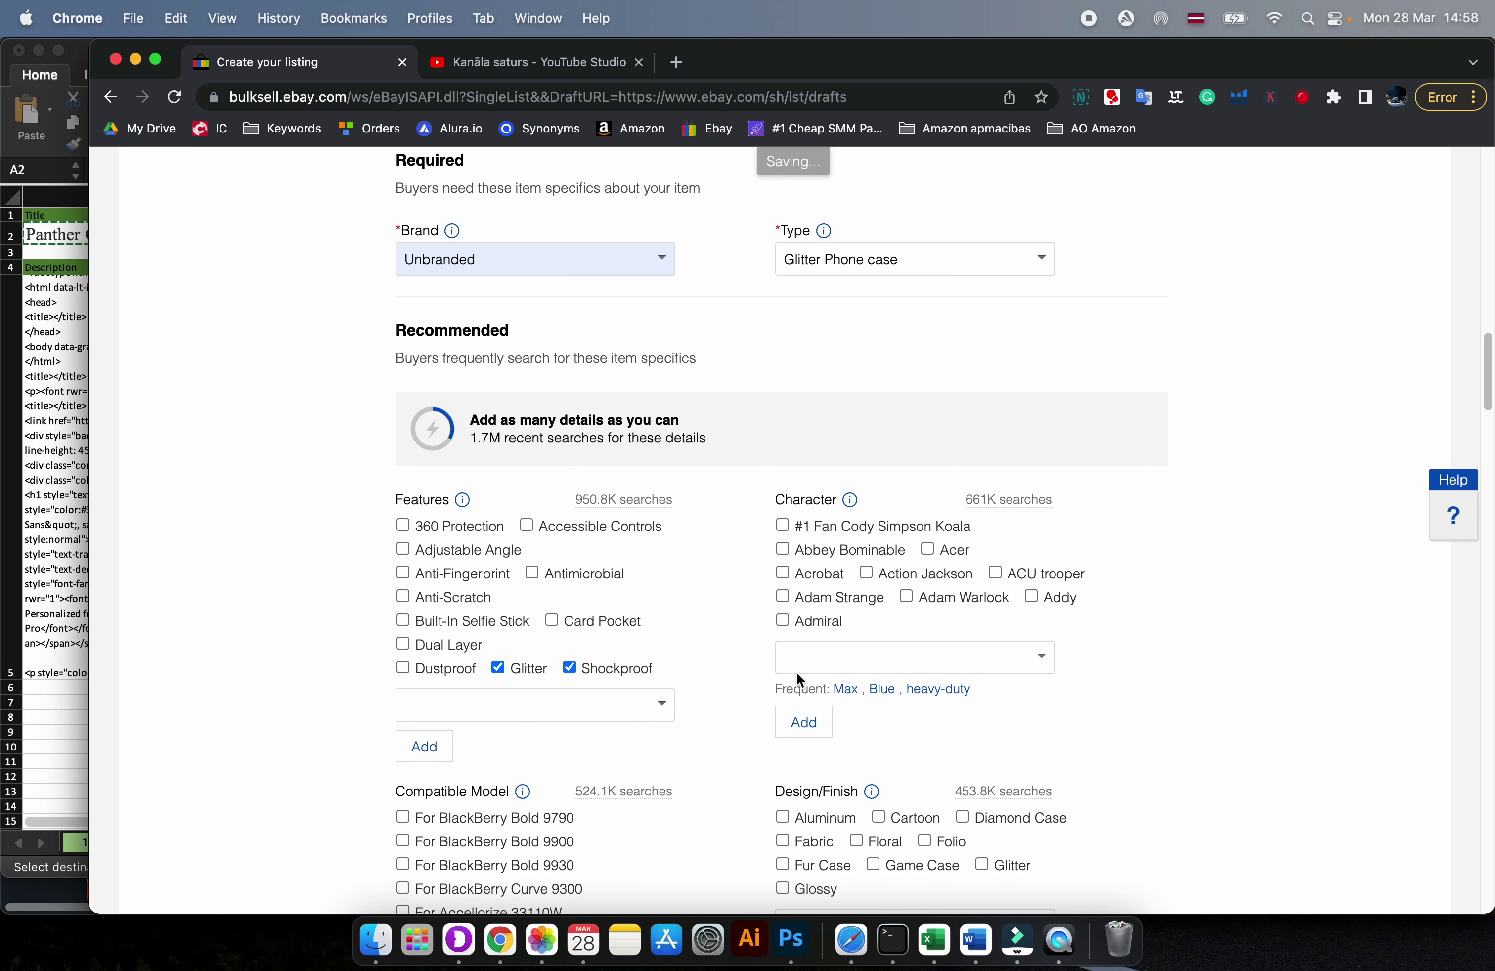
left_click(938, 656)
type("ani")
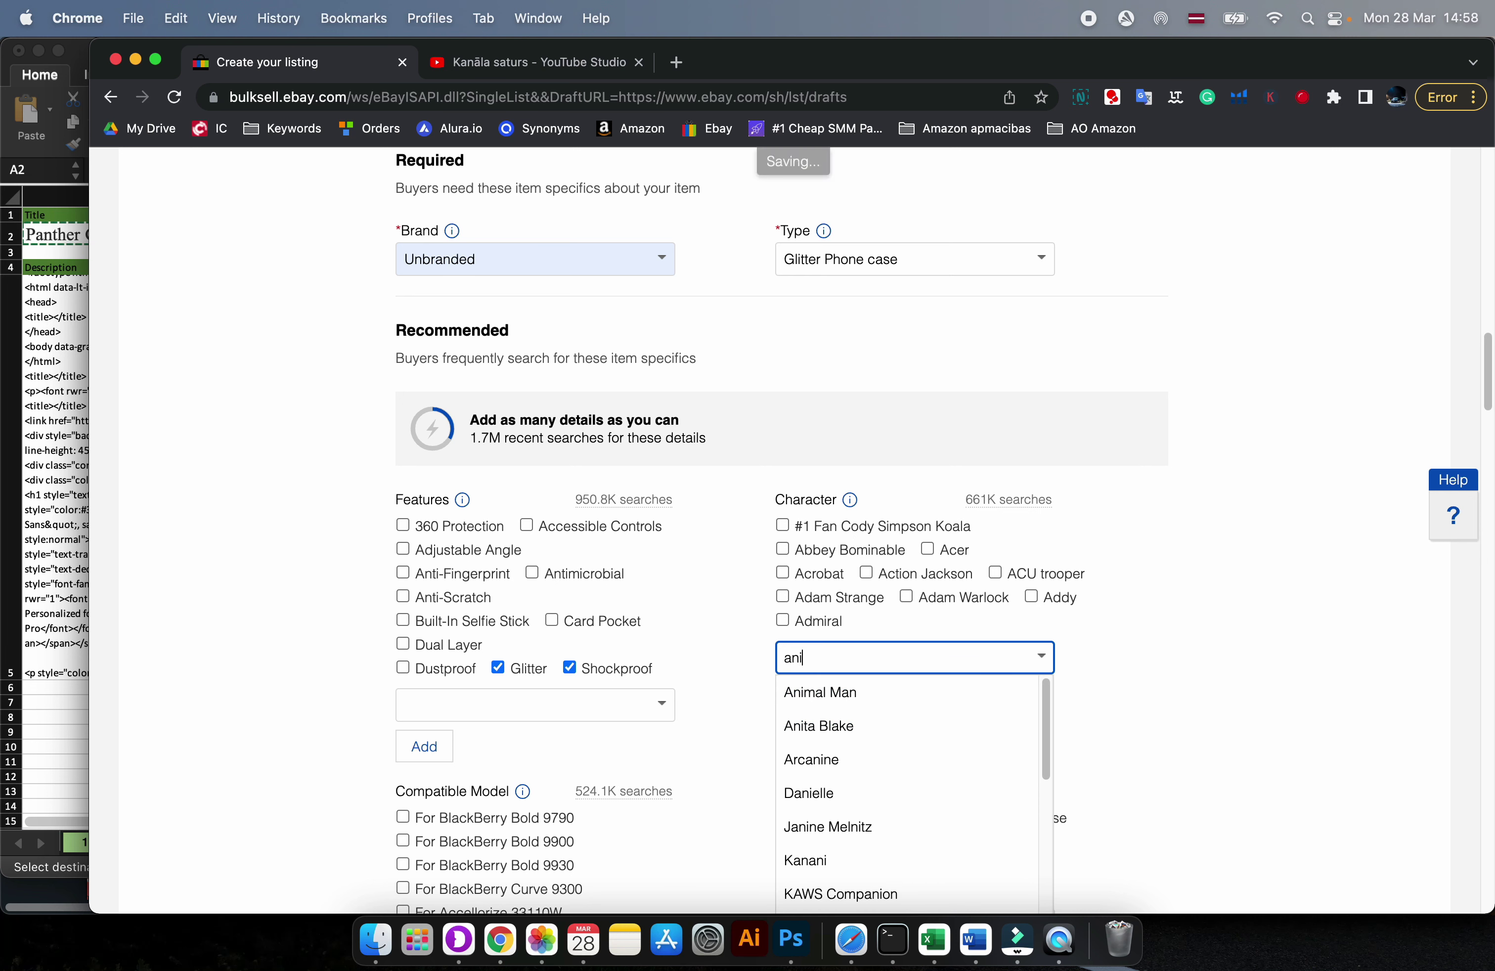
type("ma")
key("BackSpace")
key("BackSpace")
key("BackSpace")
key("BackSpace")
key("BackSpace")
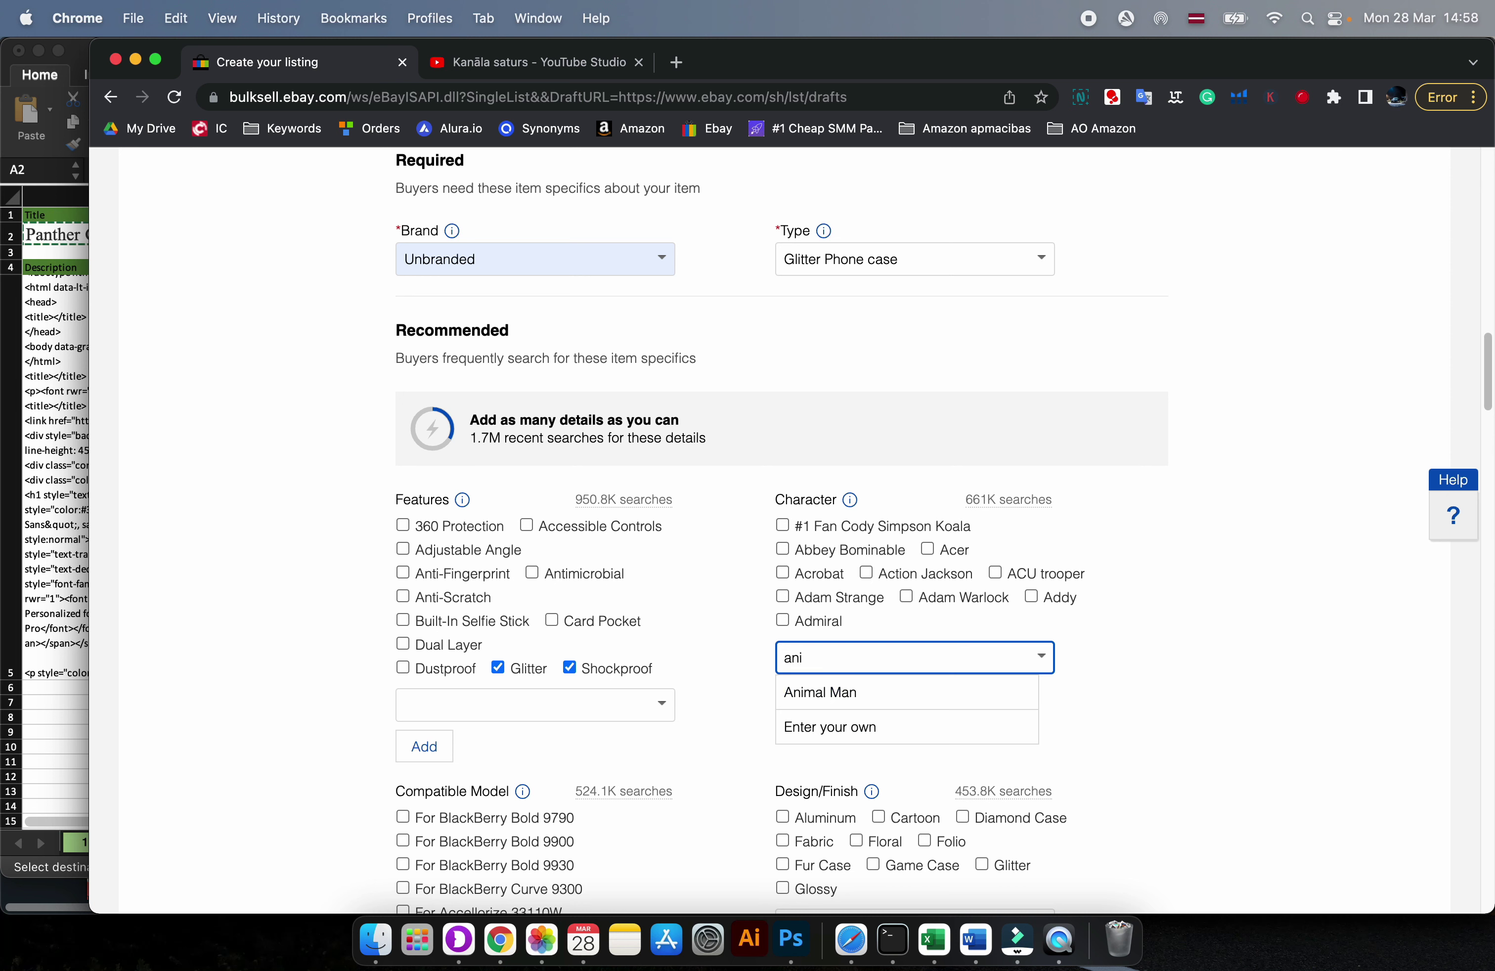
- Try to add the custom value "Leopard" to the recommended Character item specific
type("leo")
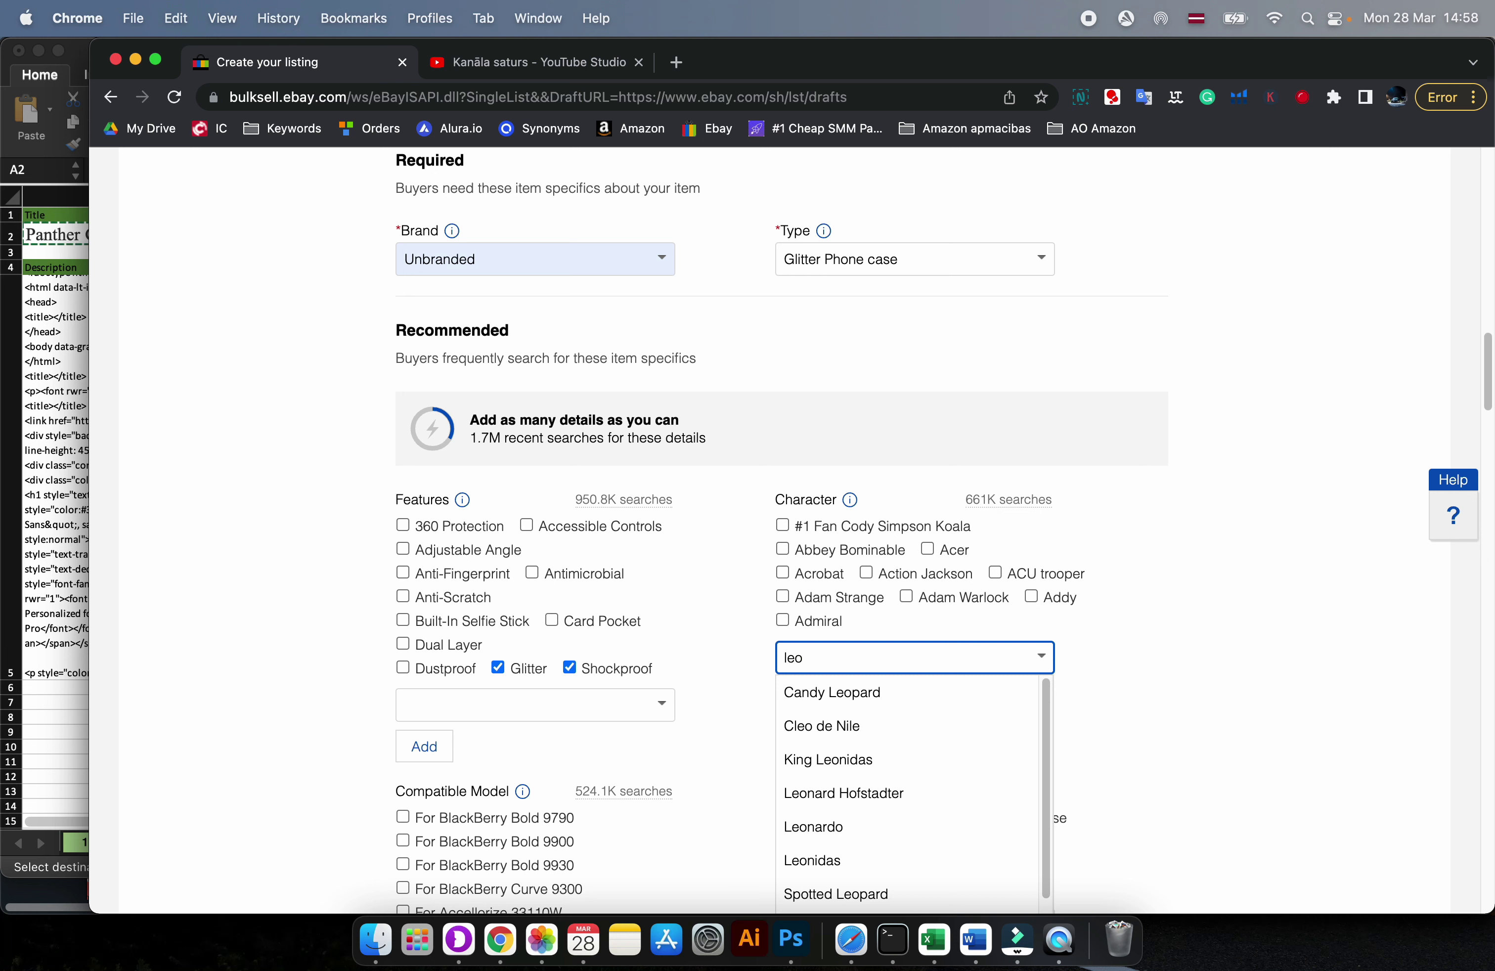
type("p")
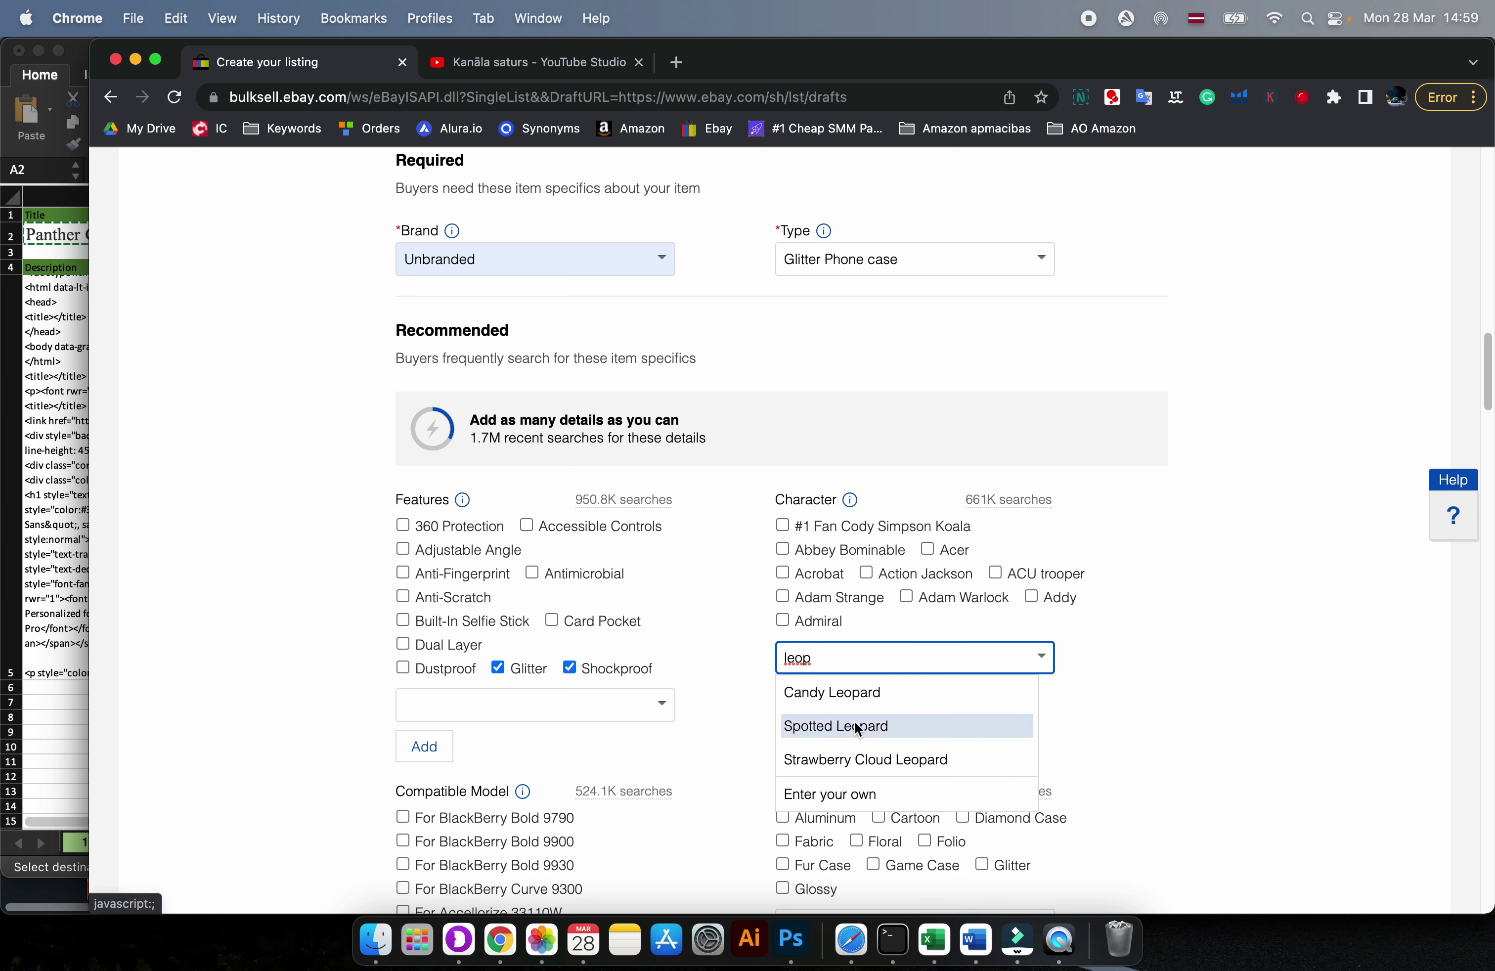
type("ard")
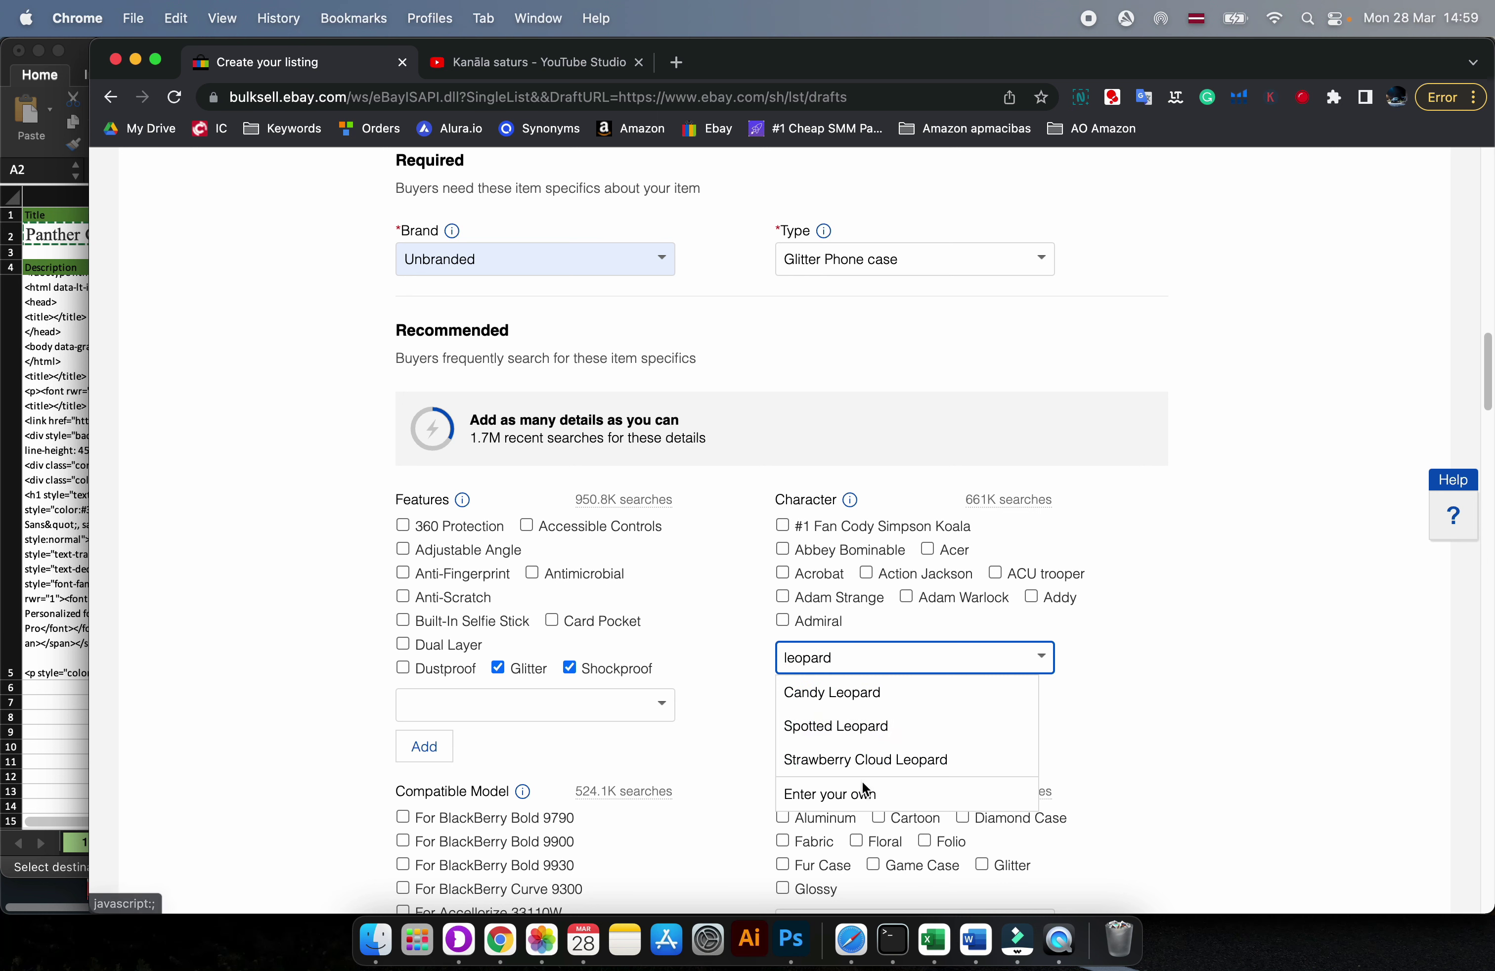
left_click(853, 793)
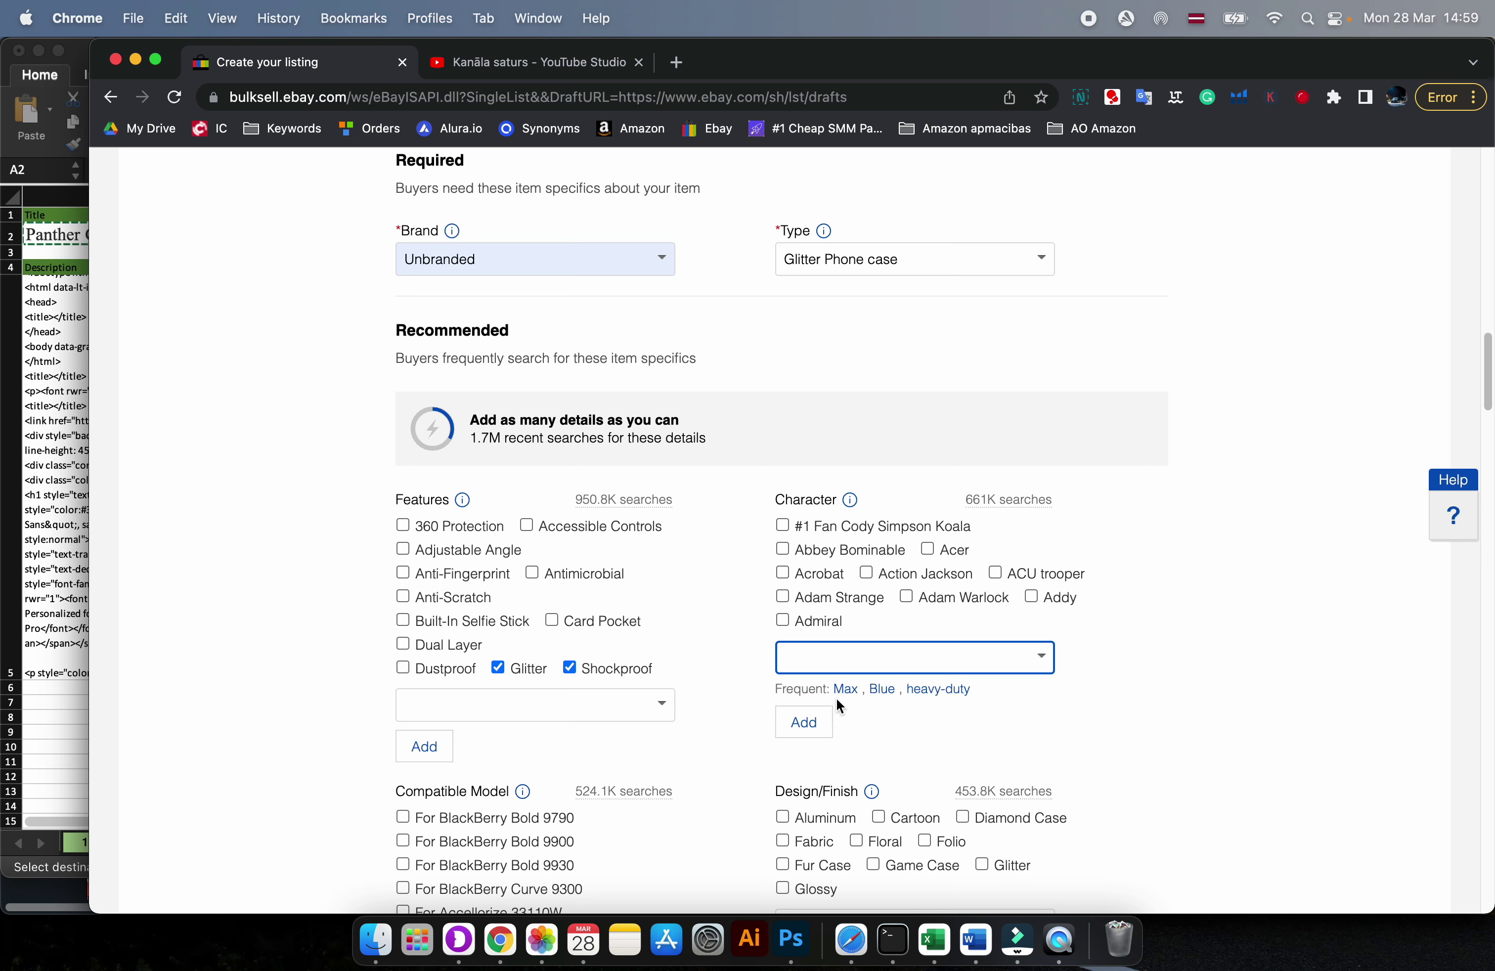
type("Leopard")
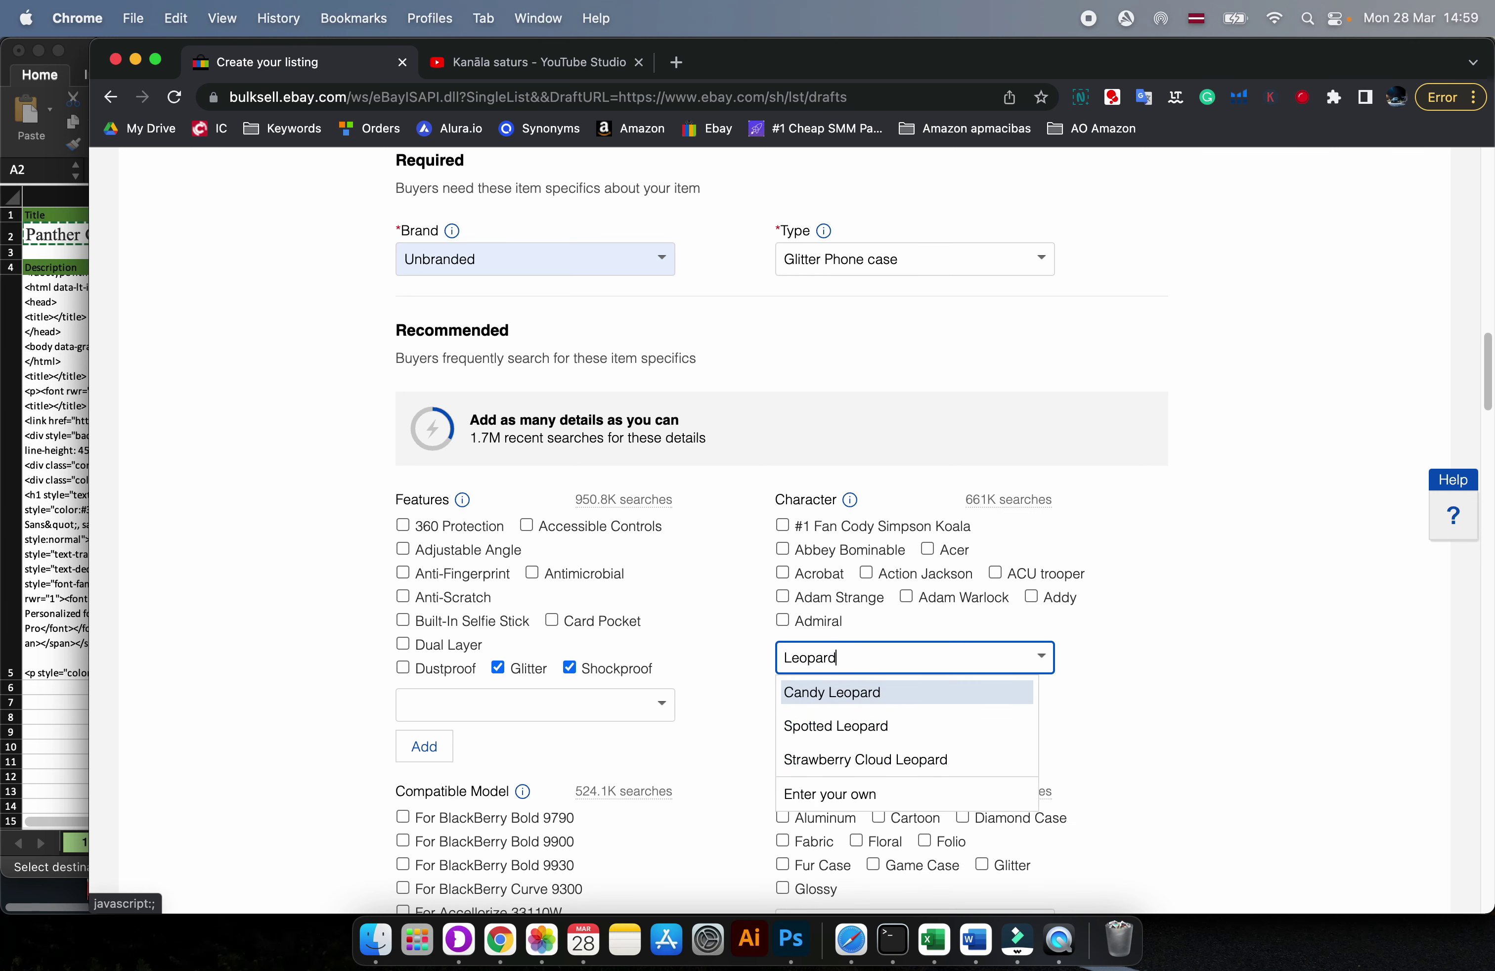
left_click(920, 791)
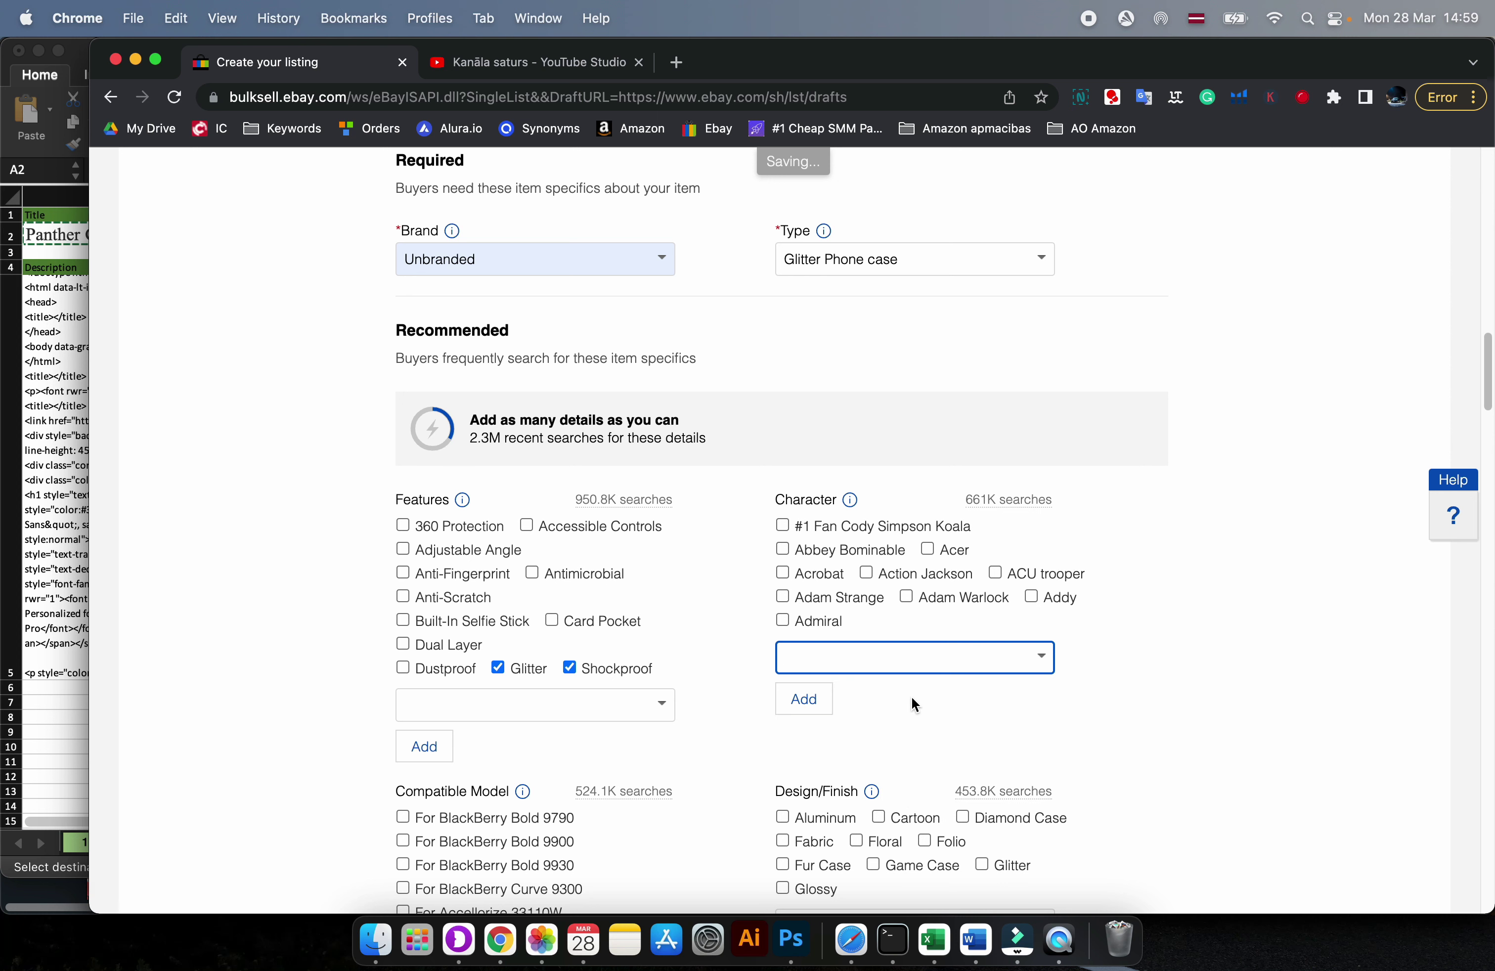
- Find the suggested leopard values for the Character item specific and add Candy Leopard
type("L")
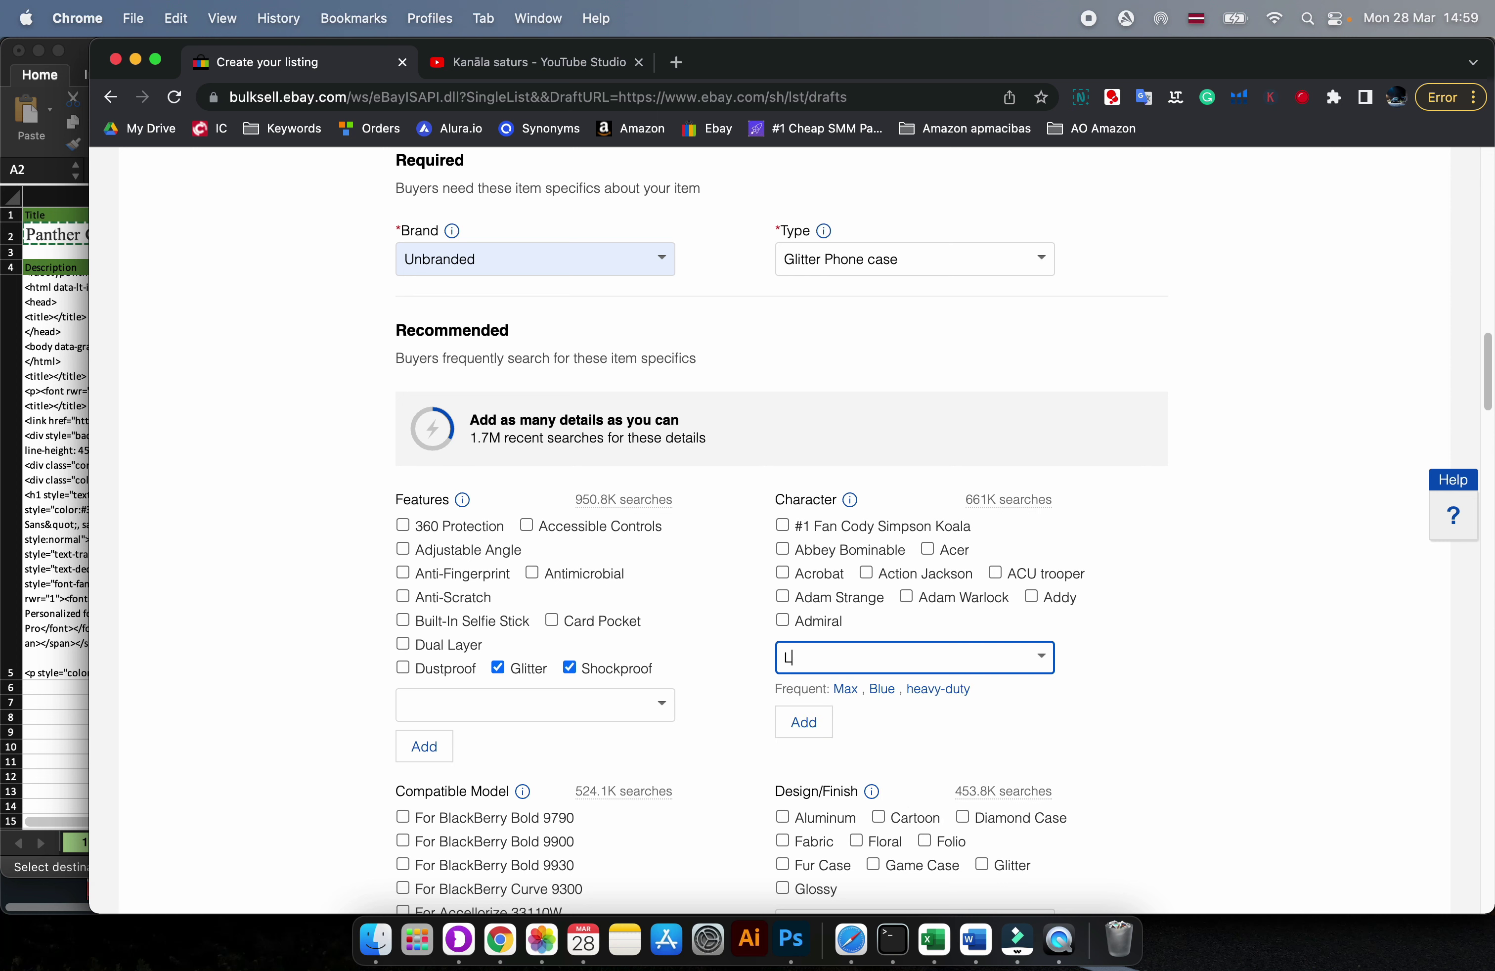
type("eopard")
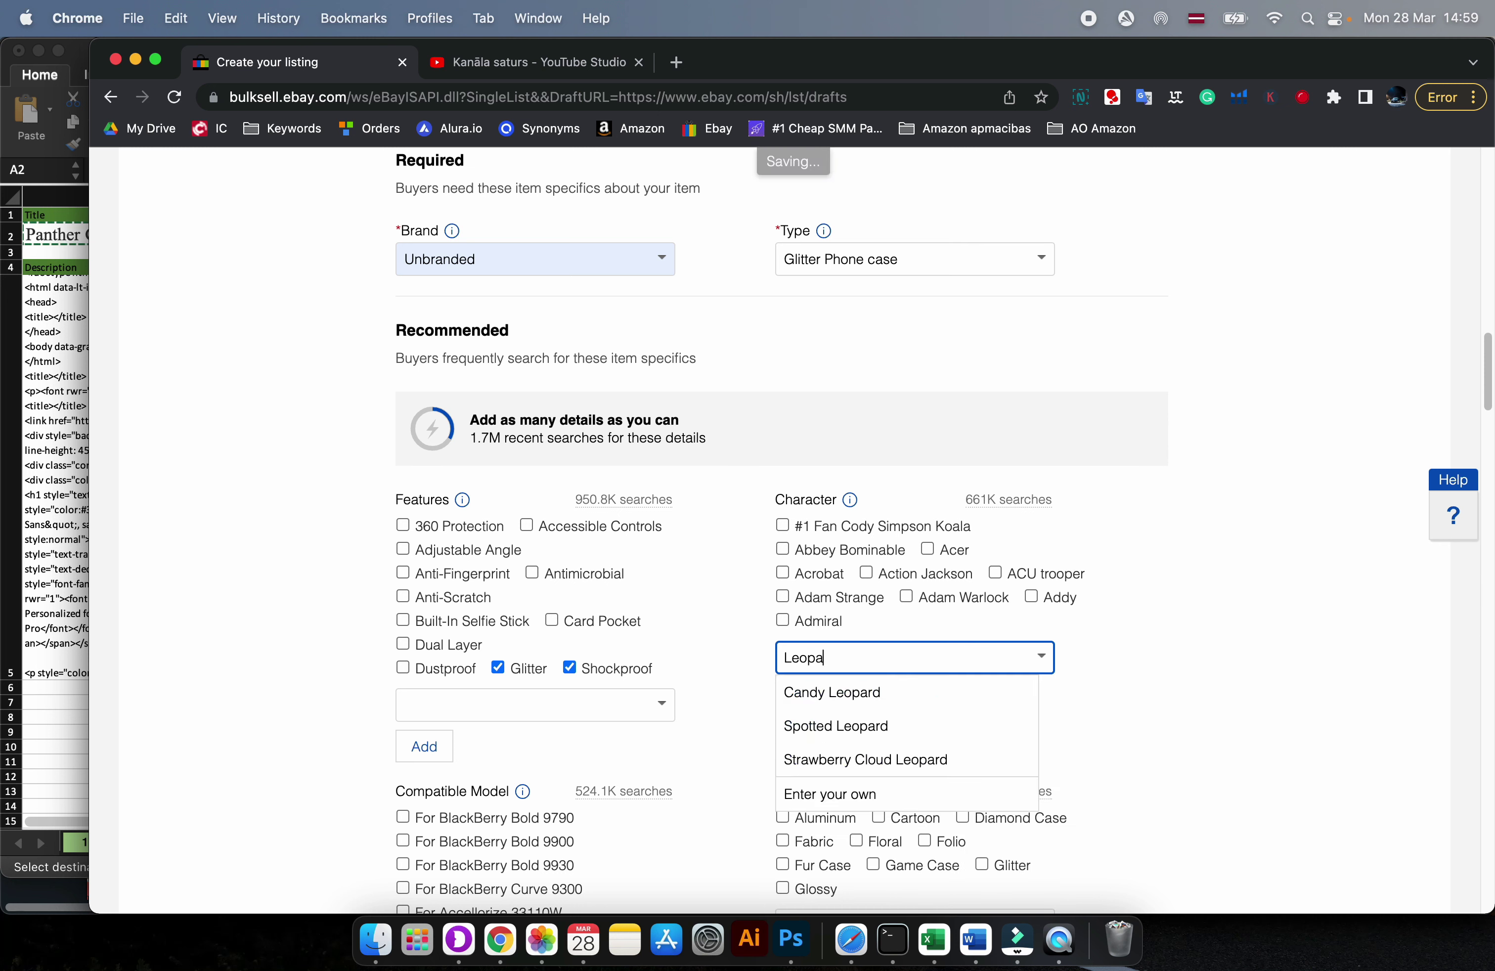
left_click(875, 690)
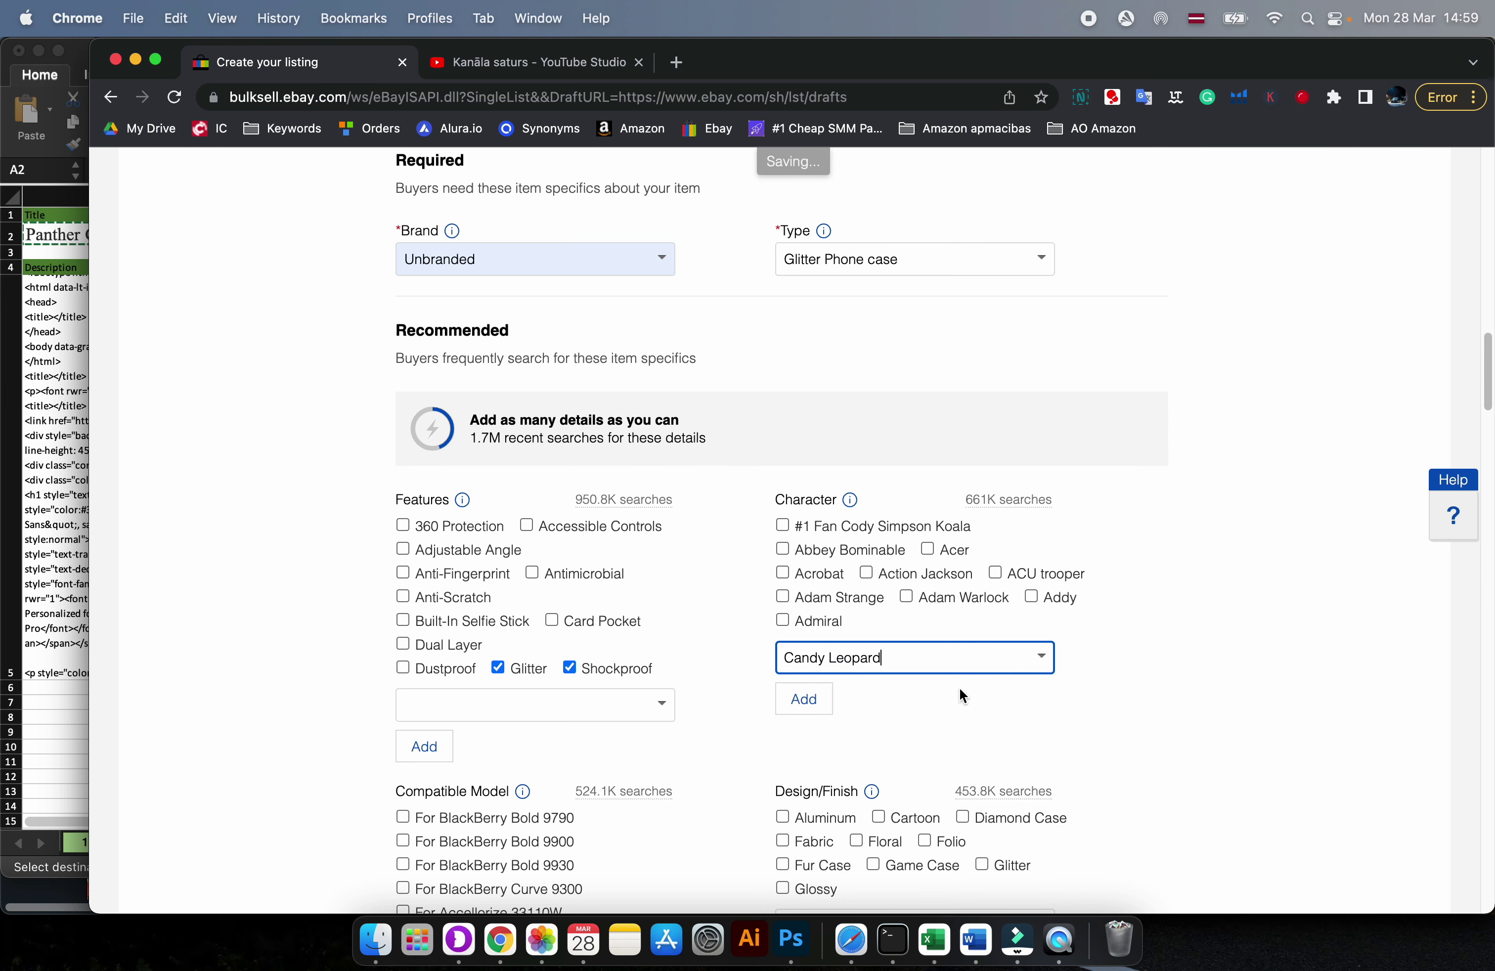
left_click(805, 698)
- Try to add the custom value "Animal" to the Character item specific
left_click(880, 655)
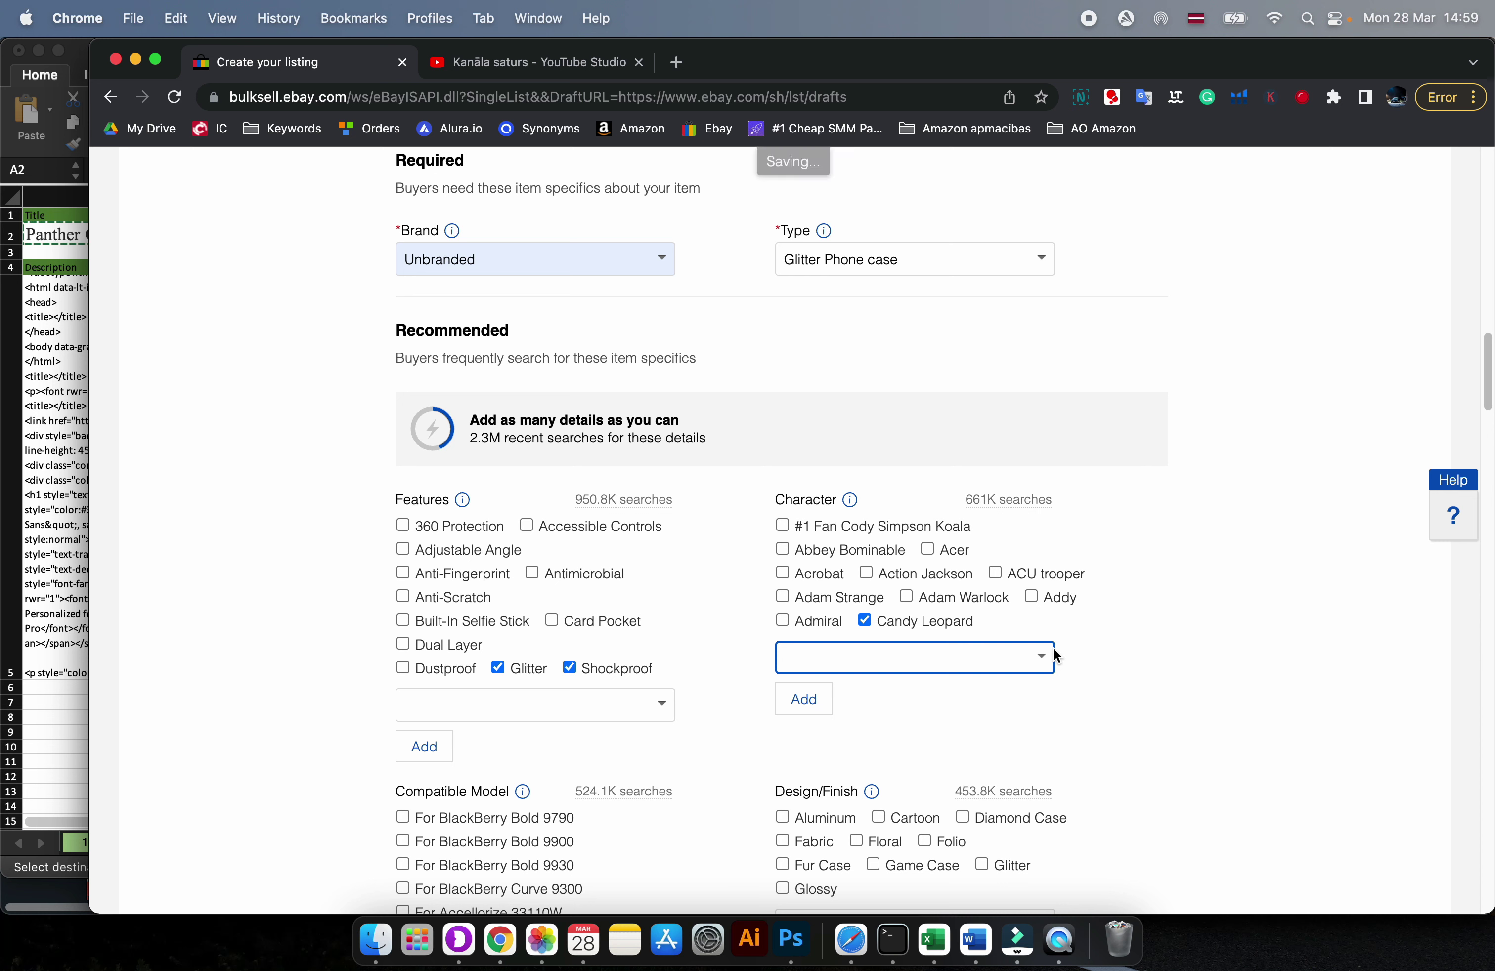
type("Animal")
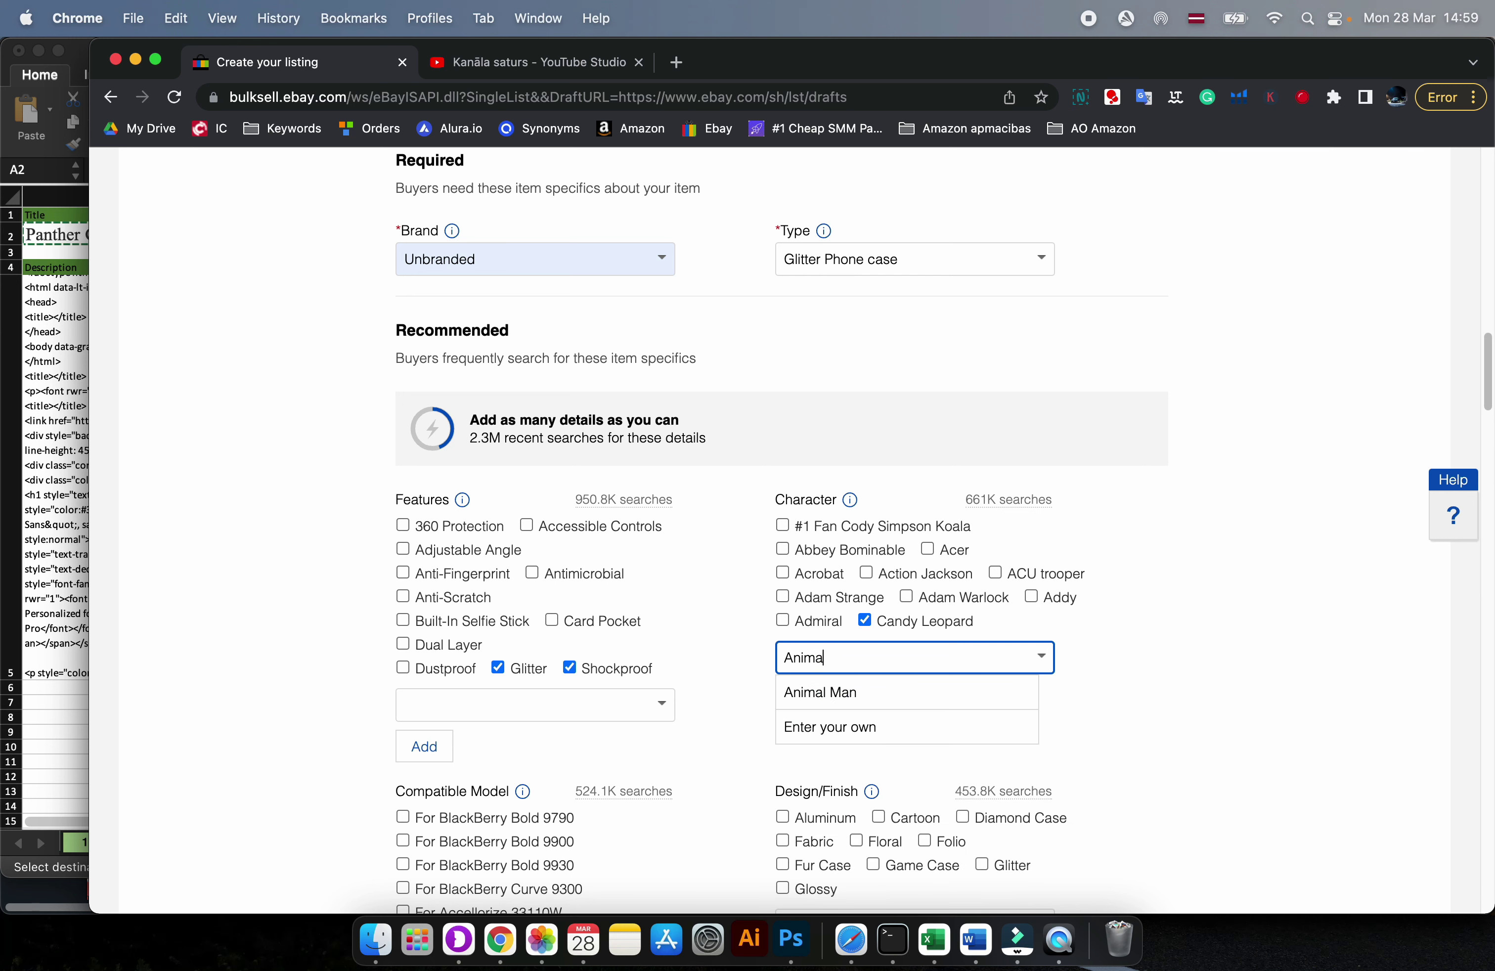
left_click(864, 729)
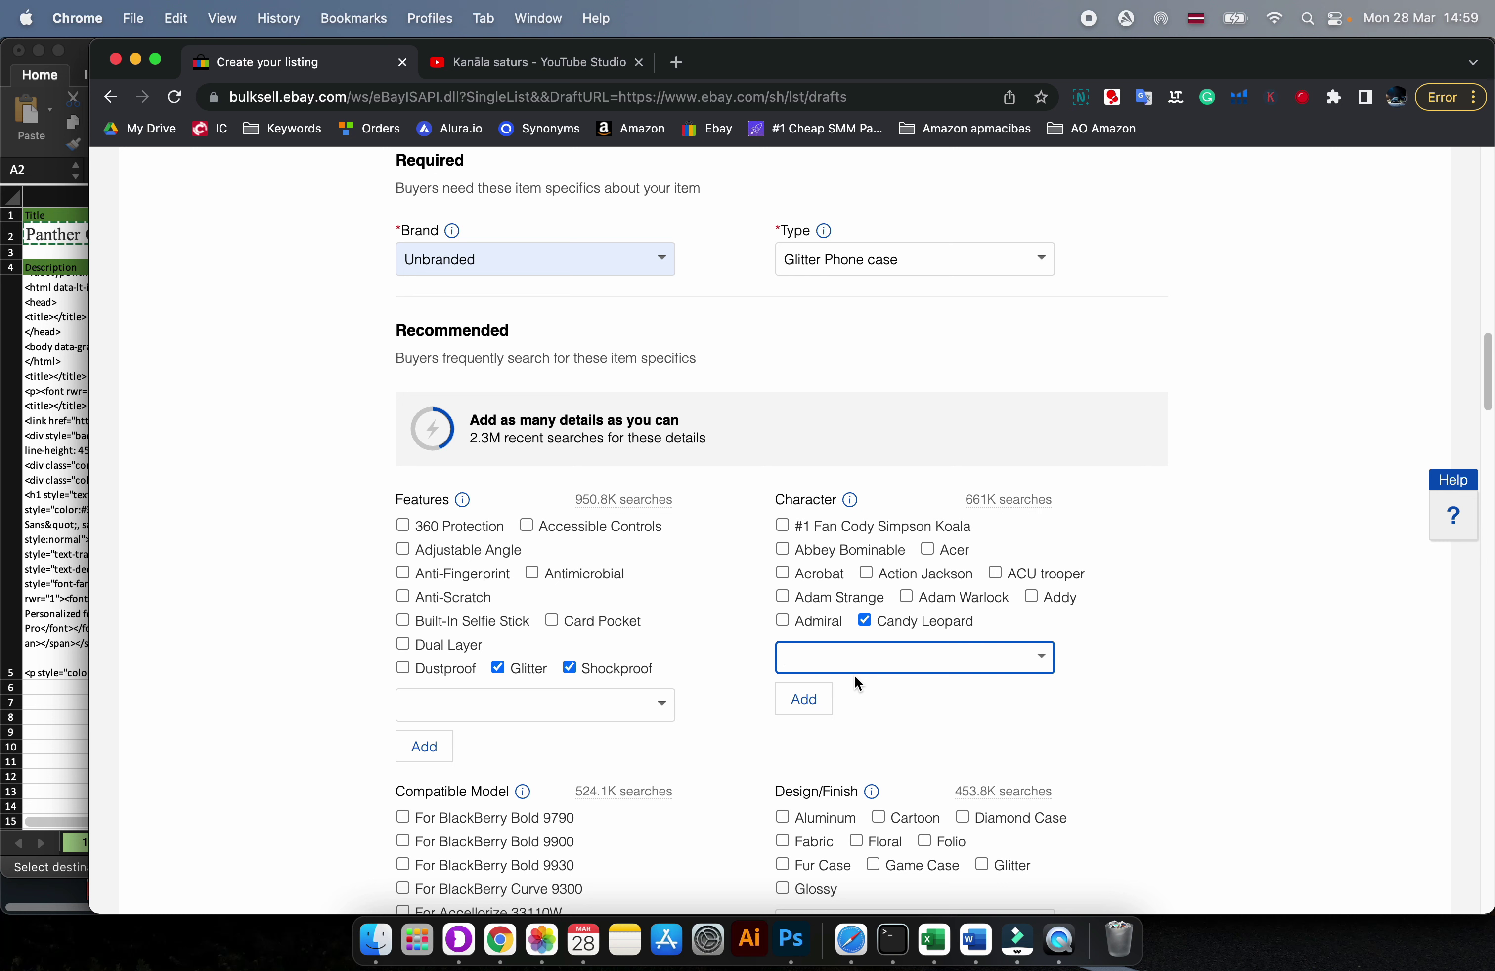
type("Animal")
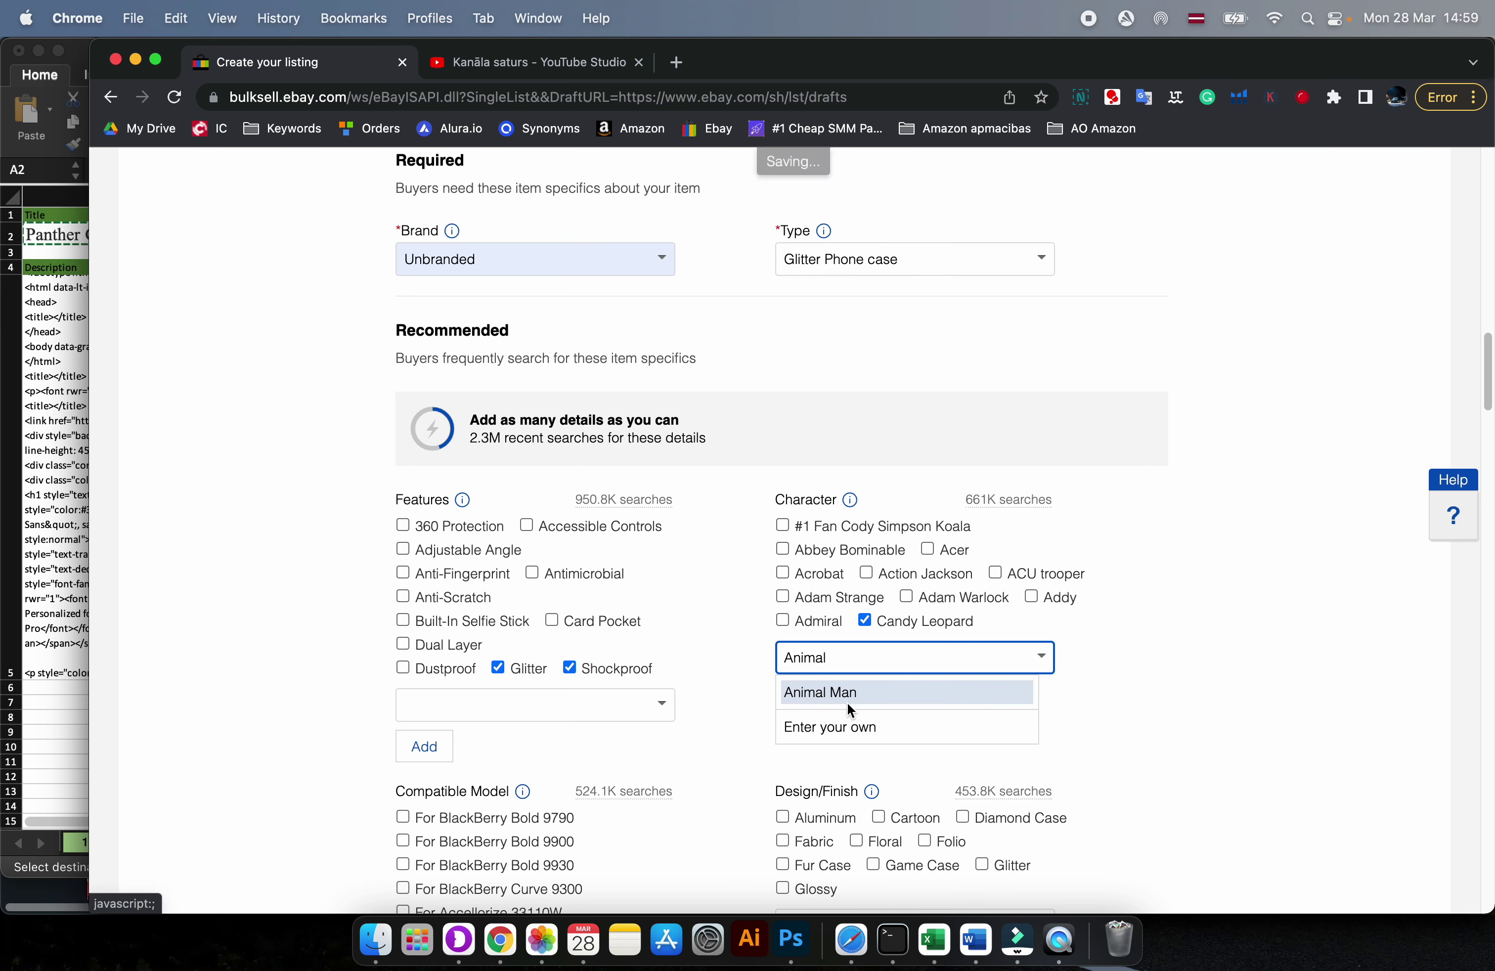
- Replace the pending Character entry with the suggested value Cheetah and add it
double_click(810, 656)
type("chee")
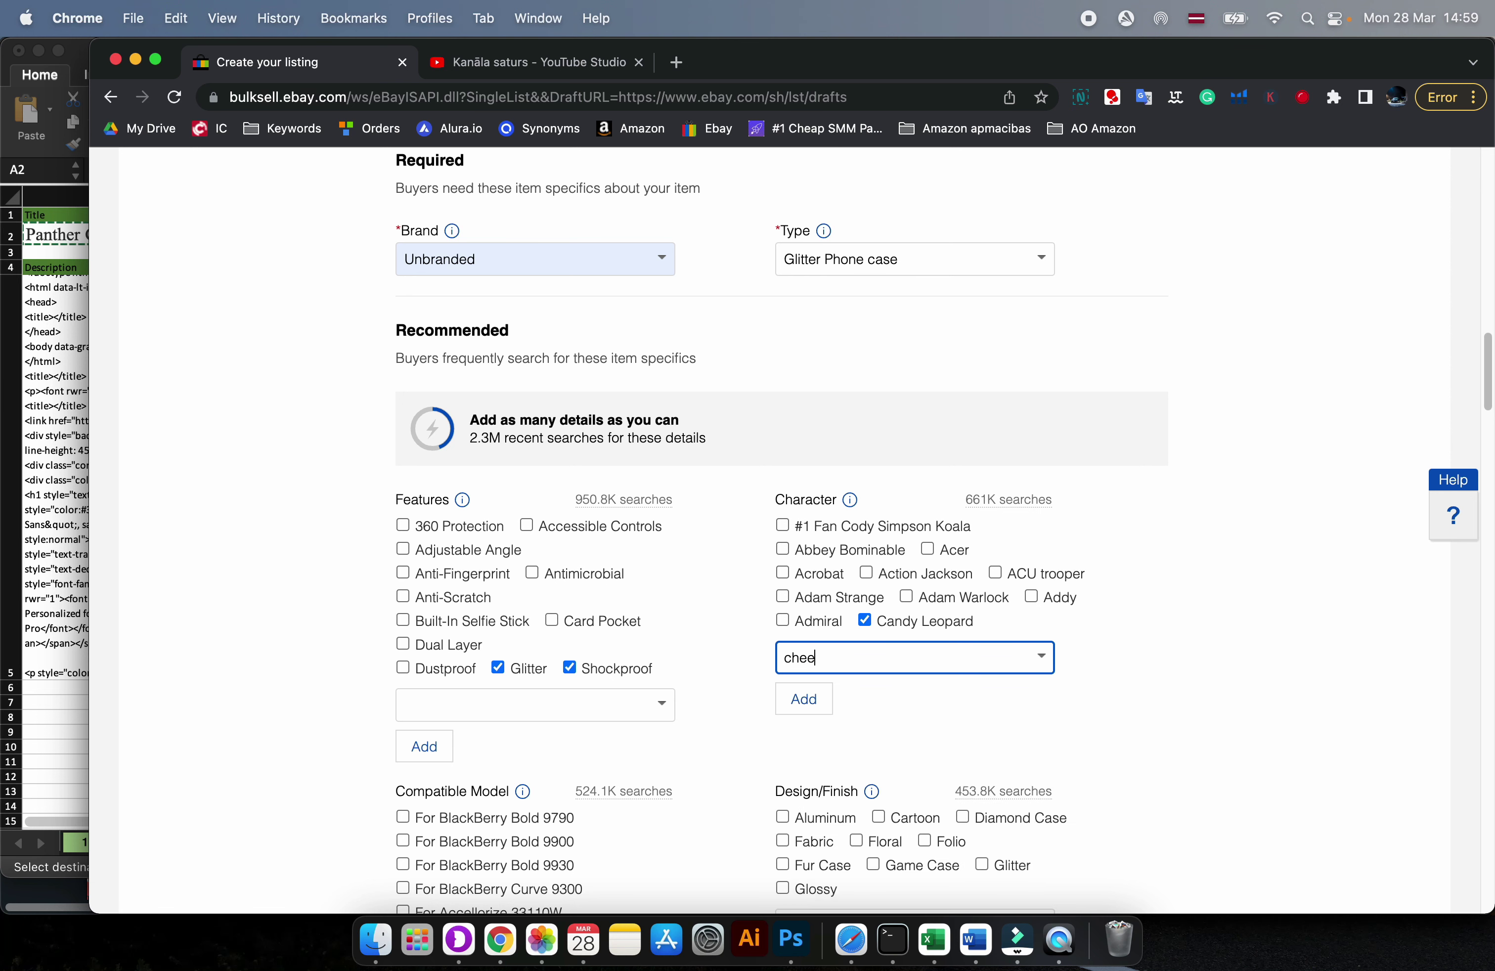
type("t")
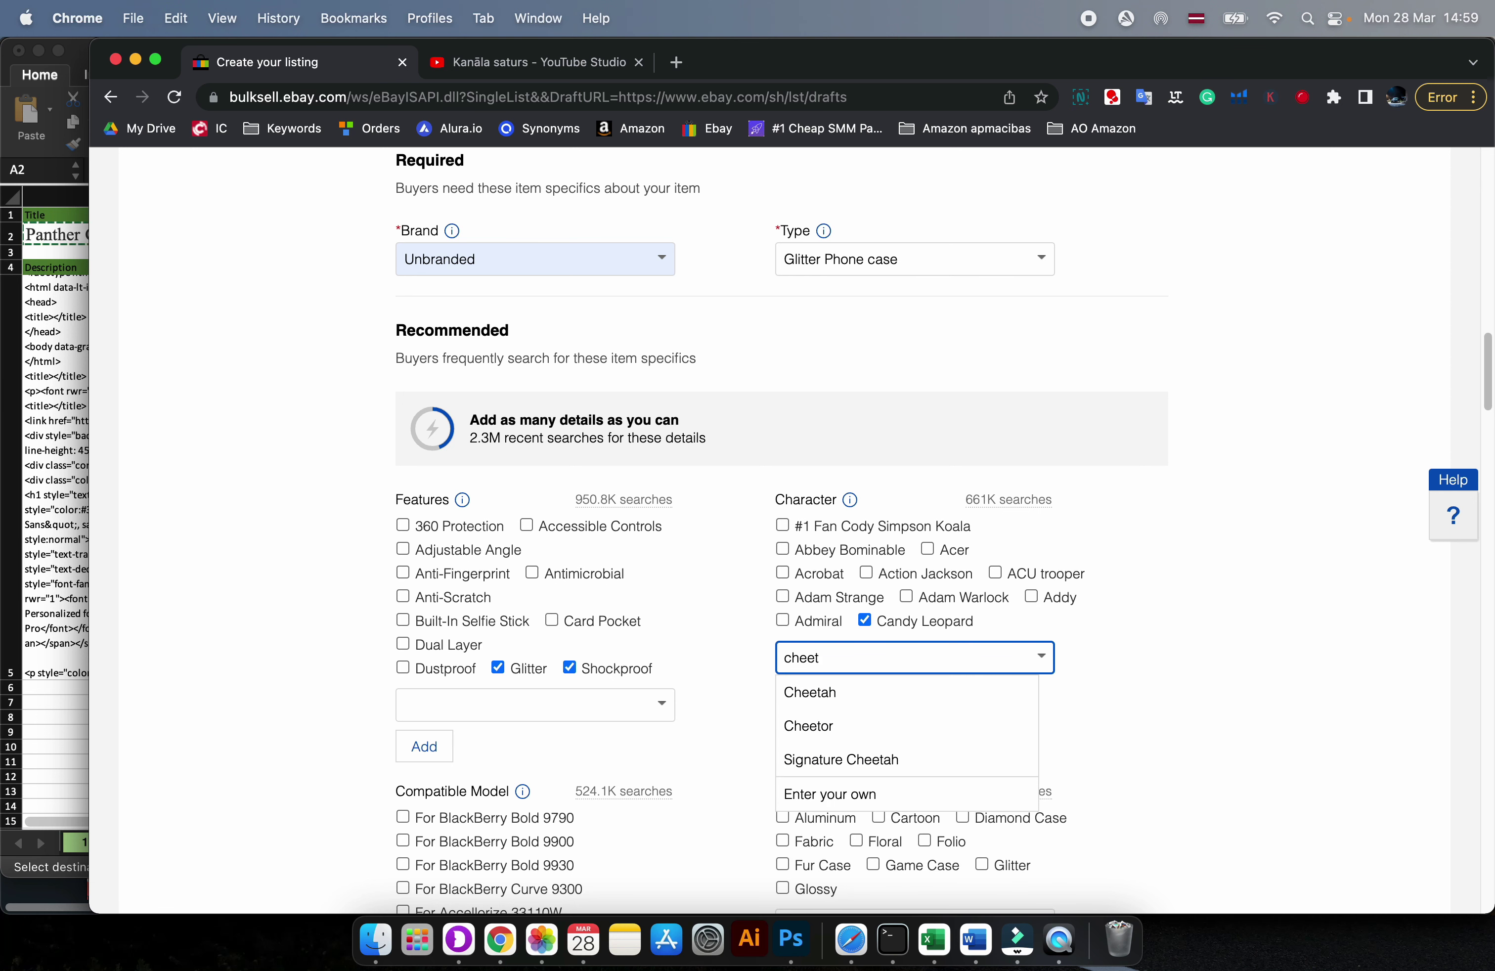
left_click(830, 693)
left_click(813, 701)
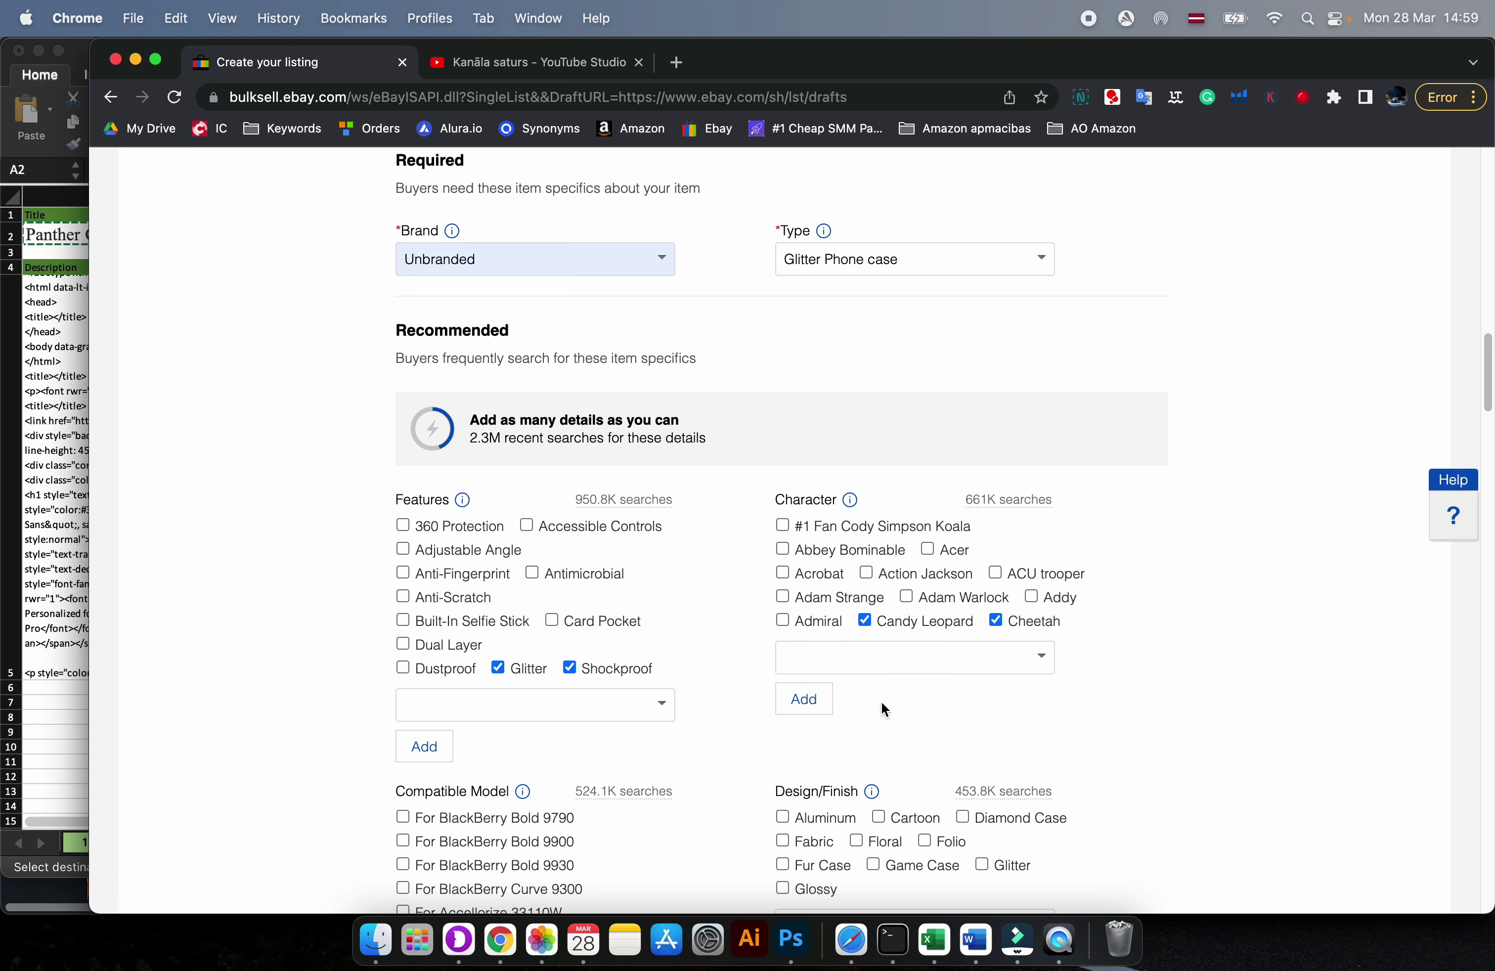
- Add Black Panther to the selected Character item specifics
left_click(925, 657)
type("pan")
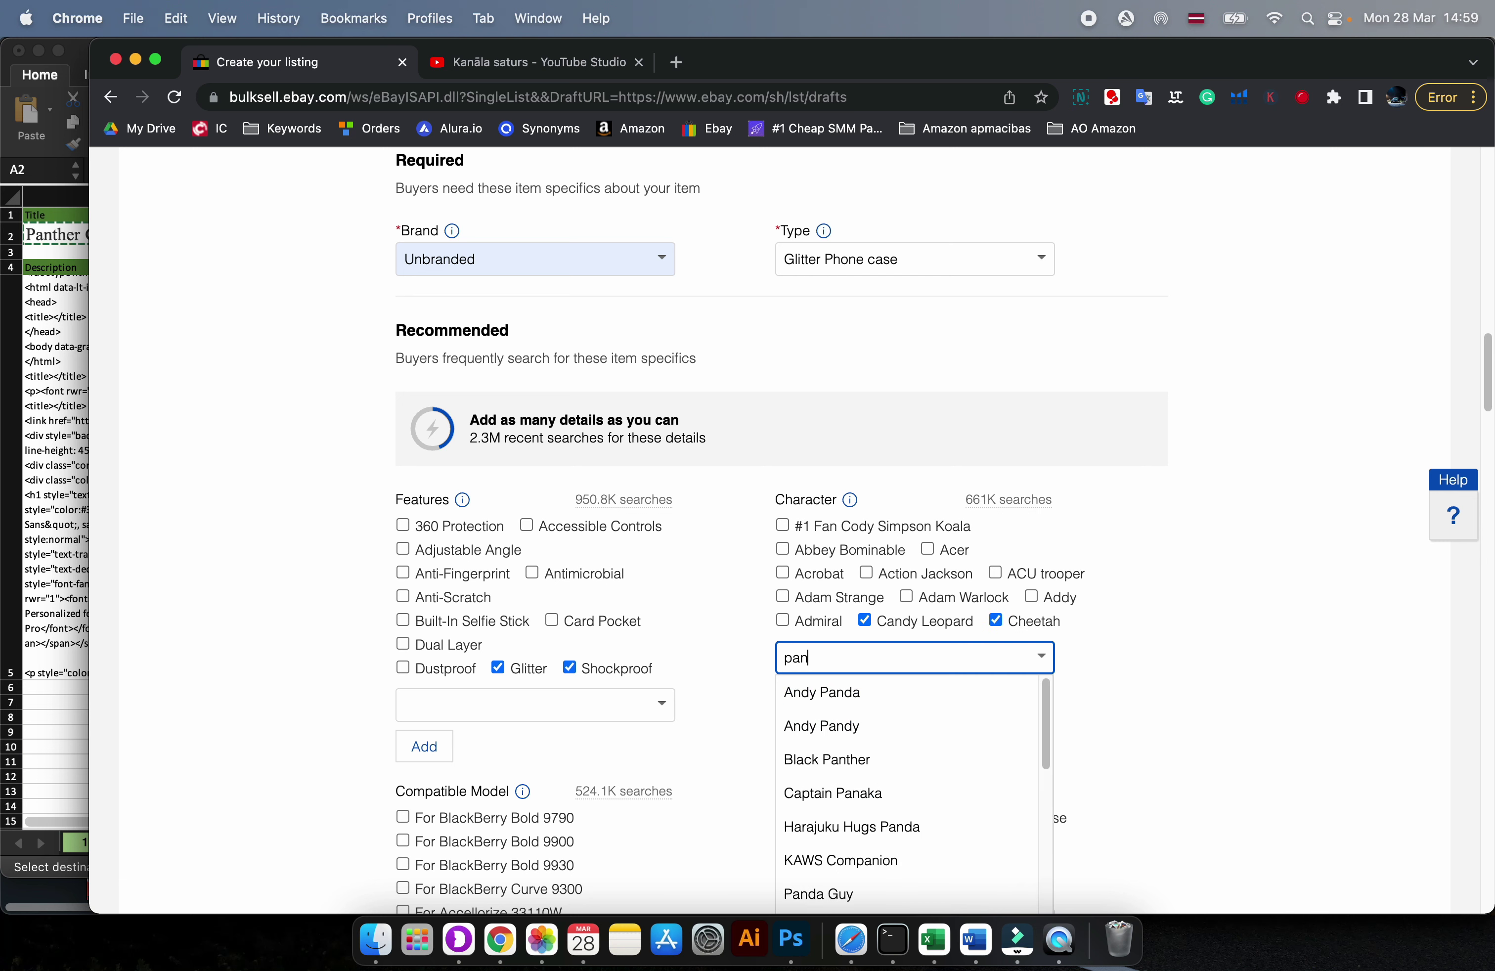
type("th")
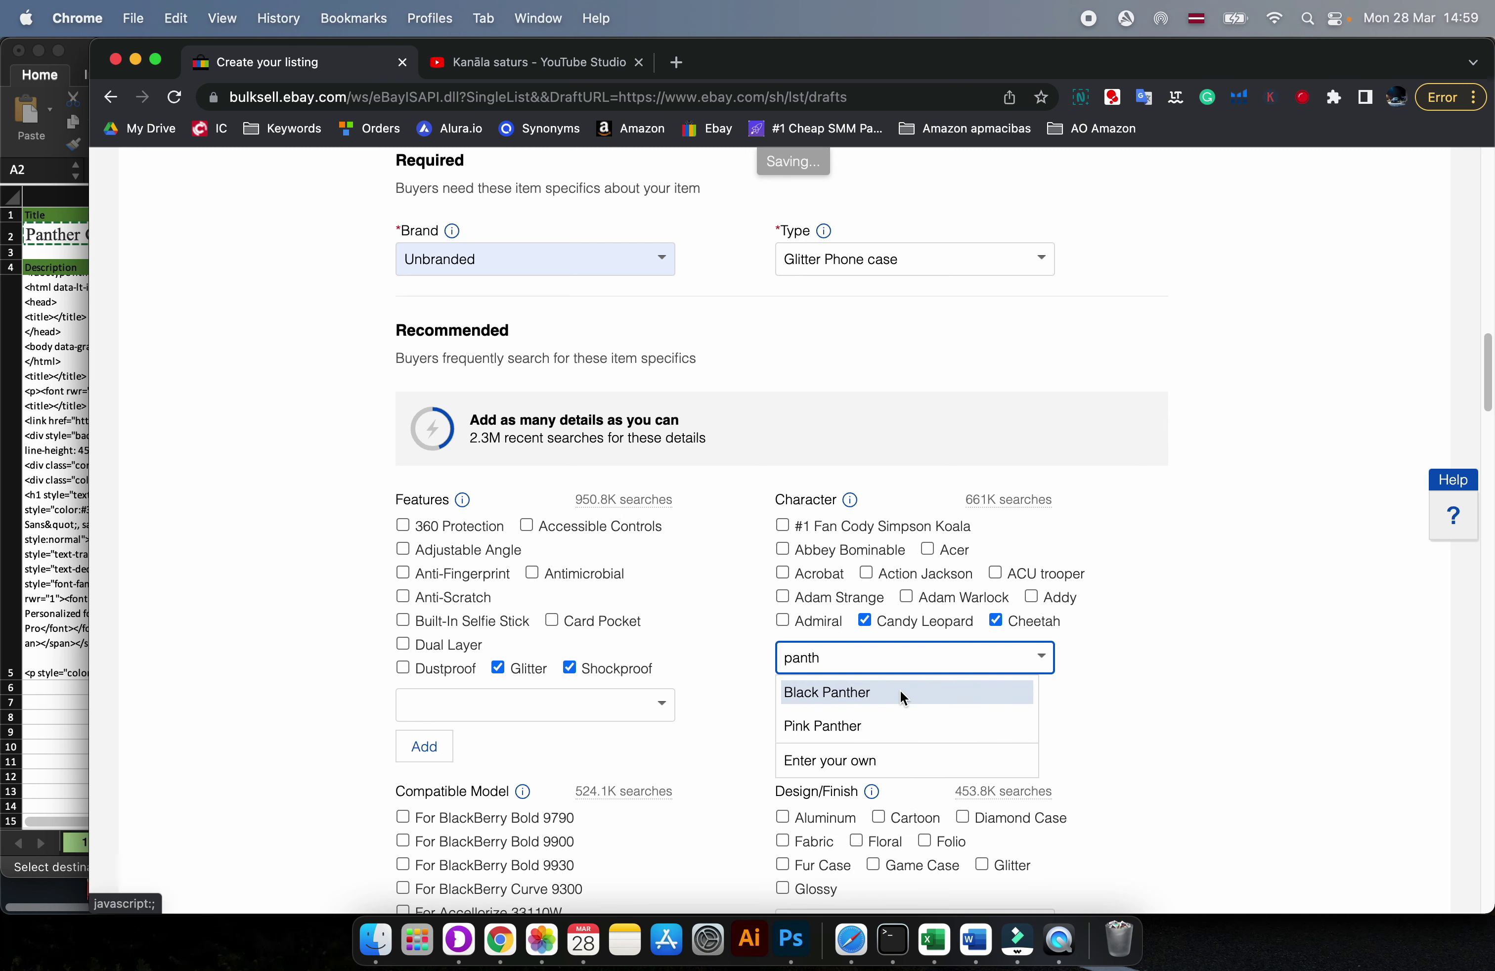
left_click(891, 695)
left_click(828, 698)
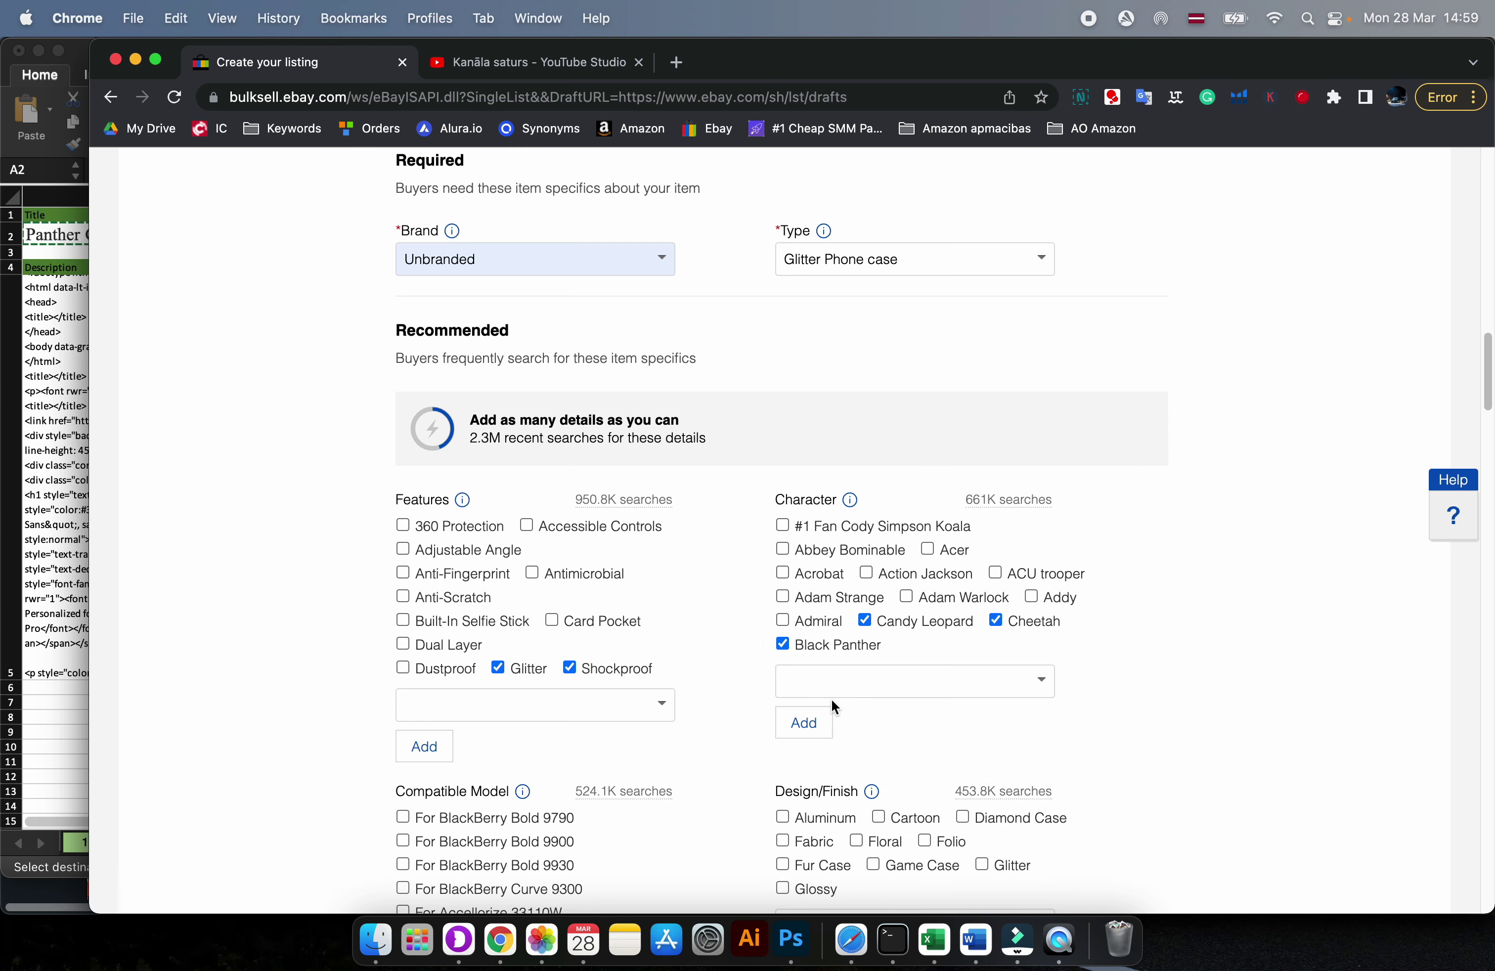
- Deselect For Apple iPhone SE in the Compatible Model item specific and clear the pending For Apple iPhone 12 entry
scroll(1198, 686, "down", 3)
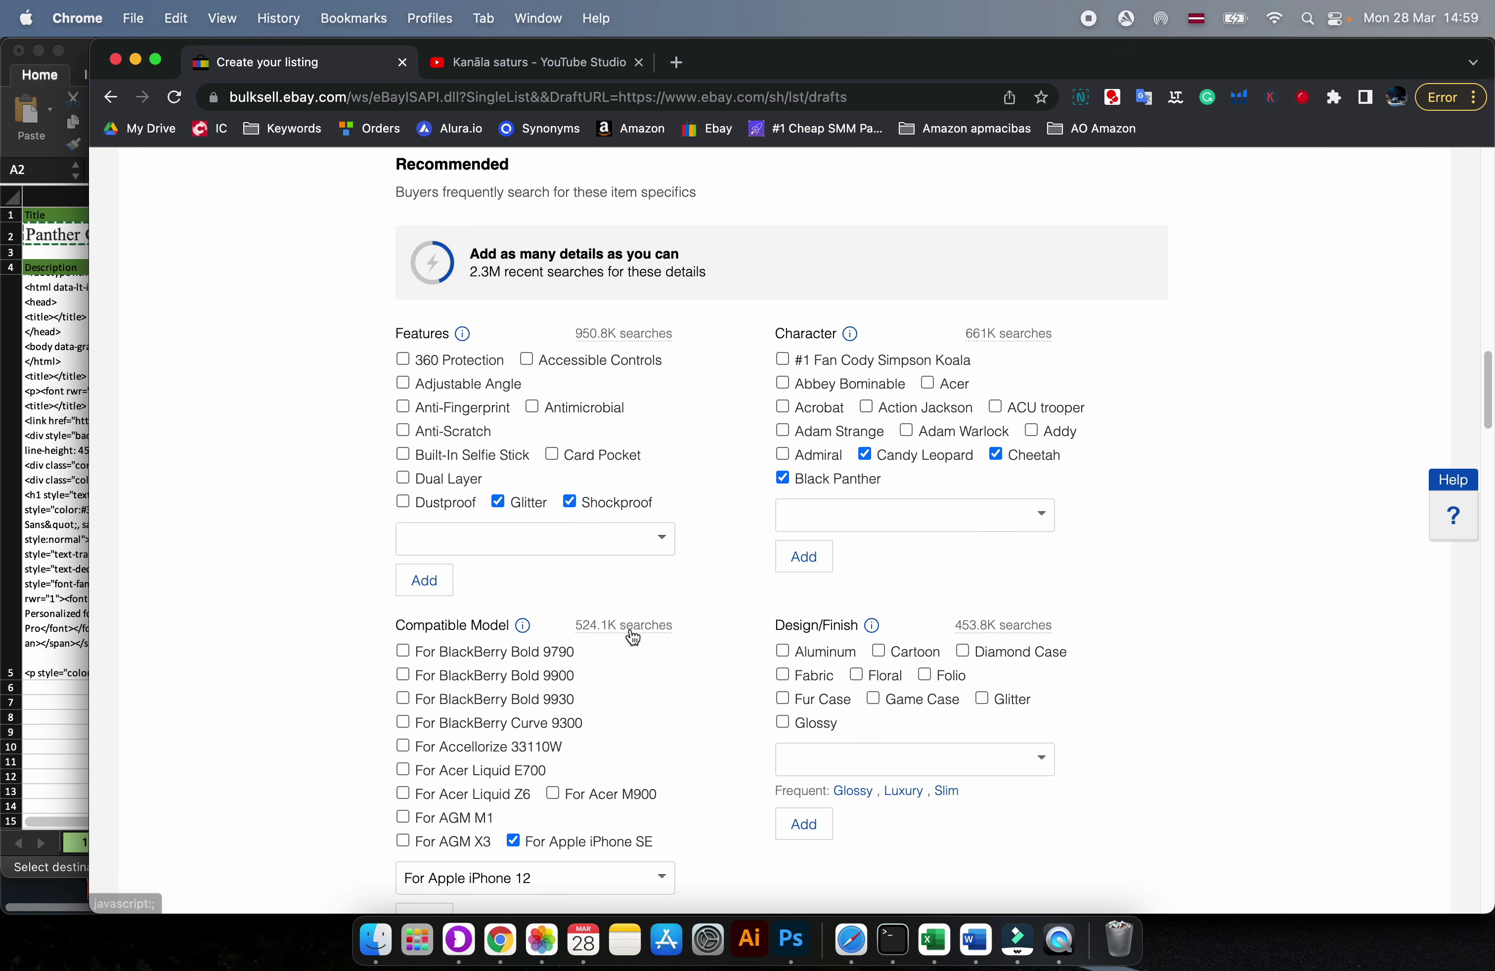
scroll(630, 637, "down", 3)
left_click(514, 653)
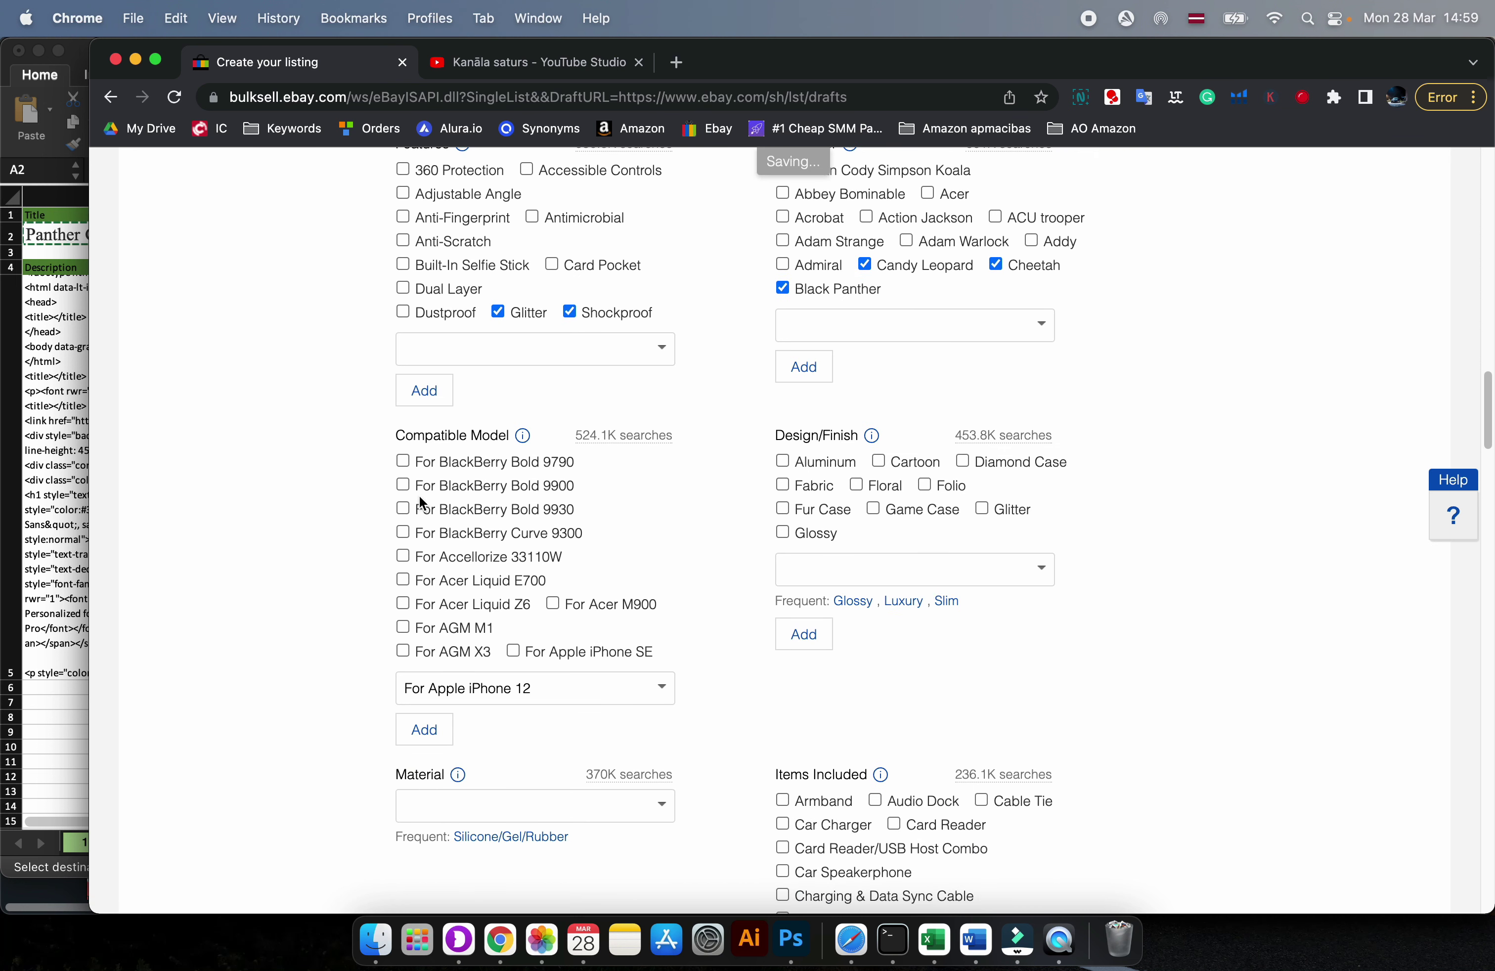
left_click(548, 687)
left_click_drag(568, 696, 357, 692)
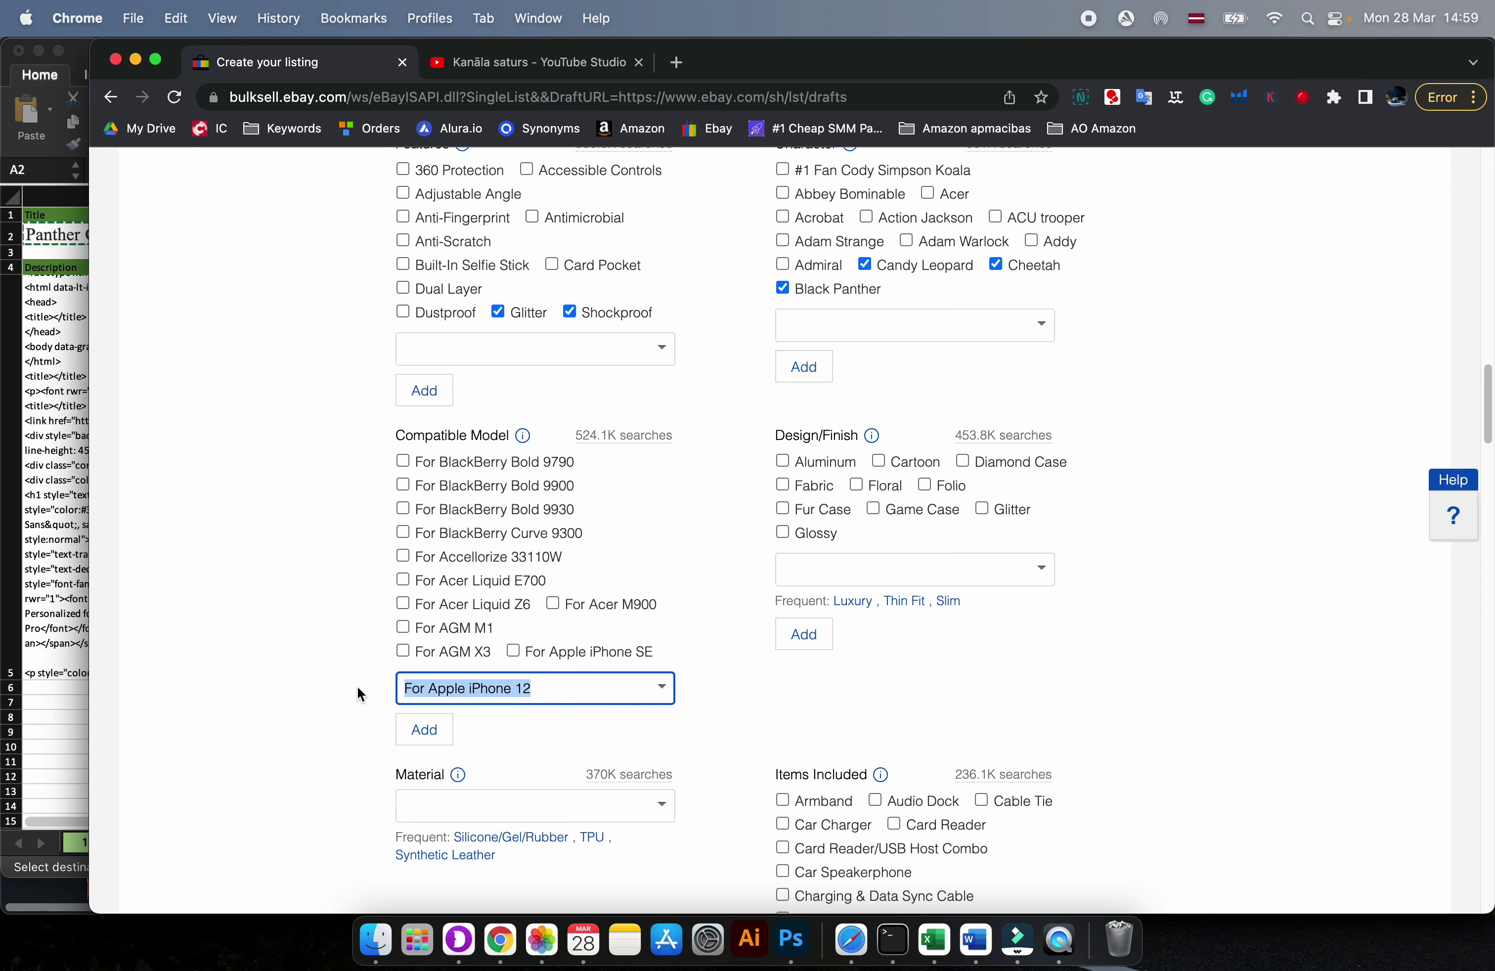
key("BackSpace")
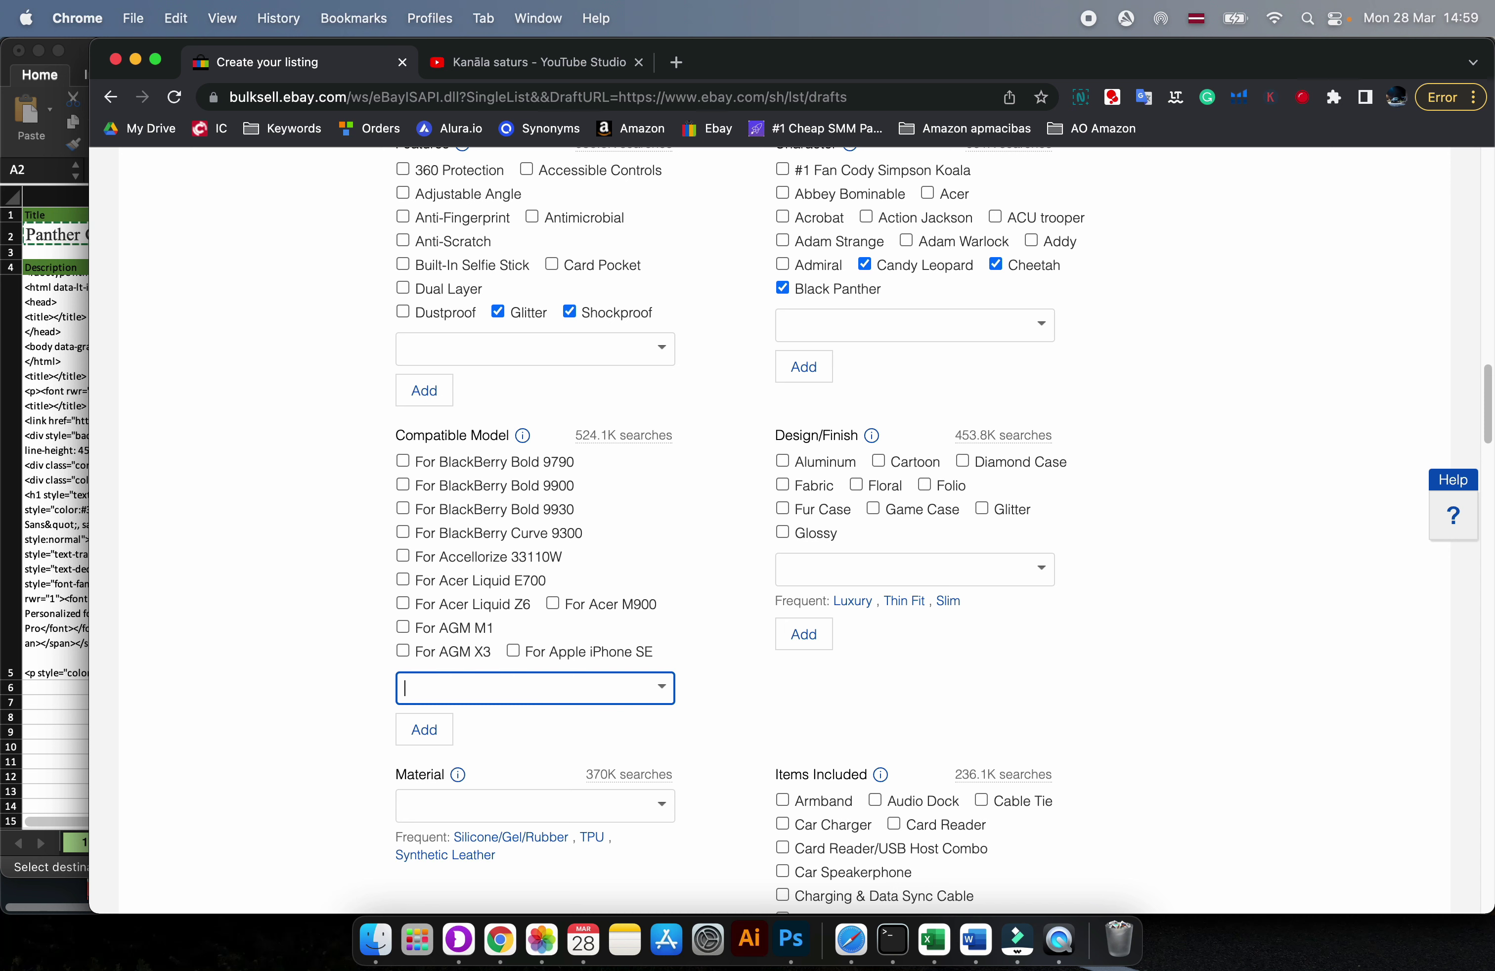
- Add For Apple iPhone 13 and For Apple iPhone 13 mini to the Compatible Model item specific
type("13")
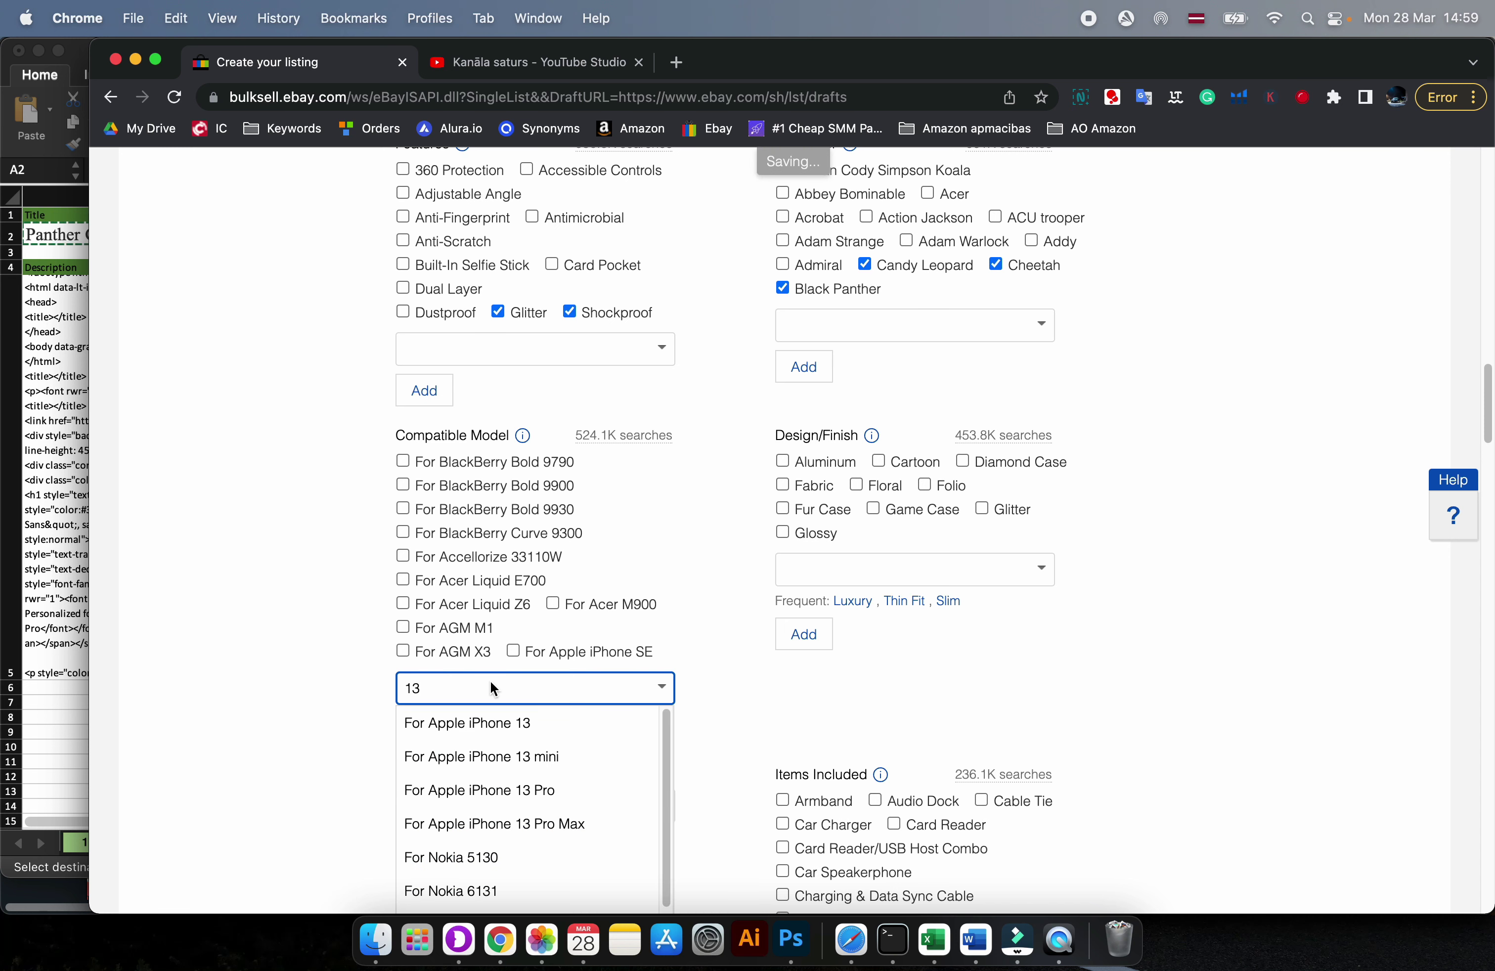
left_click(521, 723)
left_click(442, 730)
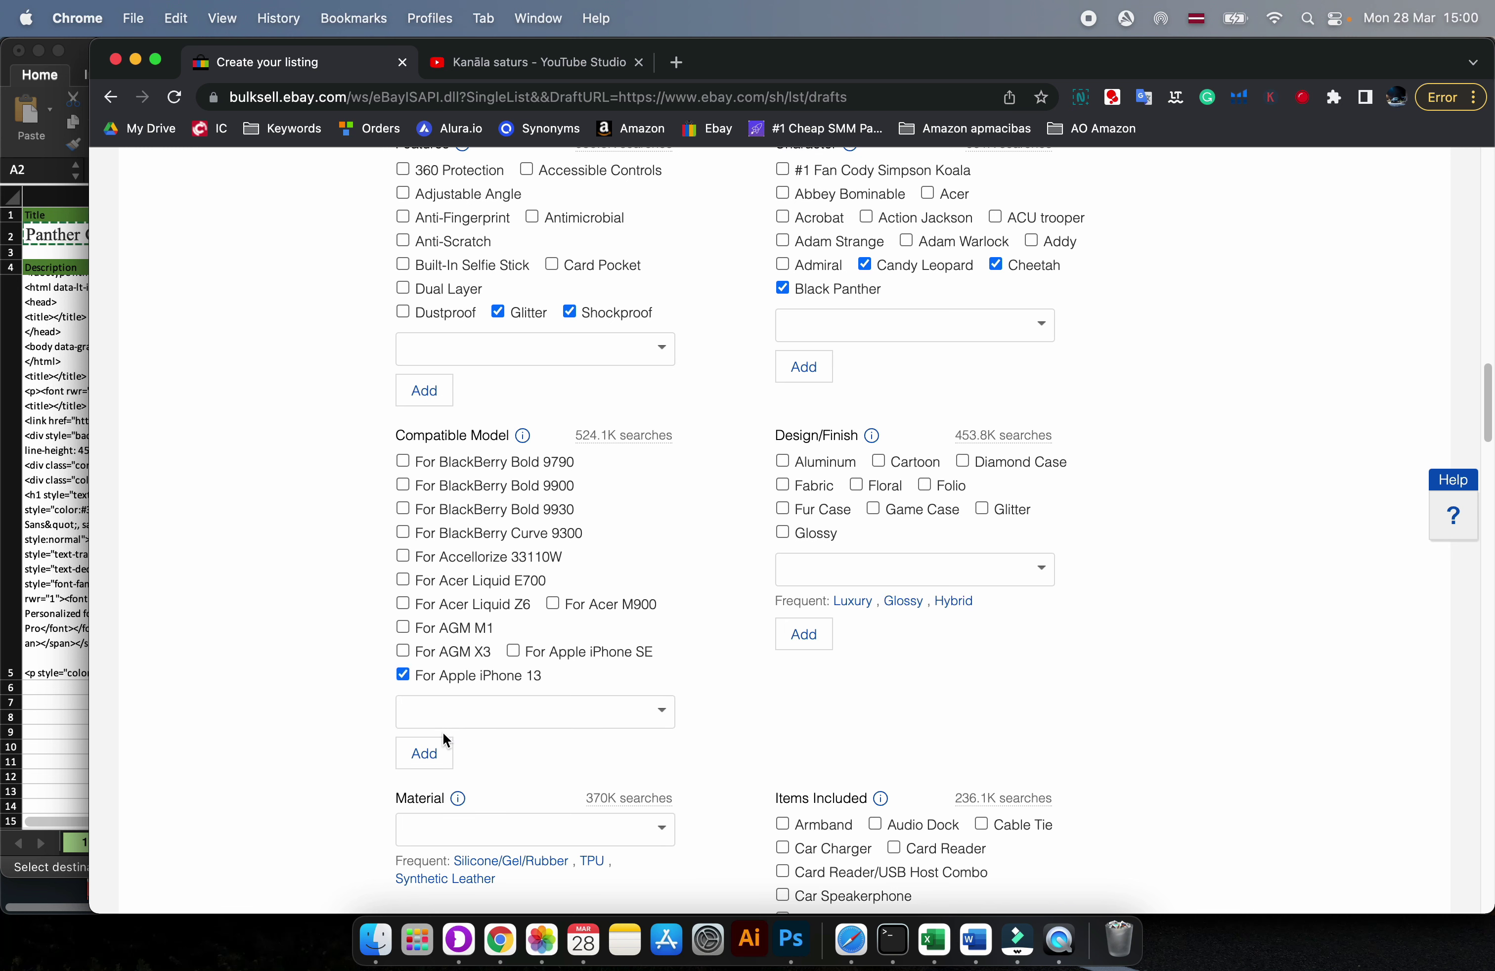
left_click(451, 706)
type("13")
left_click(511, 779)
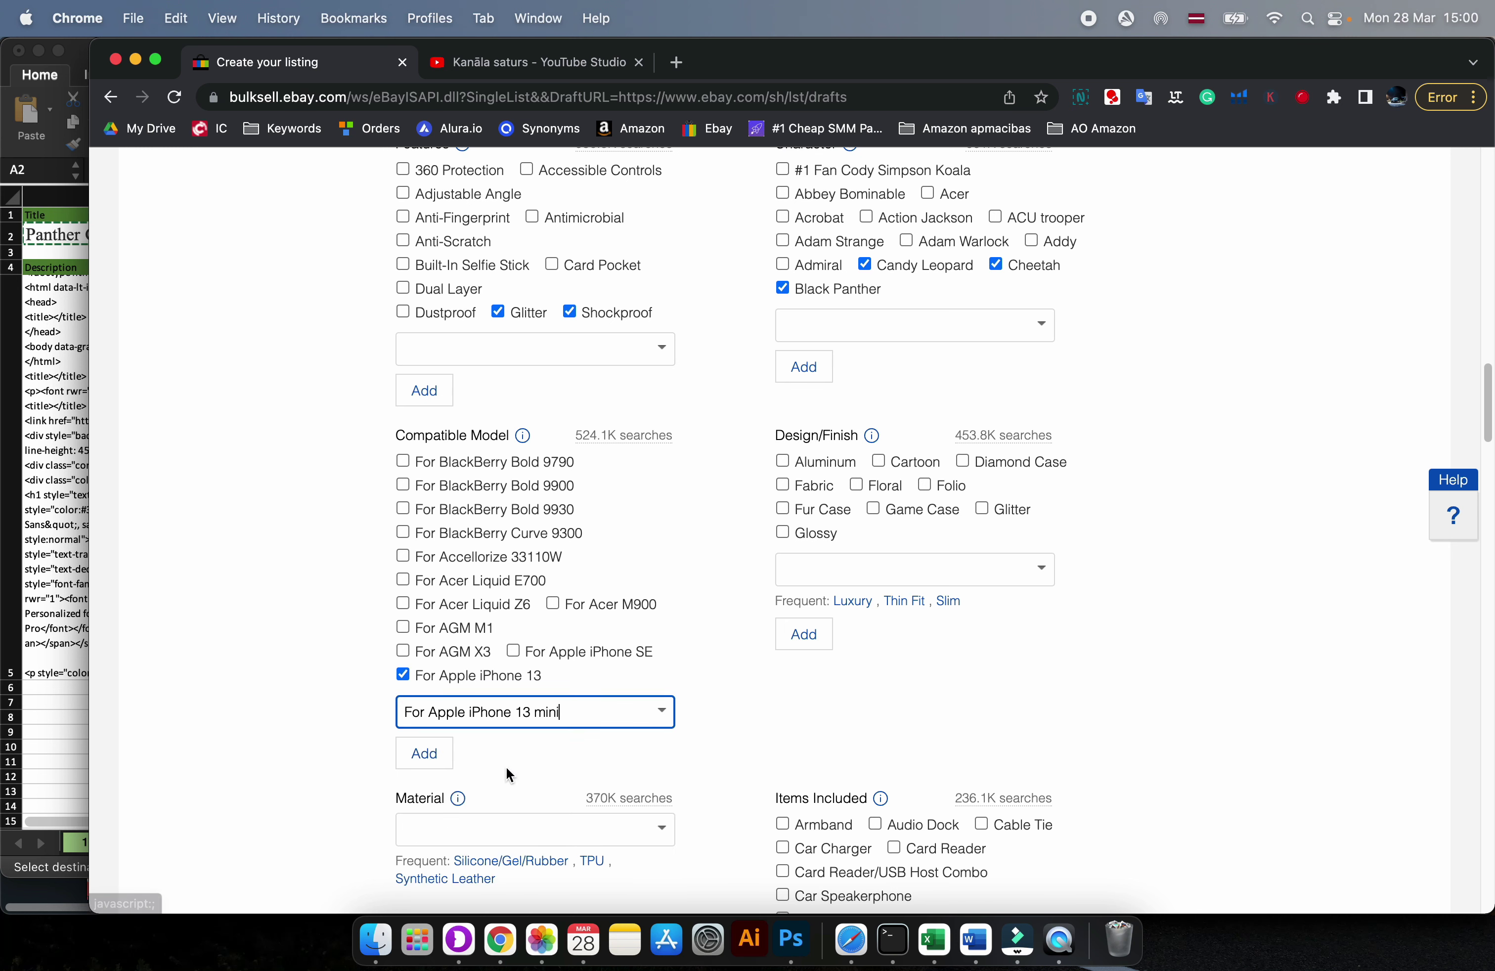
left_click(438, 753)
- Add For Apple iPhone 13 Pro and For Apple iPhone 13 Pro Max to the Compatible Model item specific
left_click(499, 726)
type("13")
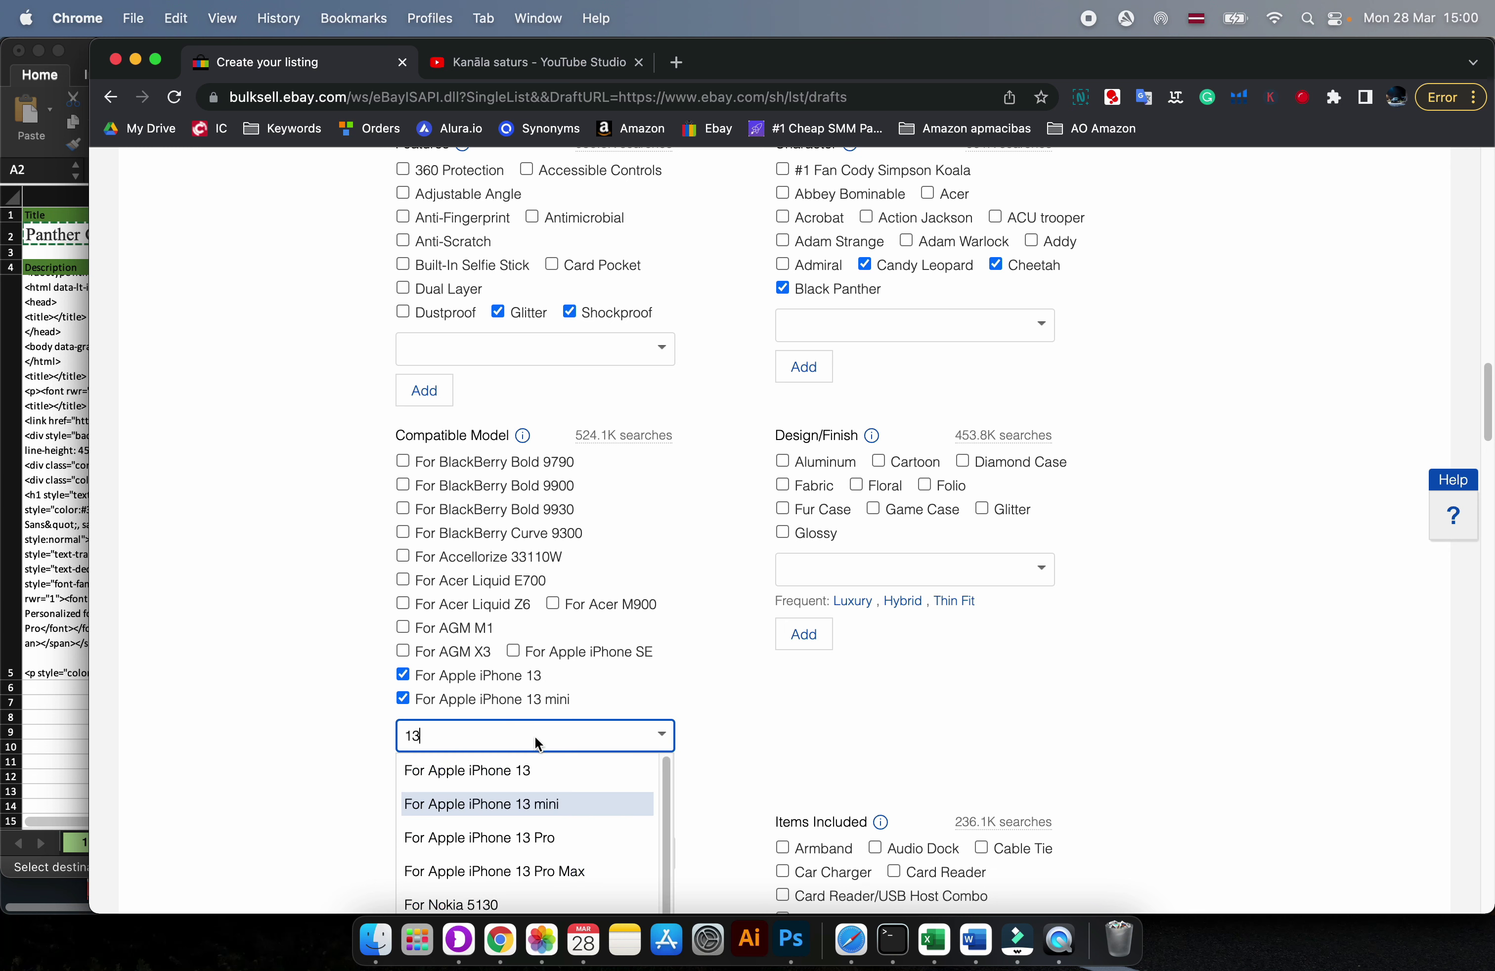
left_click(557, 824)
left_click(420, 777)
left_click(537, 754)
type("13")
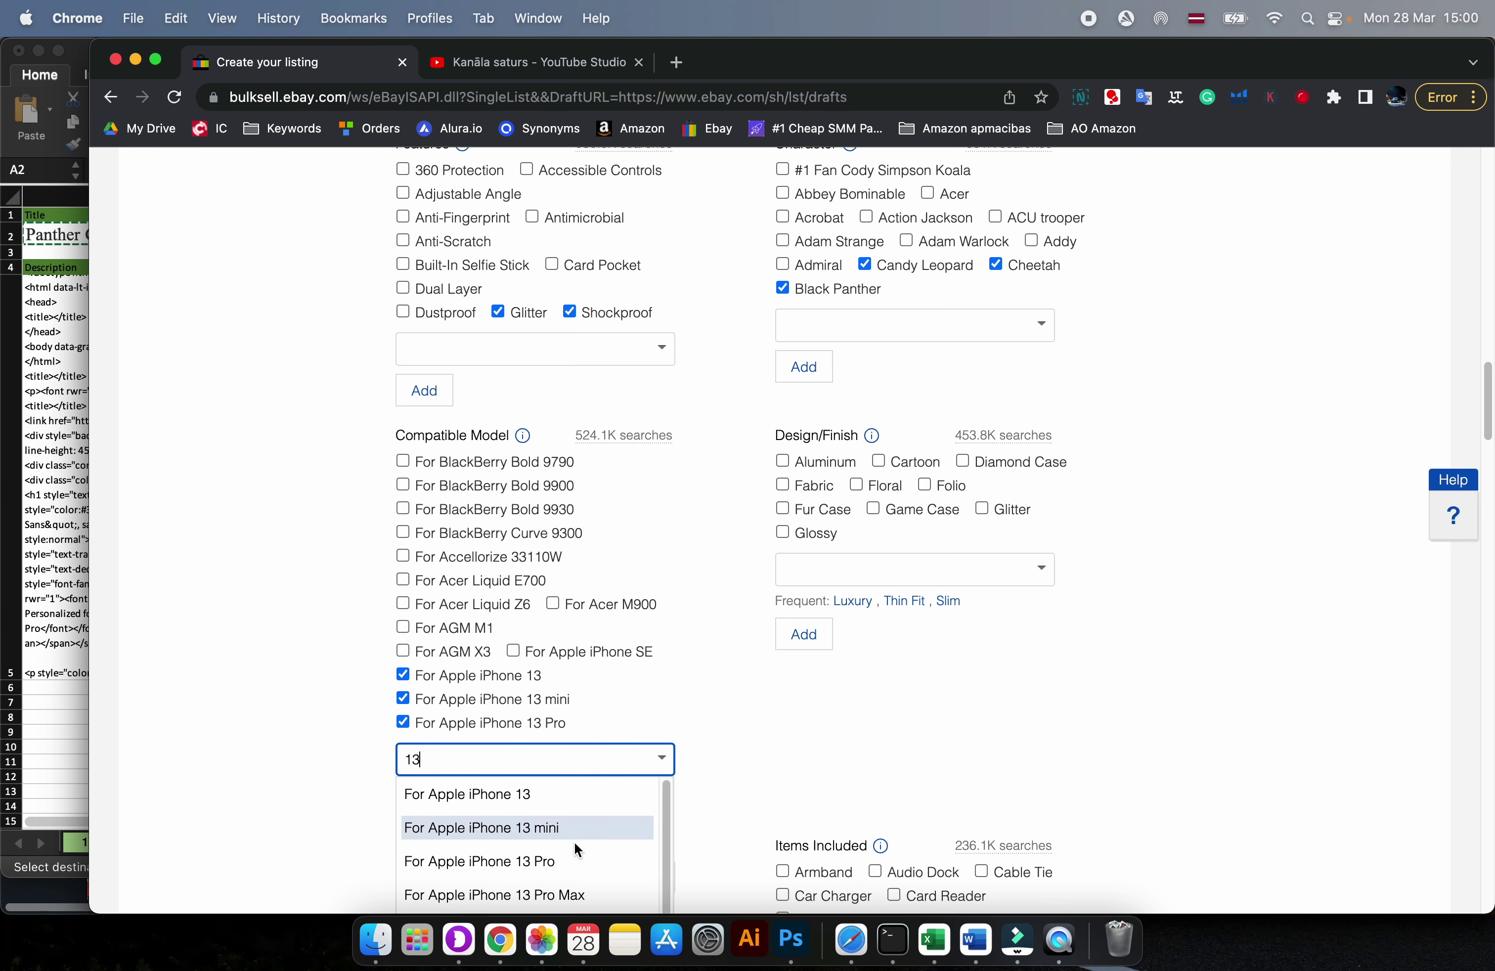
left_click(578, 896)
left_click(444, 810)
- Add For Apple iPhone 12 and For Apple iPhone 12 mini to the Compatible Model item specific
scroll(545, 707, "down", 3)
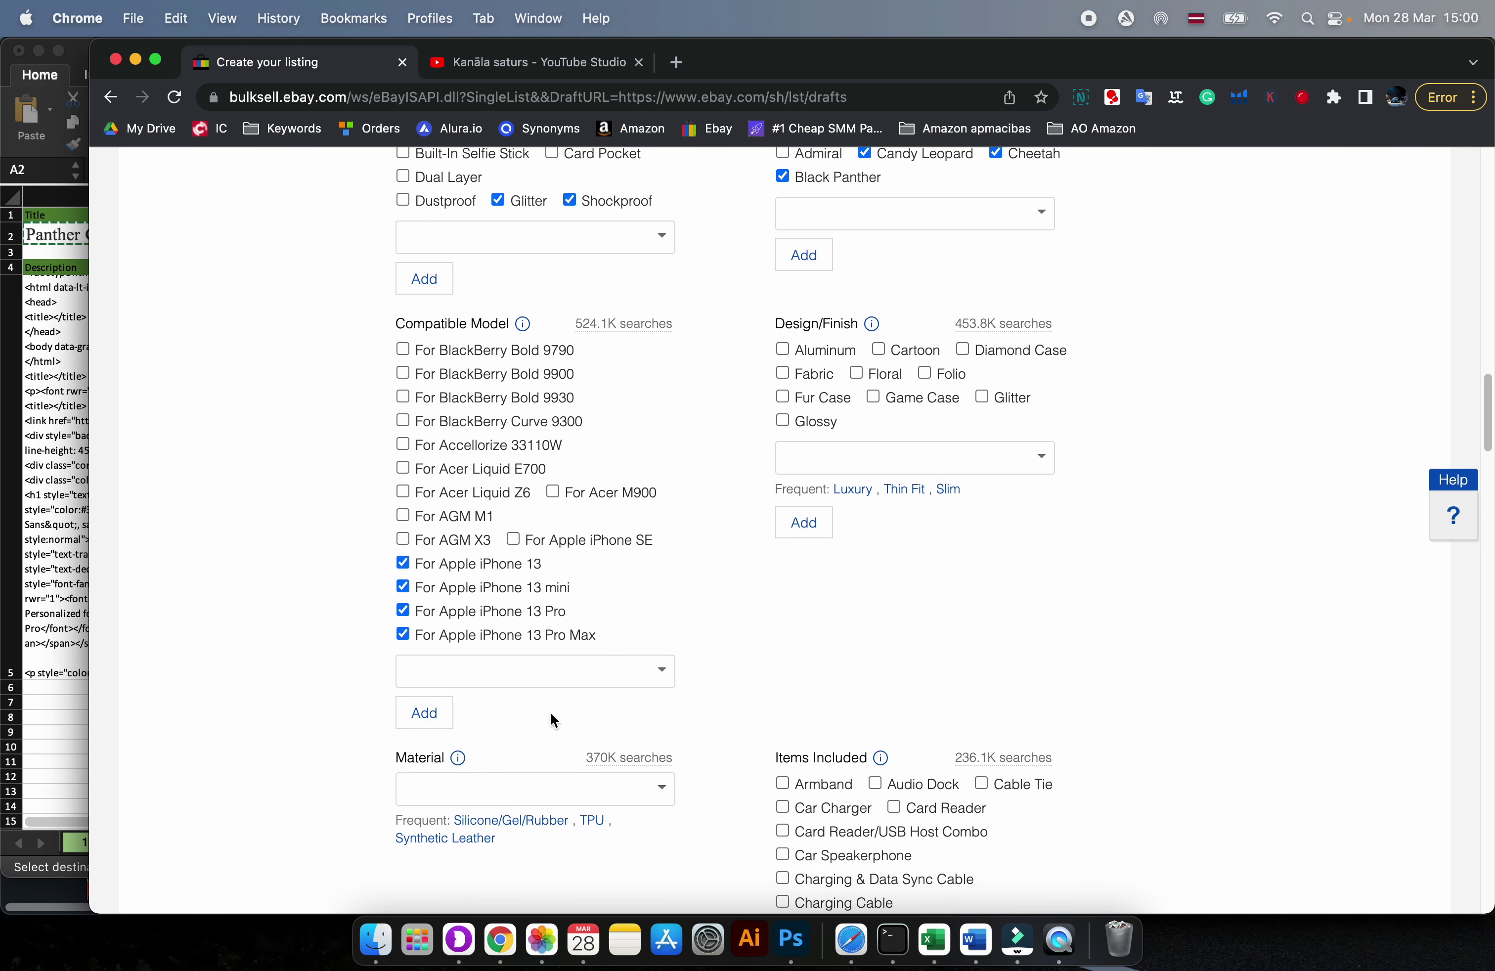
left_click(527, 682)
type("12")
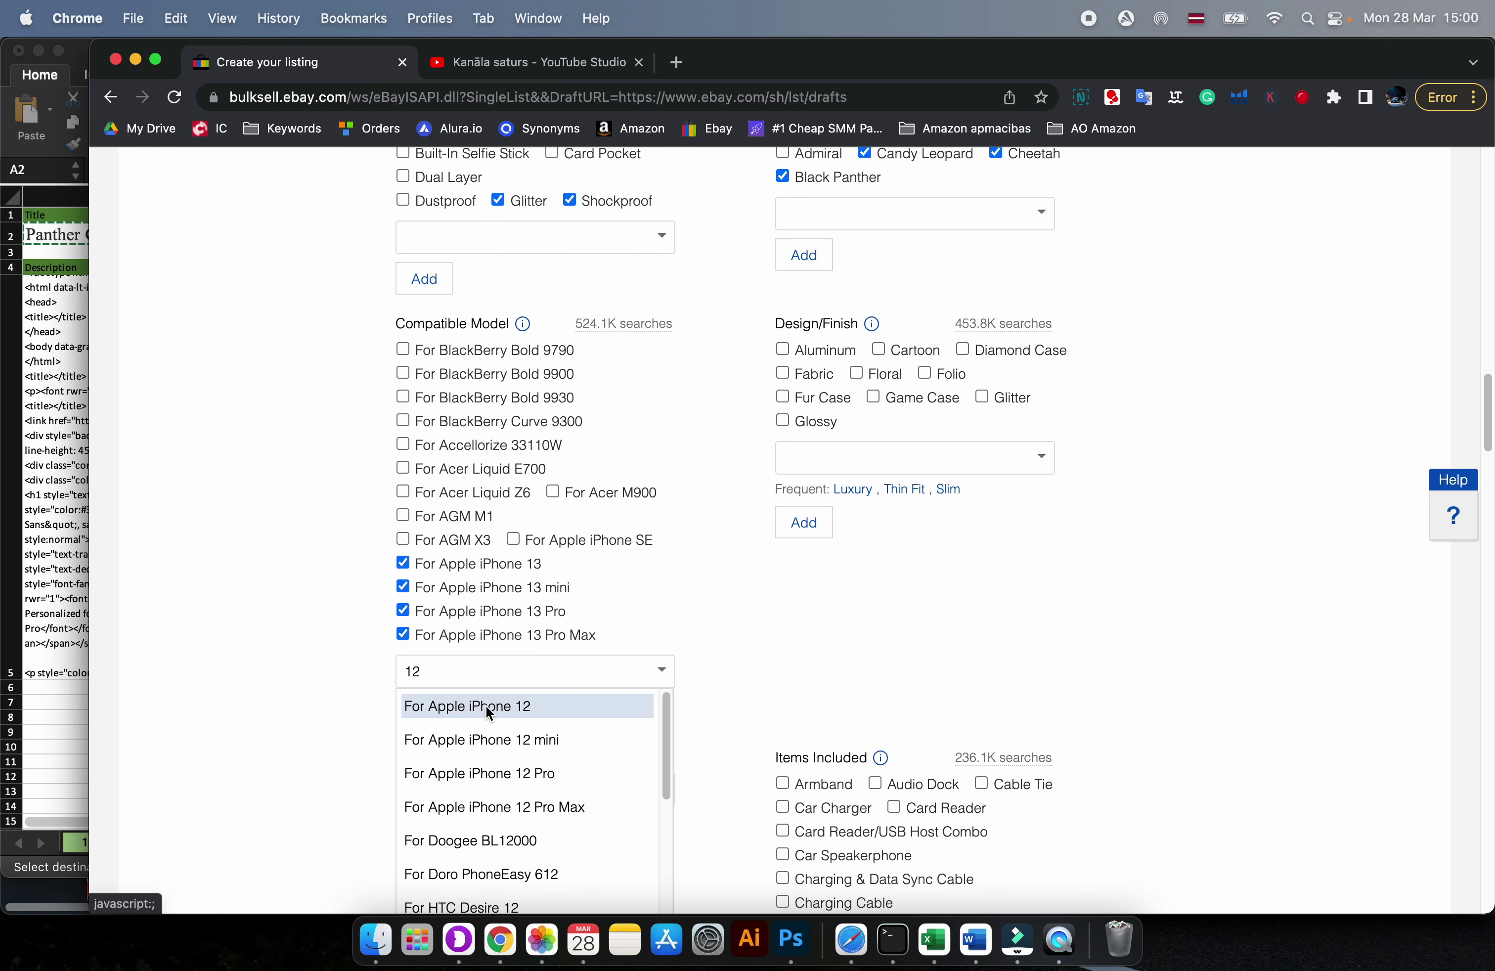
left_click(484, 707)
left_click(430, 709)
left_click(455, 701)
type("12")
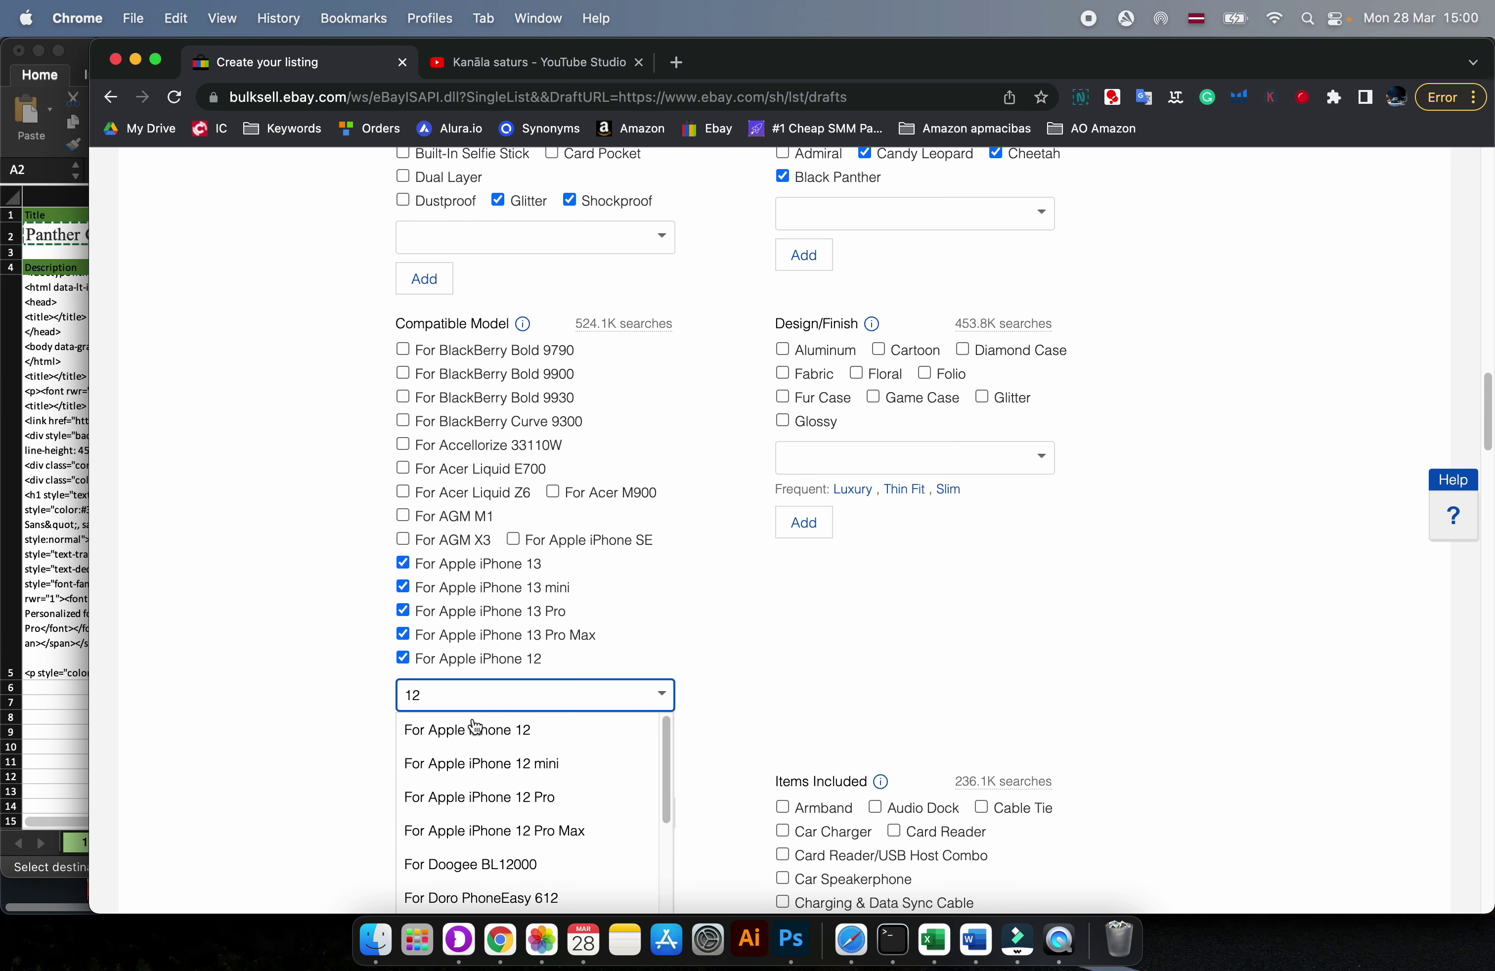
left_click(477, 754)
left_click(431, 744)
- Add For Apple iPhone 12 Pro and For Apple iPhone 12 Pro Max to the Compatible Model item specific
left_click(505, 718)
type("12")
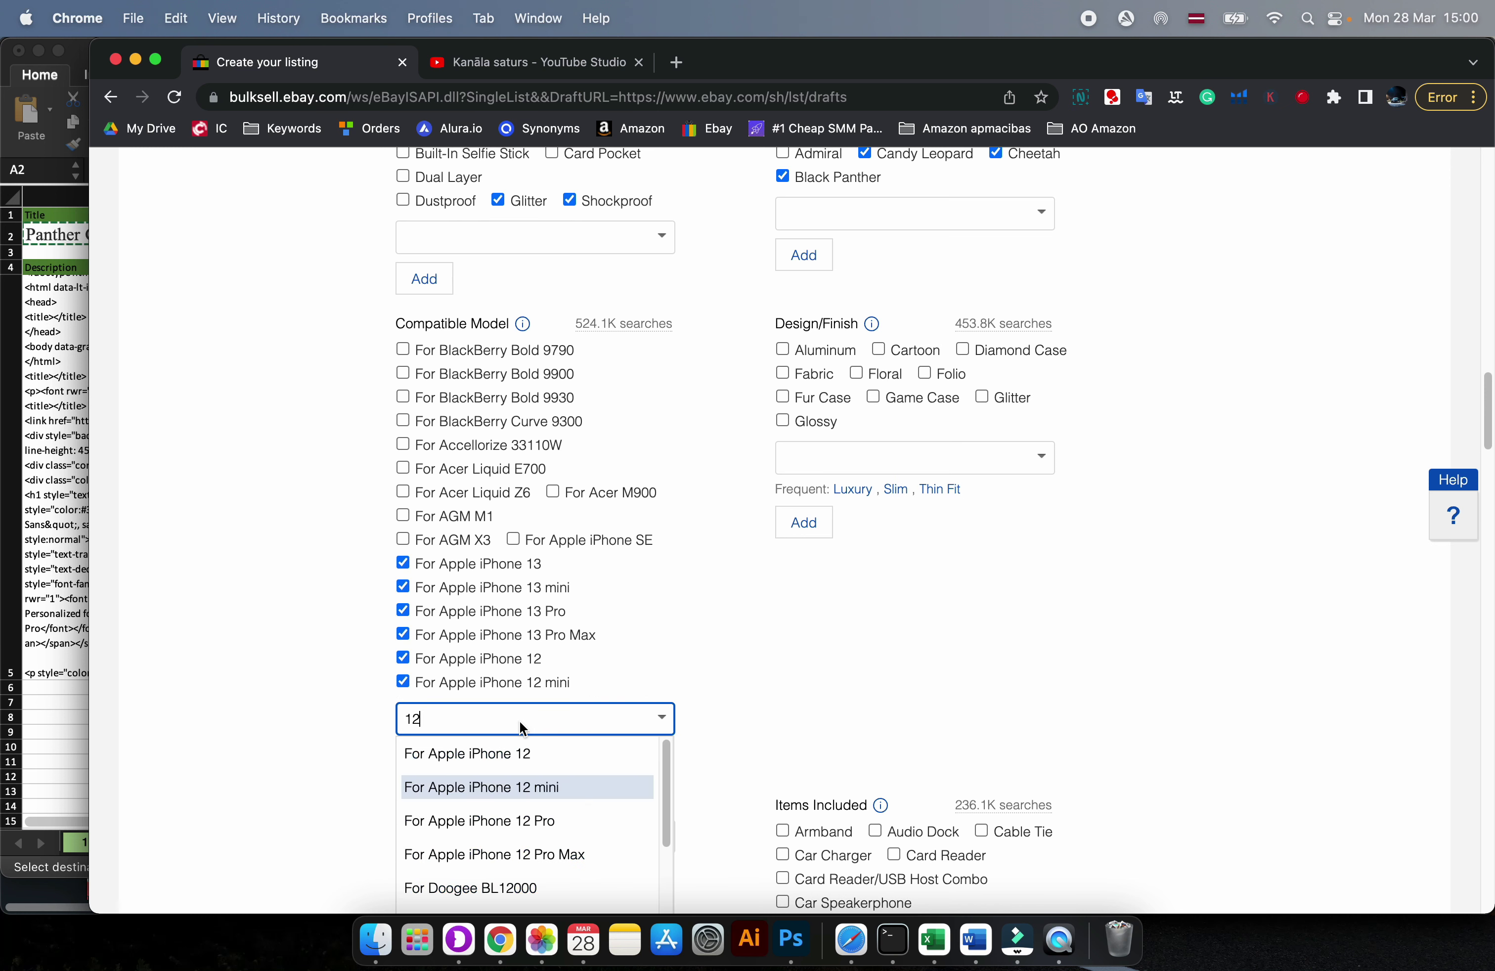
left_click(544, 818)
left_click(447, 760)
left_click(515, 737)
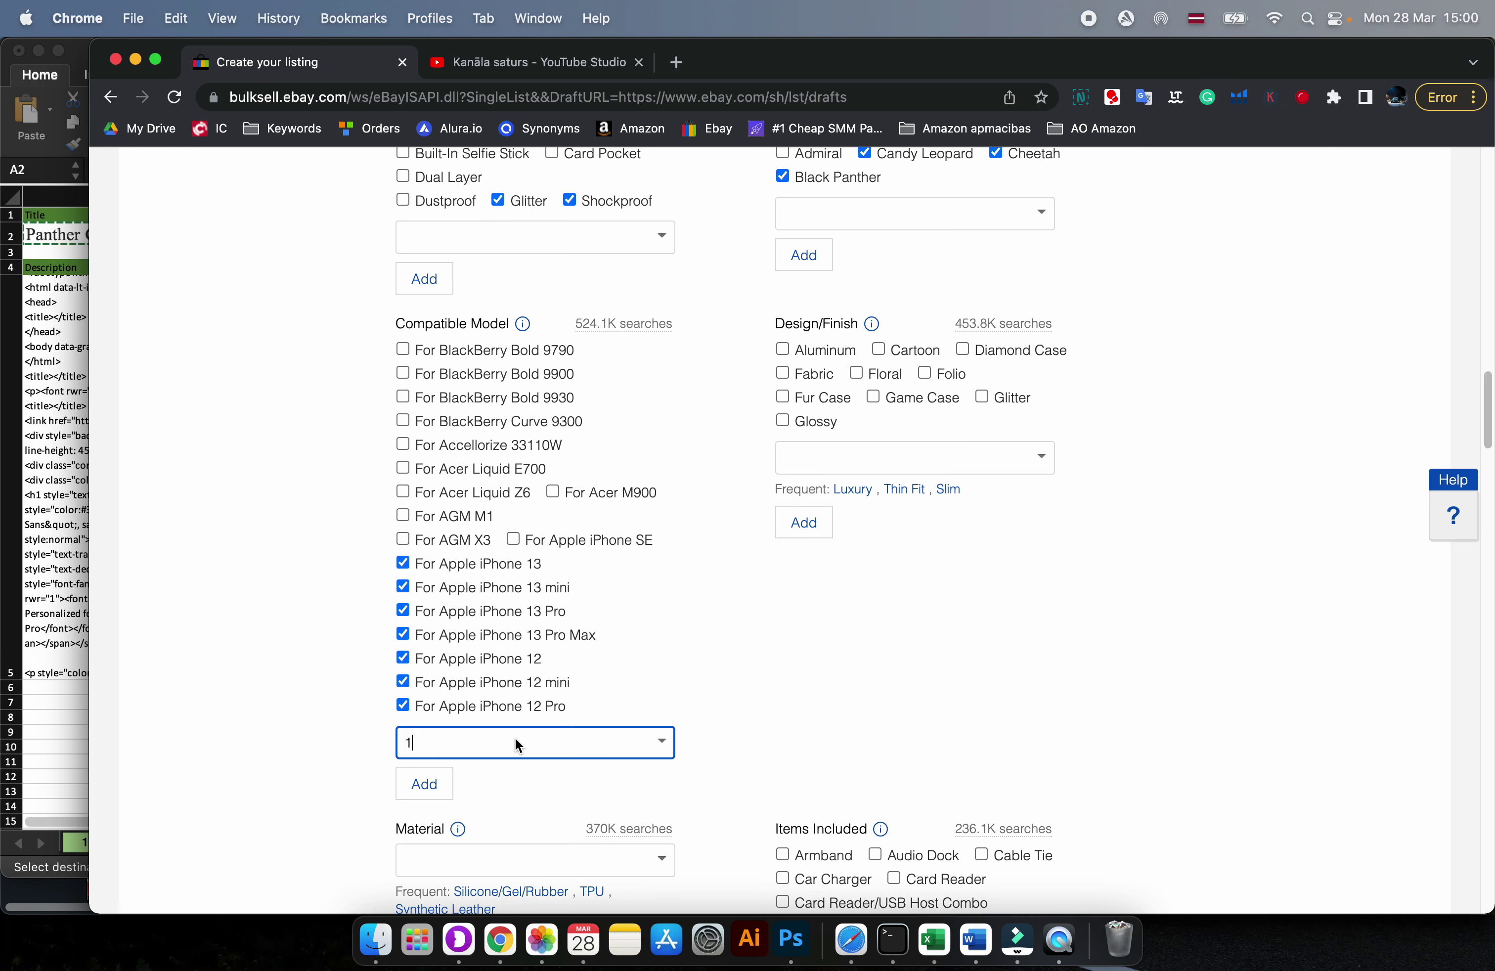
type("12")
left_click(581, 878)
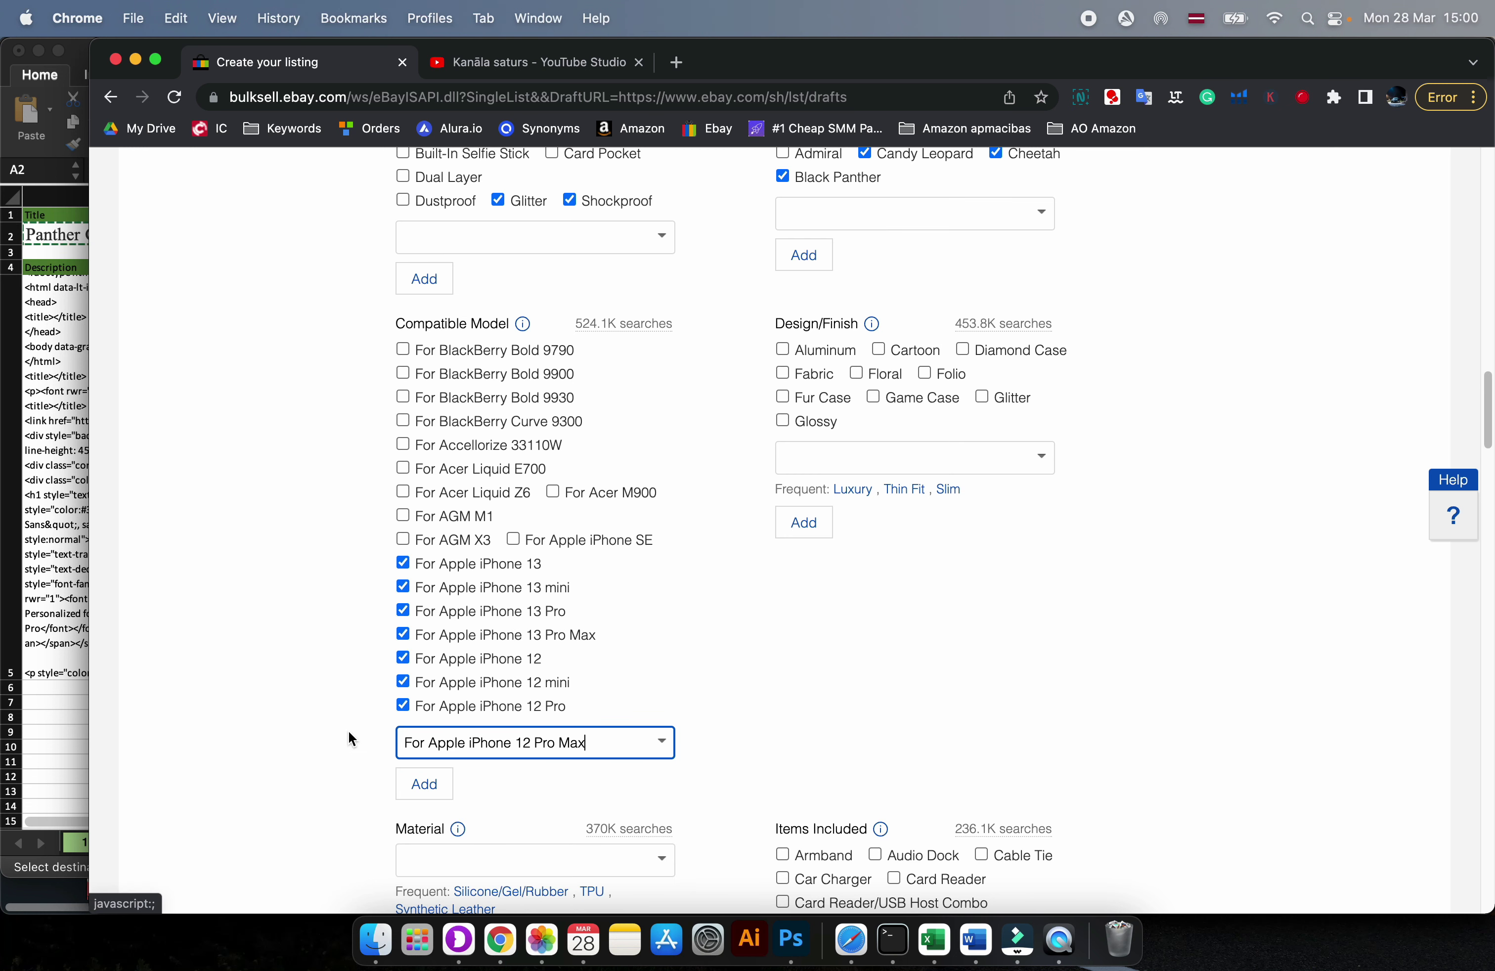
left_click(434, 786)
- Add For Apple iPhone 11 to the Compatible Model item specific
scroll(346, 727, "down", 5)
left_click(402, 621)
type("11")
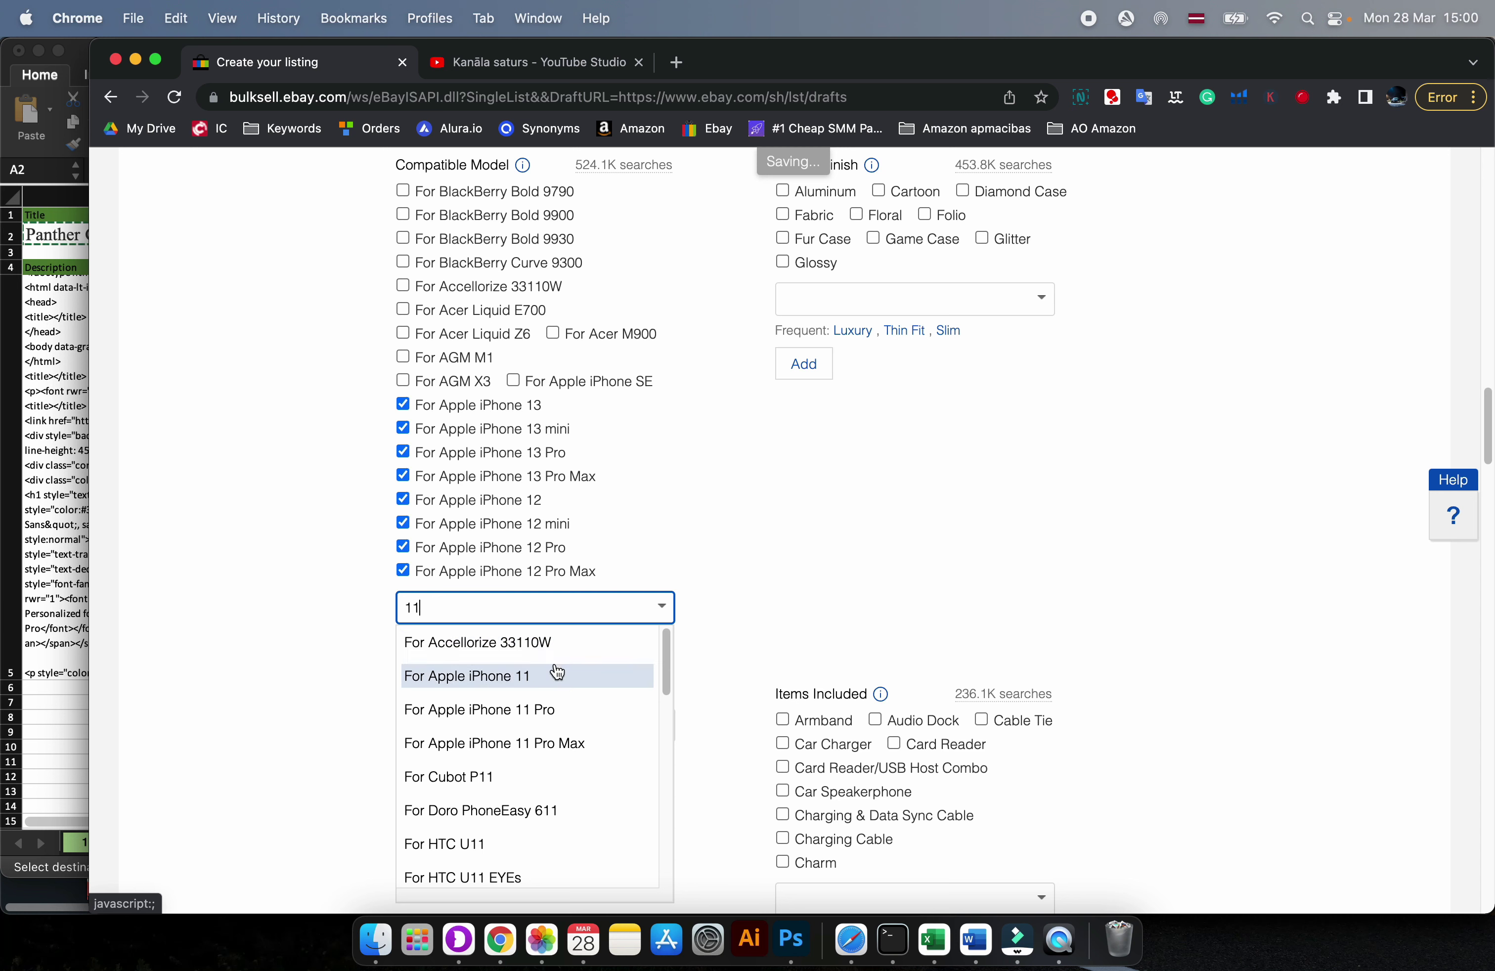
left_click(557, 673)
left_click(421, 651)
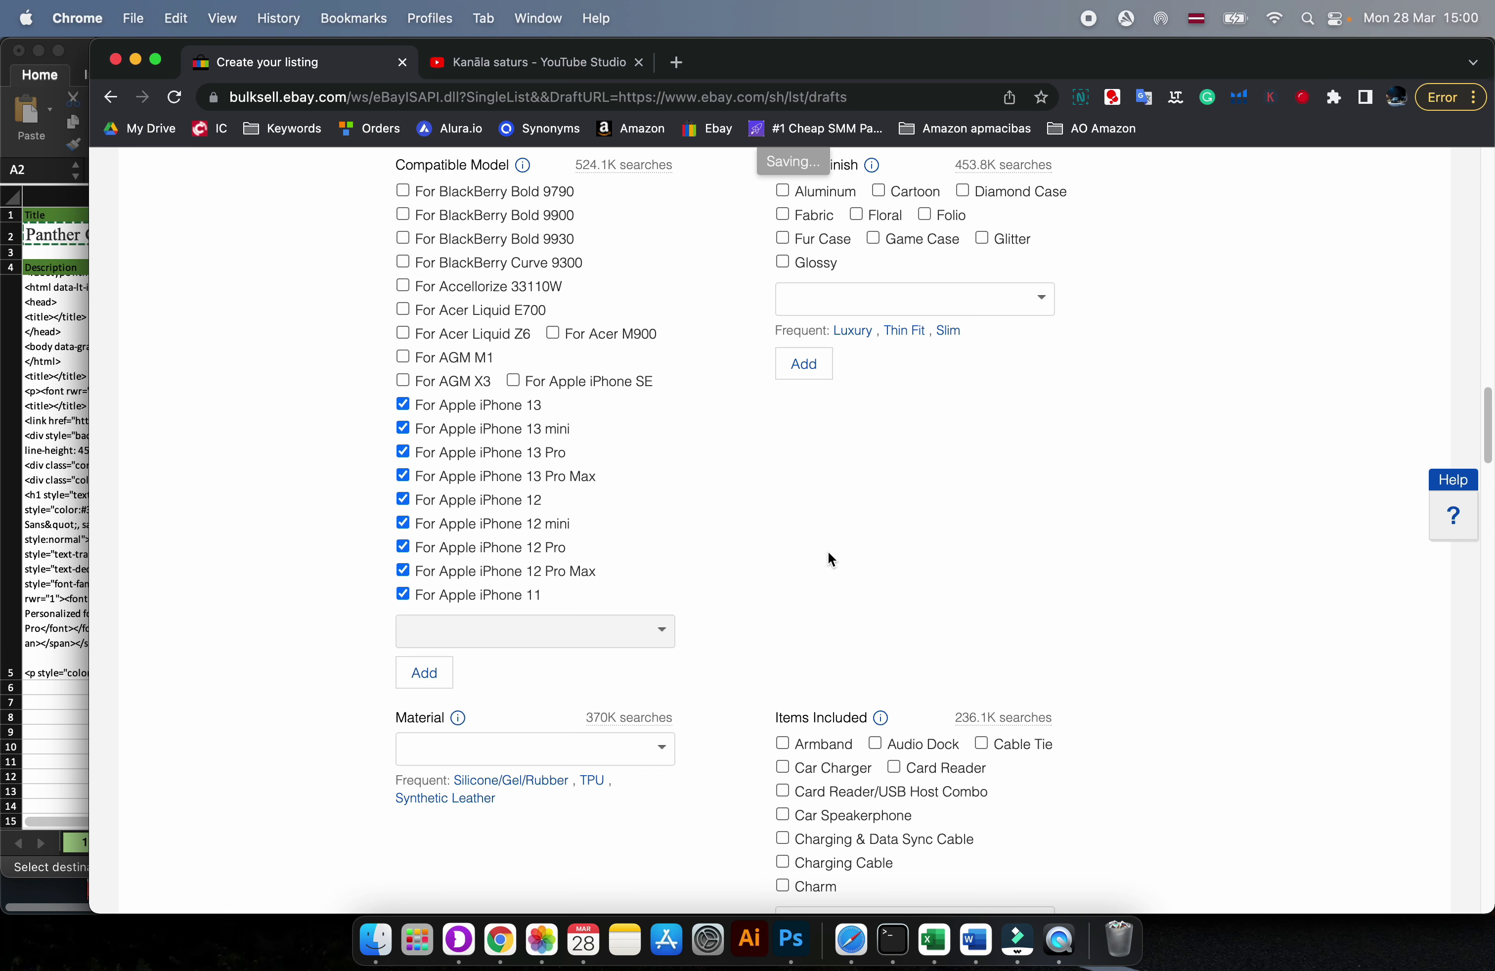
- Select Glitter as the Design/Finish and set the Material item specific to TPU
scroll(893, 498, "up", 1)
scroll(894, 498, "up", 1)
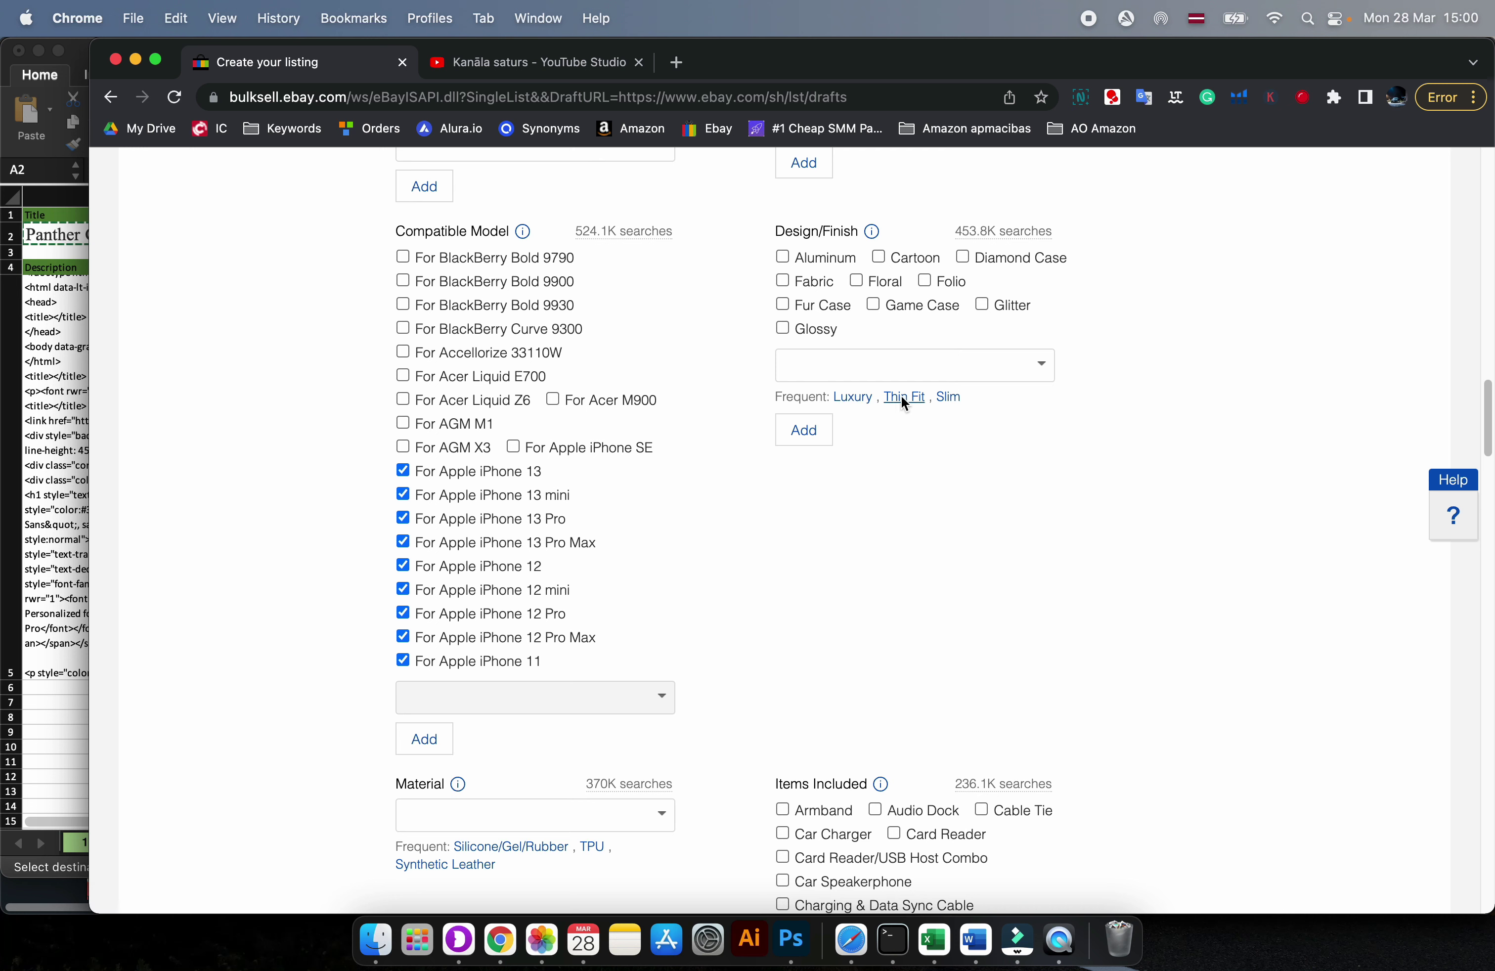
left_click(987, 307)
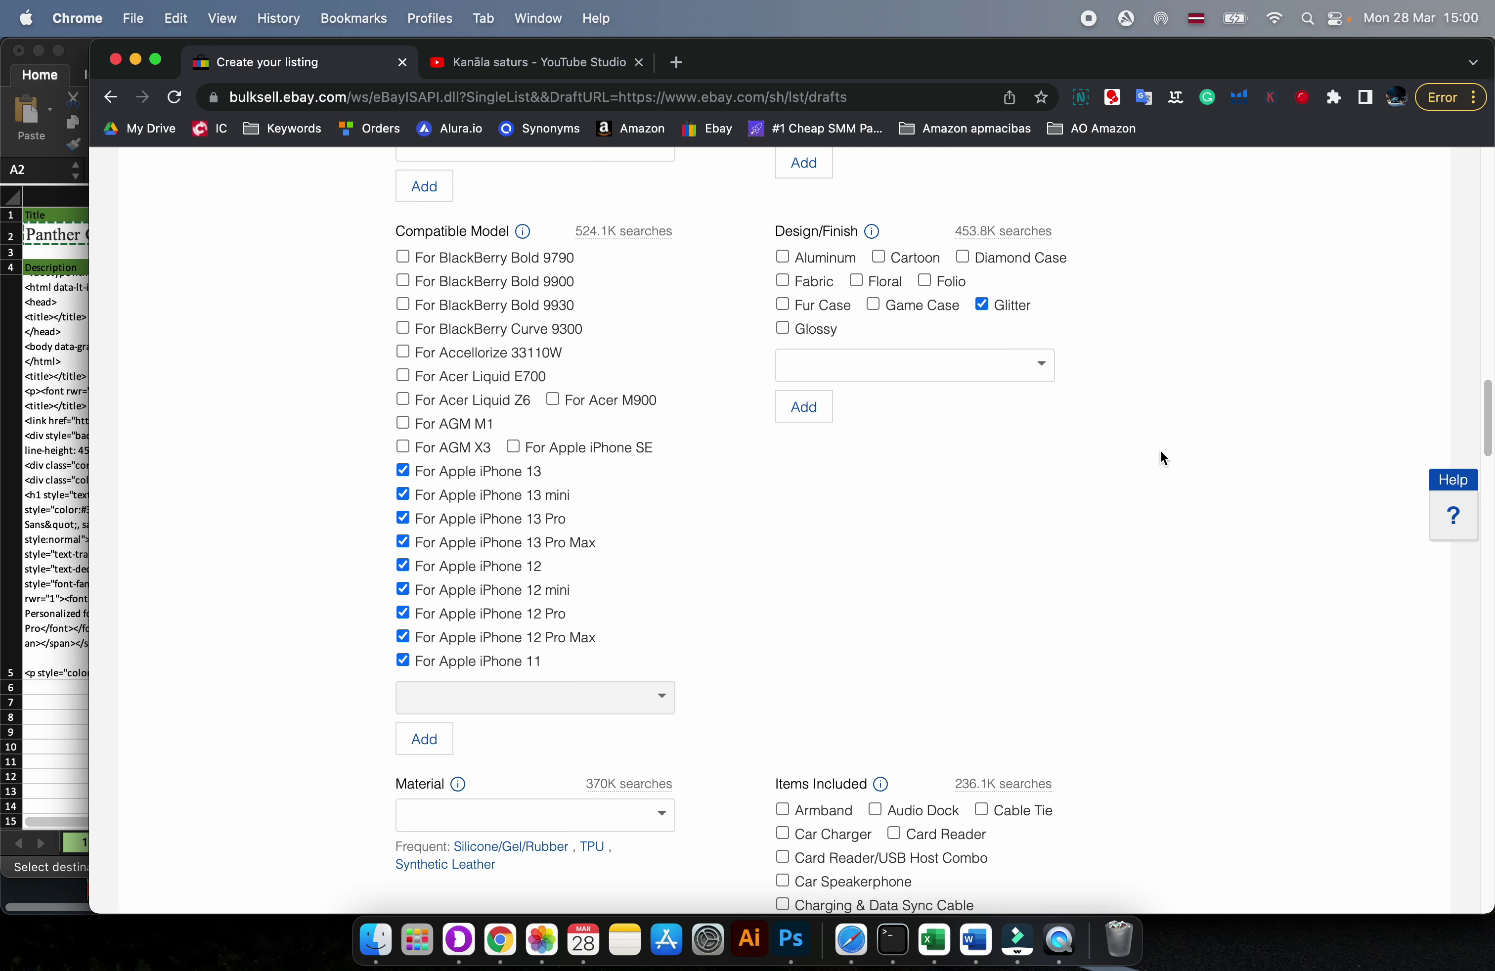
scroll(902, 501, "down", 6)
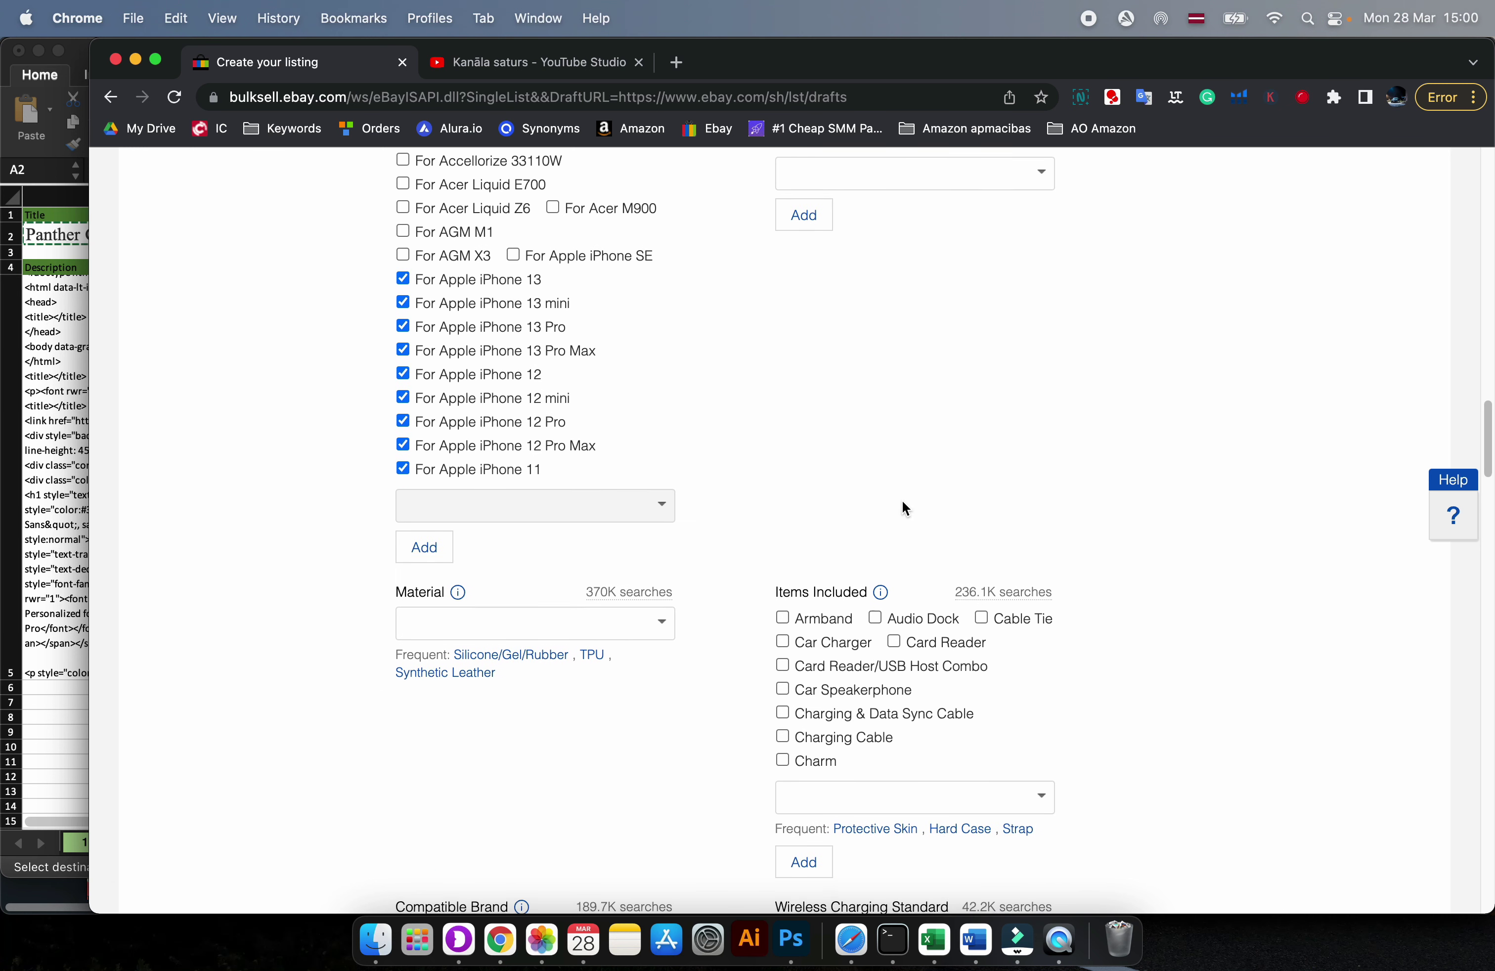
left_click(592, 482)
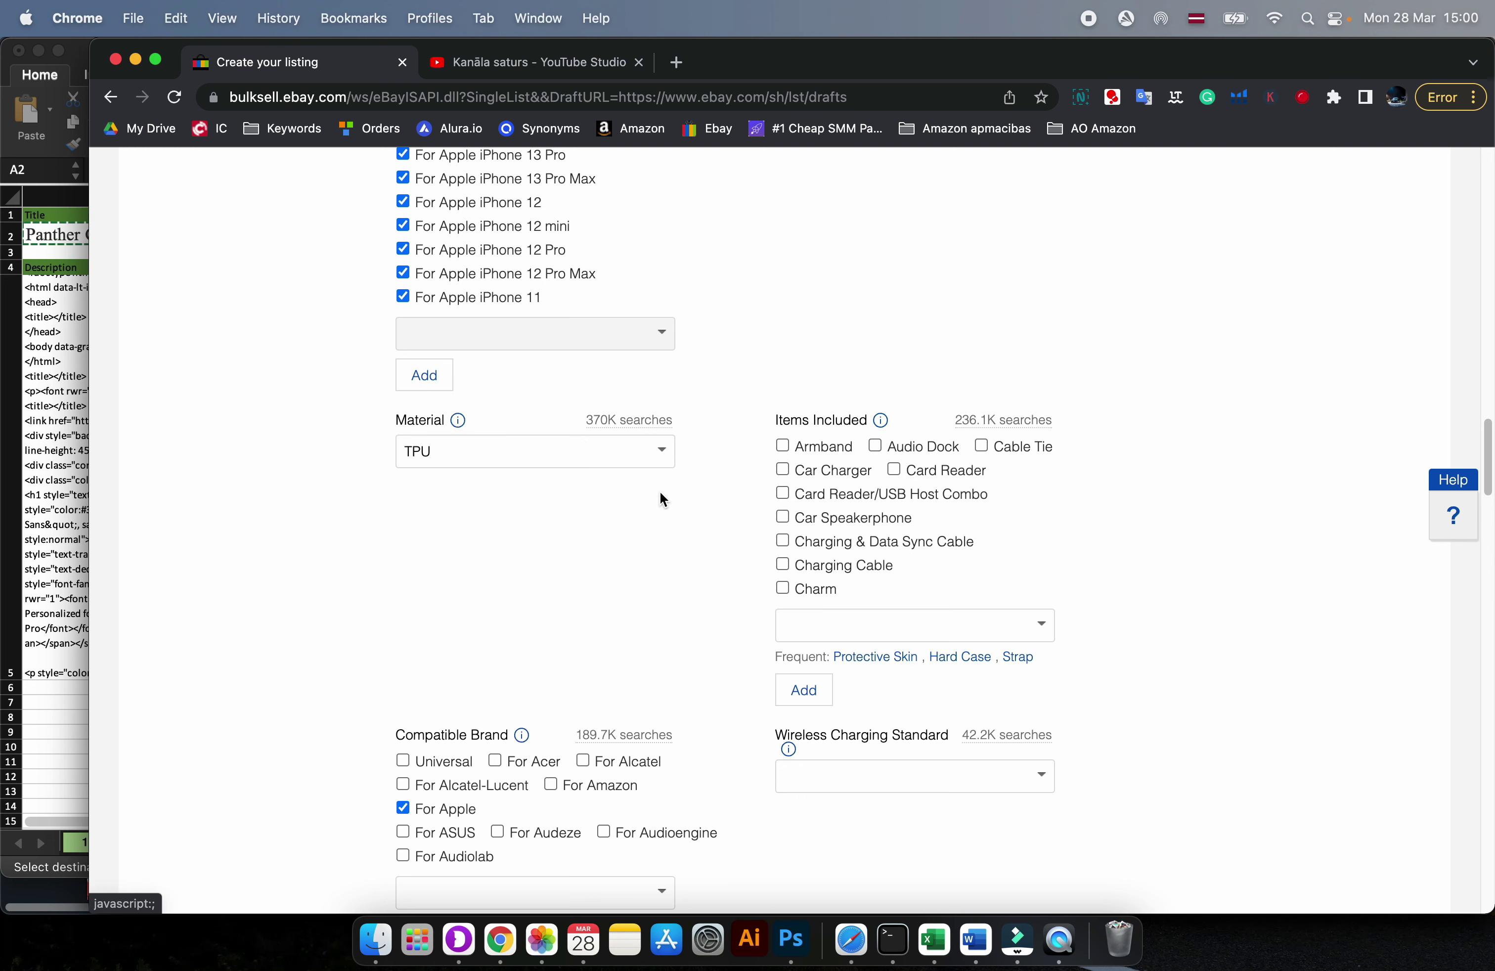
- Show the additional item specifics and set Personalize to Yes
scroll(886, 482, "down", 3)
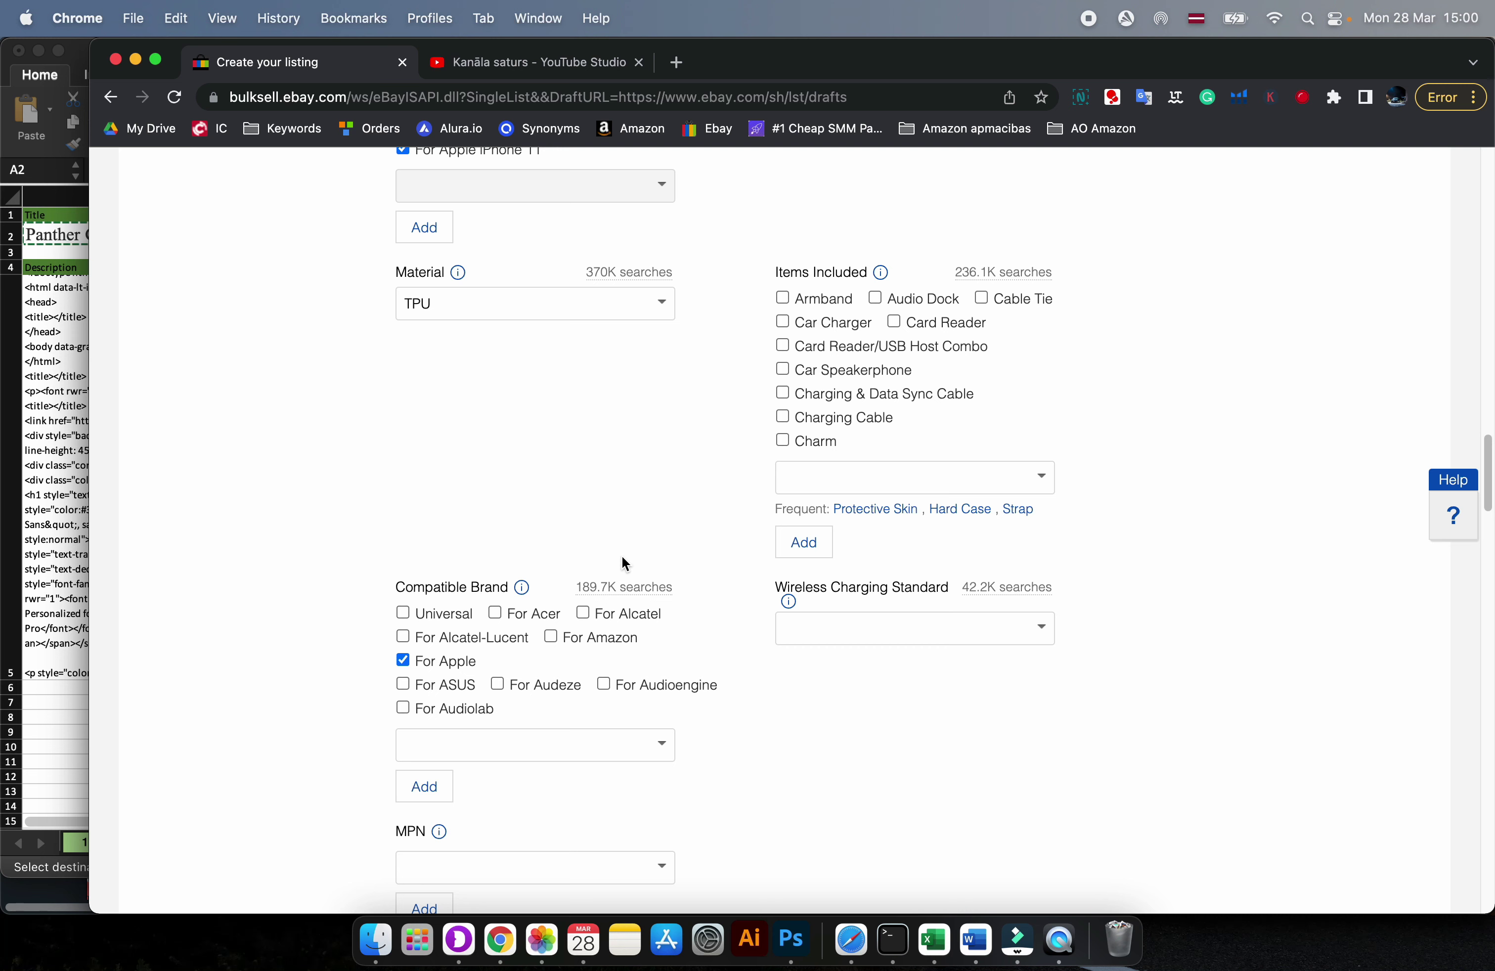
scroll(622, 554, "down", 5)
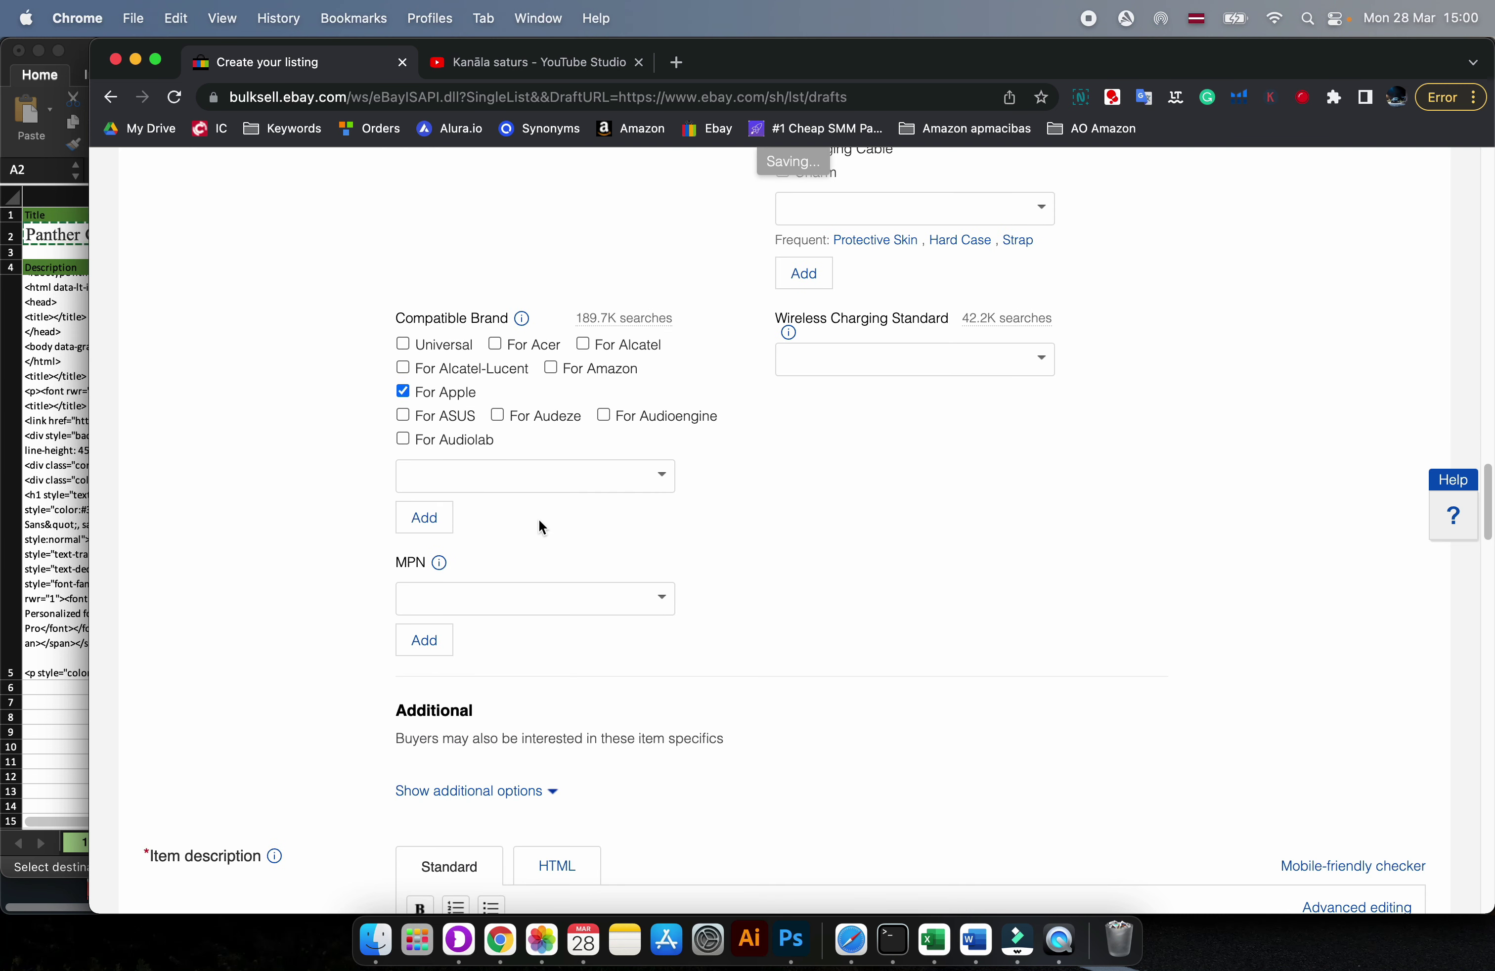
scroll(537, 523, "down", 10)
left_click(537, 243)
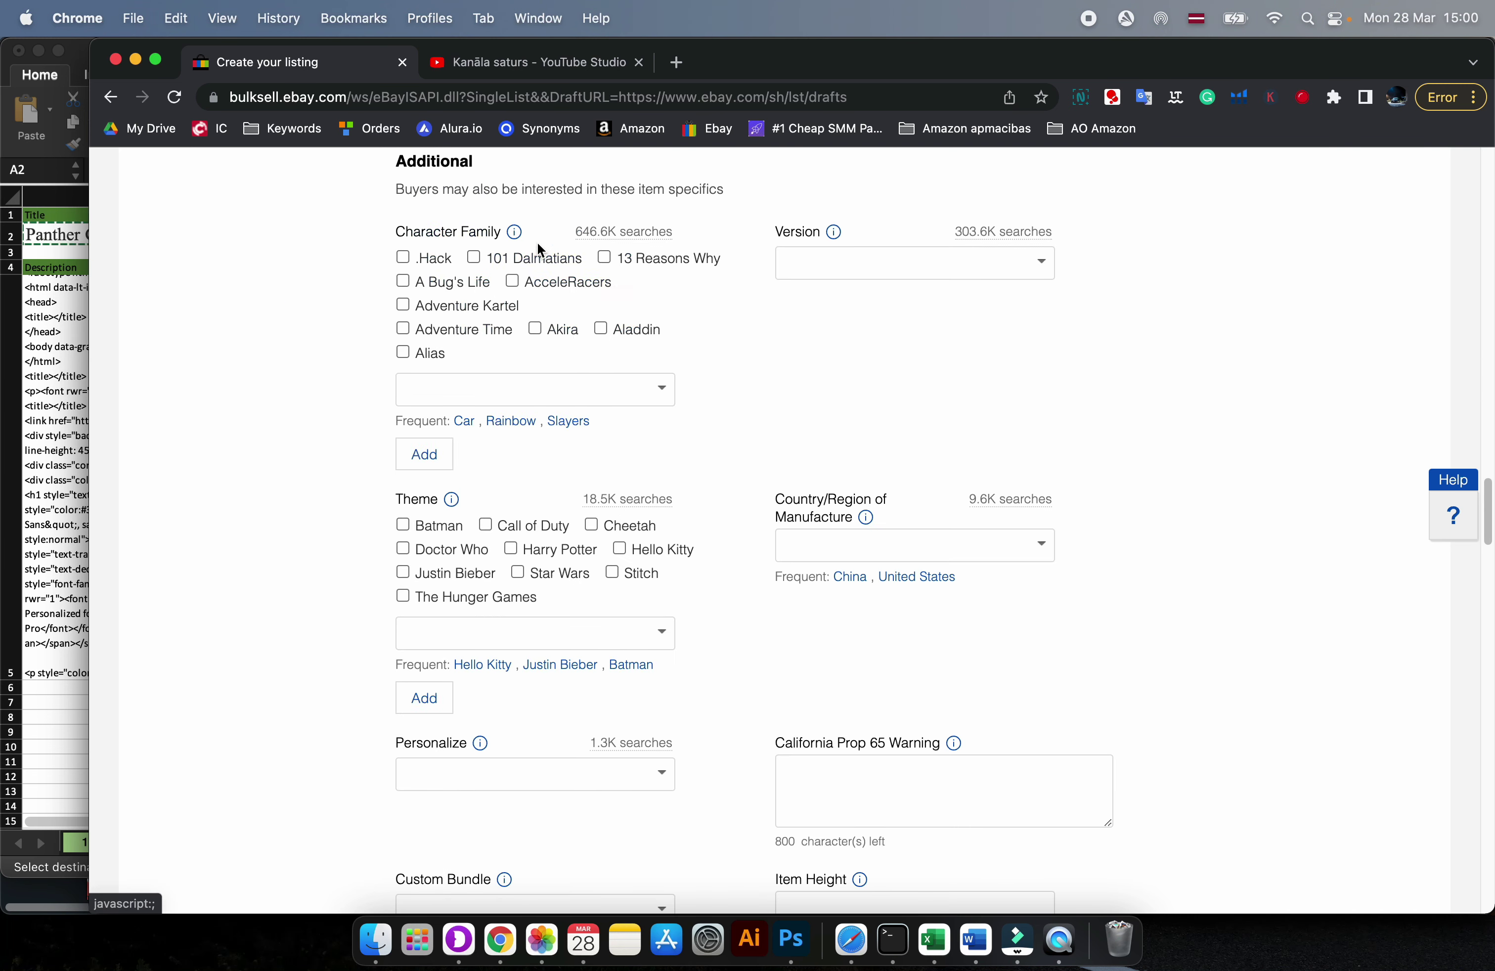
scroll(616, 451, "down", 2)
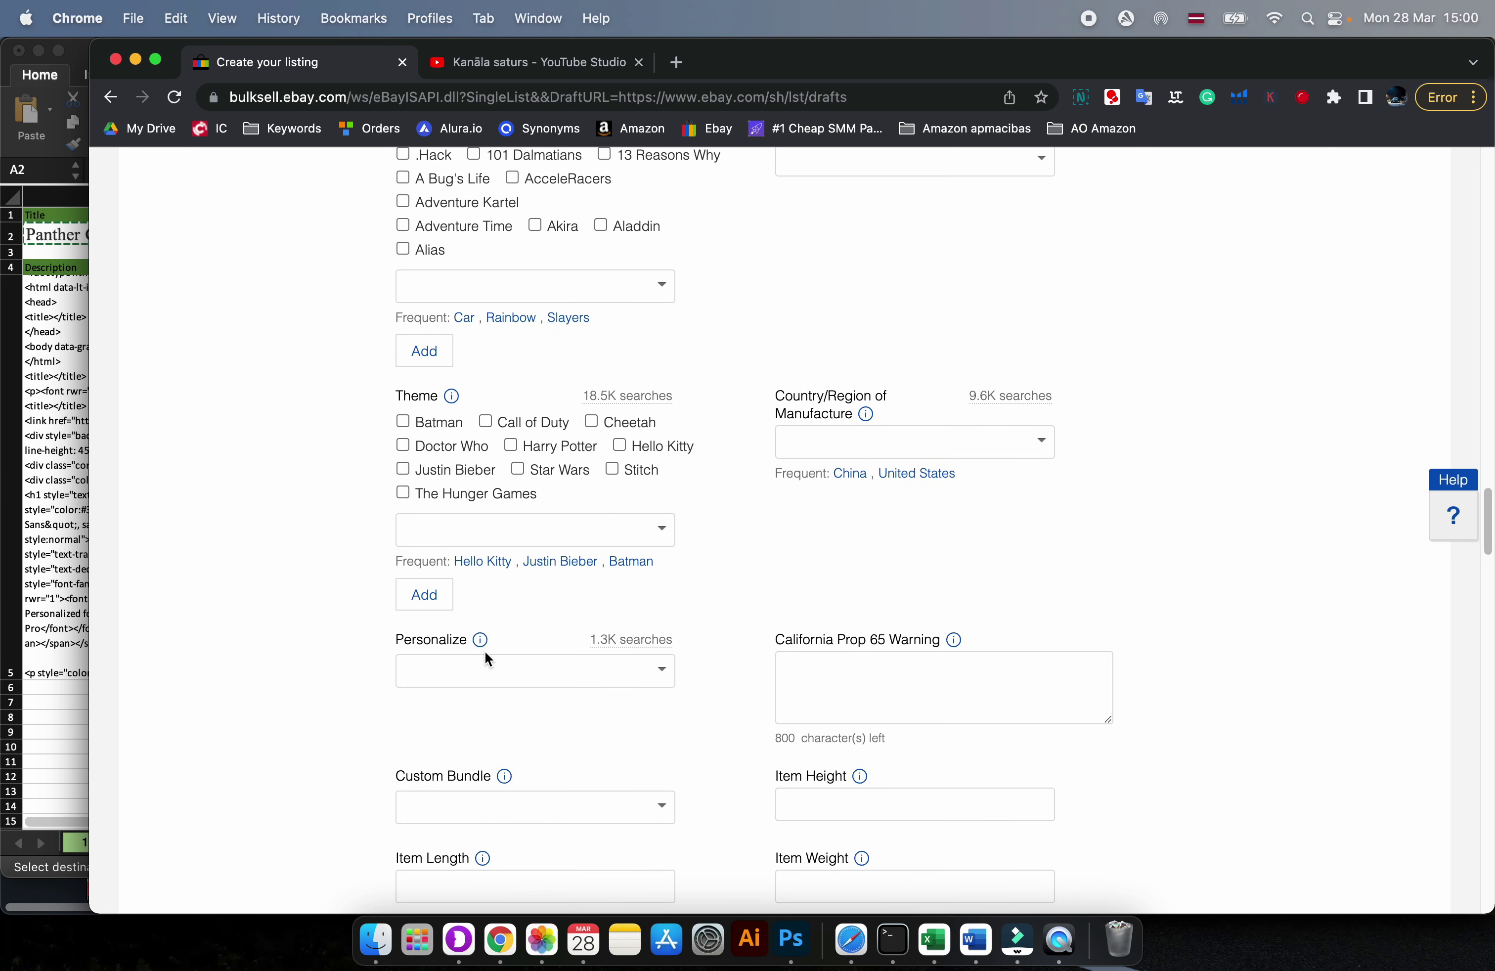
left_click(504, 667)
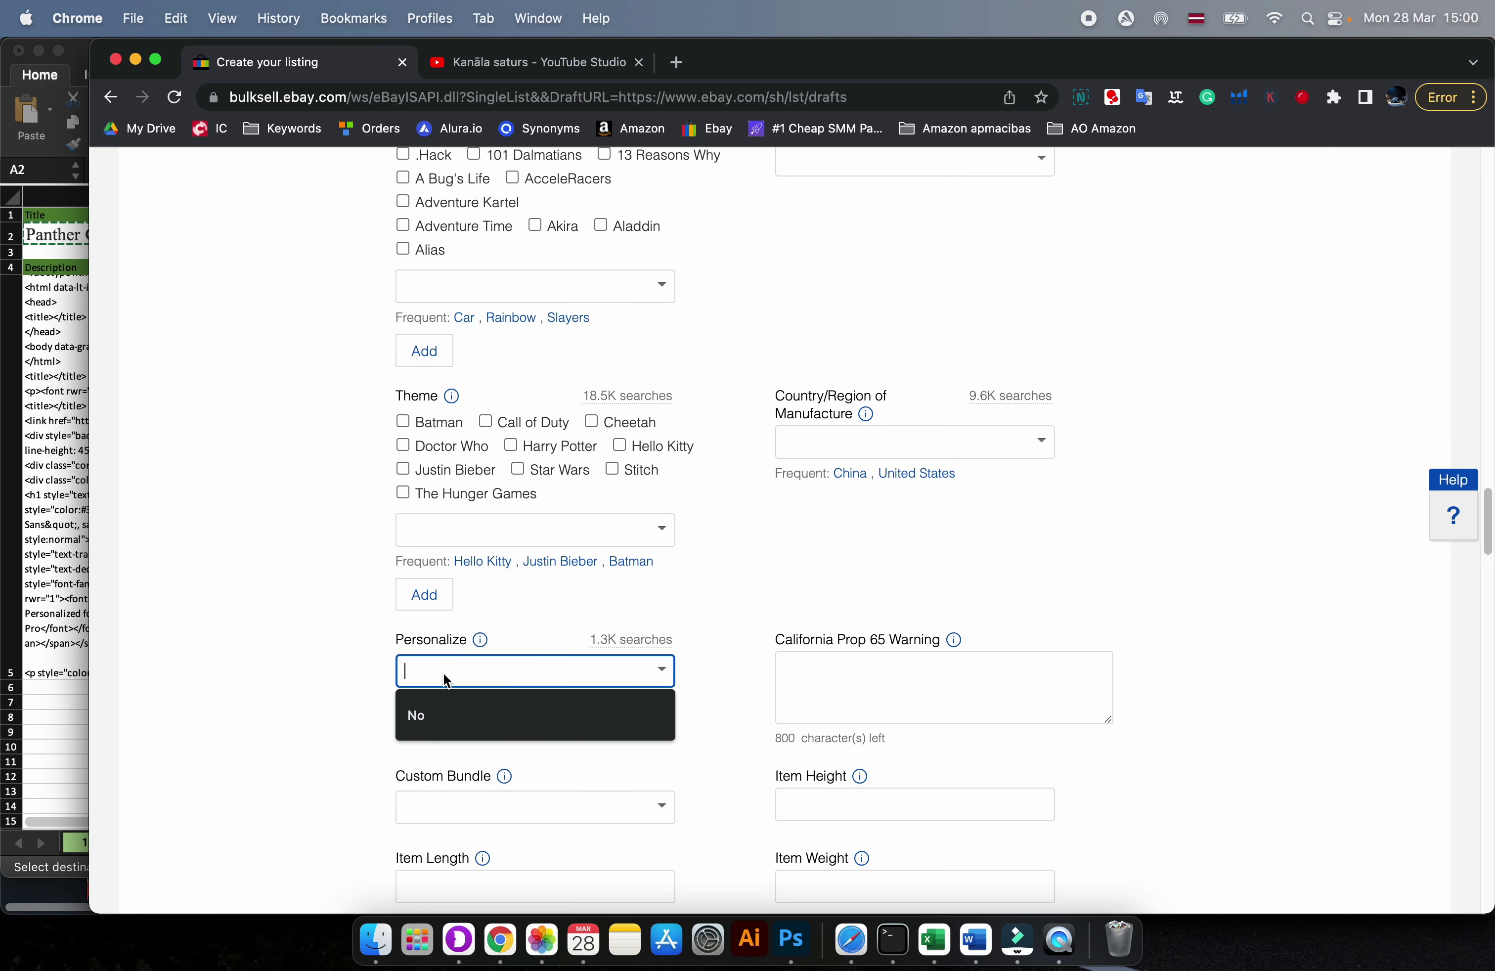
type("yes")
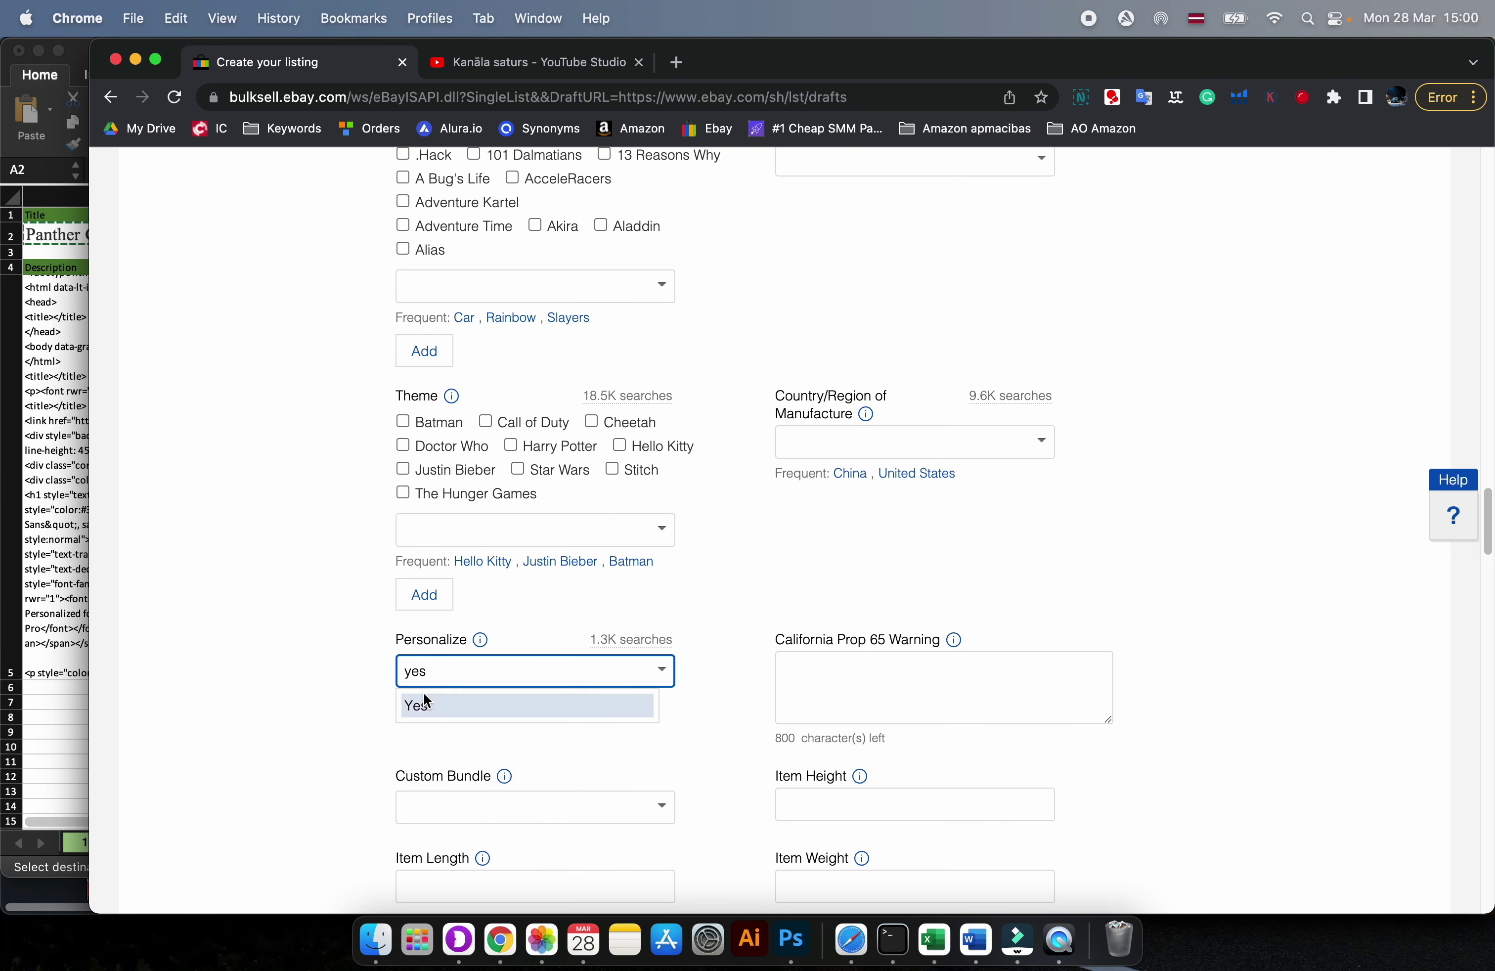
left_click(423, 700)
- Enter "Please write there your phone model." as the first line of the Personalization Instructions and start a new line
left_click(488, 741)
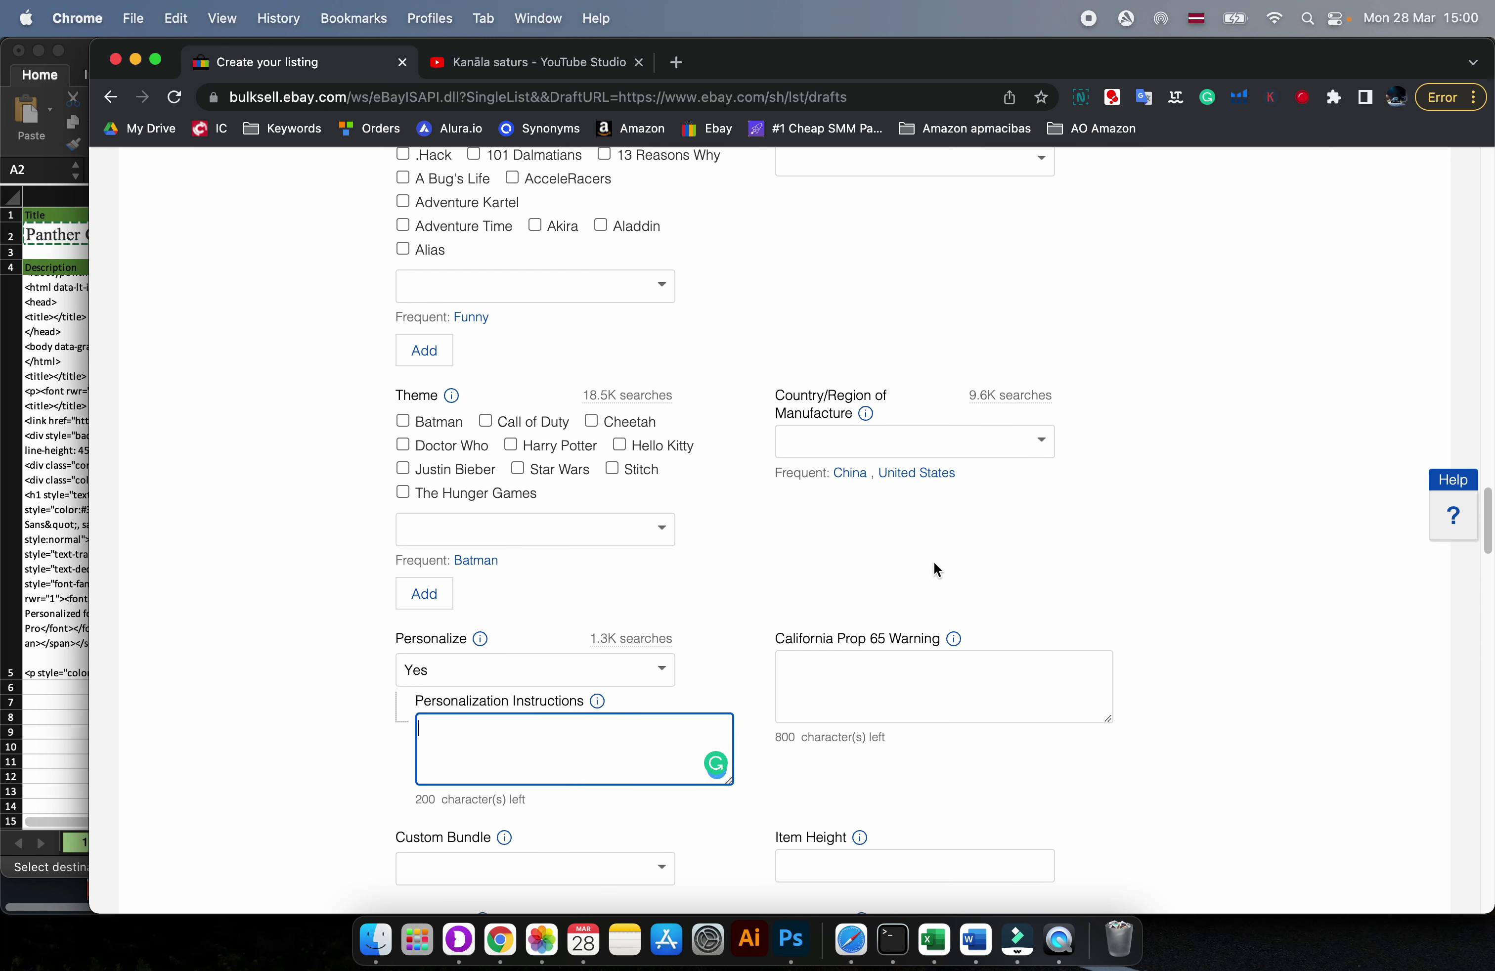
scroll(934, 561, "down", 3)
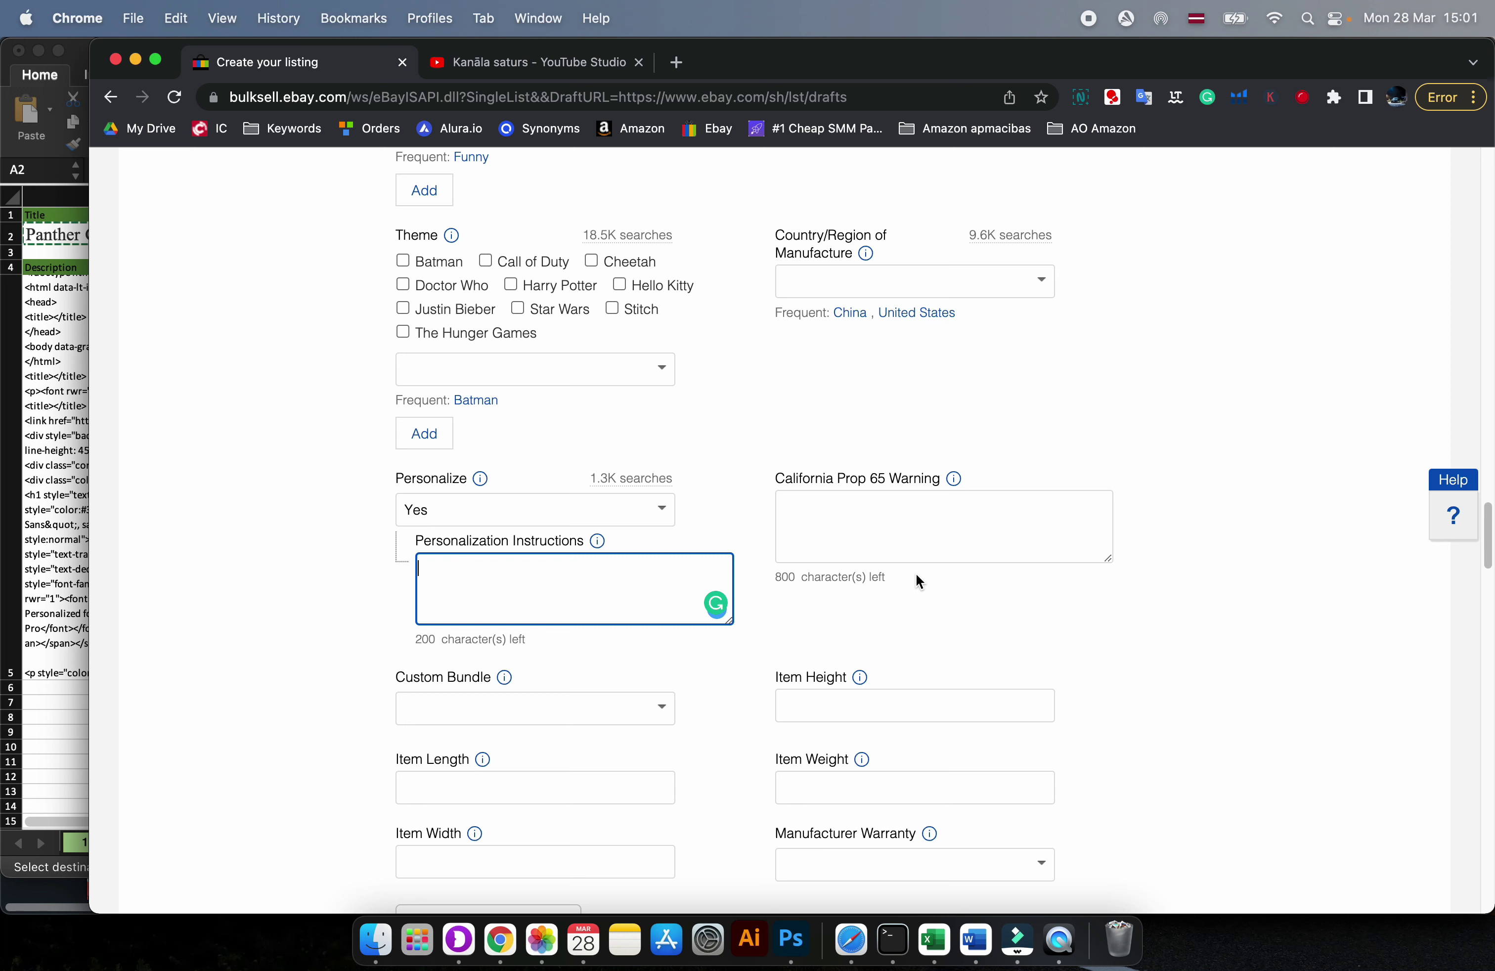
type("Please")
type("write there you")
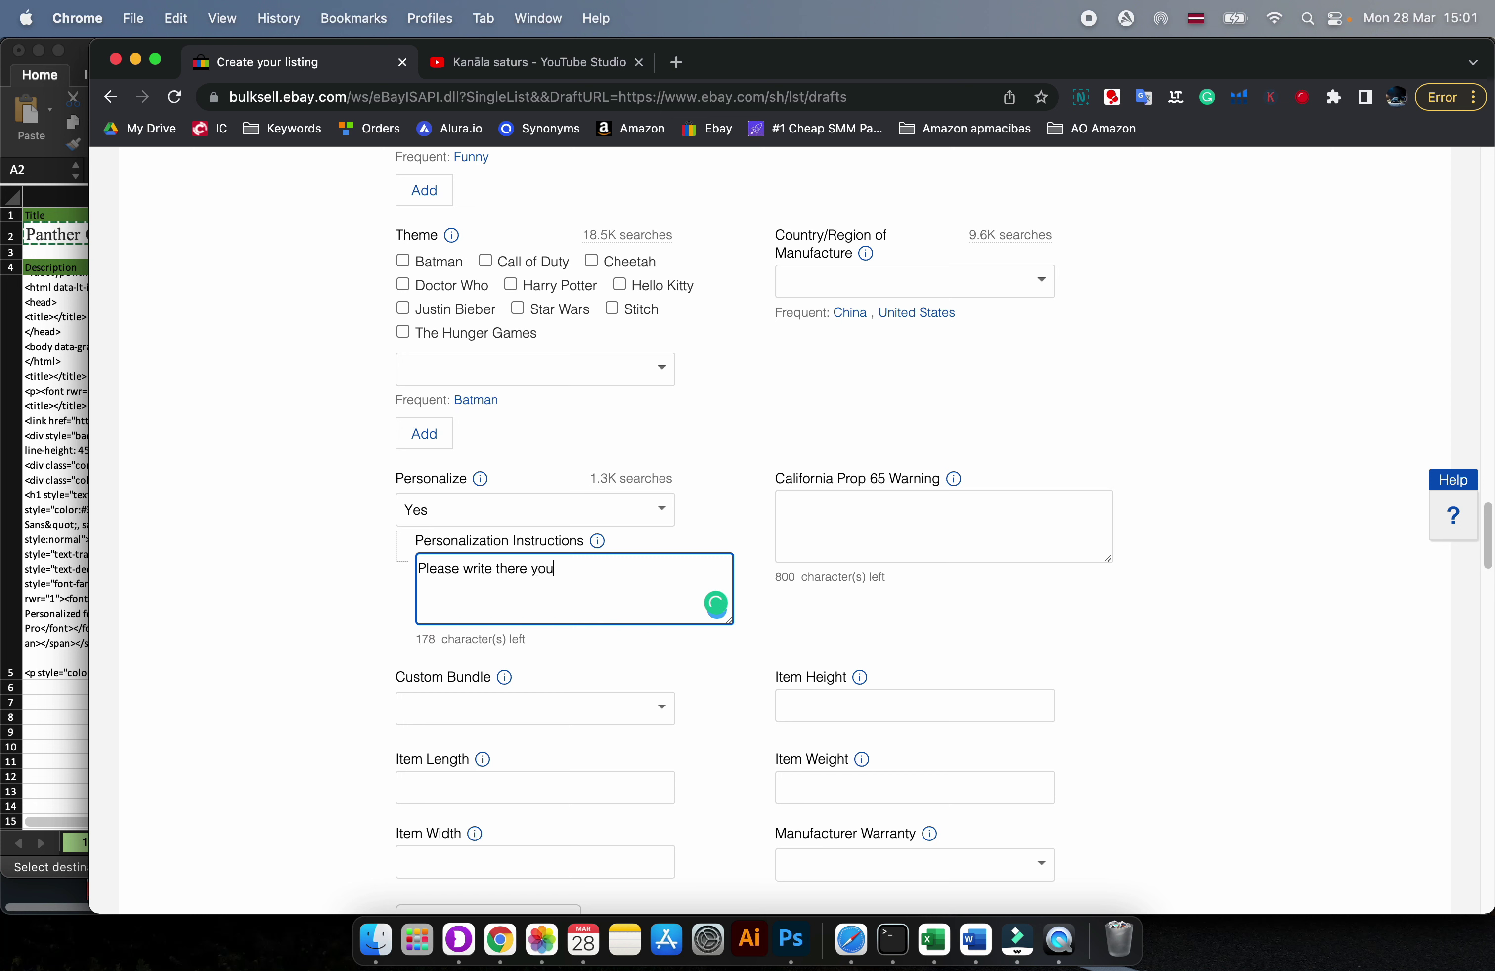
type("r phone model.")
key("Return")
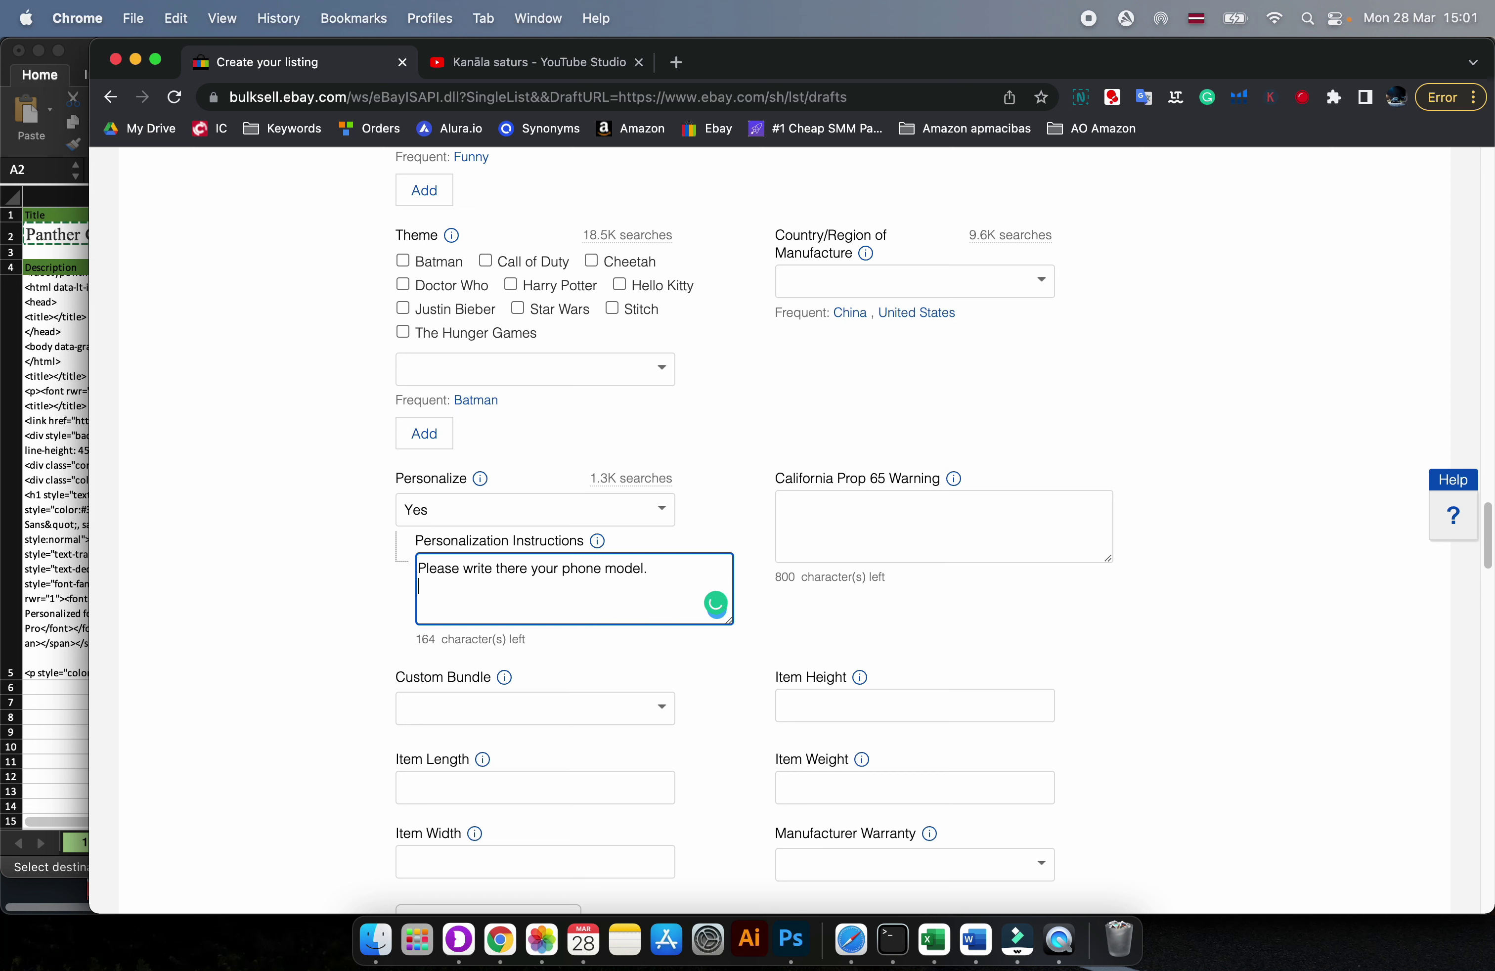